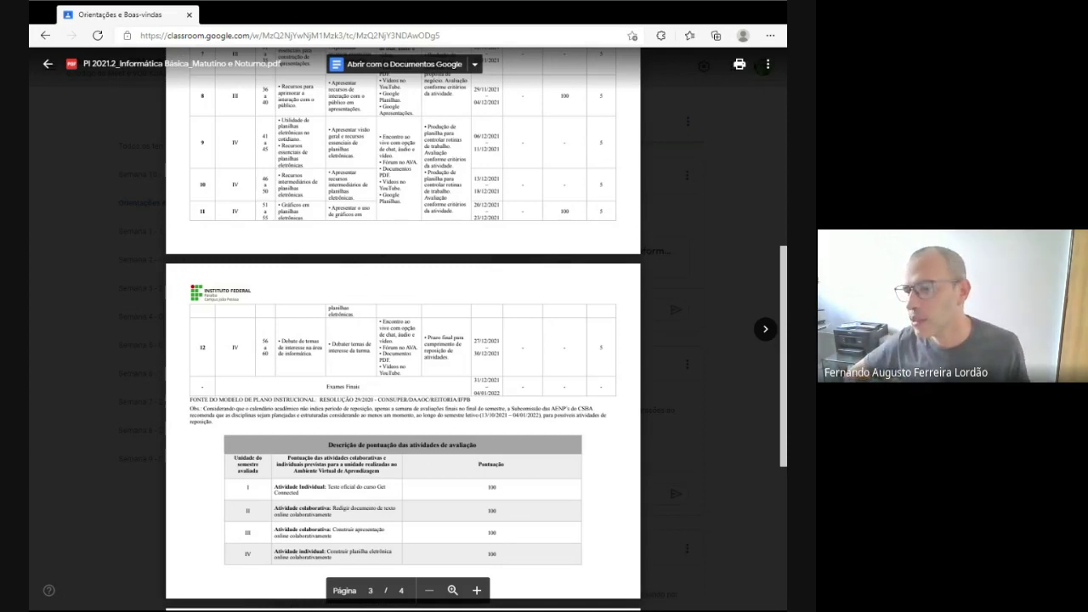
Step: Enlarge the instructional plan PDF, then close its preview to return to the Orientações e Boas-vindas topic
click(477, 593)
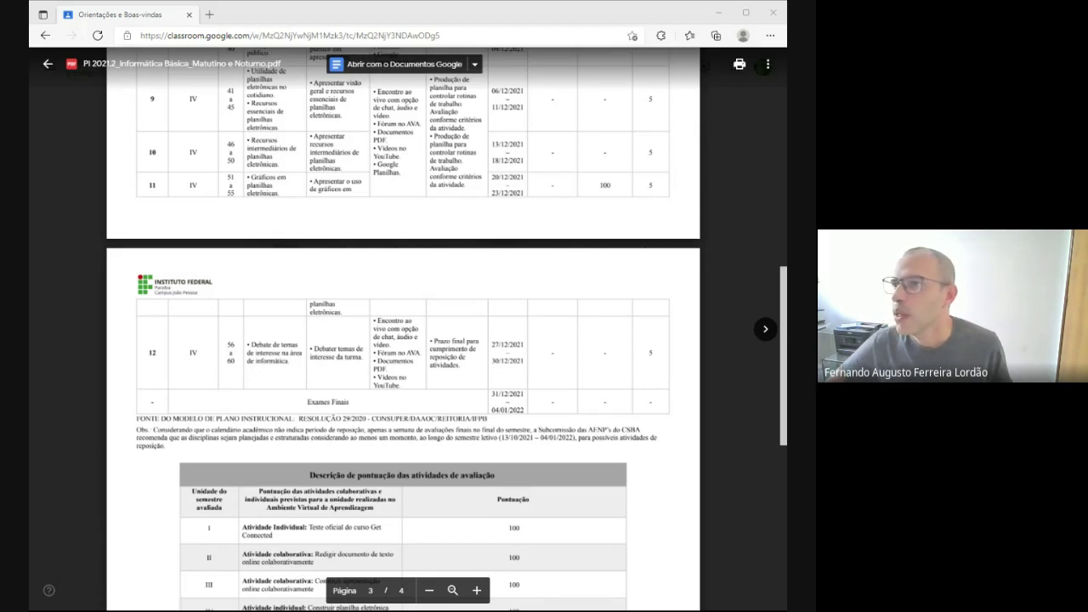
click(100, 159)
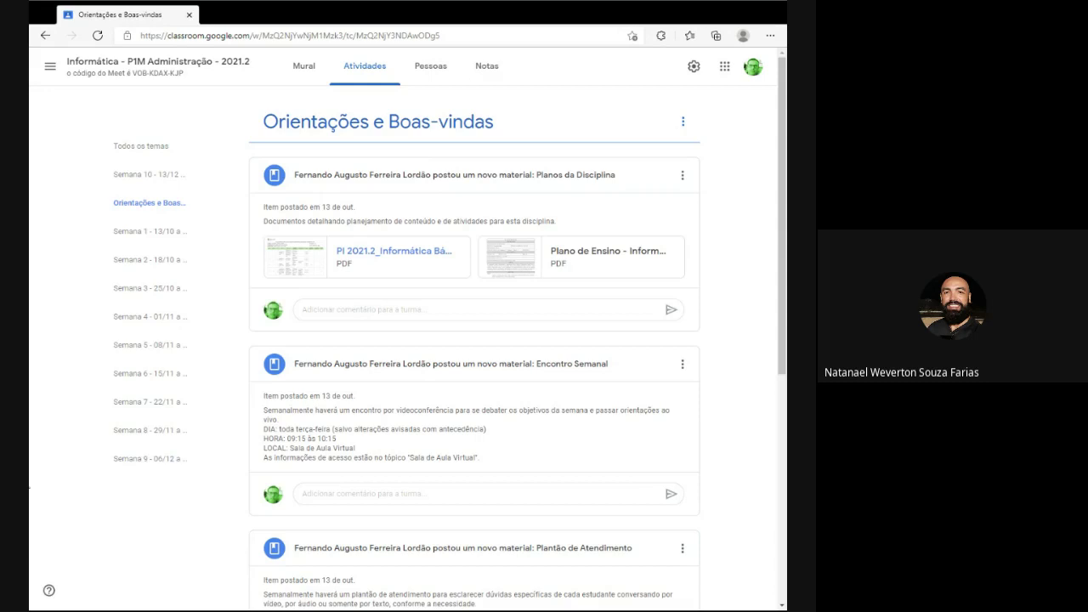
key(alt+Tab)
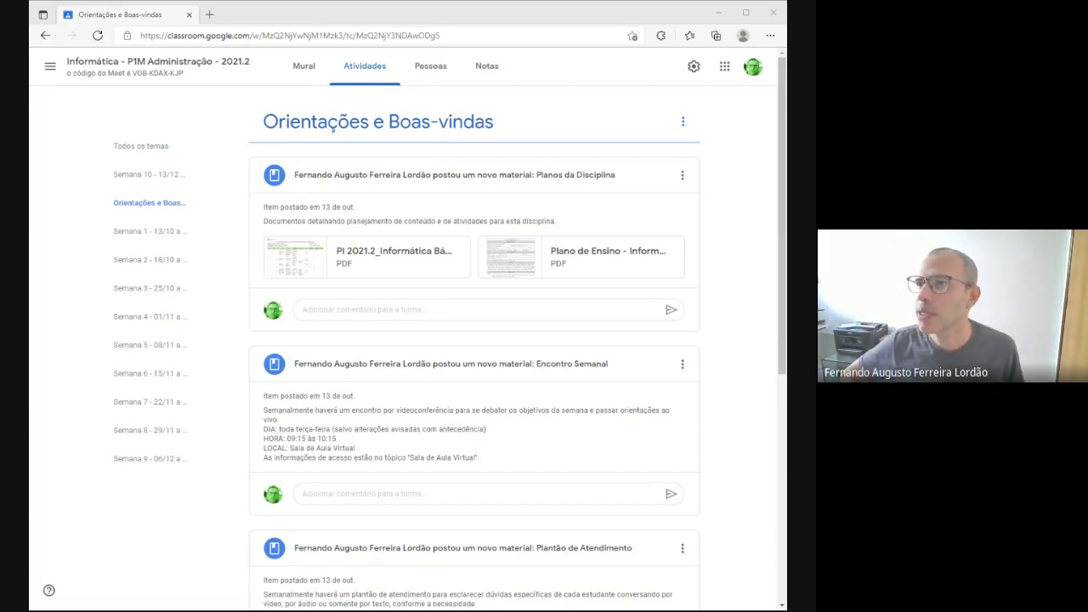
key(alt+Tab)
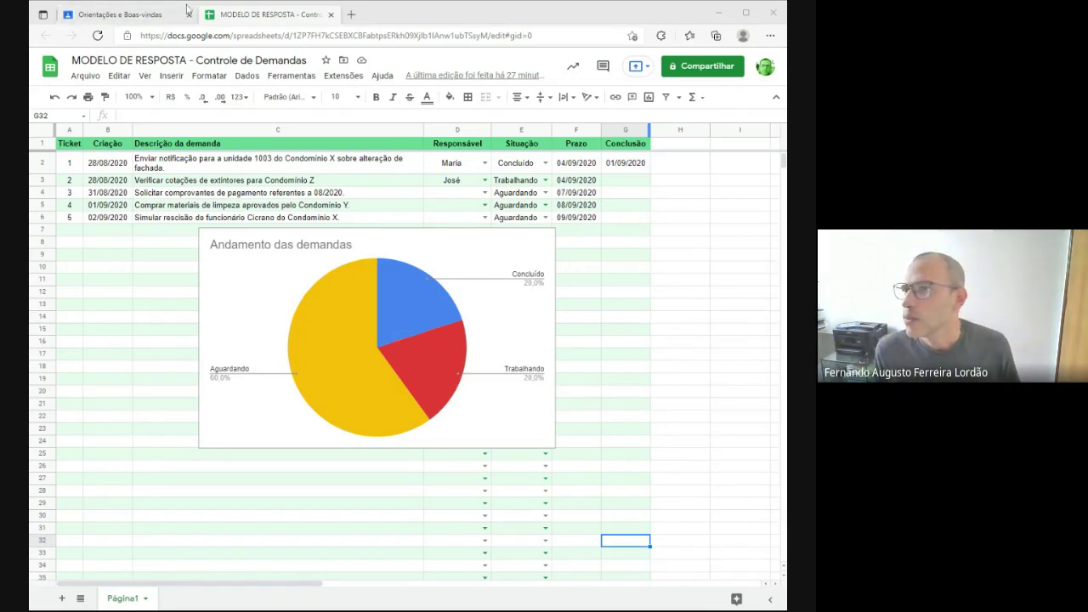
Step: Return to the class topic page and switch to the Exemplos Práticos spreadsheet on the Controle de Demandas sheet
click(119, 14)
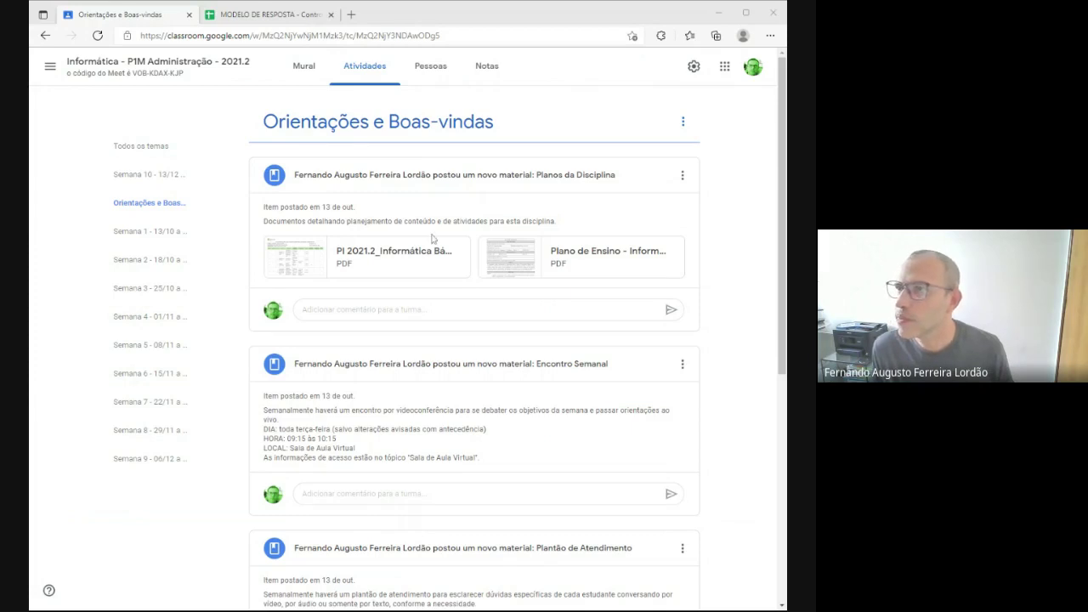
key(alt+Tab)
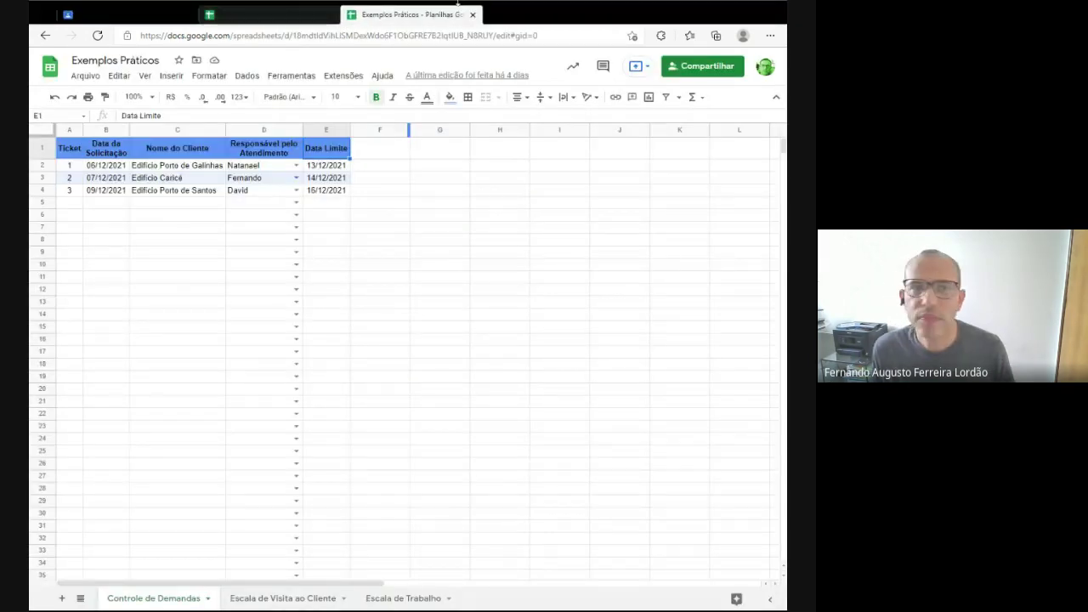
click(404, 241)
Step: Examine the Controle de Demandas table, covering its header row, client records and the Data Limite formulas in E2:E4
click(69, 148)
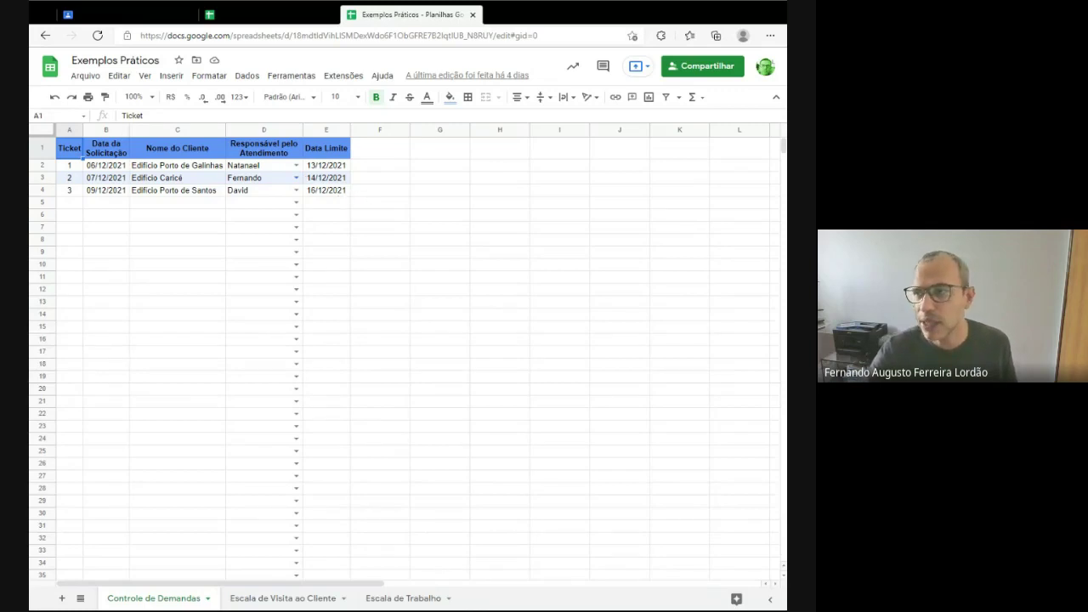
click(323, 191)
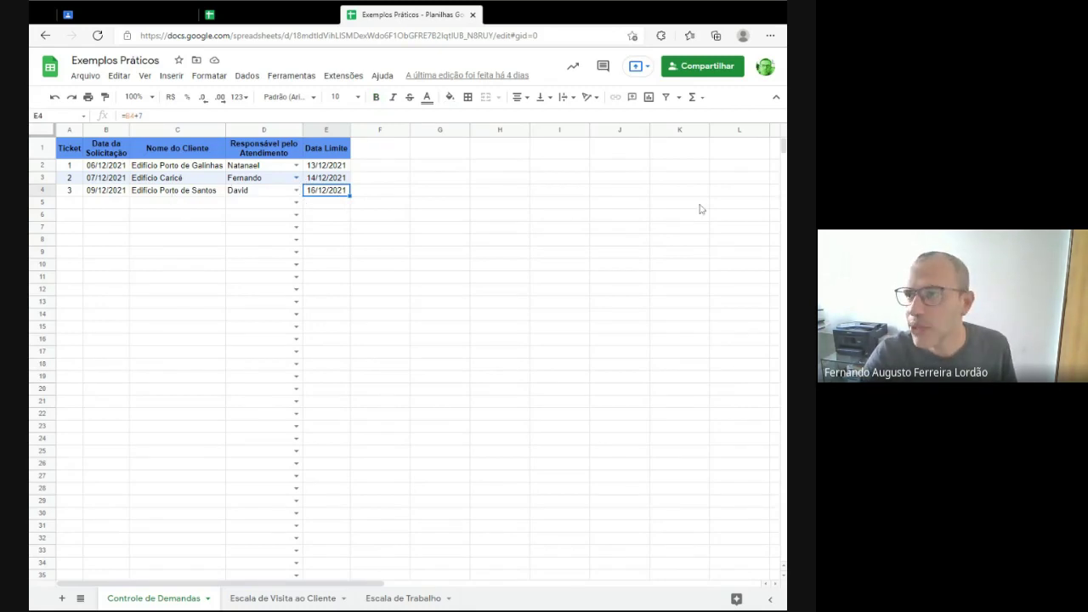
click(330, 166)
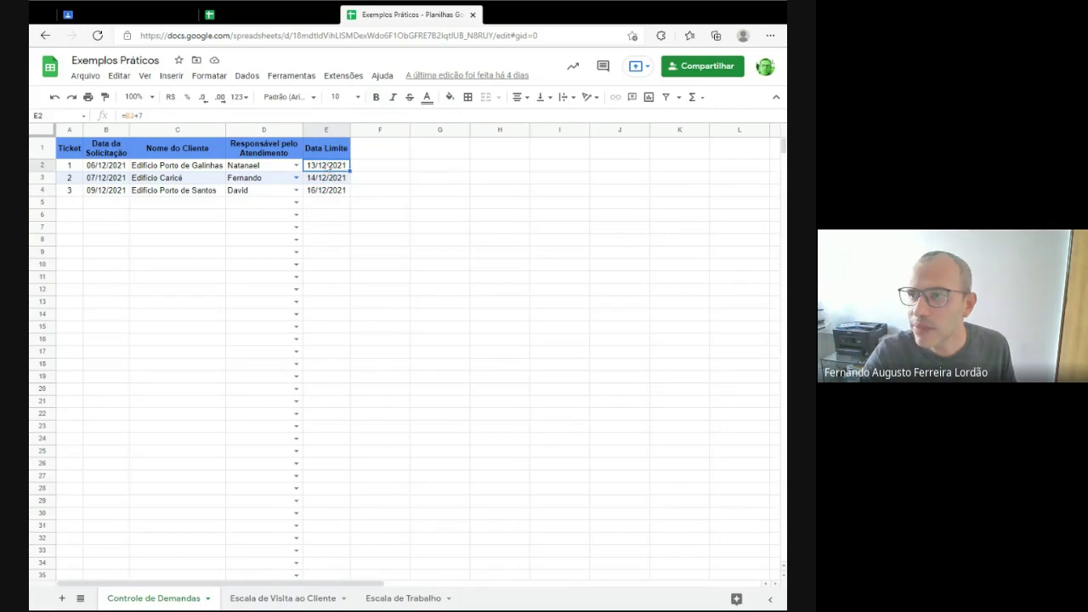
drag(321, 192, 323, 170)
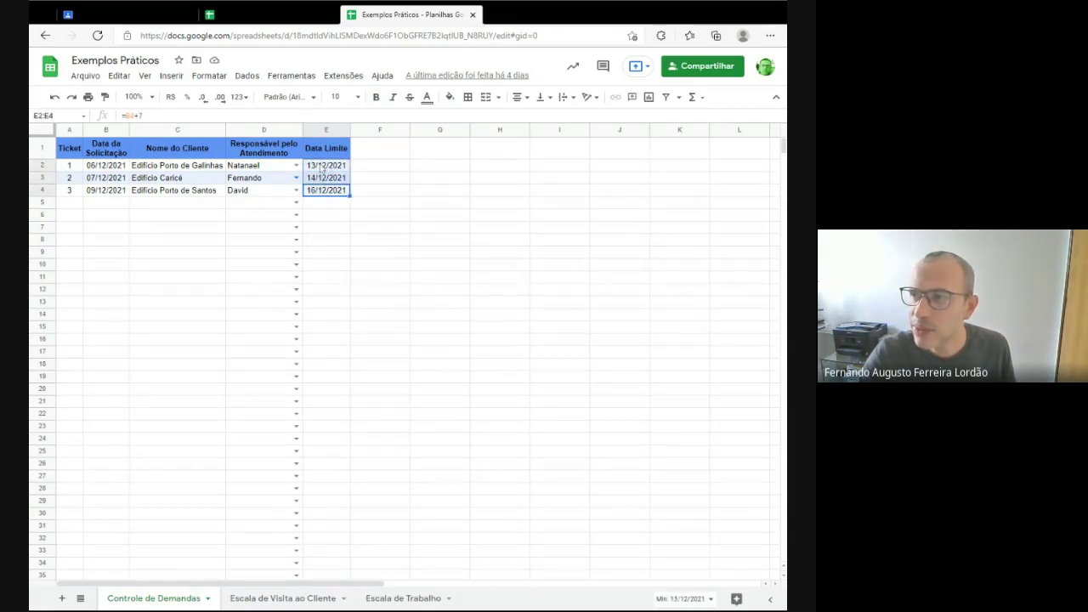
click(323, 179)
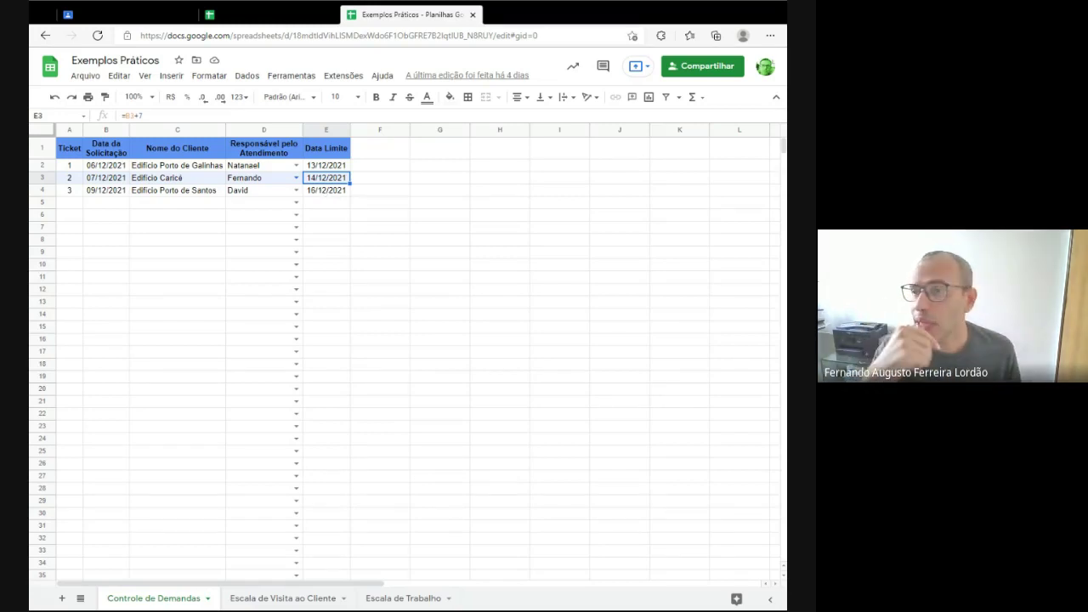
click(327, 195)
drag(327, 195, 70, 149)
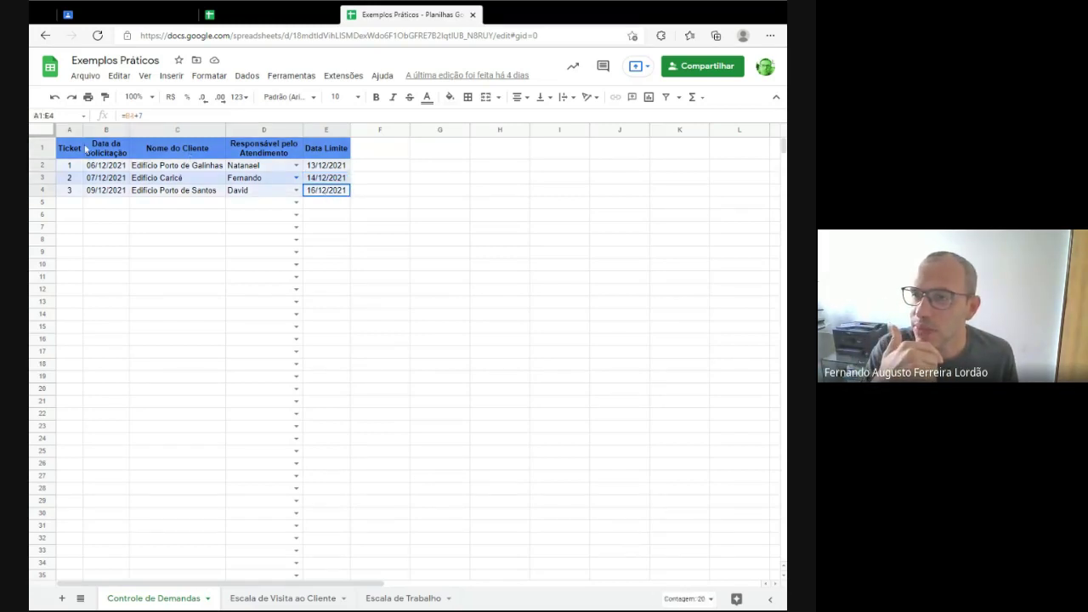
click(132, 192)
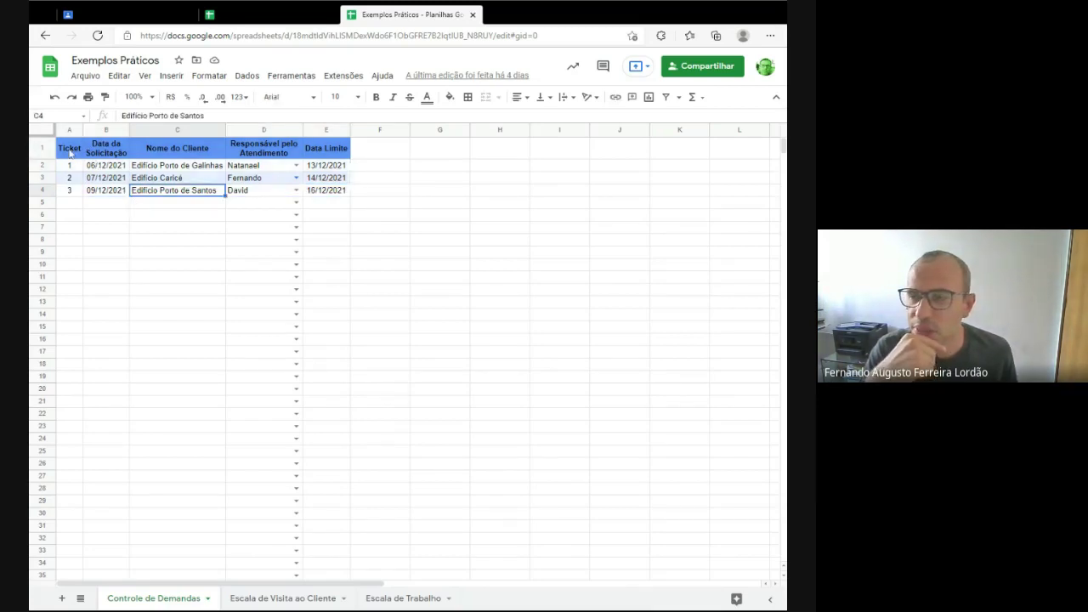
drag(70, 151, 330, 155)
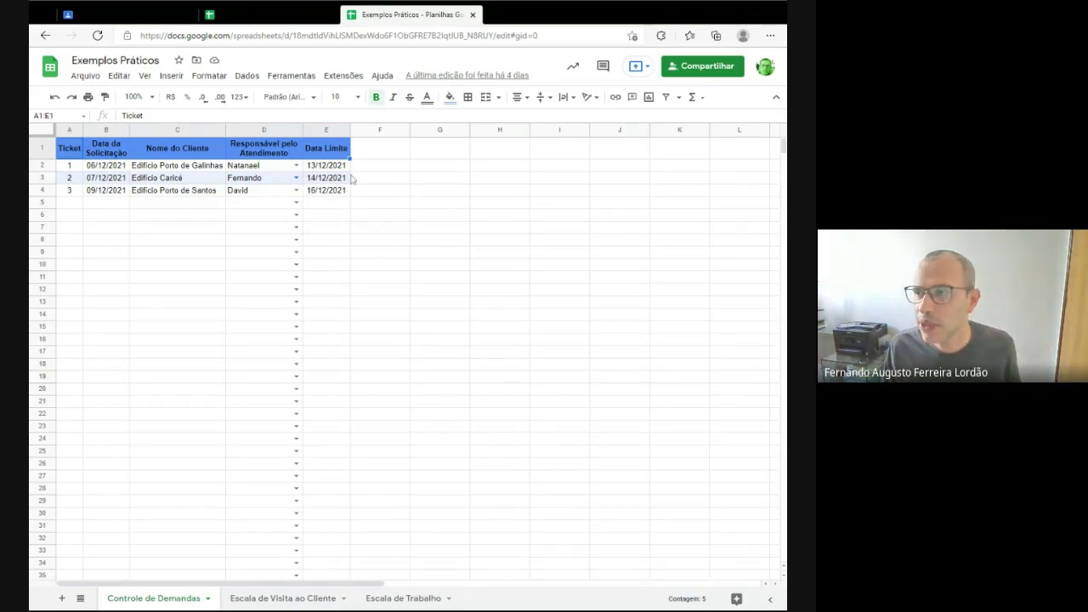
click(349, 178)
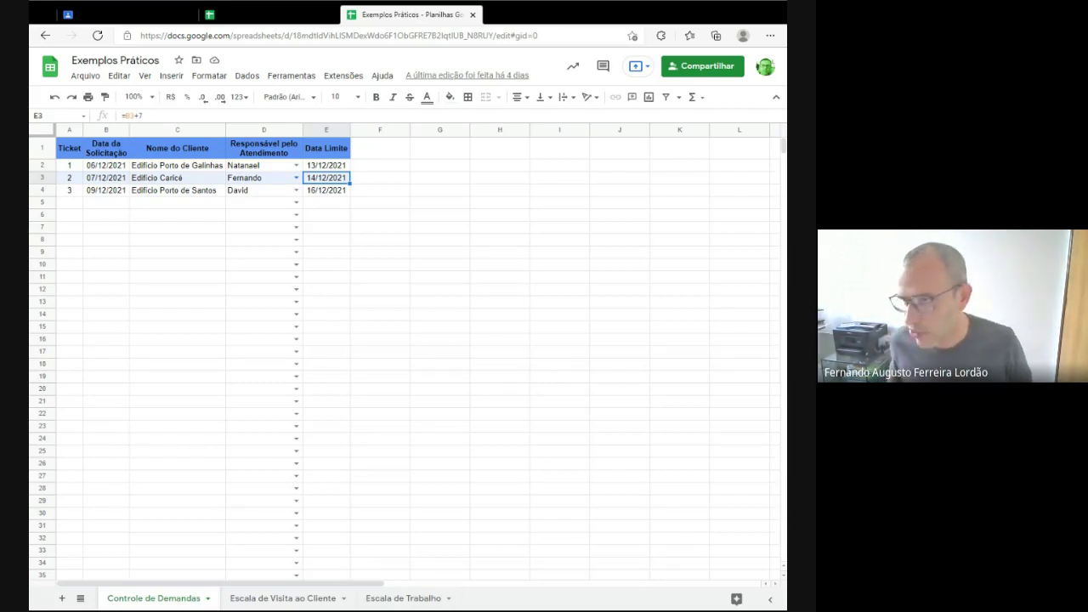
Step: Review the Ticket column, the person responsible in D3 and the Data Limite cells E2 and E4
click(69, 148)
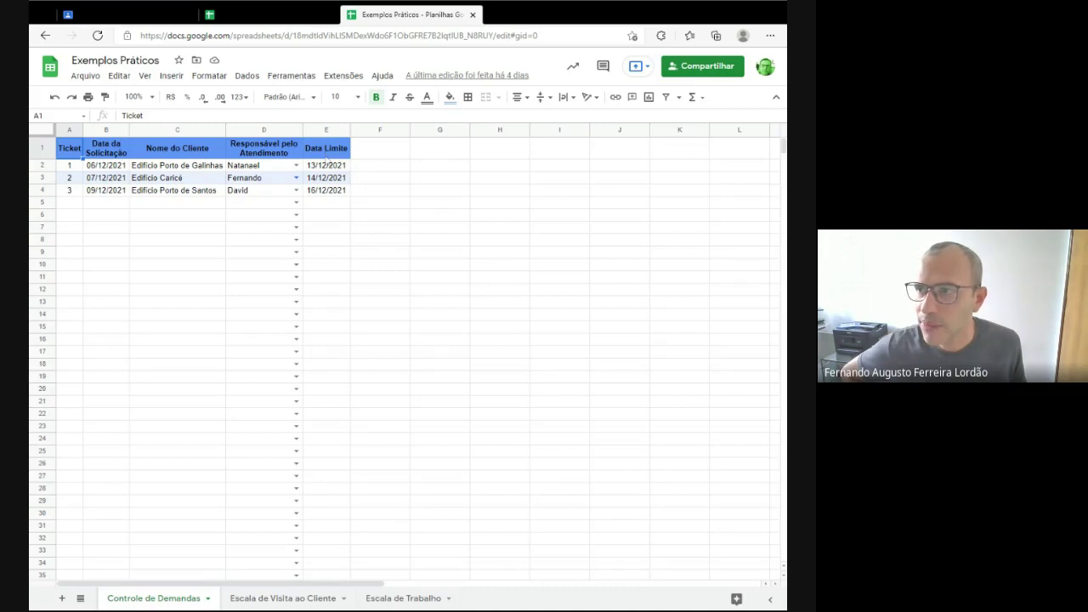
click(328, 168)
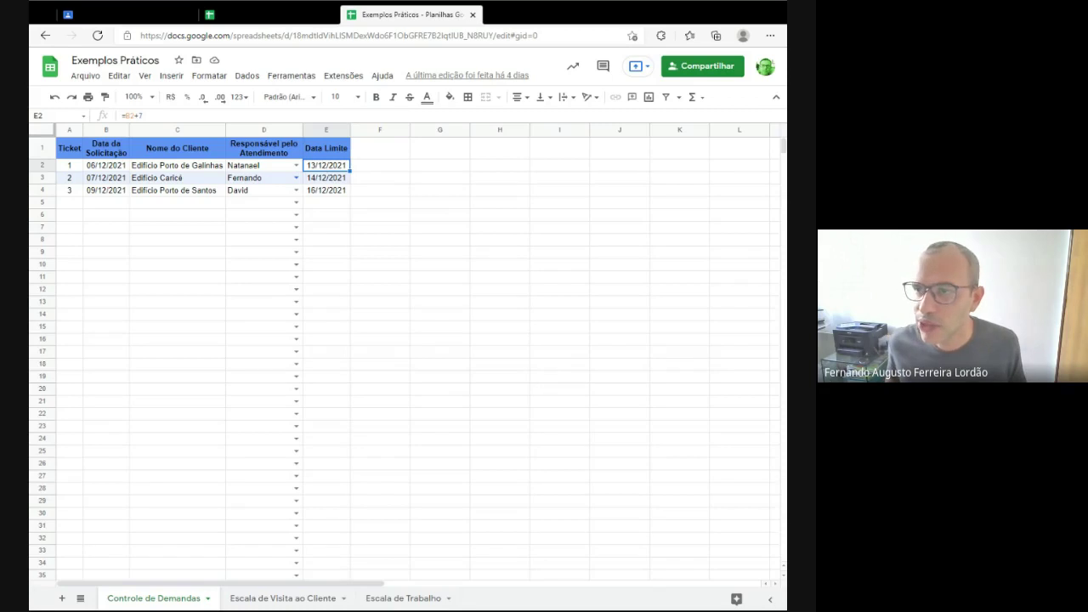
click(69, 165)
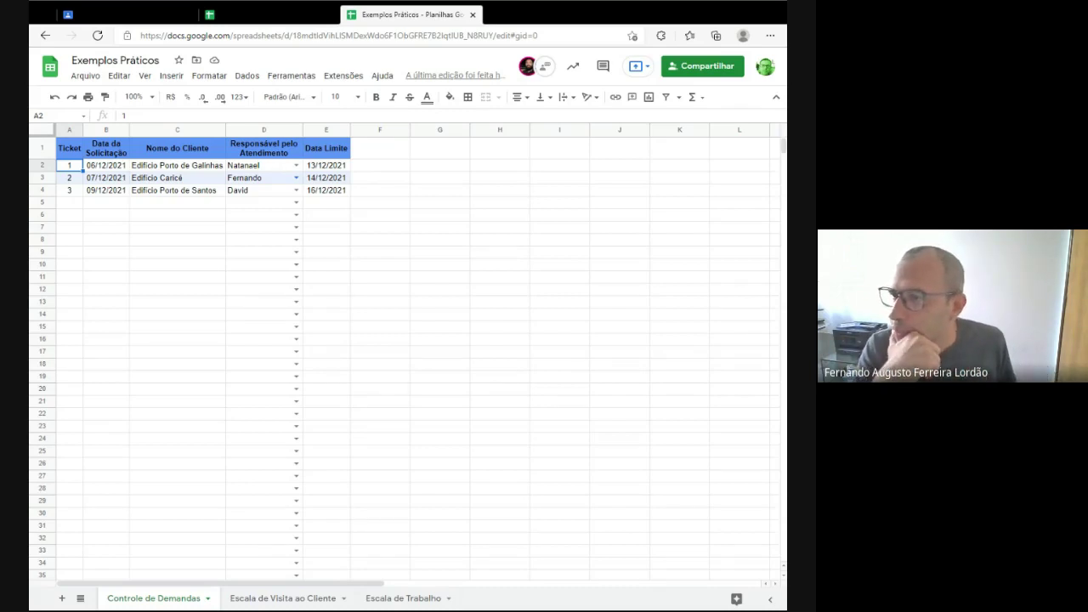
click(255, 178)
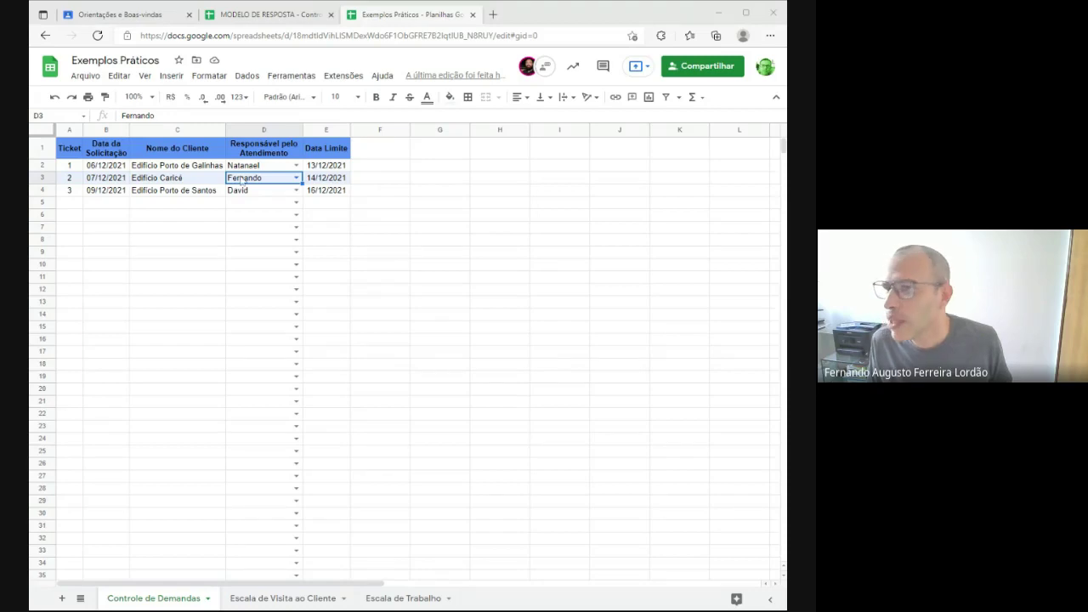
click(317, 193)
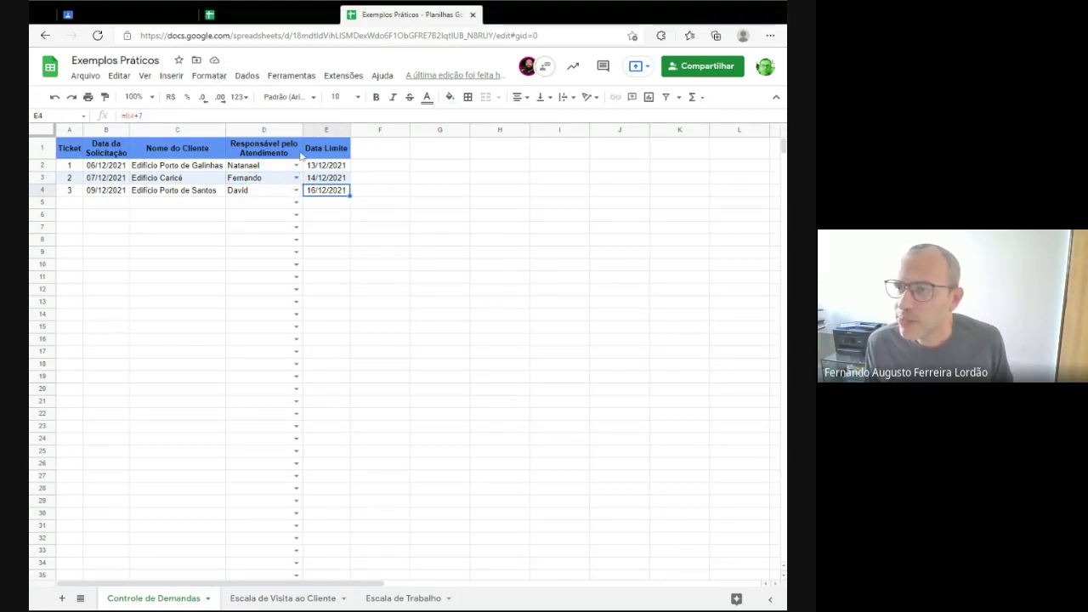
click(308, 165)
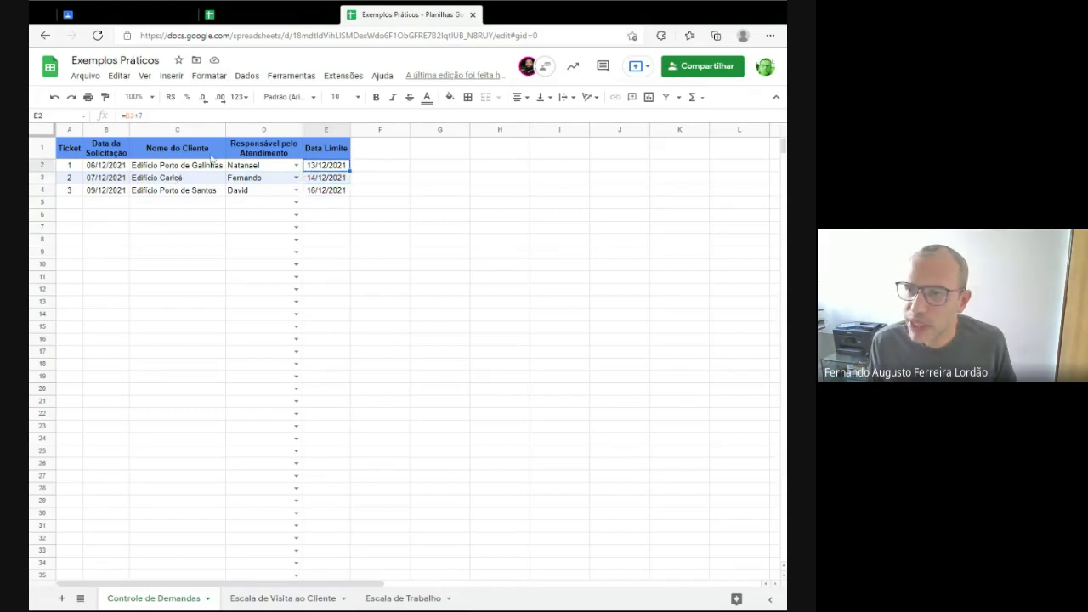
Step: Review the number format options available for the request date in cell B4
click(96, 194)
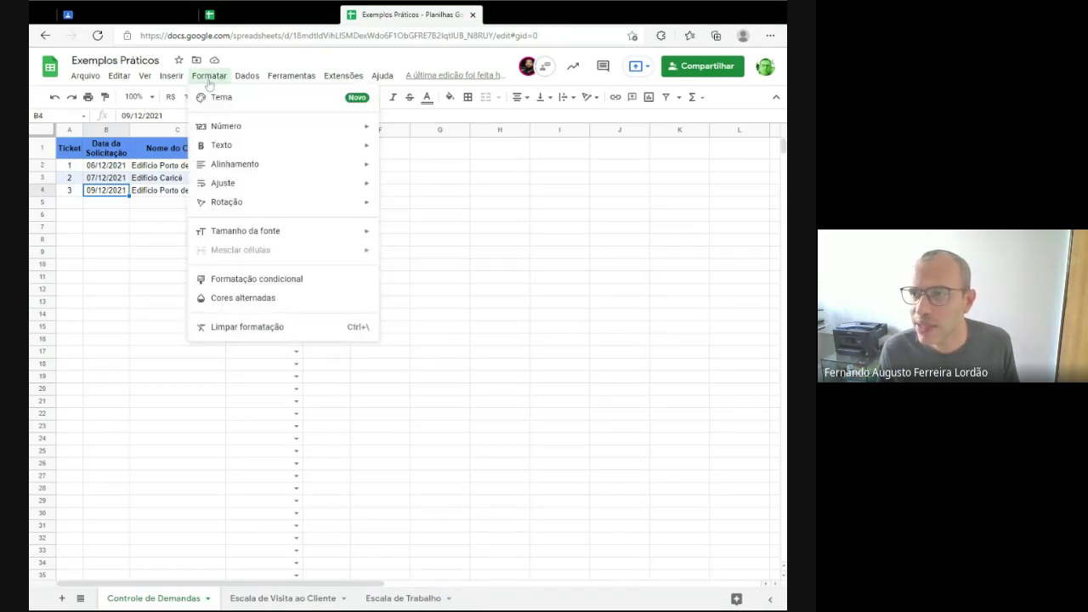
mouse_move(228, 134)
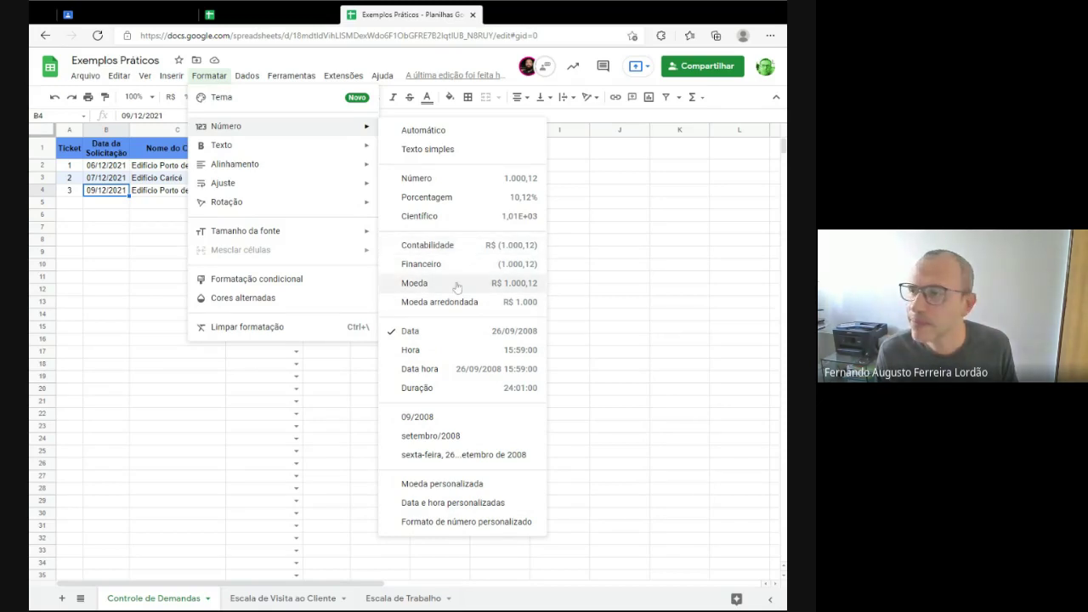
mouse_move(235, 78)
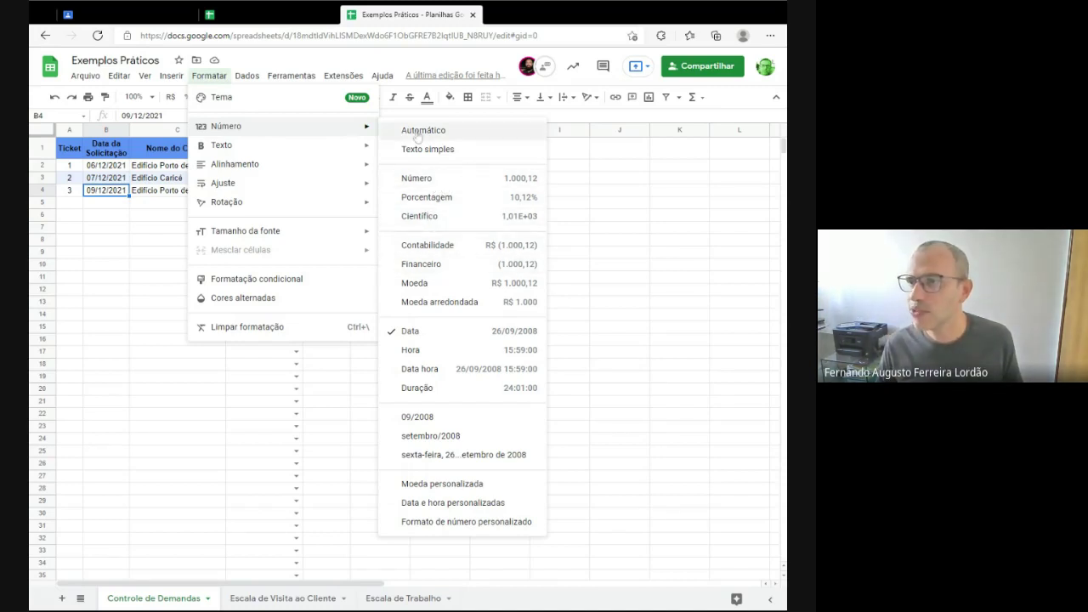
click(214, 80)
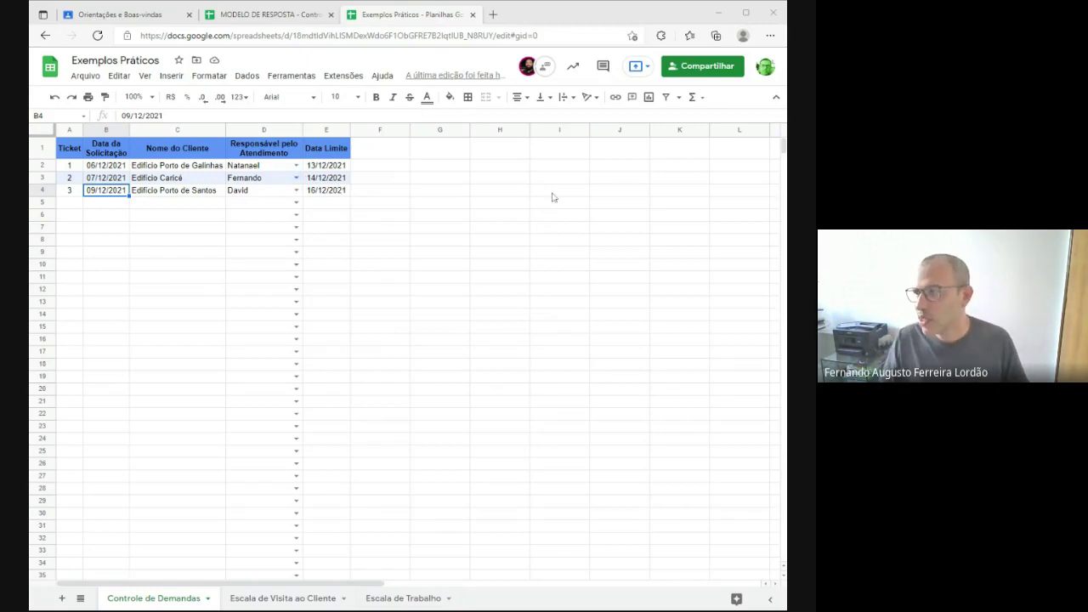
Step: Inspect the Data Limite formulas in E2 and E3, including the cell that E2's formula references
click(325, 180)
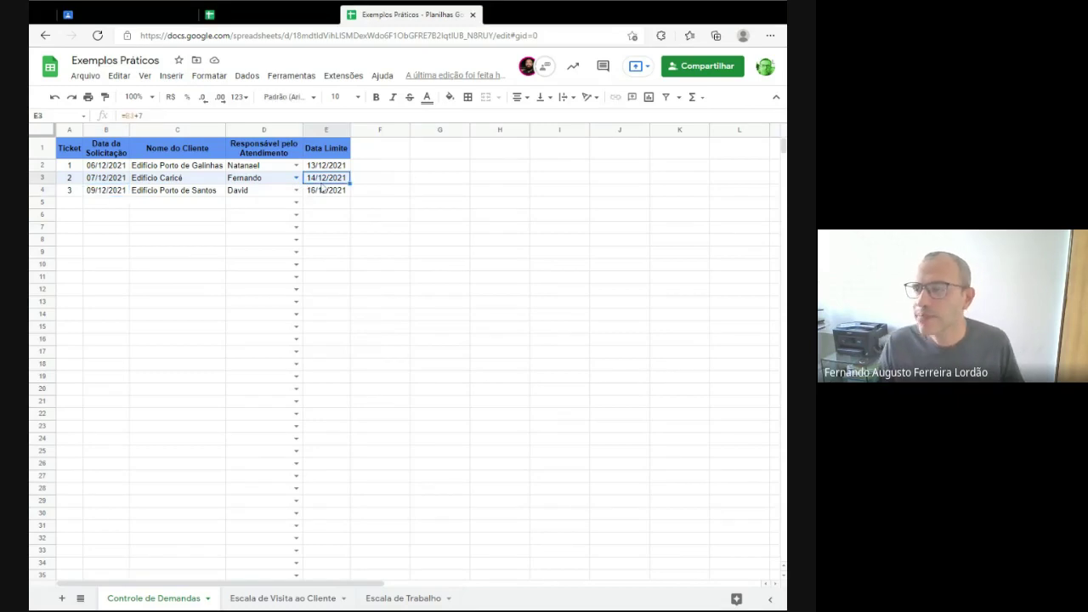
click(333, 169)
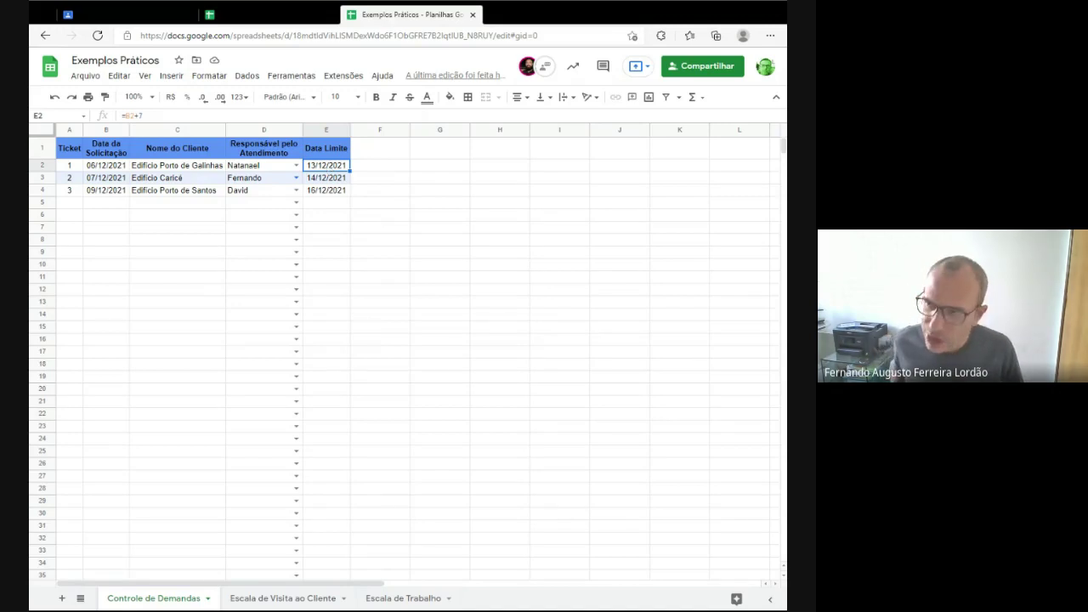
click(326, 178)
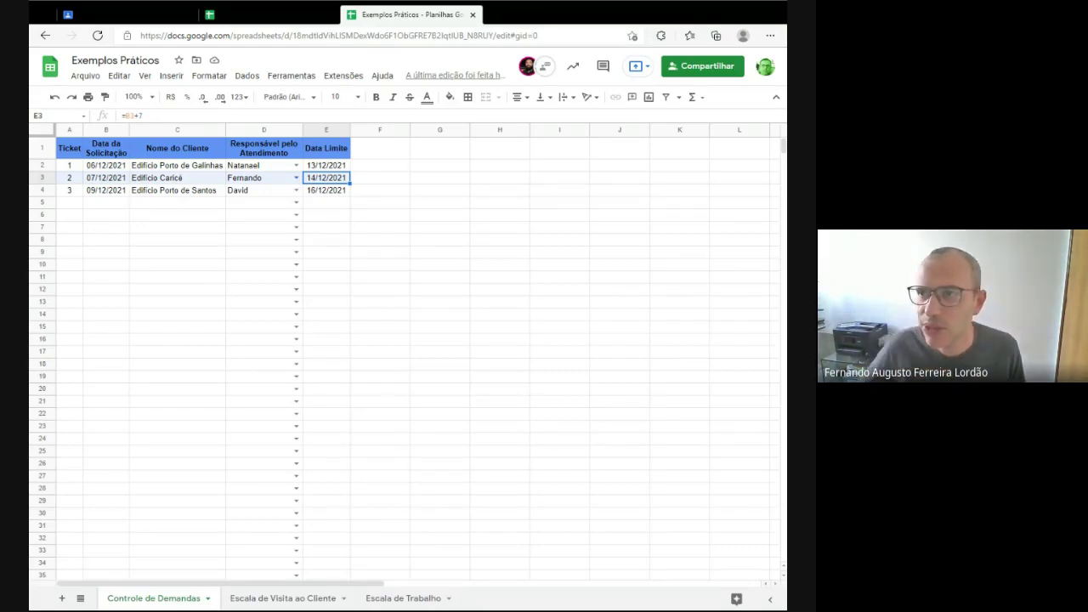
click(337, 169)
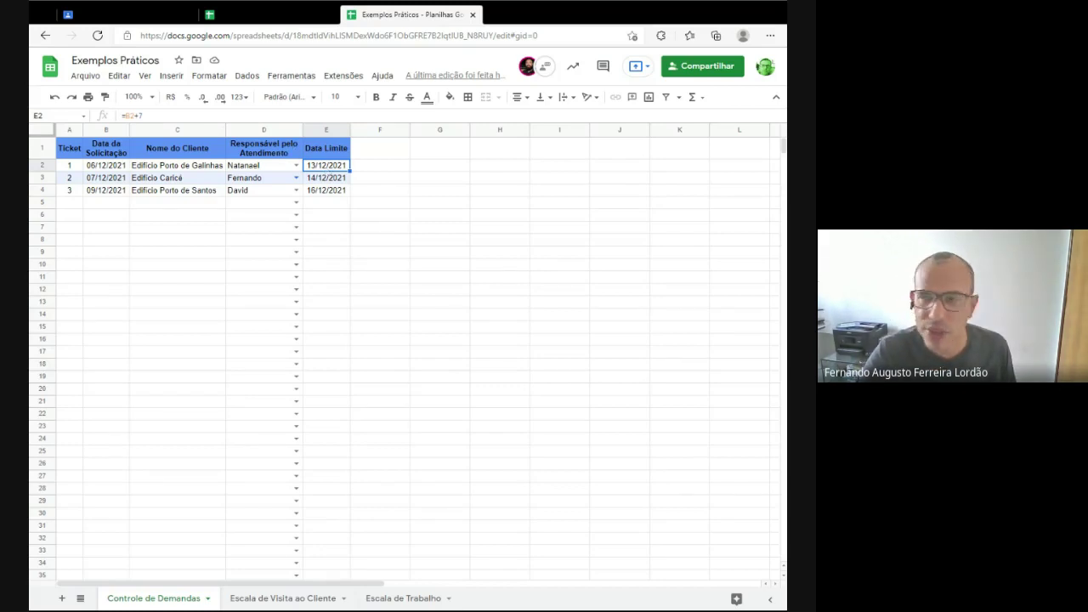
double_click(328, 170)
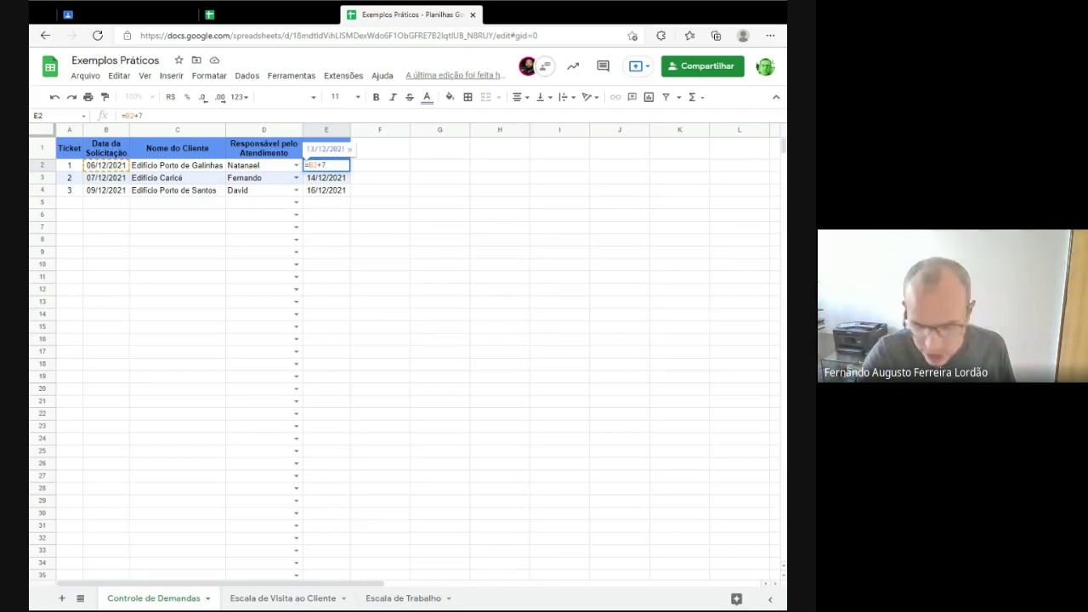
key(Escape)
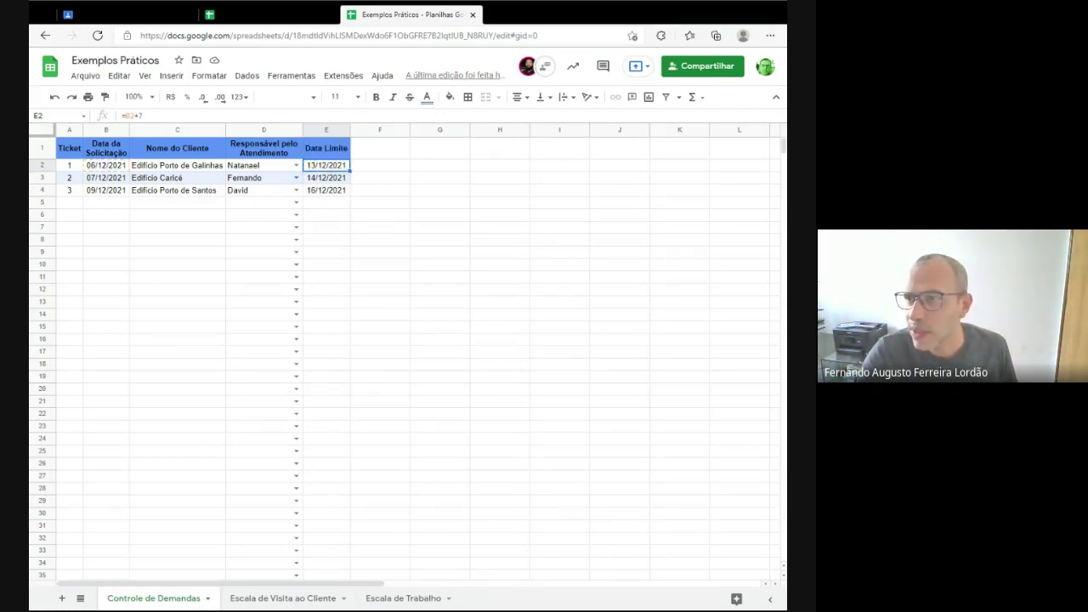
click(328, 180)
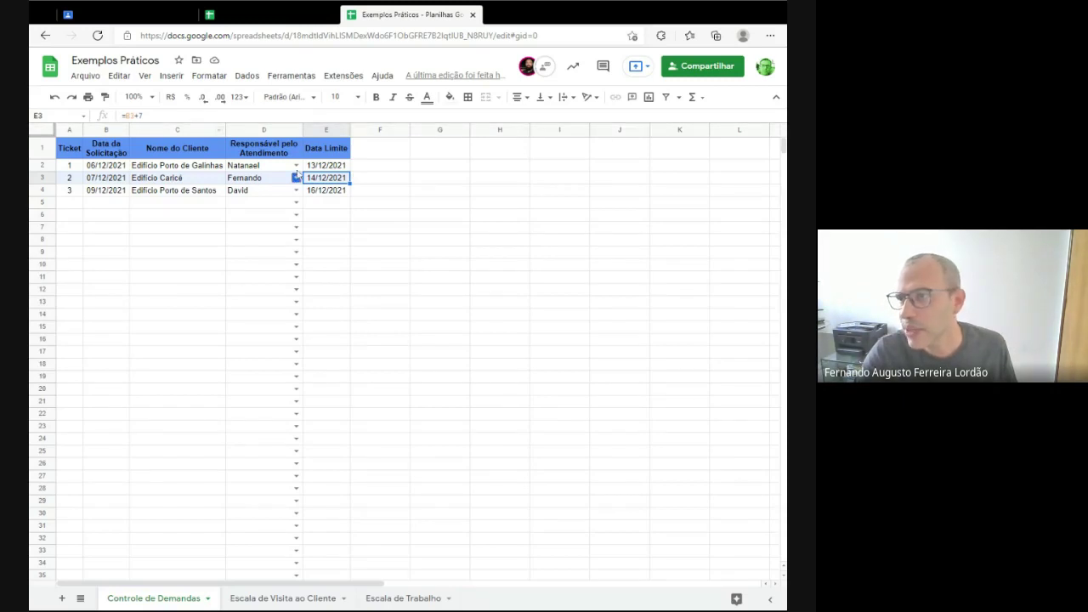
Step: Enlarge the page by two zoom levels with the first ticket's Data Limite formula in E2 selected
click(326, 170)
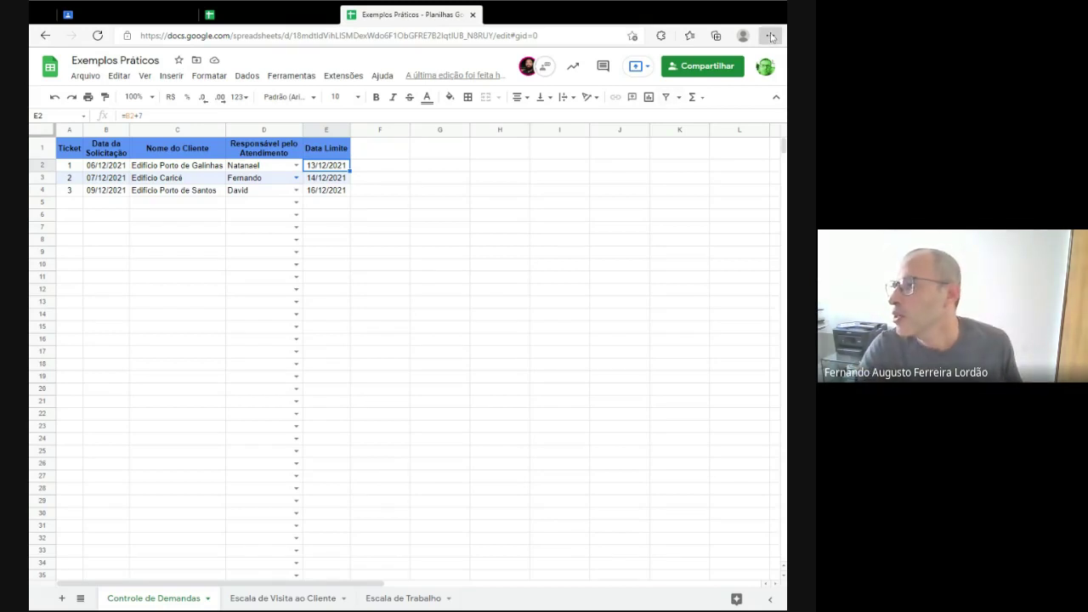
key(ctrl+plus)
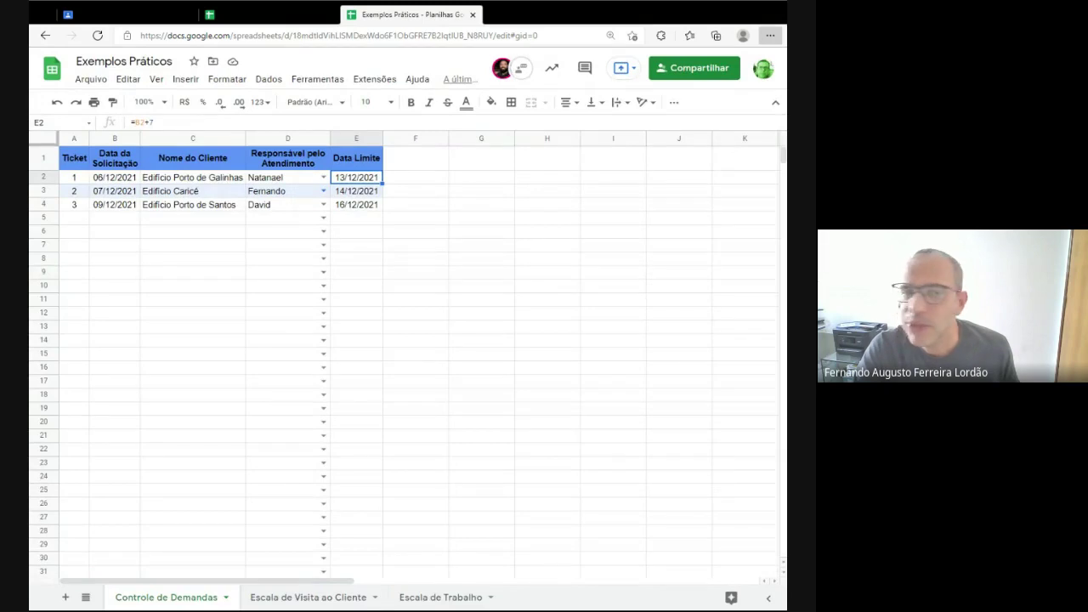
key(ctrl+plus)
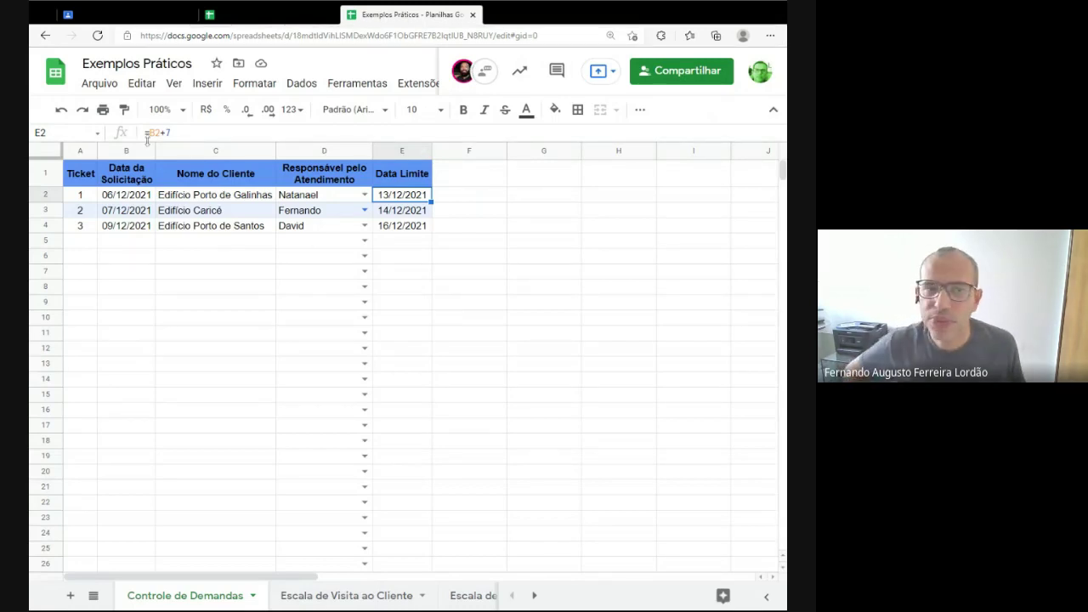
Step: Inspect the Data Limite formulas in E2 and E4 along with the request-date cells they reference
double_click(395, 196)
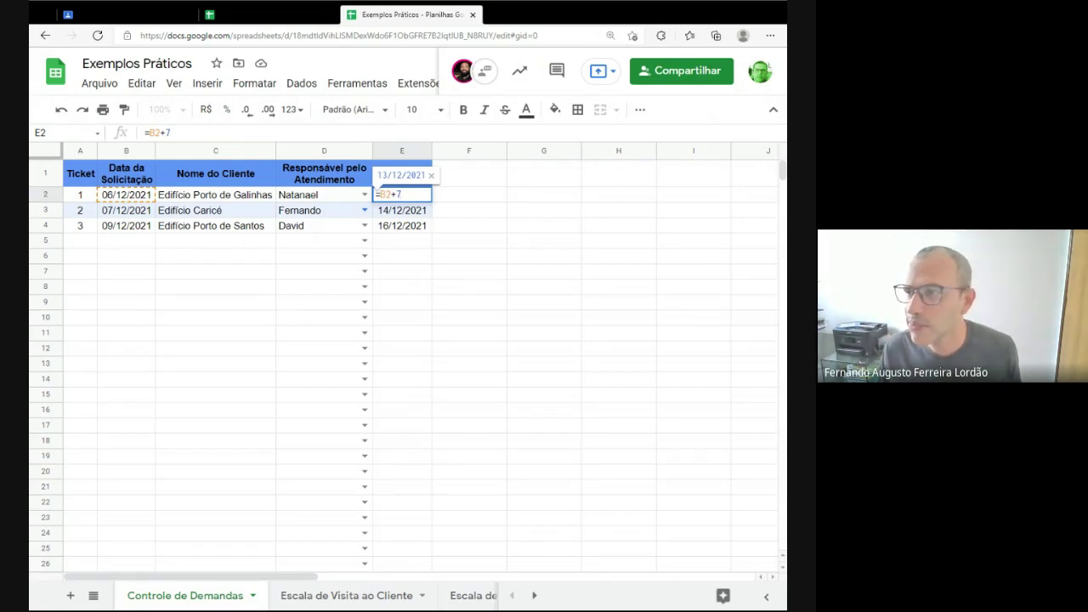
click(392, 195)
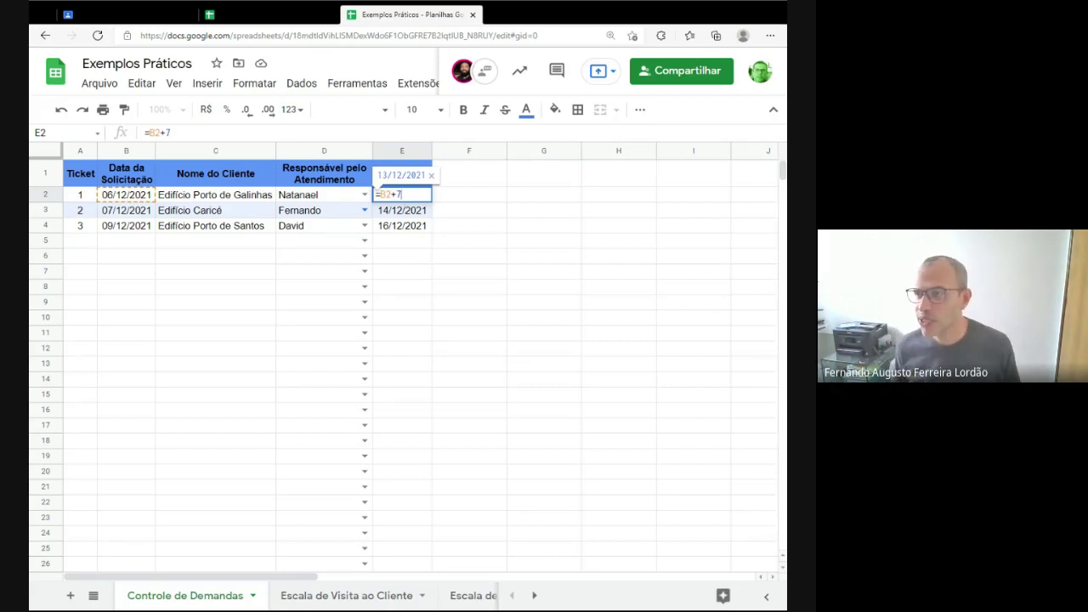
key(Return)
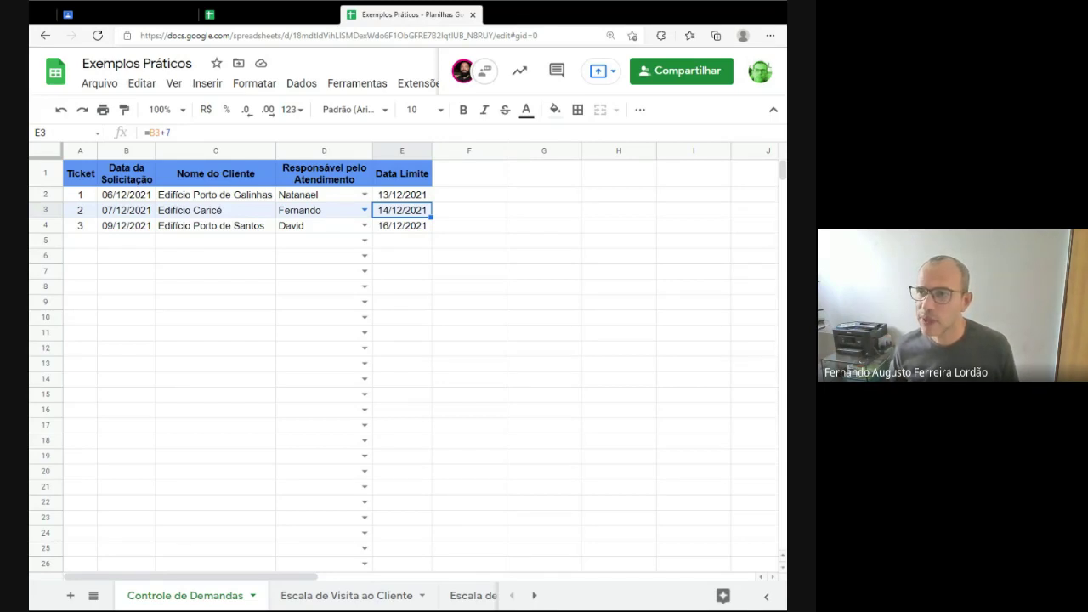
click(402, 227)
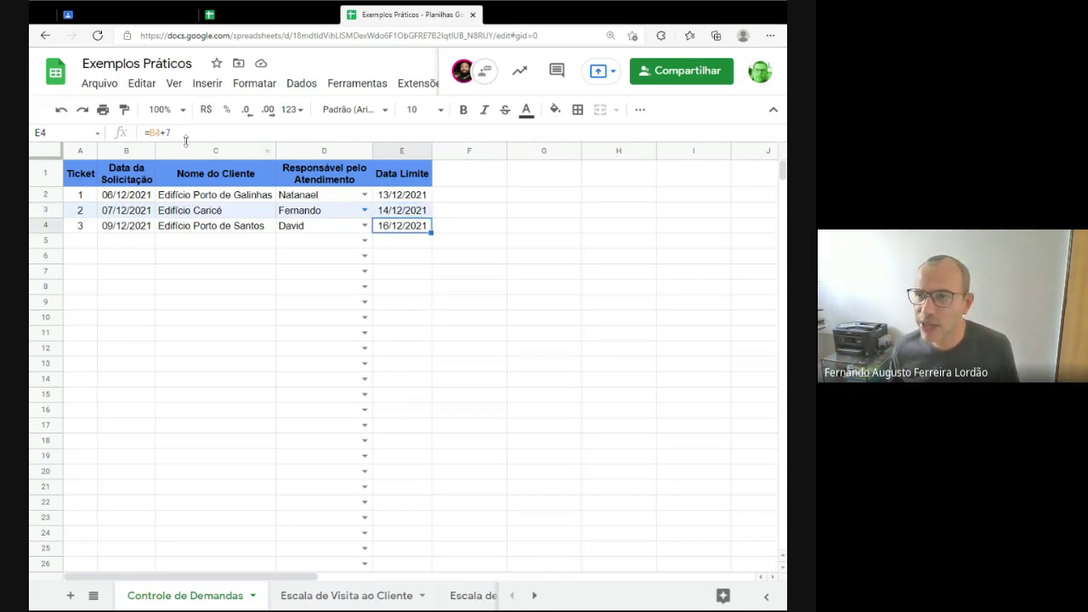
key(F2)
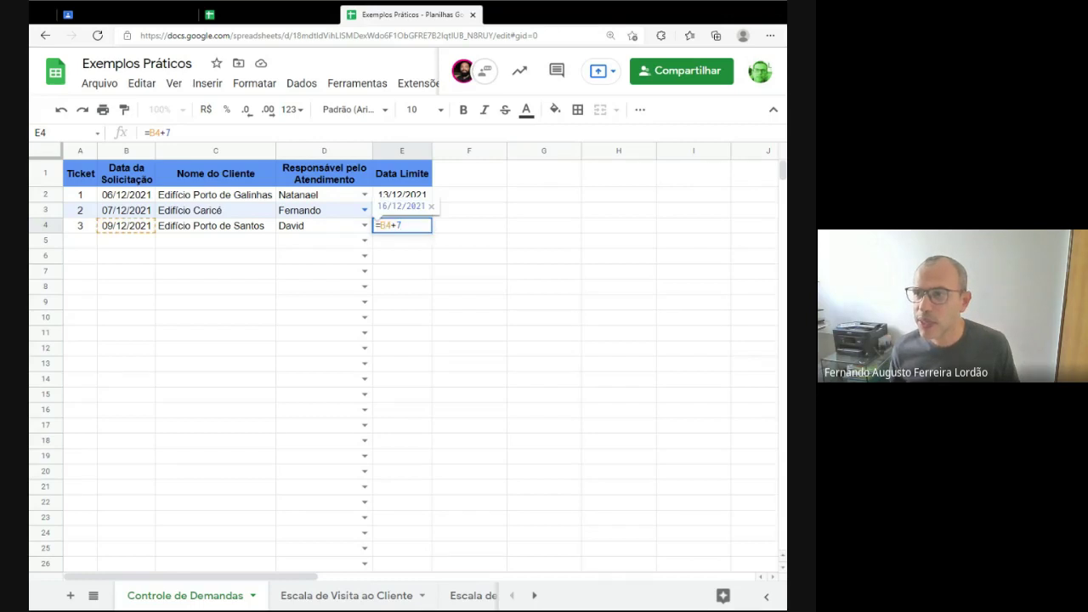
key(Escape)
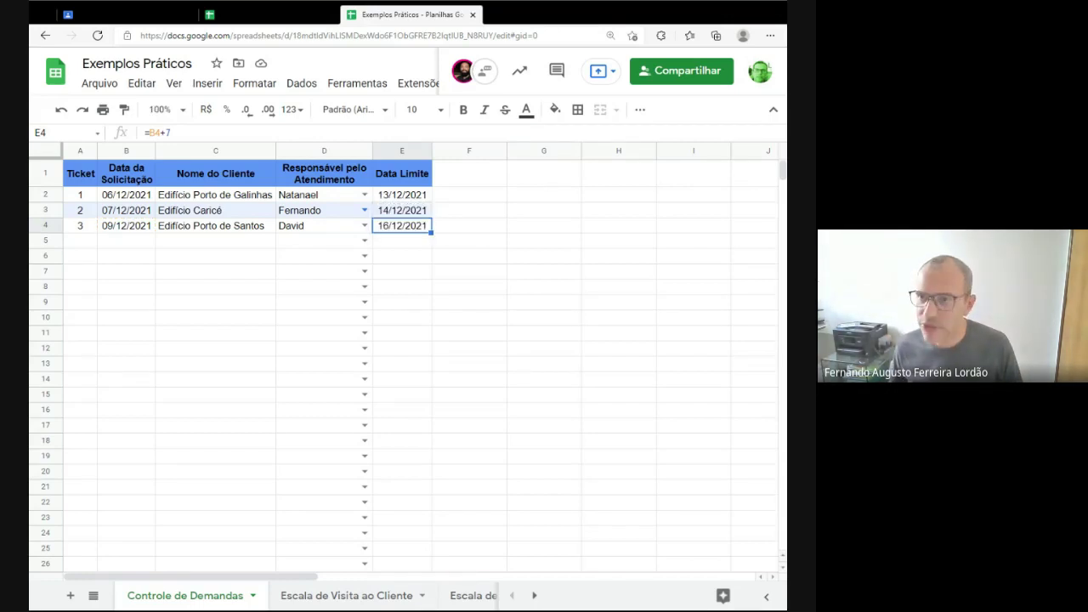
key(F2)
key(Return)
Step: Add ticket 4 in row 5 with request date 14/12/2021, client Edifício X and the same person responsible as ticket 2
key(Left)
key(Left)
key(Left)
key(Left)
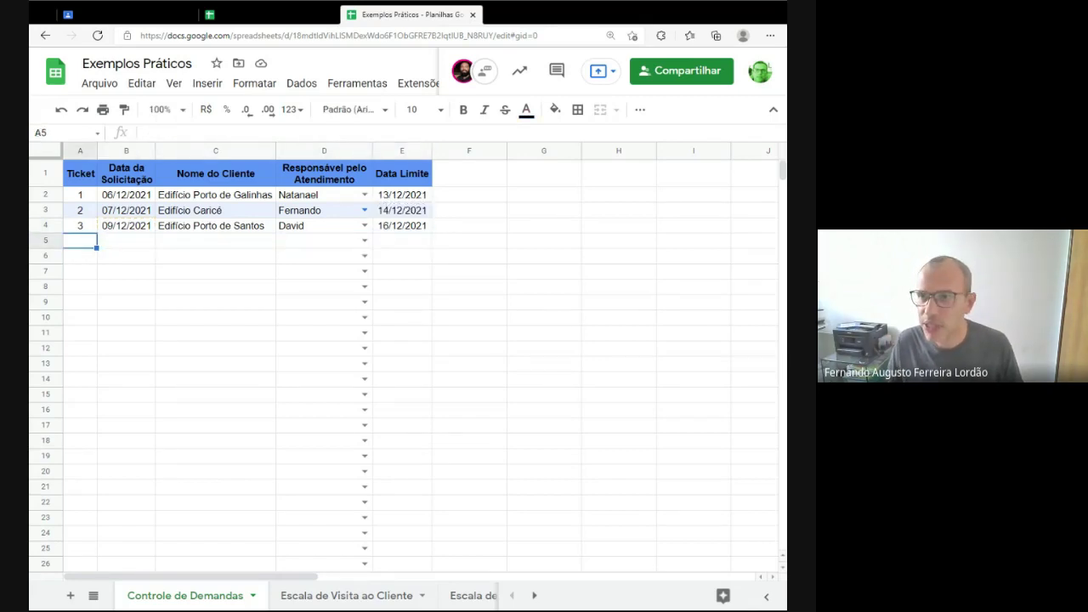
text(4)
key(Tab)
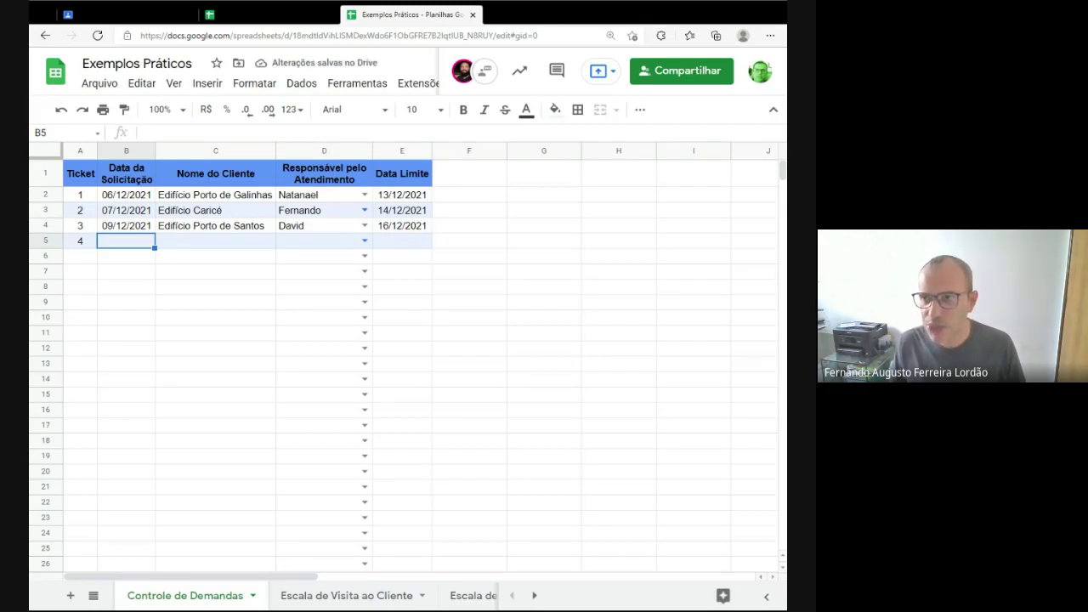
text(14/12/2021)
key(Tab)
text(Edifício )
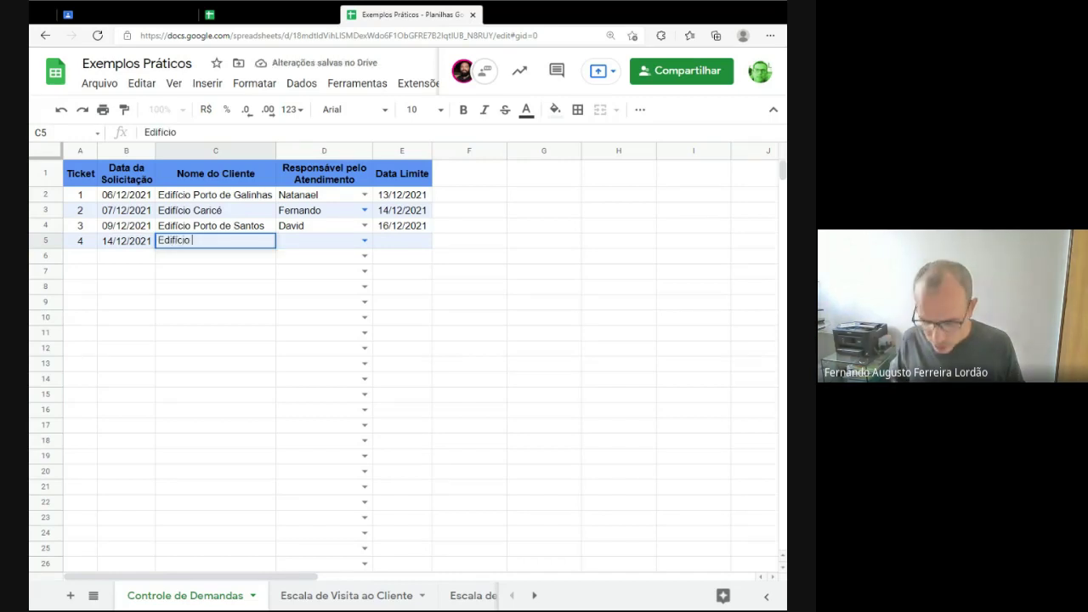
text(X)
key(Tab)
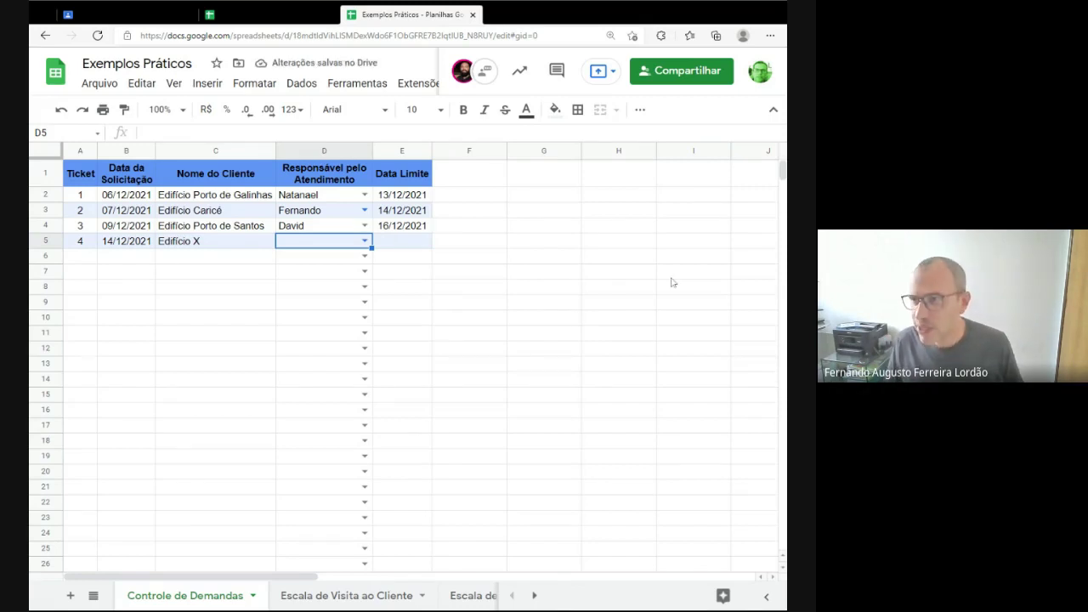
click(365, 241)
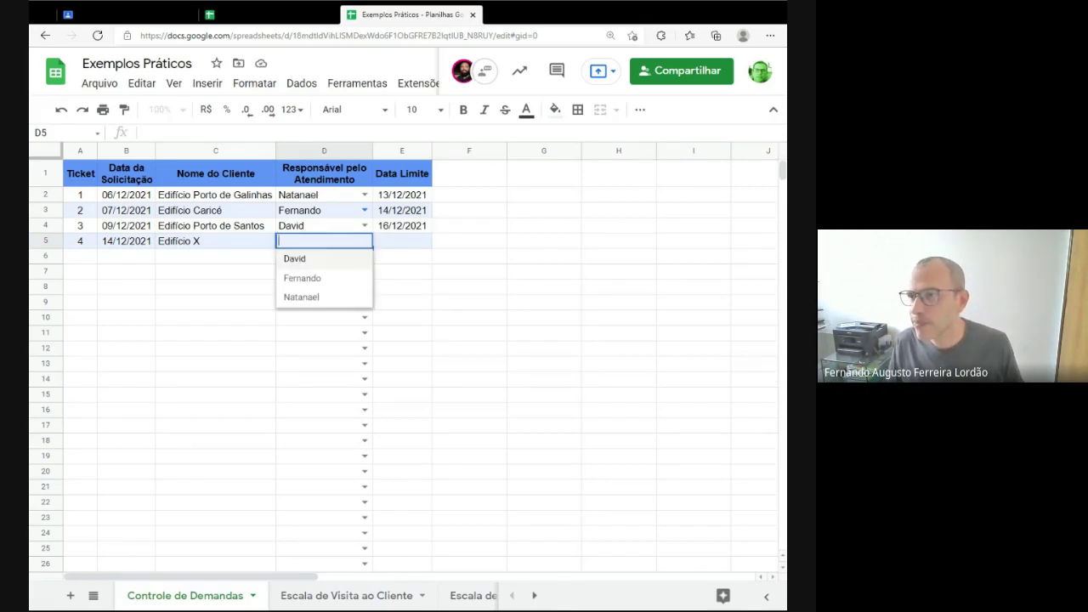
click(326, 279)
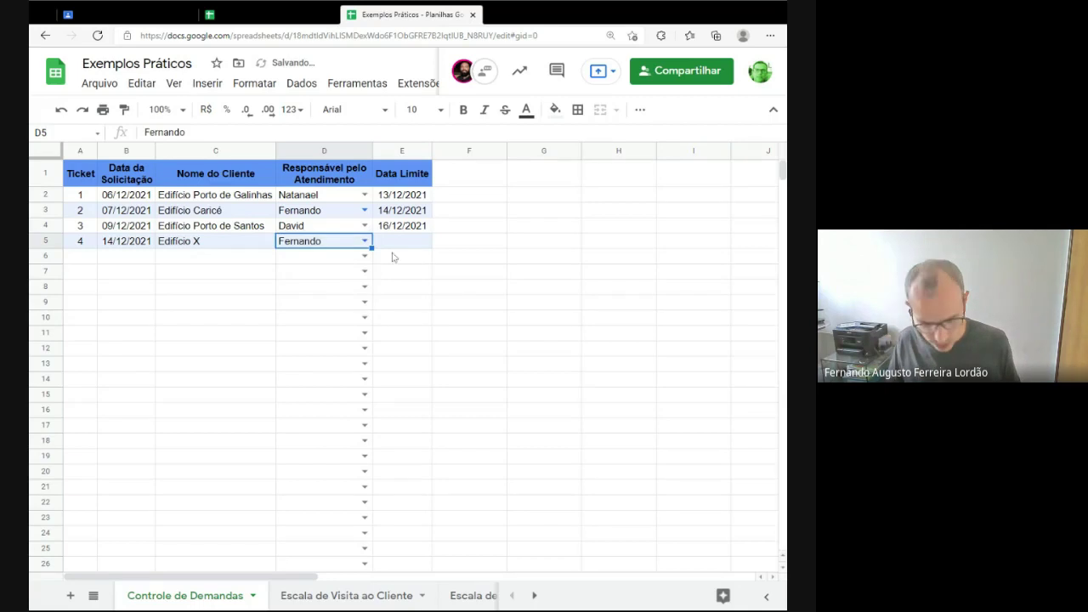
Step: Fill ticket 4's Data Limite in E5 with the suggested formula =B5+7
key(Tab)
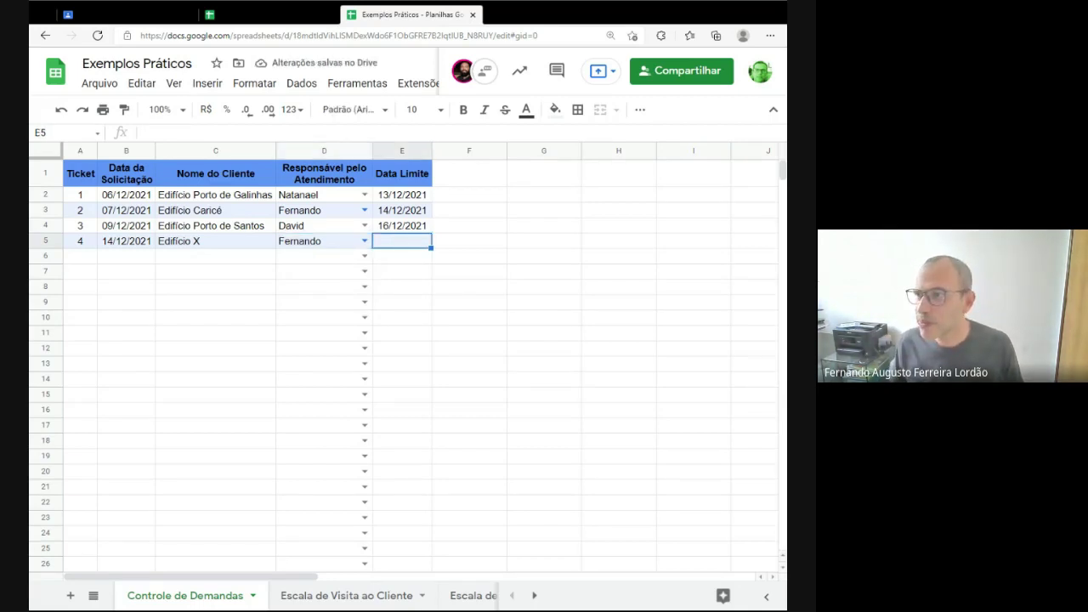
text(=)
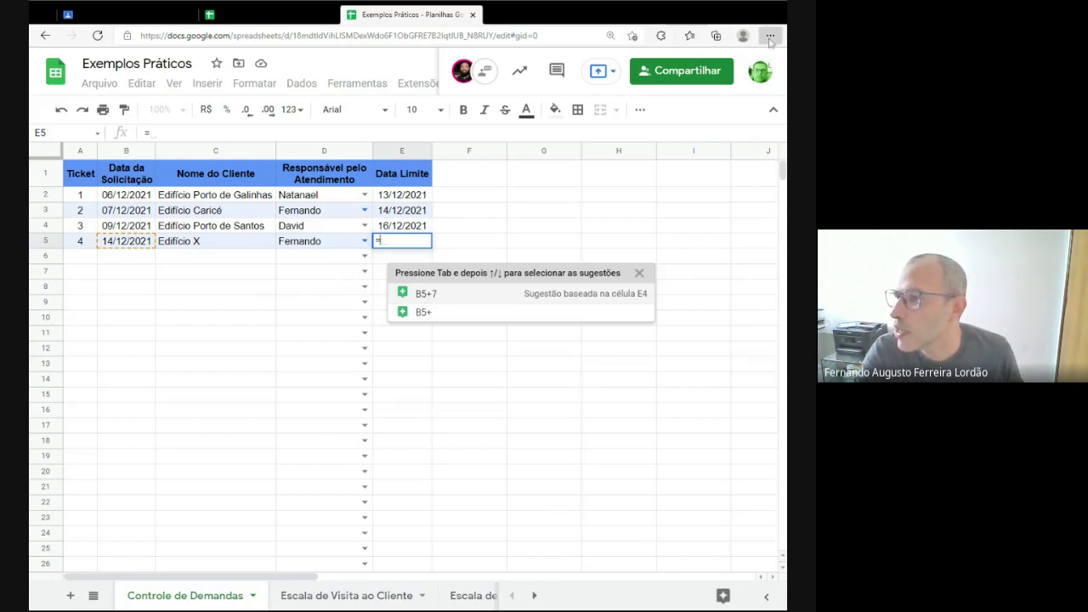
key(ctrl+plus)
key(ctrl+plus)
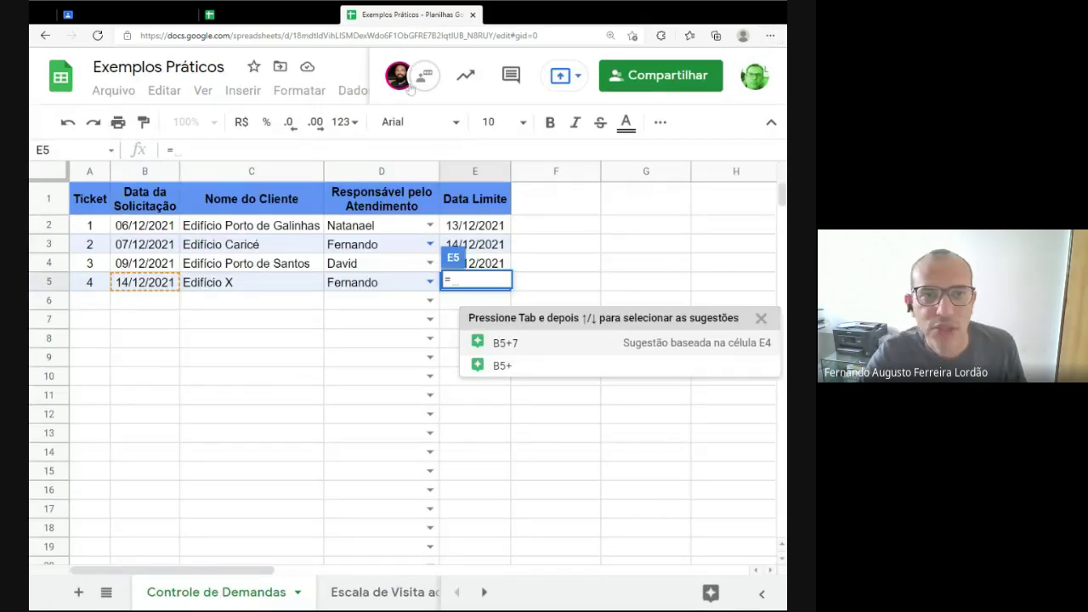
mouse_move(411, 90)
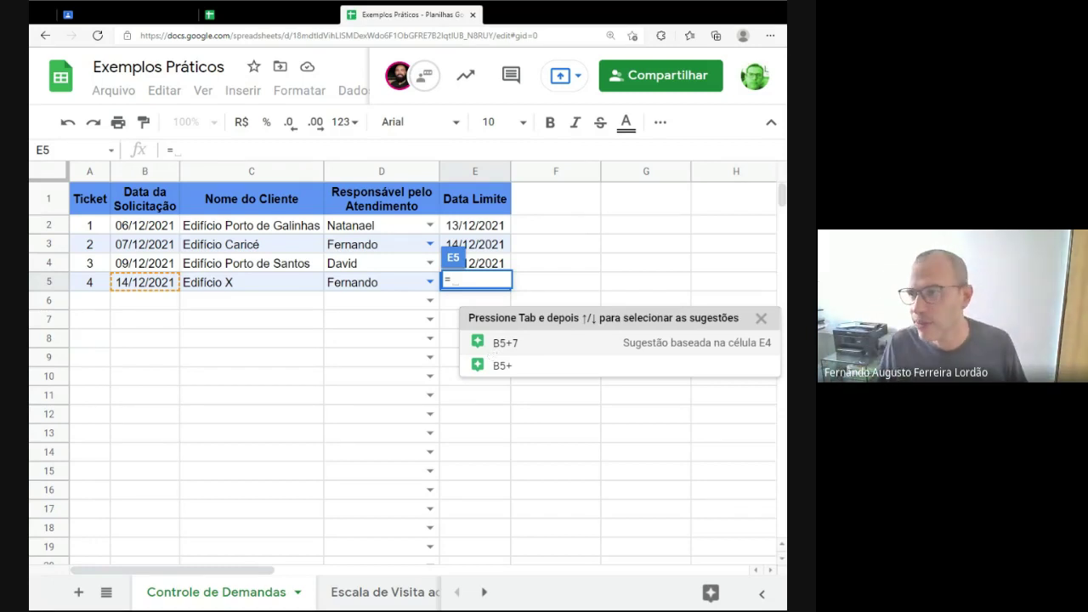
click(491, 350)
key(Return)
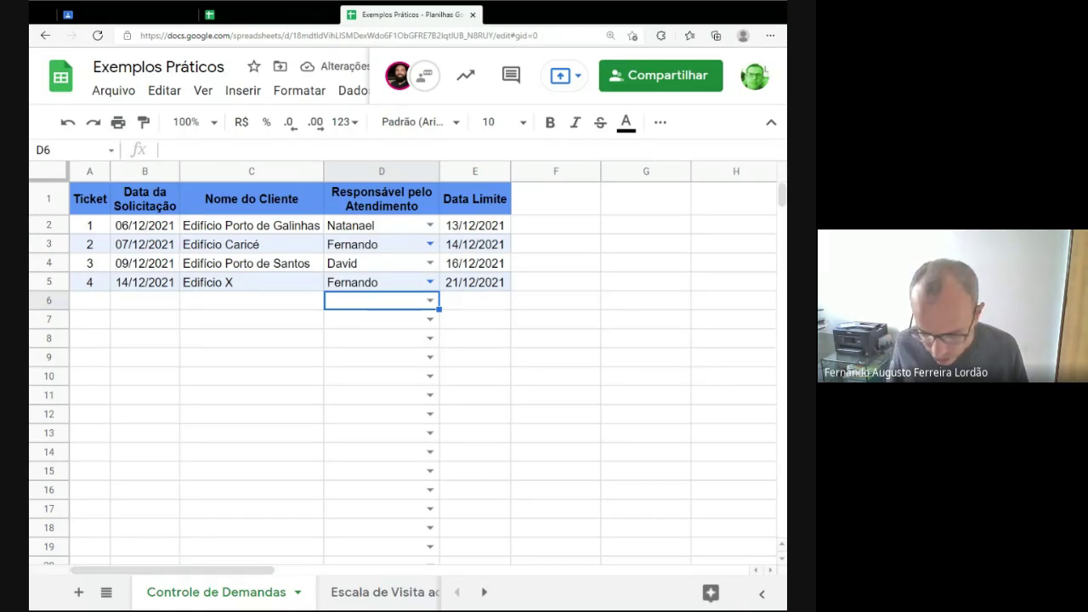
Step: Compare the Data Limite formulas of all four tickets in cells E2 to E5
key(Up)
key(Right)
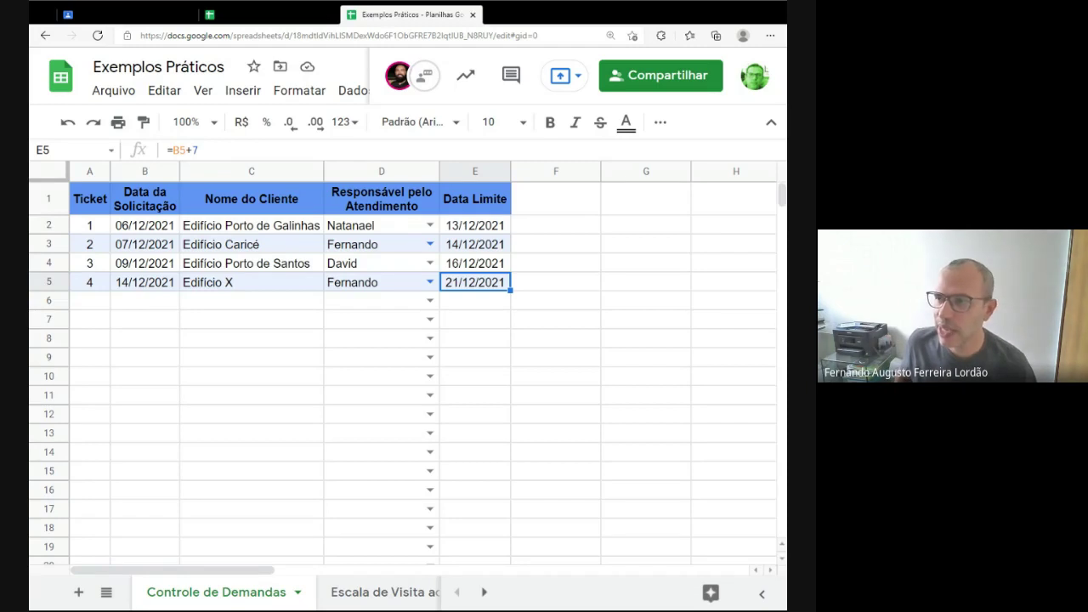
key(Up)
key(Up)
key(Up)
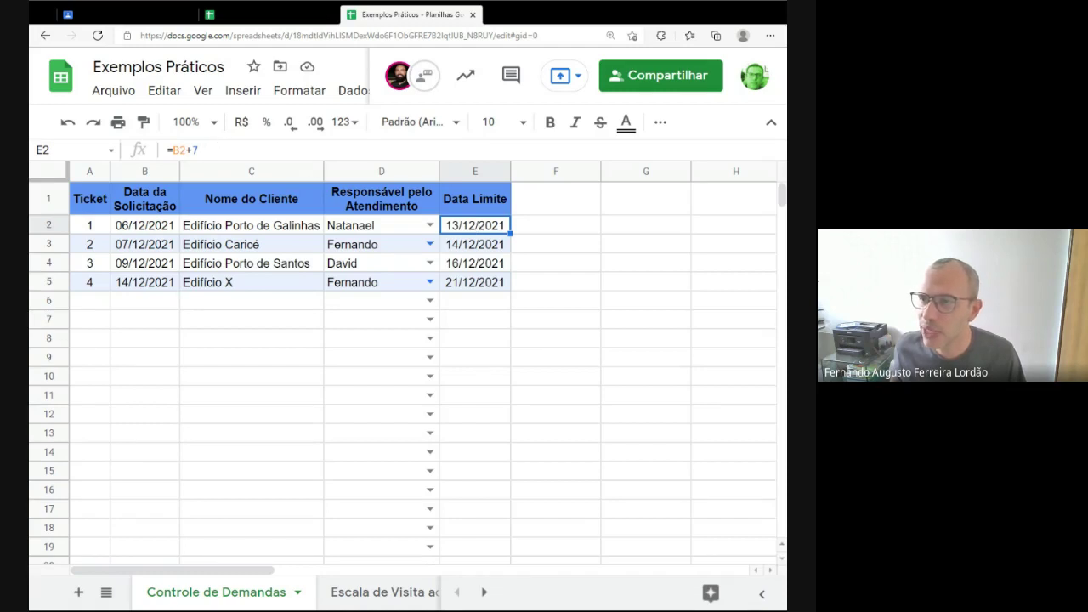
drag(200, 150, 161, 157)
key(Escape)
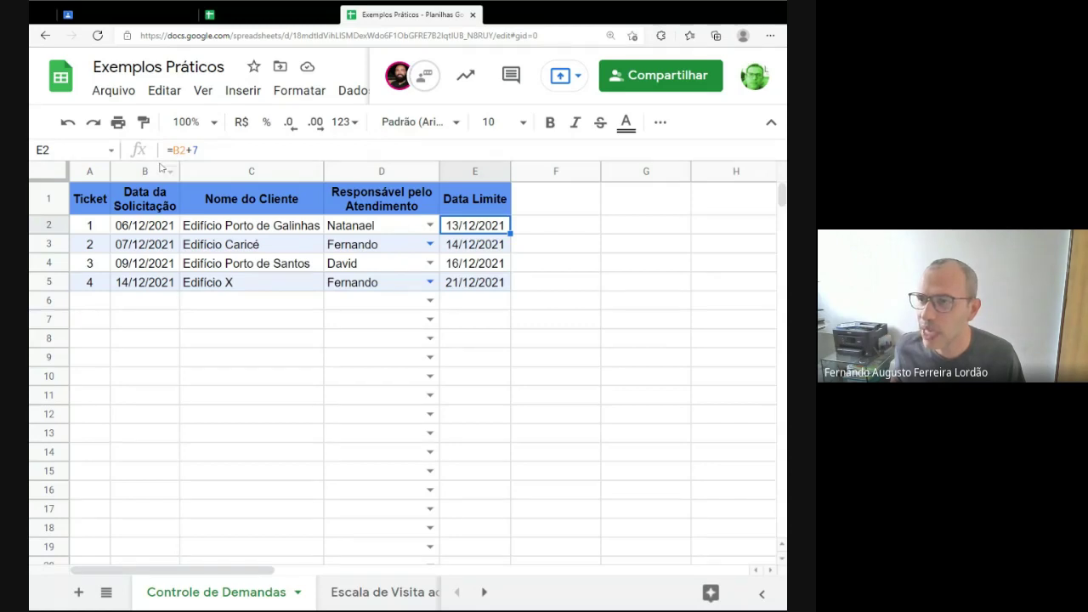
key(Down)
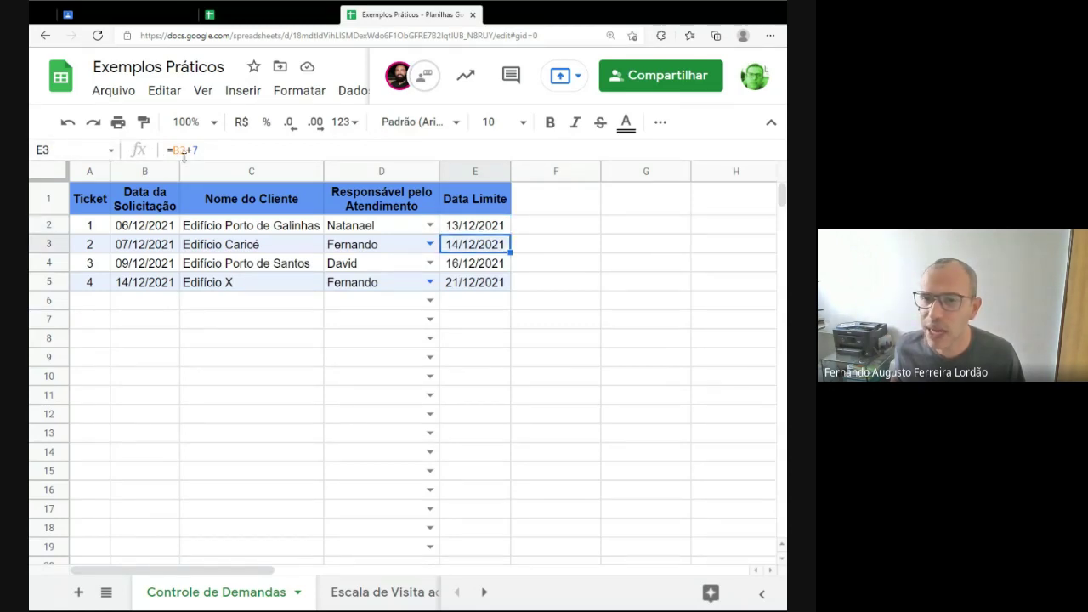
key(Down)
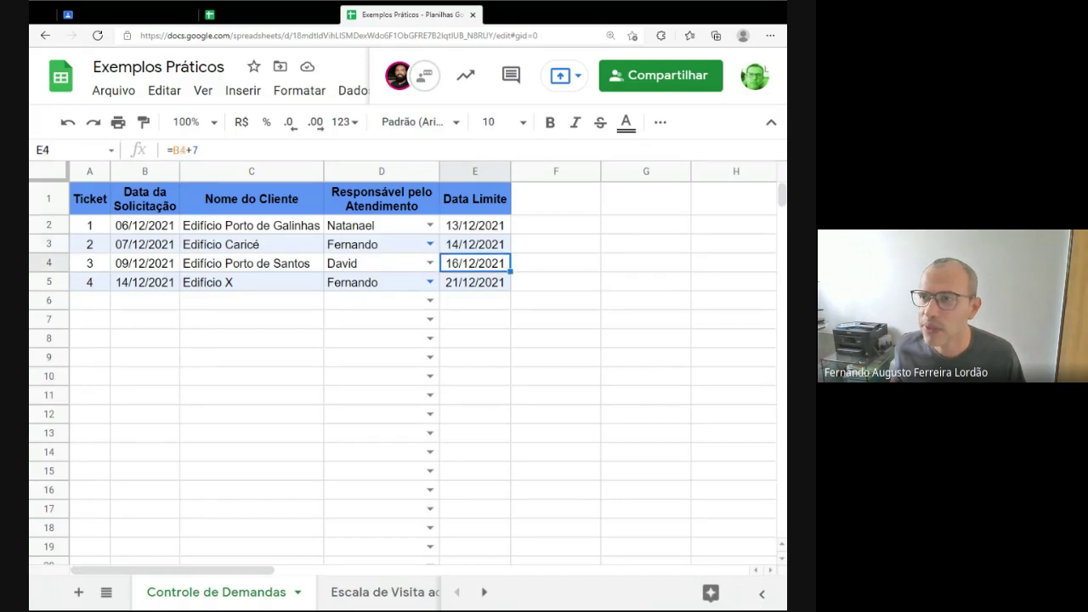
key(Down)
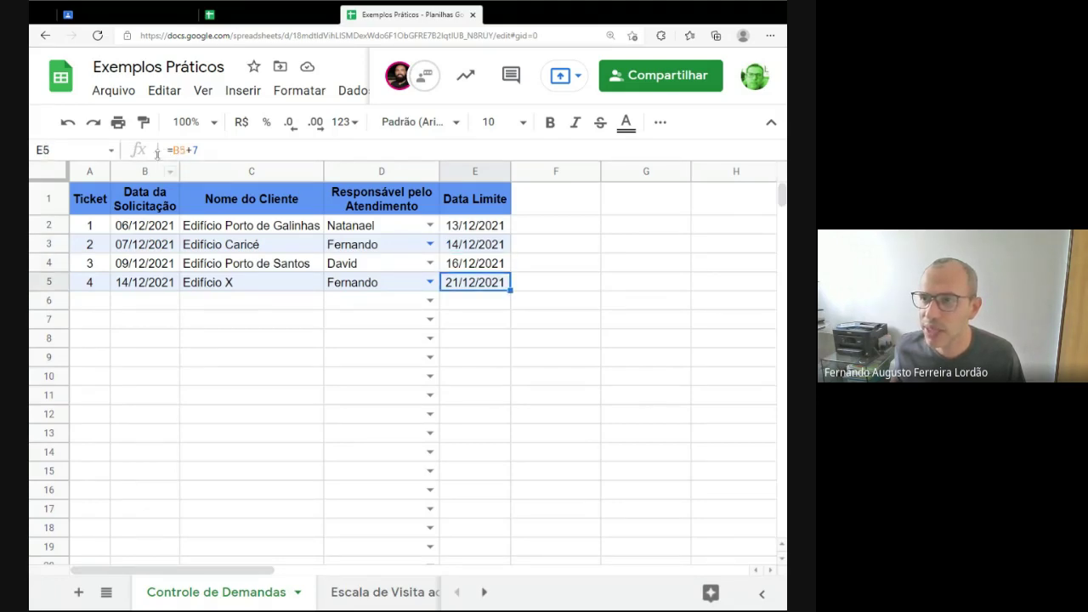
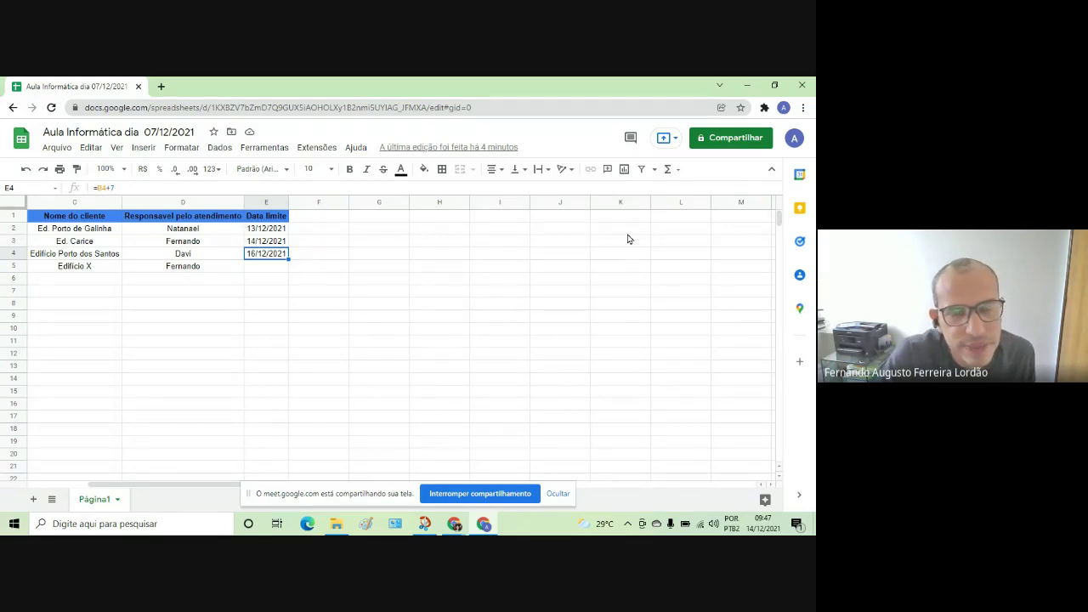
key(Down)
key(Up)
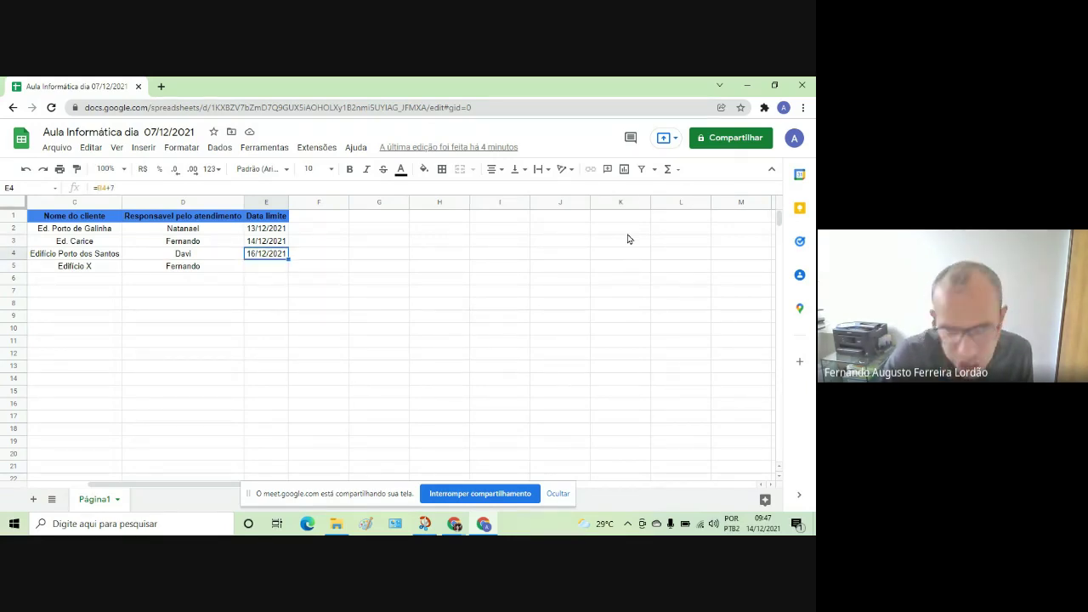
click(270, 272)
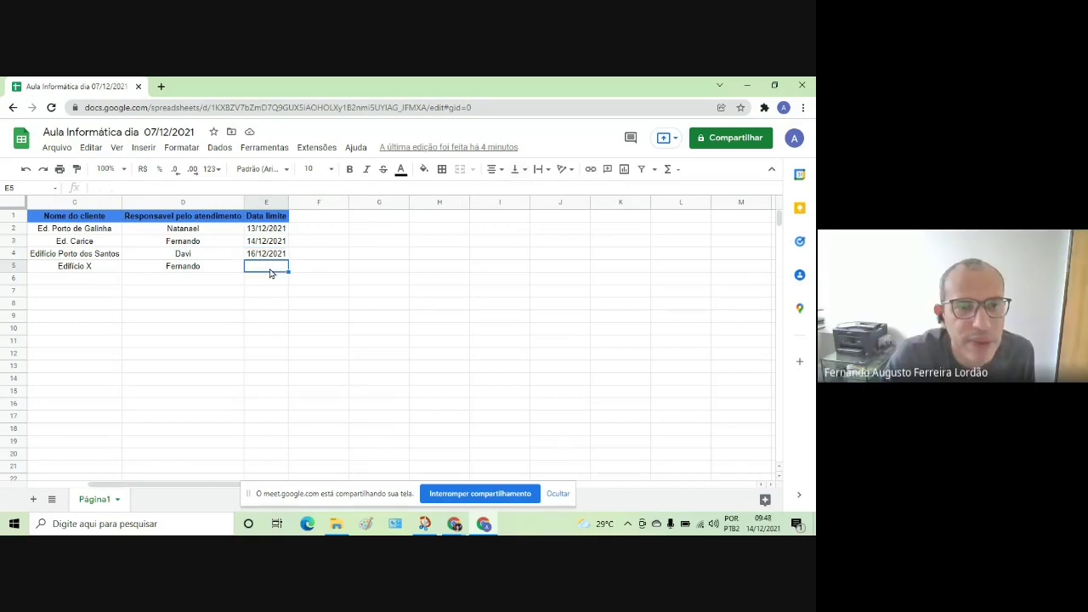
double_click(270, 272)
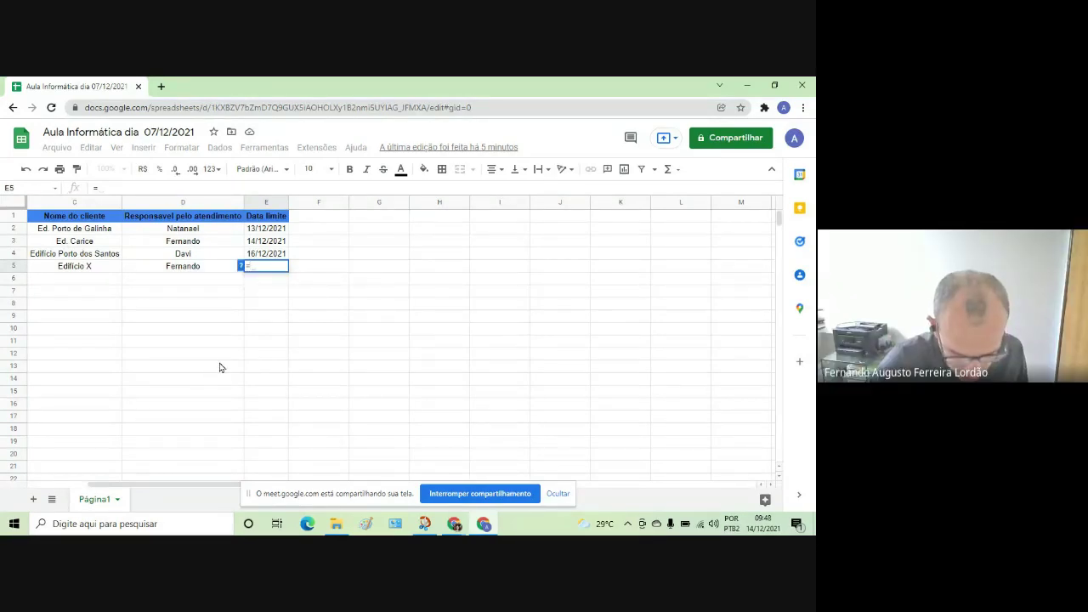
key(Escape)
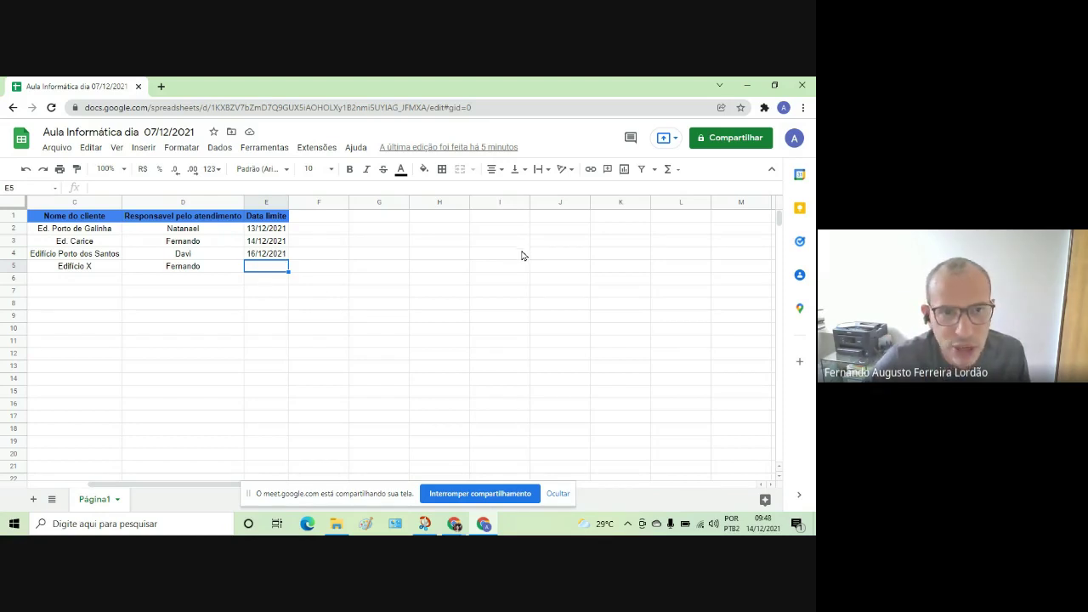
Step: Copy the Data limite formula from E4 into E5 for ticket 4 in the Aula Informática dia 07/12/2021 spreadsheet
key(Up)
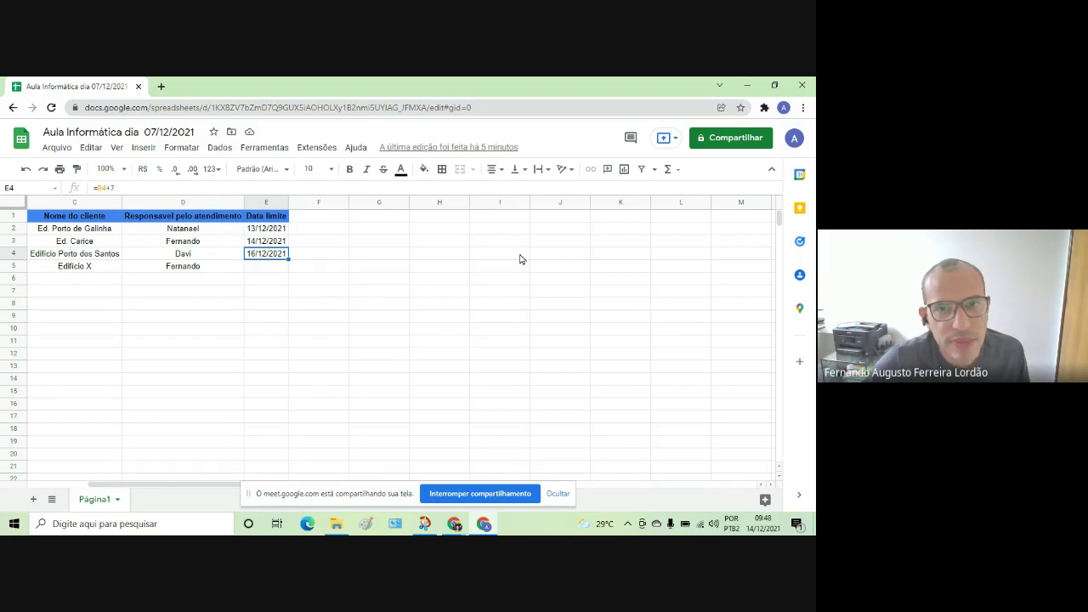
key(Up)
key(Down)
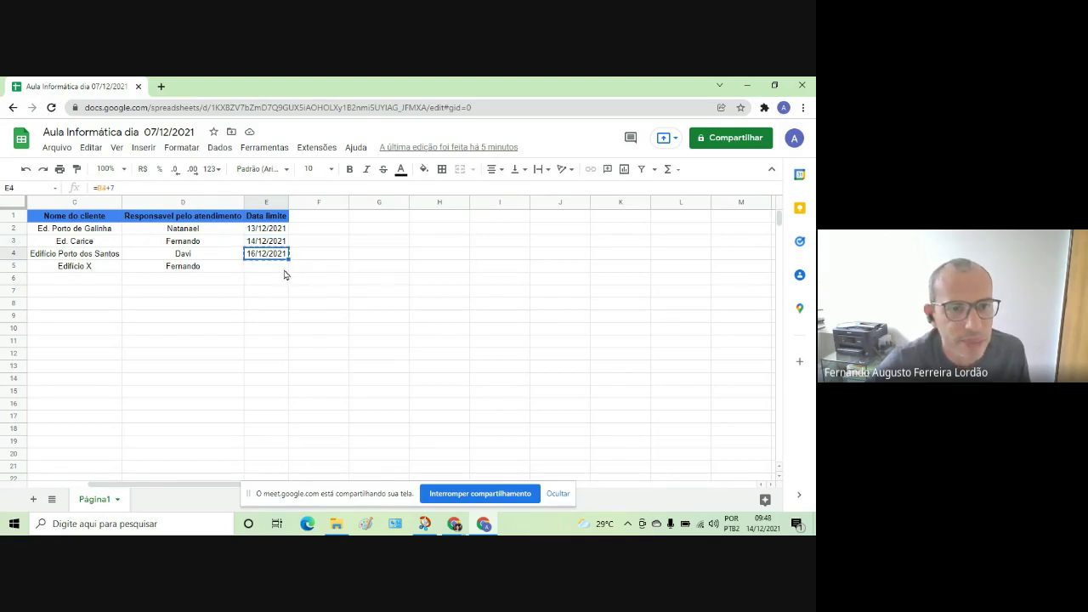
key(Down)
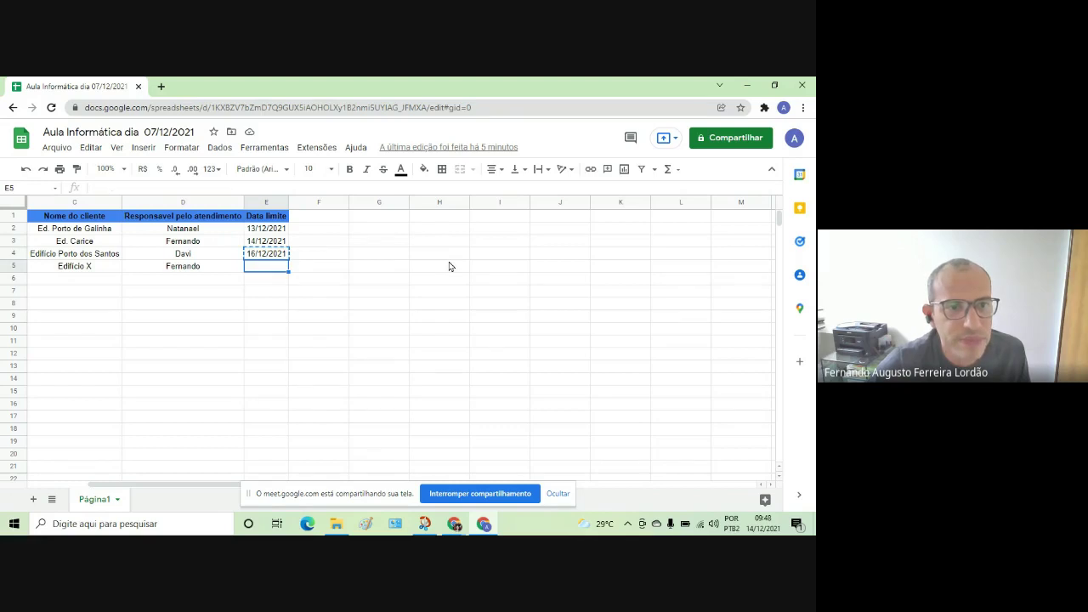
key(ctrl+v)
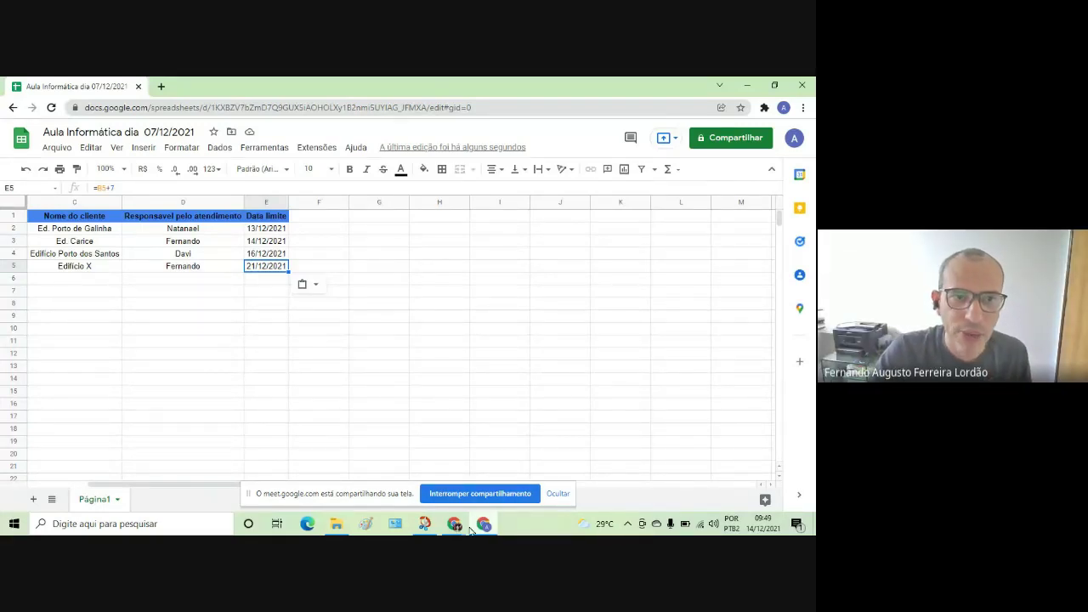
Step: Stop sharing the screen in the Google Meet call
mouse_move(430, 528)
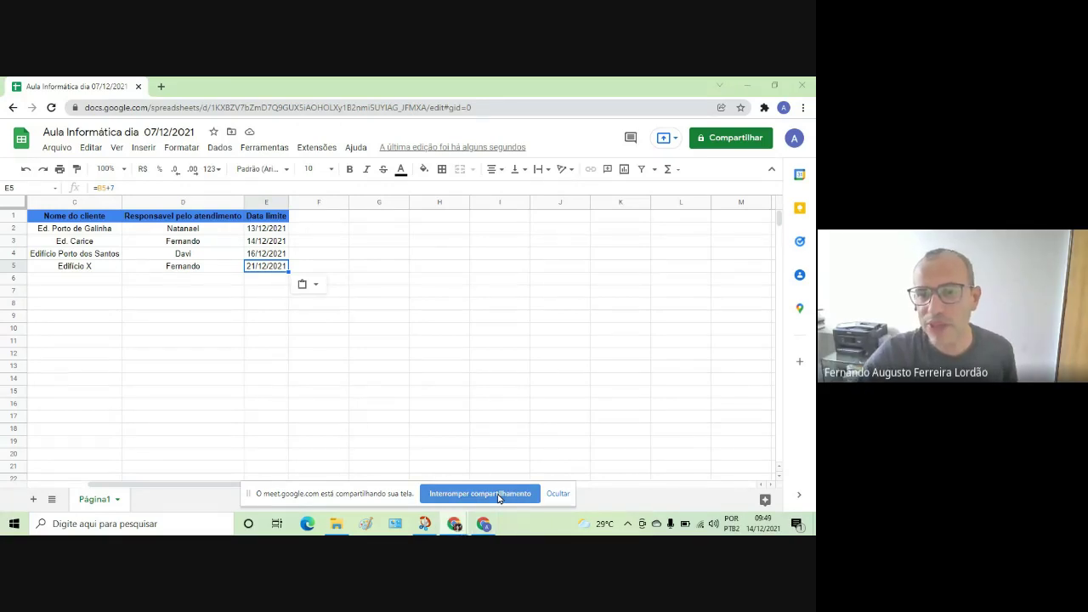
click(499, 498)
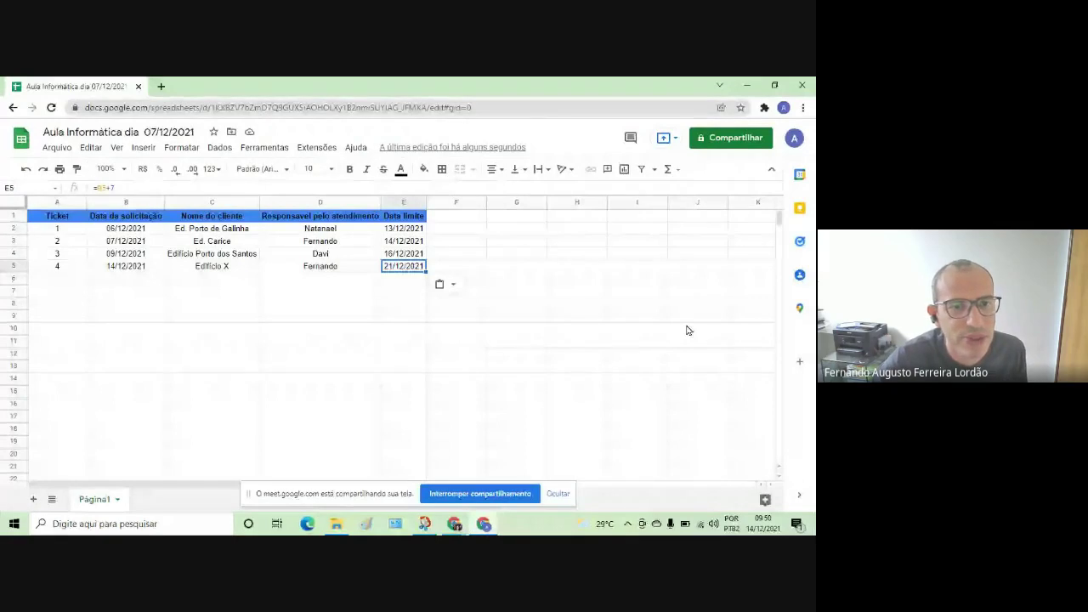
Step: Compare ticket 3's Data limite formula in E4 with the request dates in B4 and B5
key(Up)
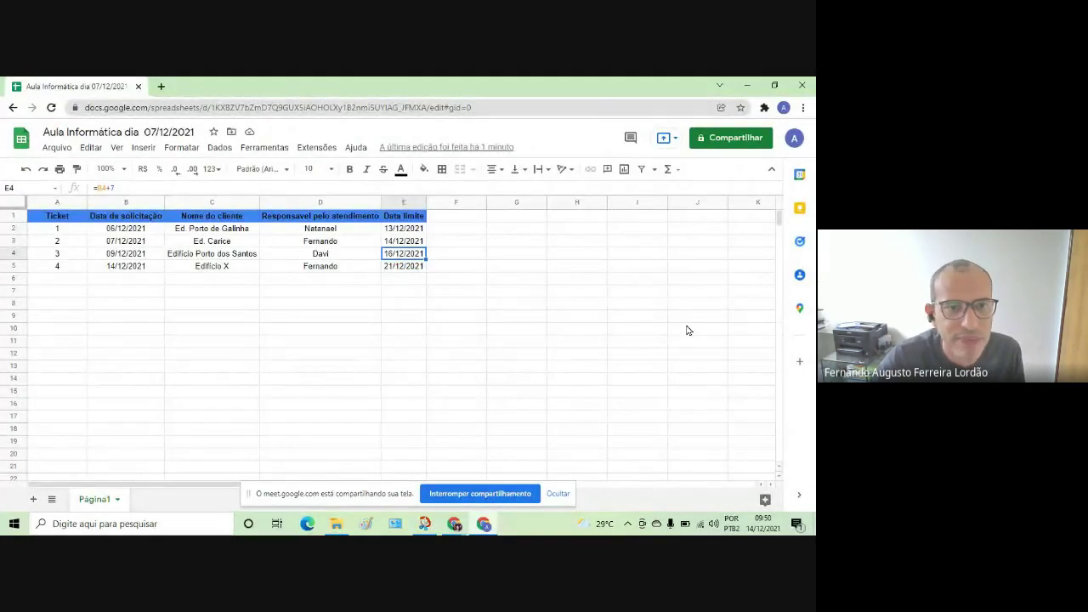
key(Left)
key(Left)
key(Left)
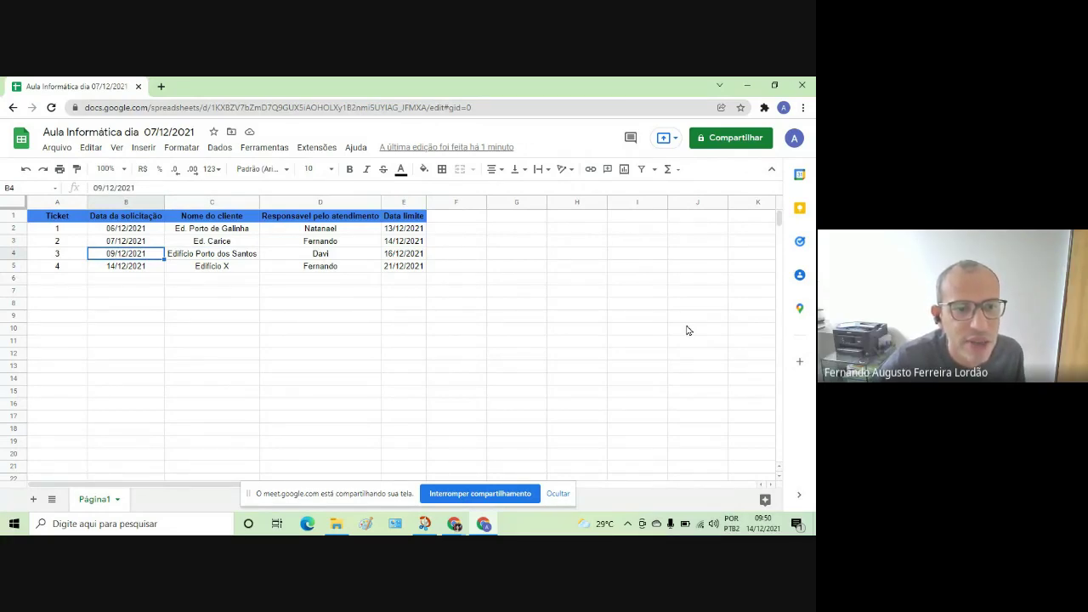
key(Down)
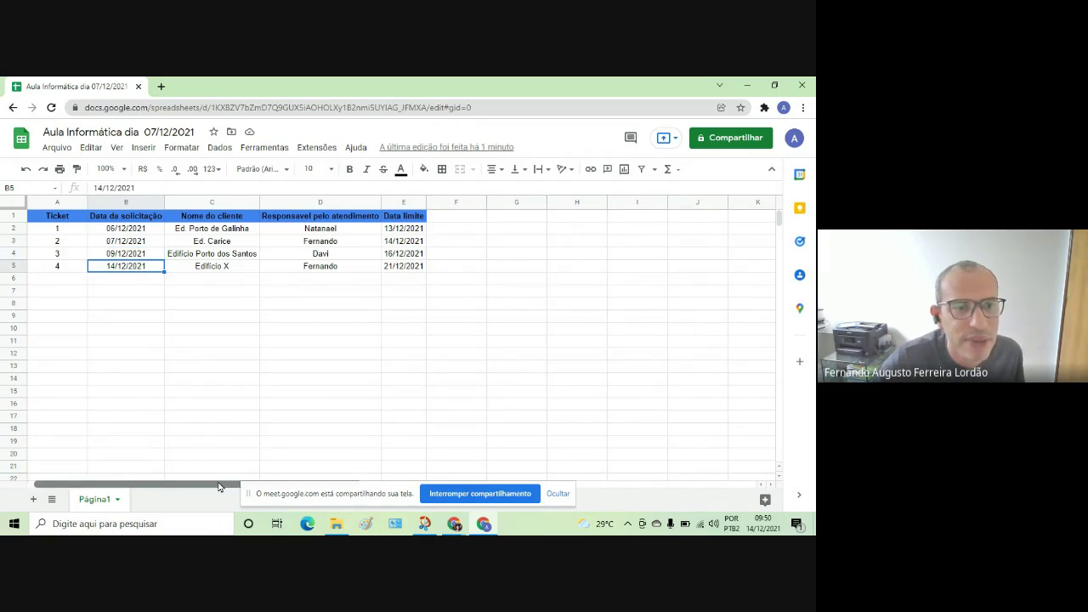
Step: Examine how scrolling the sheet sideways and shrinking the window hide and reveal the ticket table's columns
drag(217, 486, 190, 473)
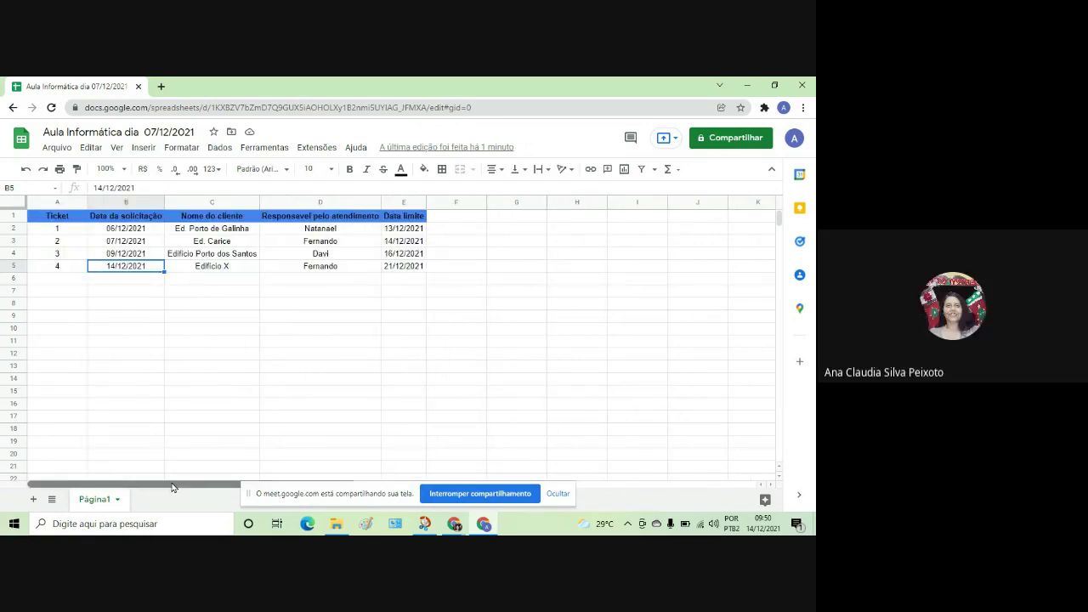
mouse_move(172, 486)
mouse_down()
mouse_move(215, 490)
mouse_move(165, 498)
mouse_up()
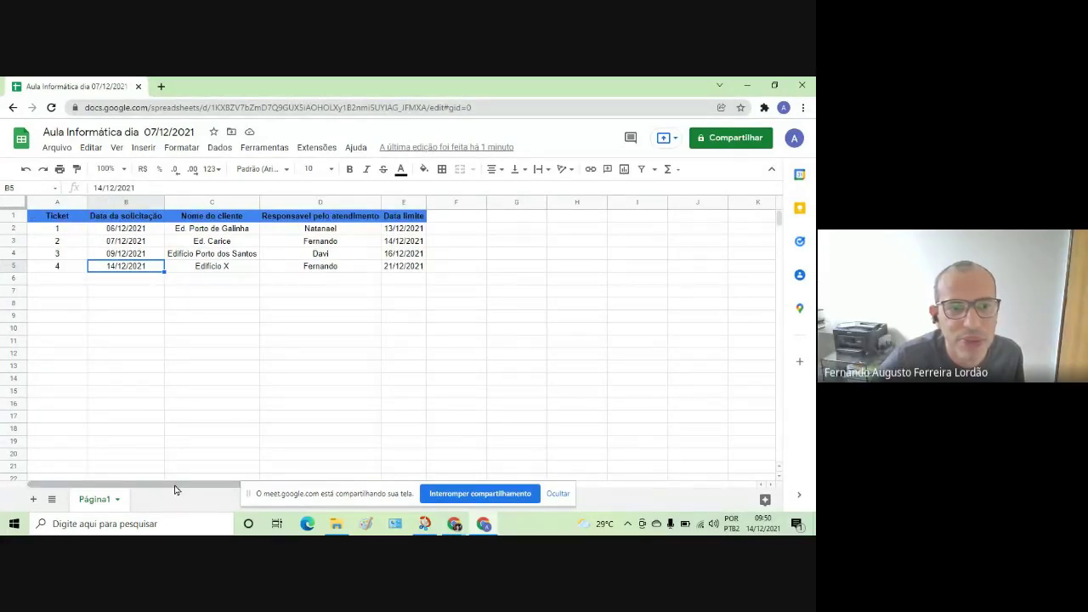
drag(182, 489, 238, 491)
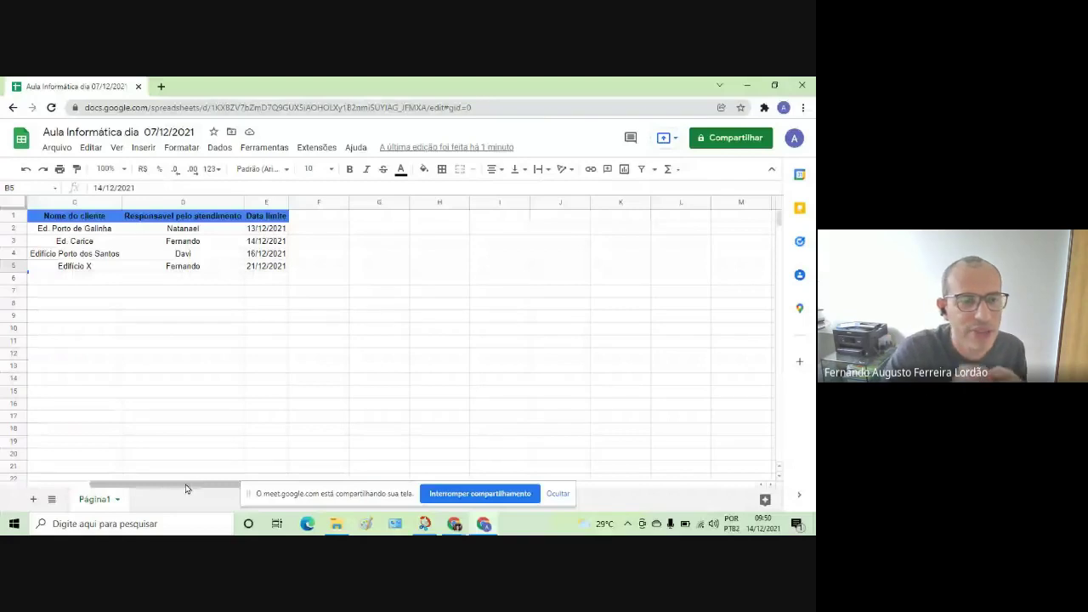
drag(188, 489, 230, 490)
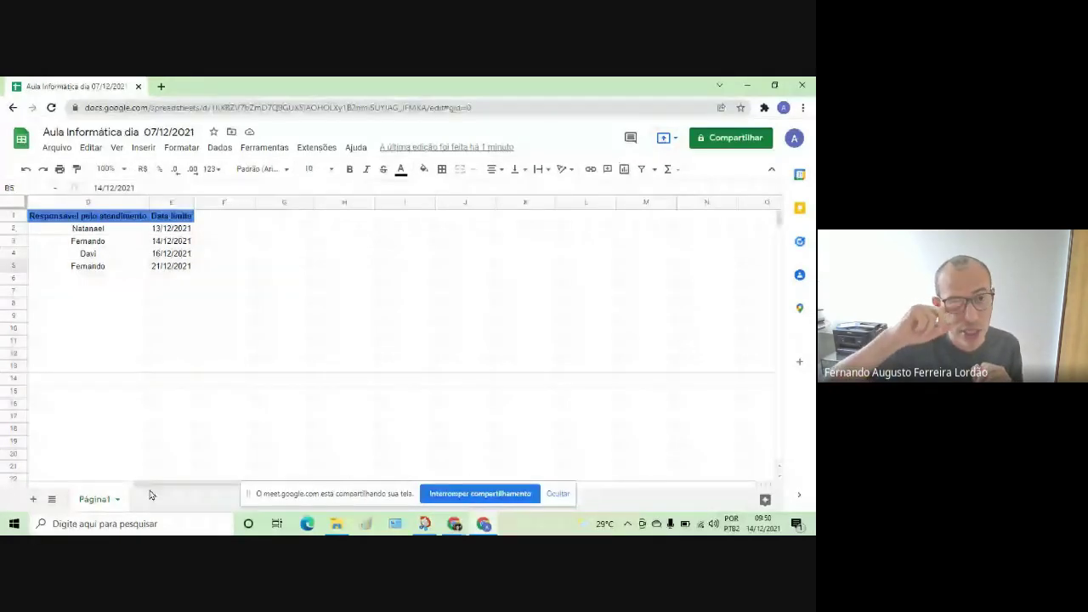
scroll(148, 490, left, 2)
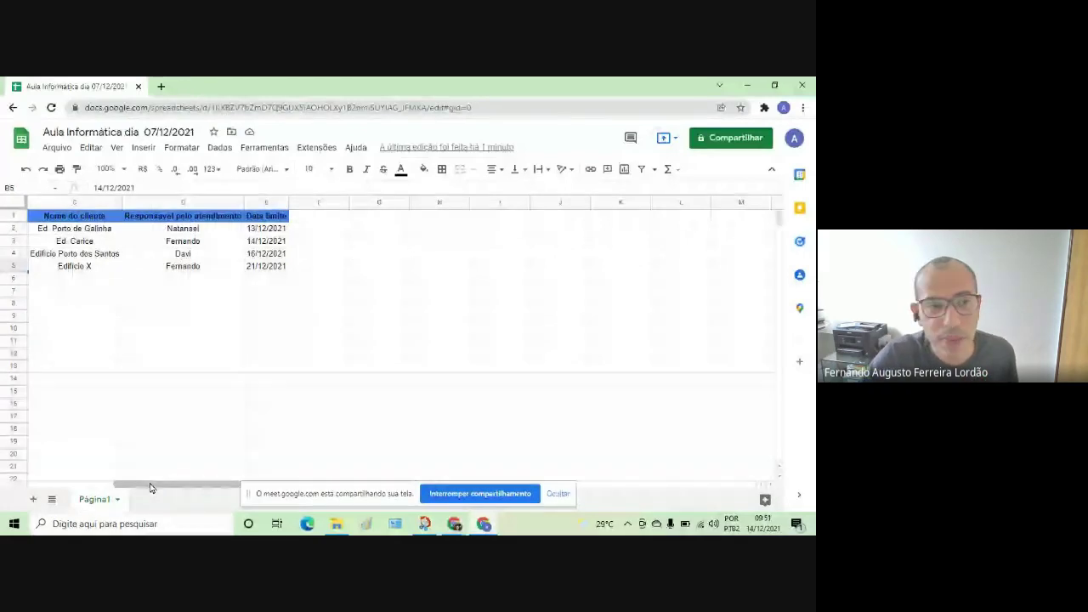
drag(150, 487, 69, 487)
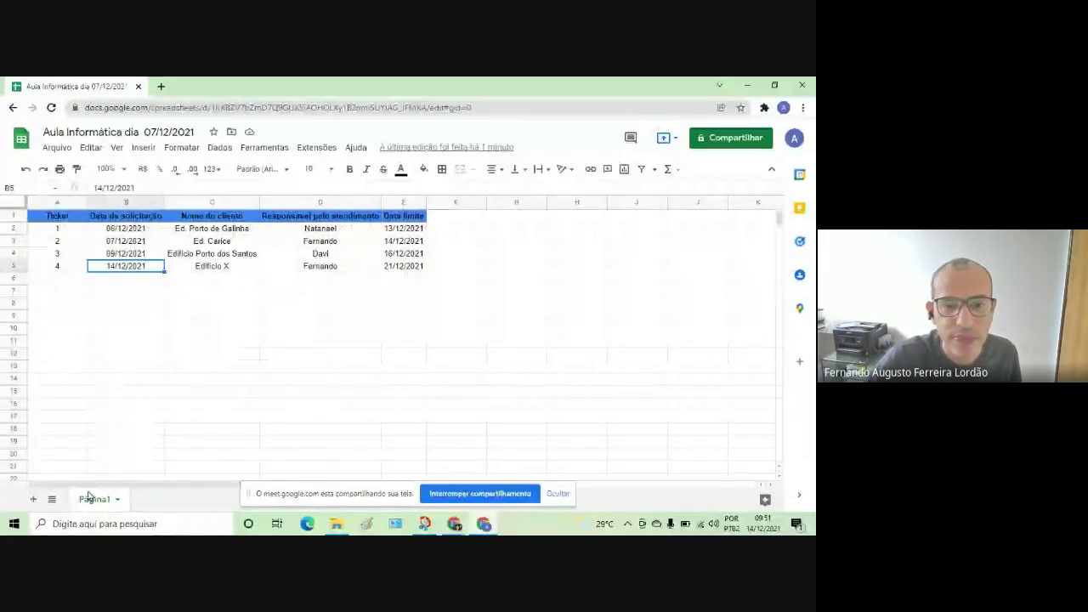
double_click(507, 88)
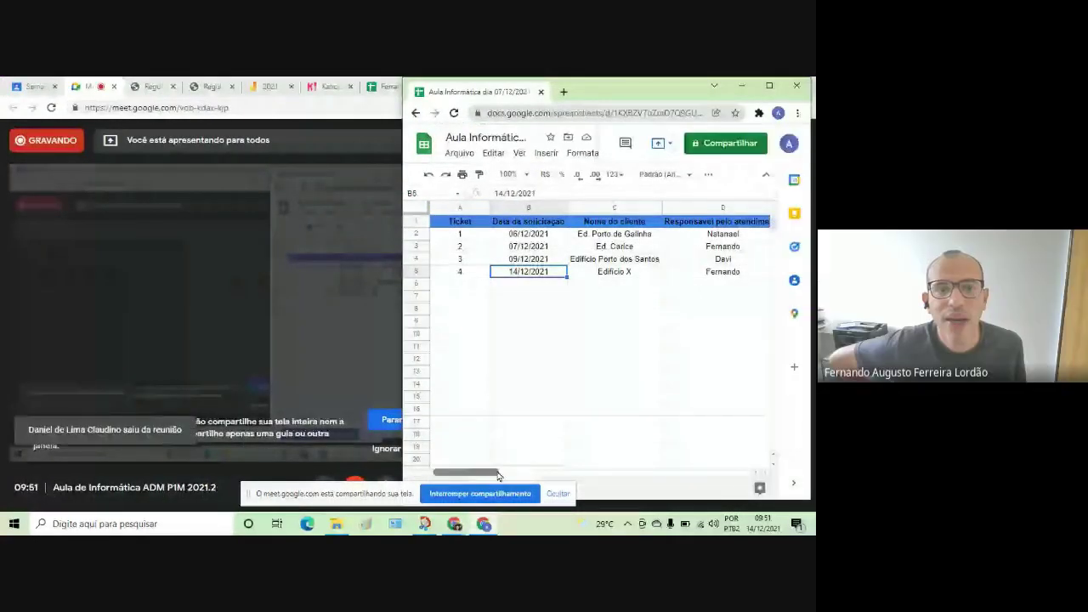
scroll(531, 462, right, 3)
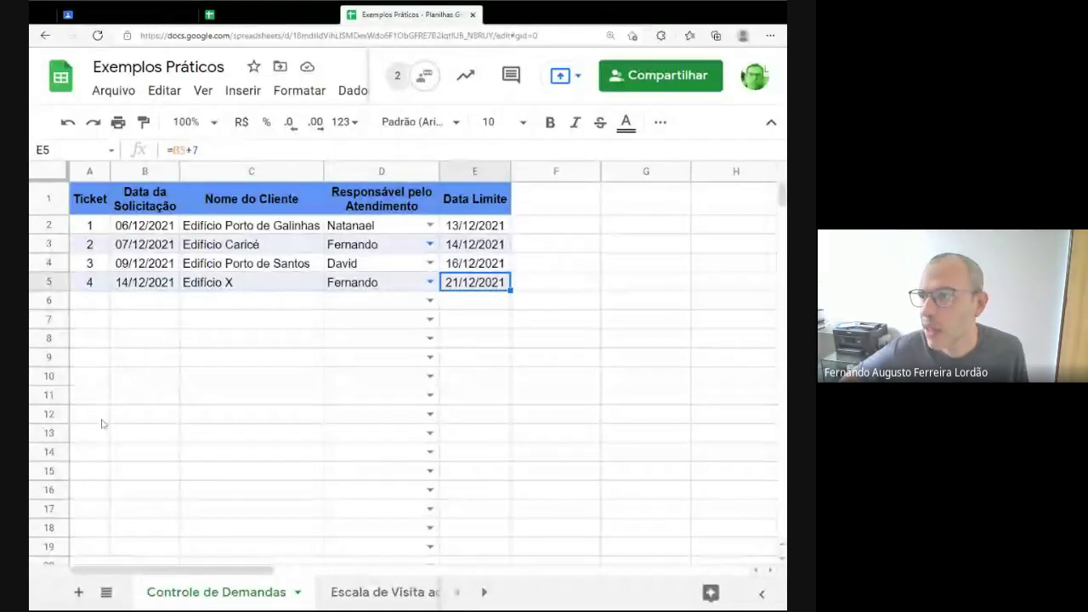
Step: Check the Data Limite formulas of tickets 3 and 4 against their request dates in Exemplos Práticos
click(462, 263)
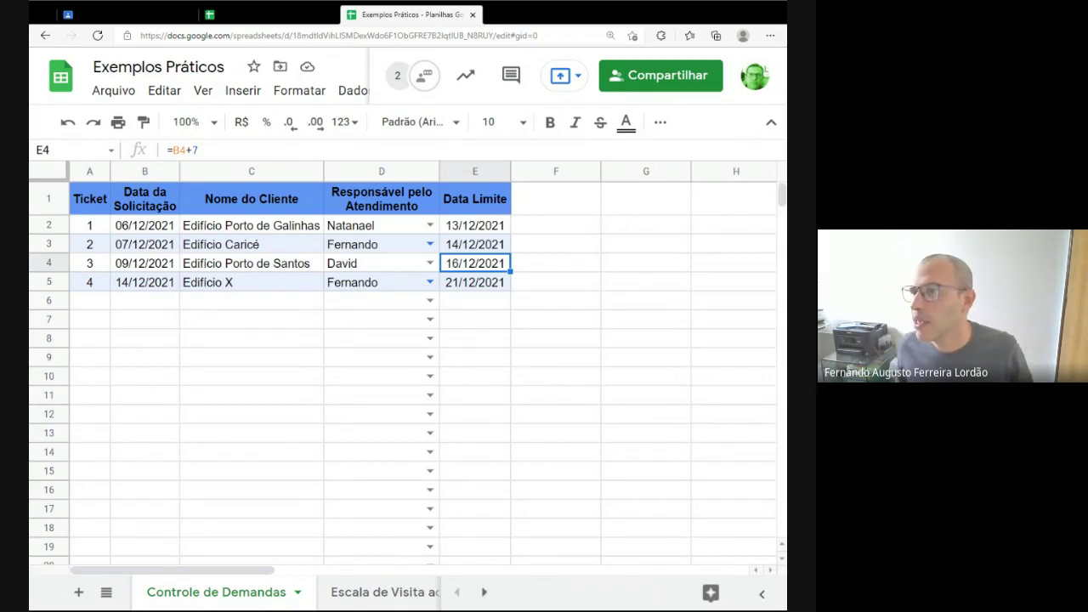
click(475, 199)
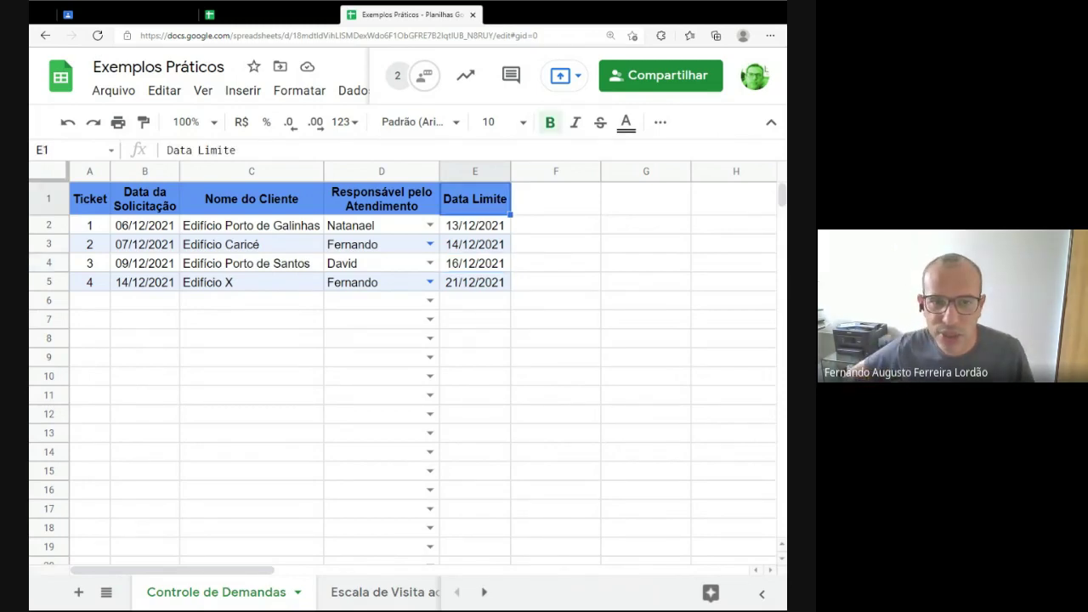
click(481, 284)
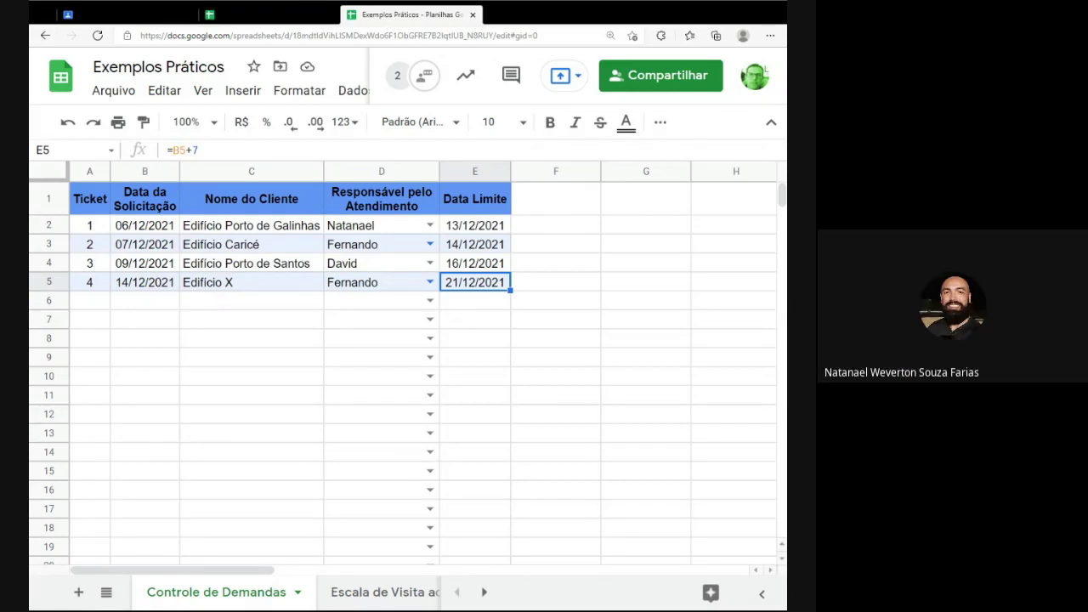
click(139, 286)
click(141, 267)
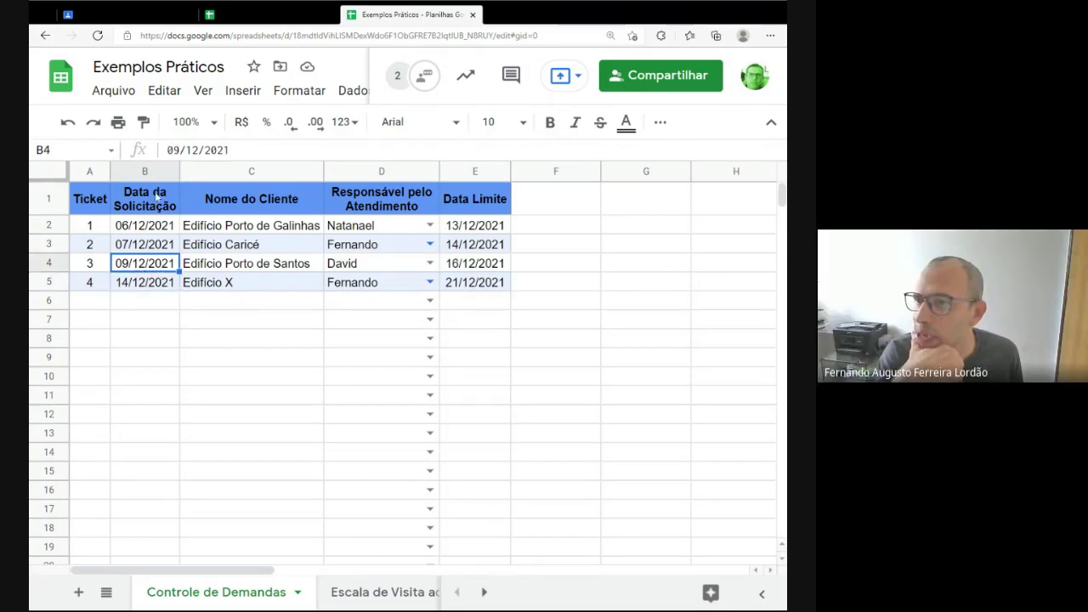
click(145, 287)
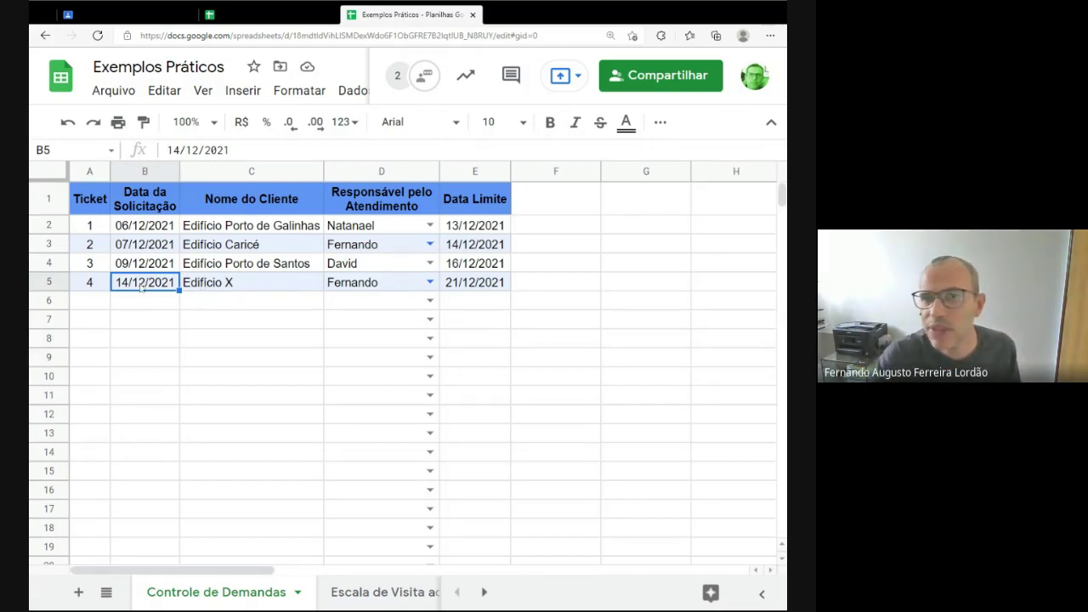
Step: Pick 14/12/2021 from the calendar as ticket 4's Data da Solicitação in B5, and review the E5 formula
click(211, 286)
double_click(137, 289)
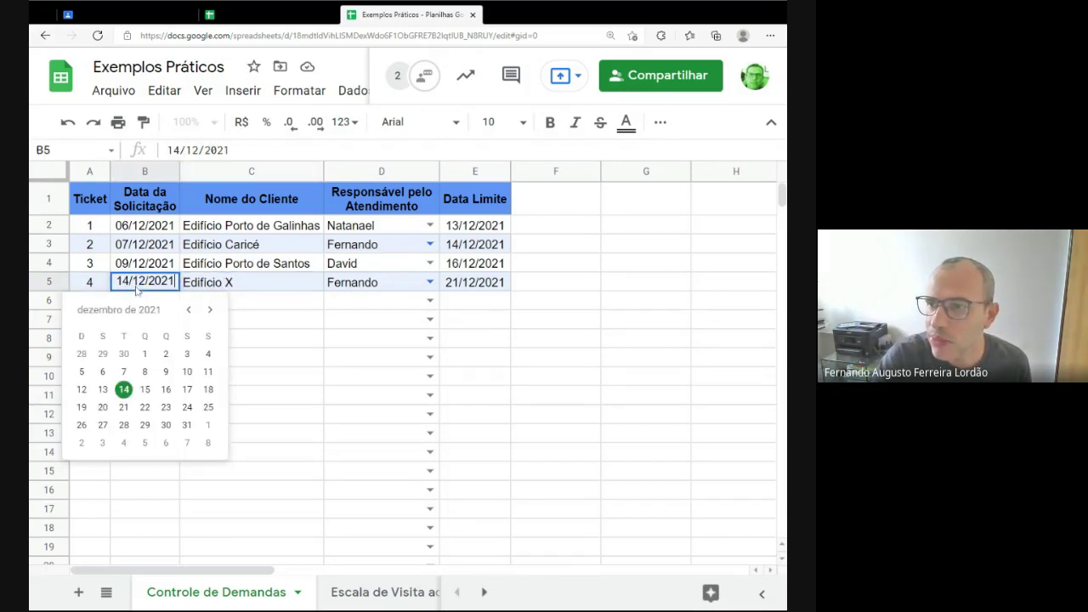
click(123, 390)
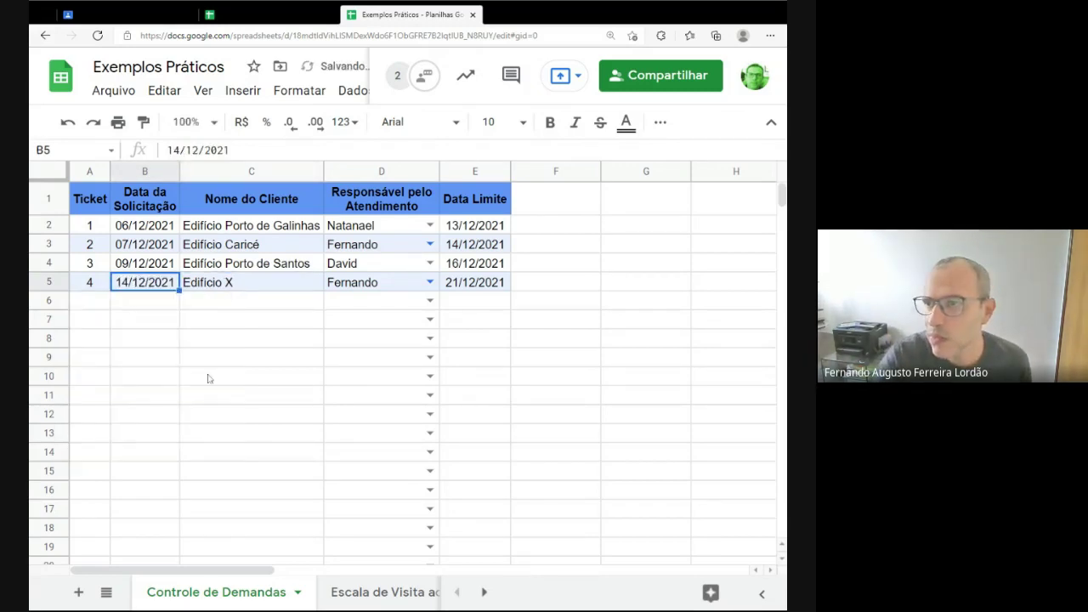
click(306, 321)
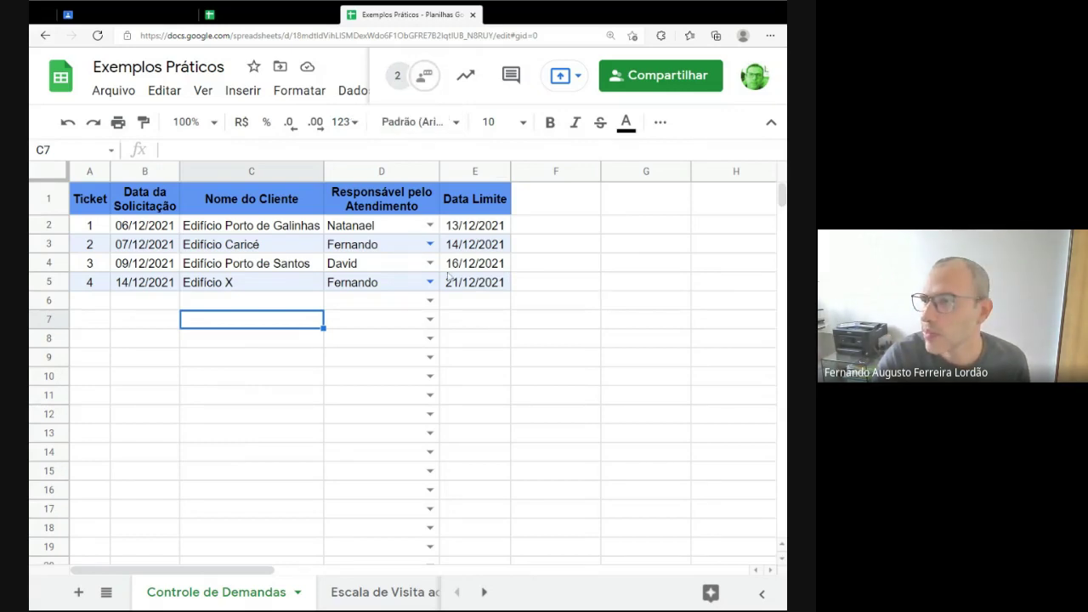
click(482, 286)
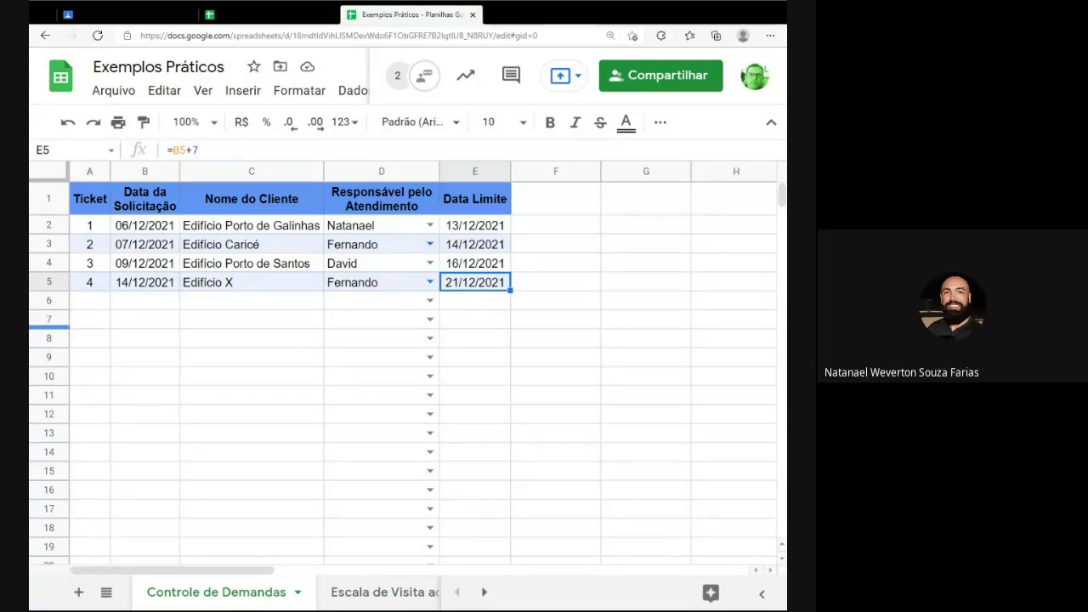
Step: Switch from the Google Meet call to the Exemplos Práticos spreadsheet
click(17, 328)
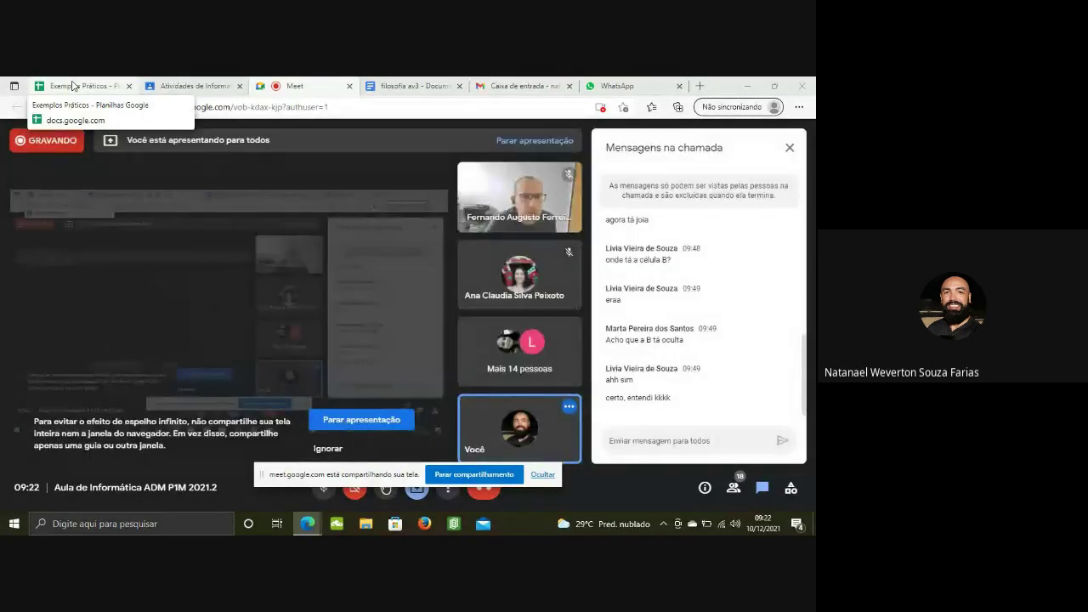
click(72, 85)
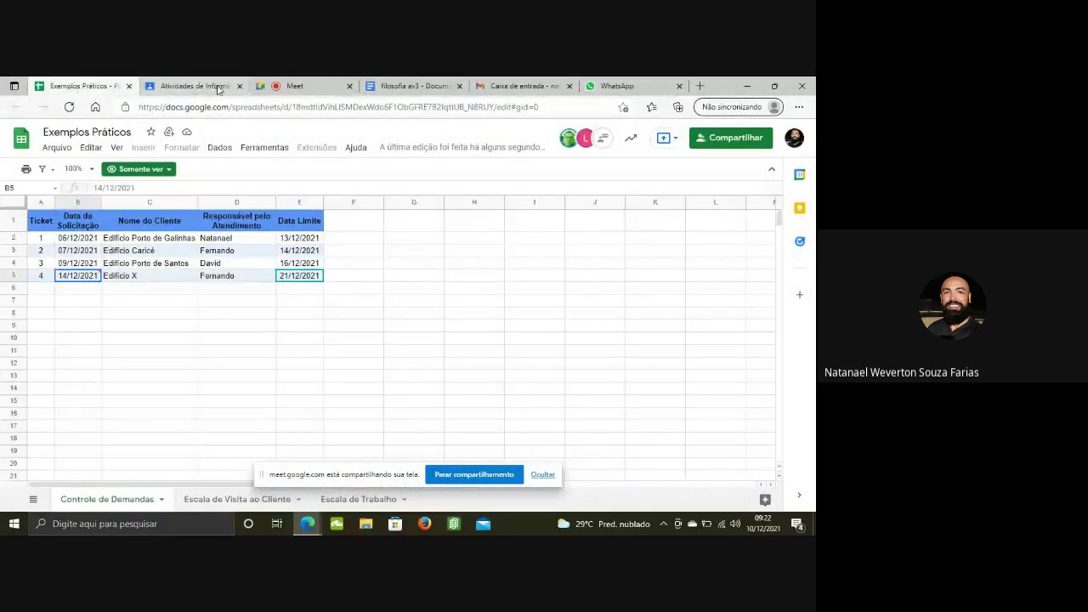
click(318, 90)
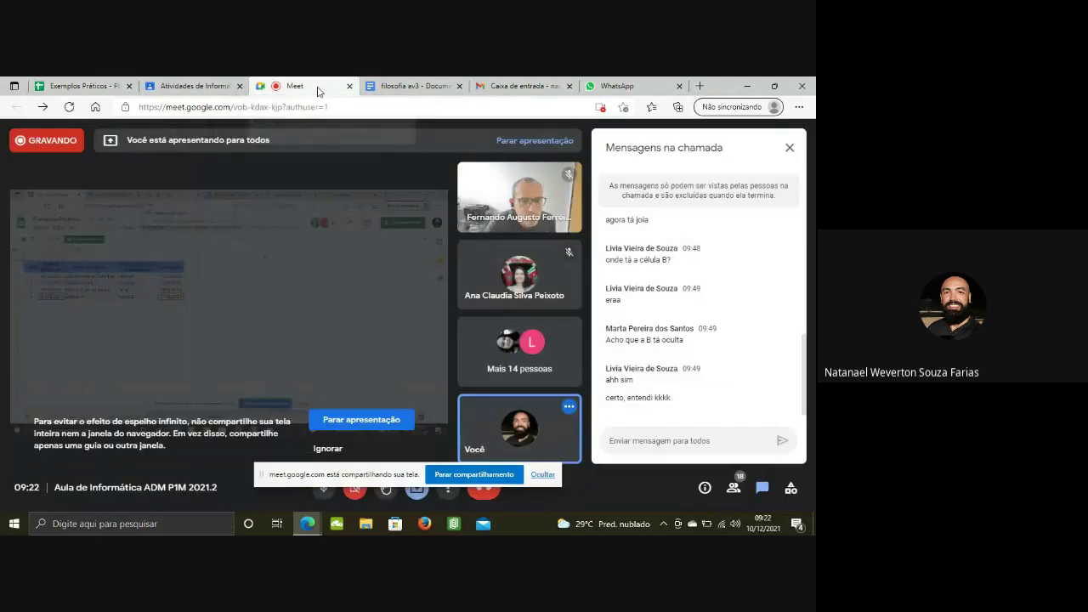
click(81, 85)
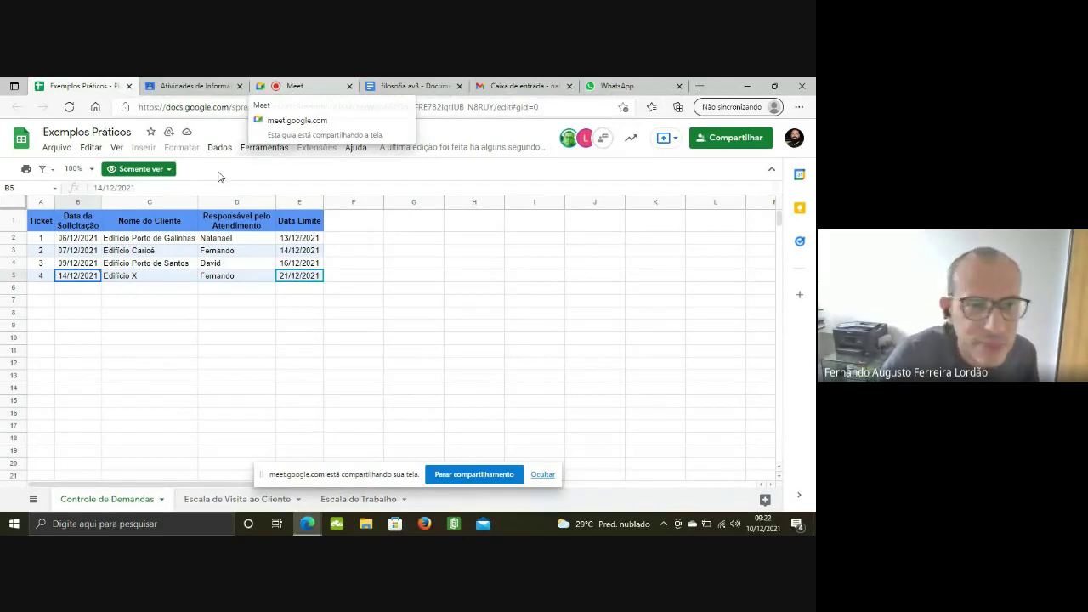
Step: Inspect the validation note on ticket 4's request date in B5 and check the computer's current date
mouse_move(79, 278)
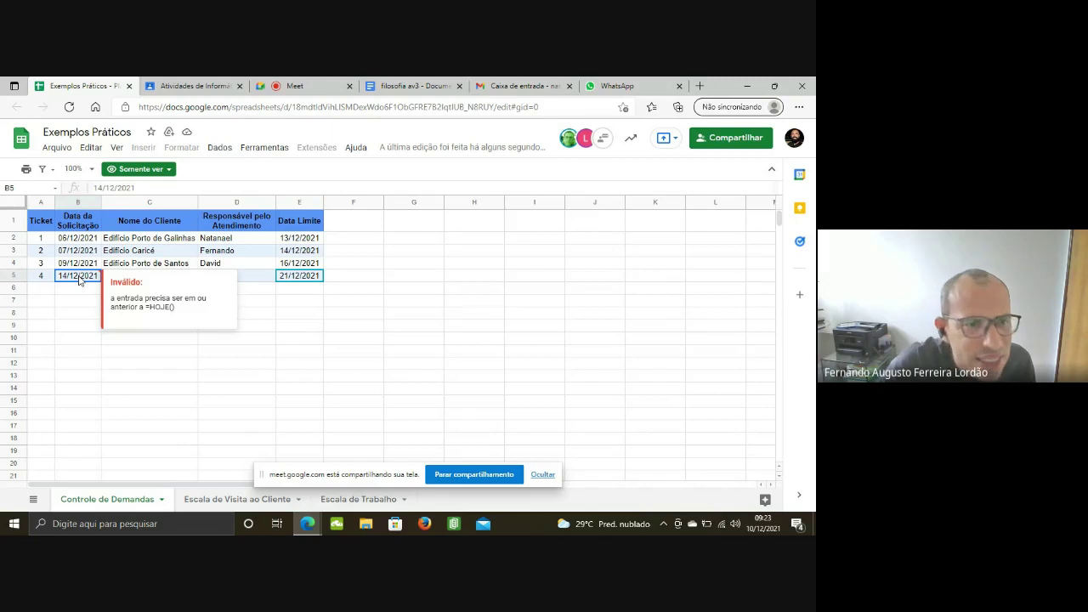
click(78, 278)
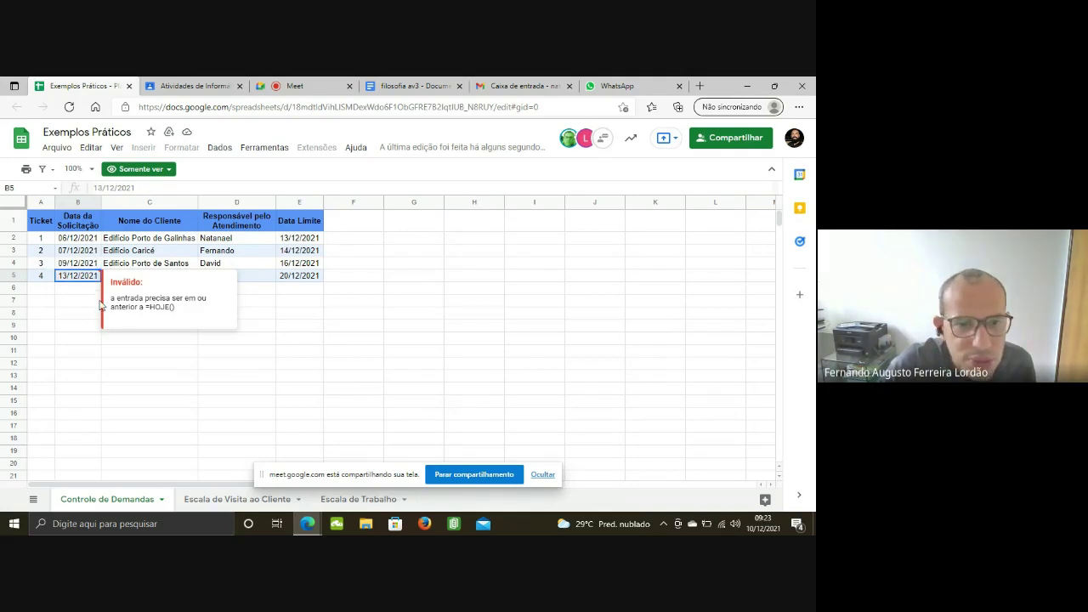
click(93, 304)
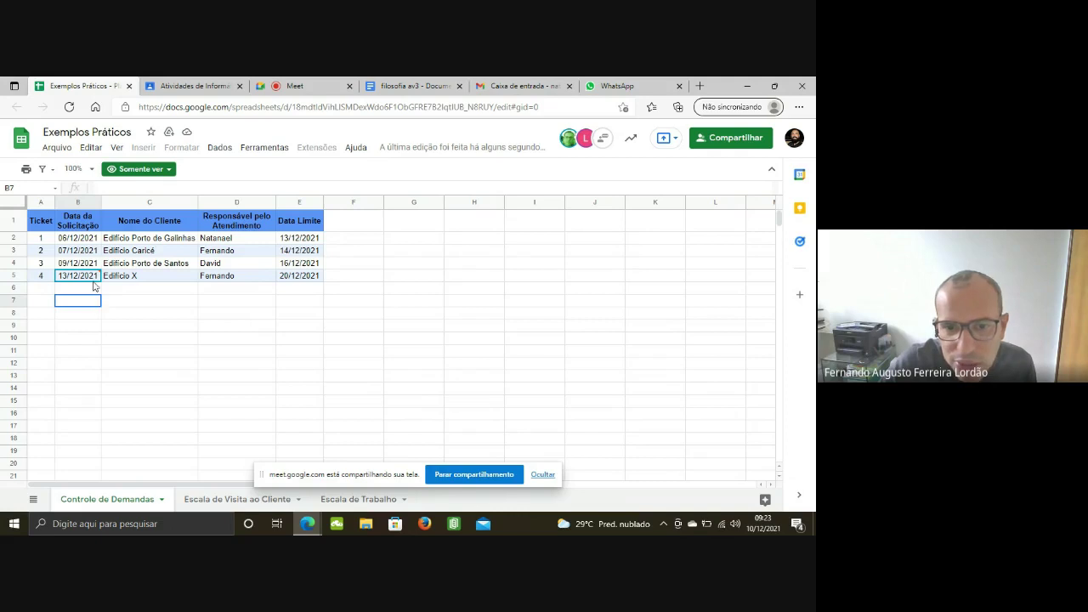
click(84, 278)
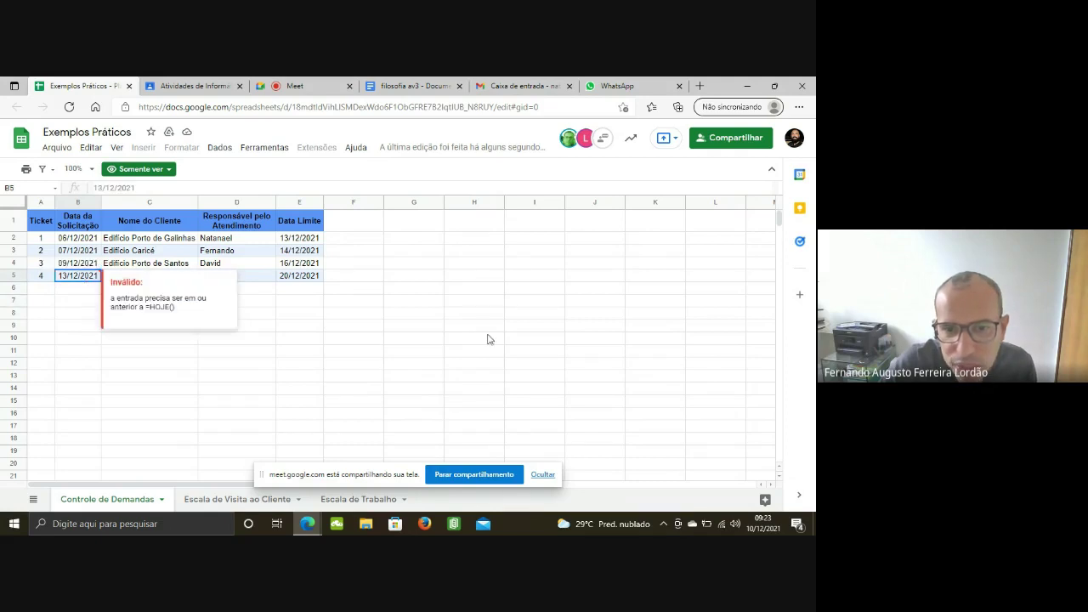
click(764, 523)
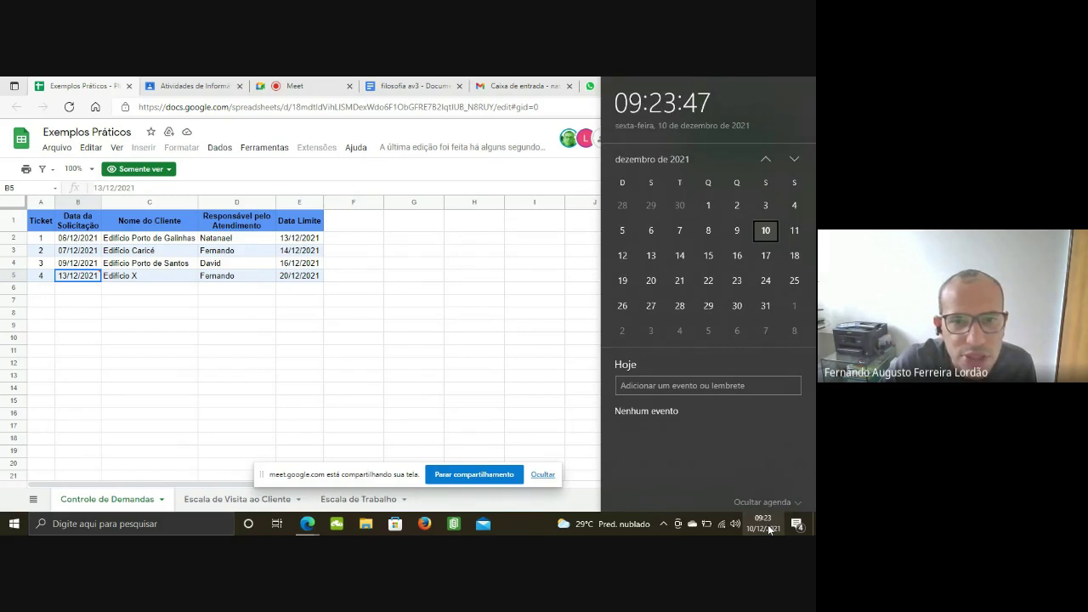
click(766, 525)
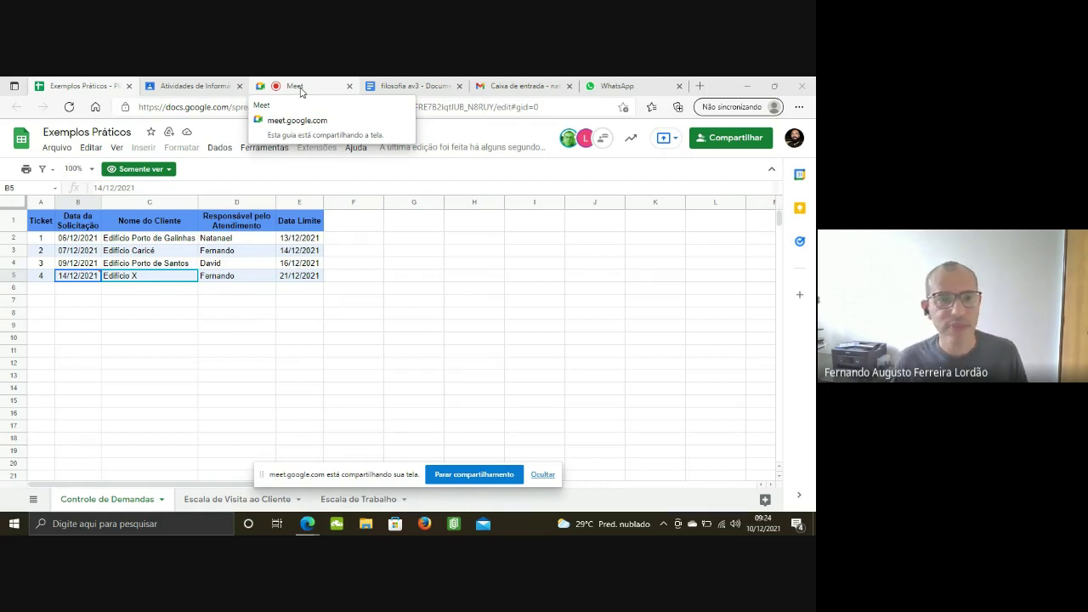
Step: Return to the Google Meet call and toggle the microphone
click(301, 88)
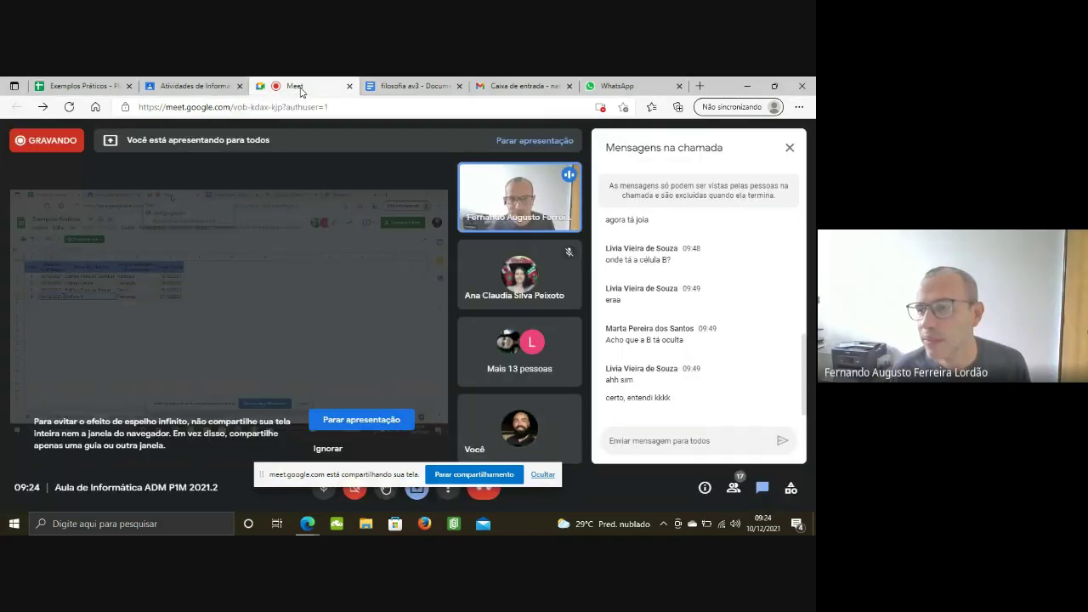
click(323, 492)
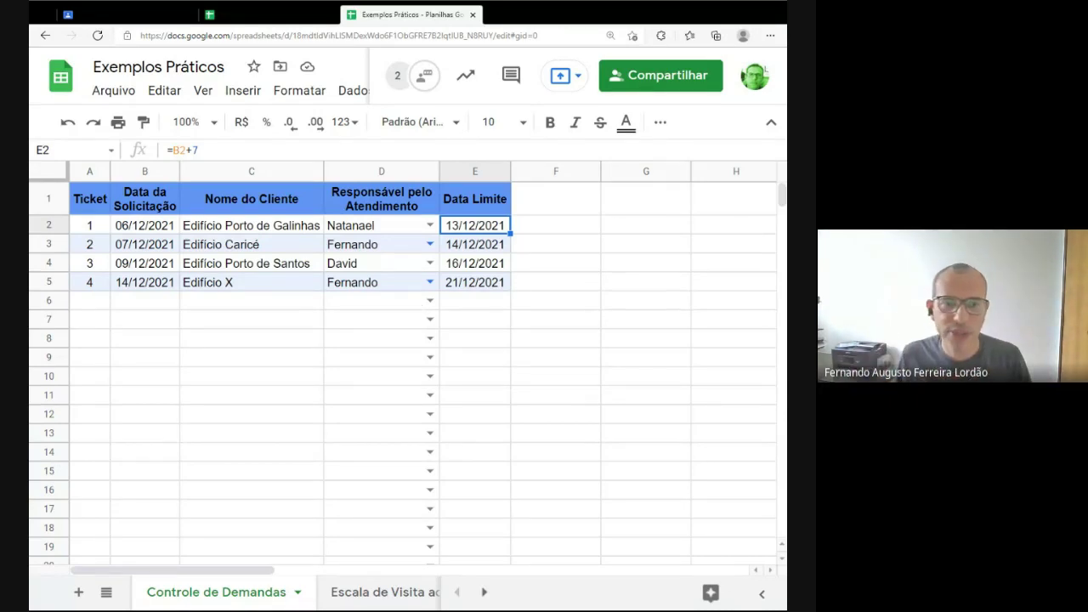
Step: Compare the Data Limite formulas of tickets 4 and 1 in cells E5 and E2
click(489, 289)
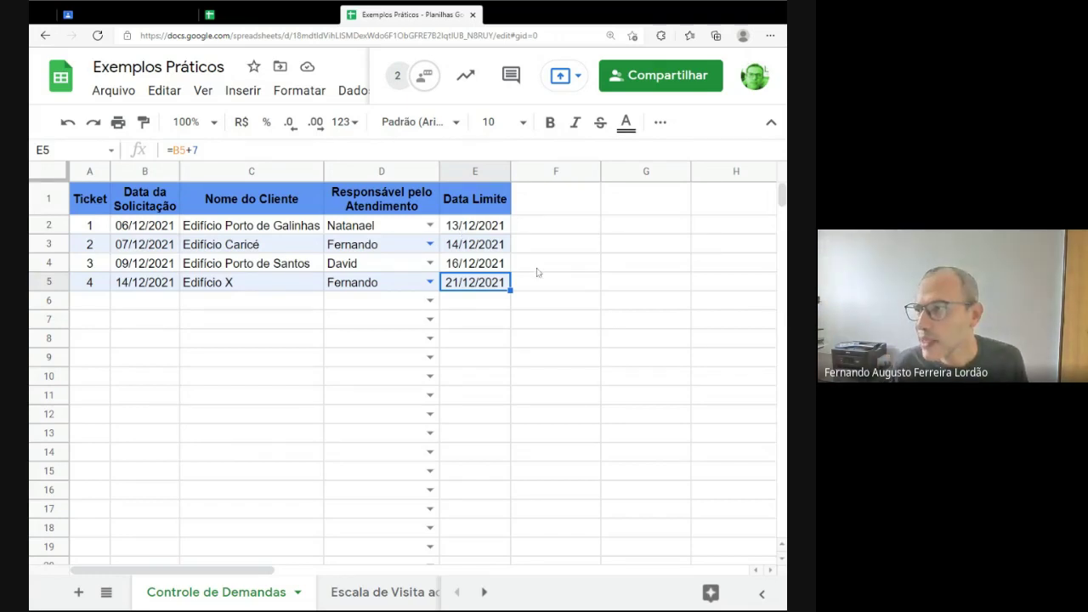
click(494, 231)
key(Up)
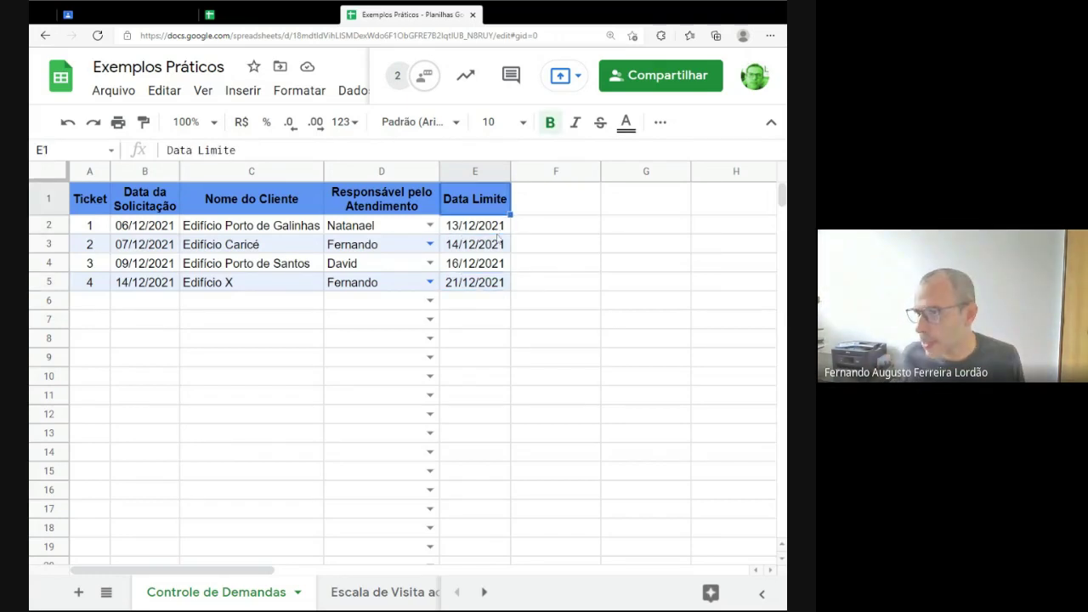
key(Down)
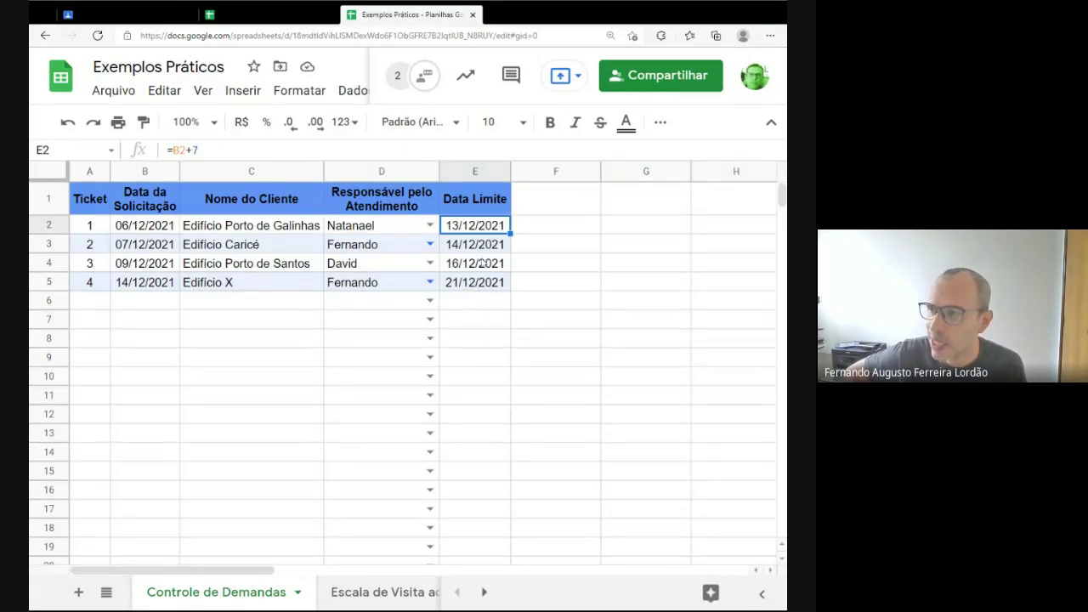
Step: Add a Prazo Padrão heading in cell G1 with the value 7 below it in G2
click(478, 289)
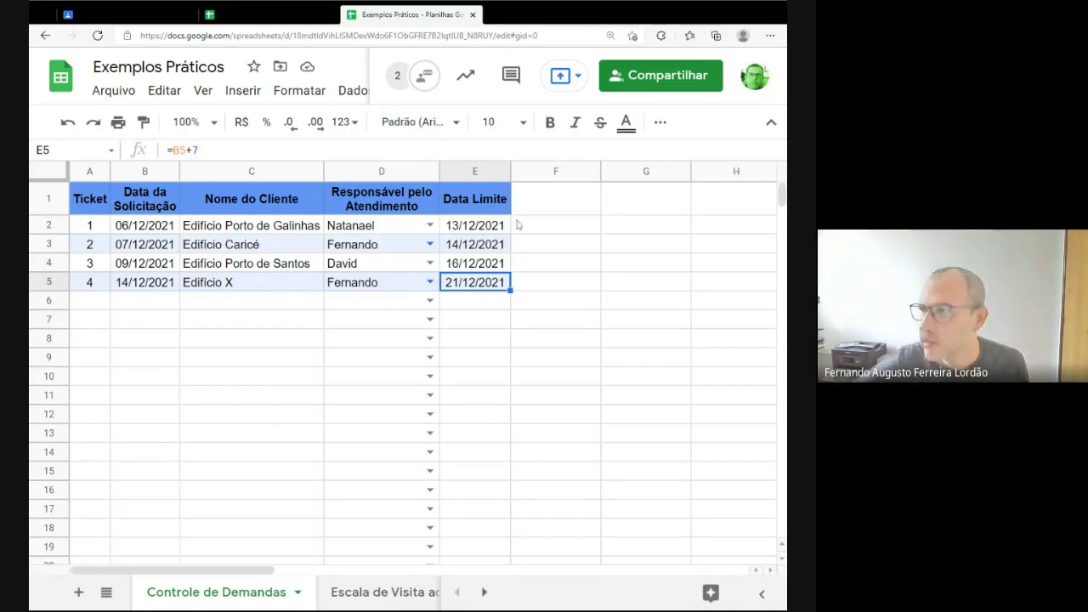
click(636, 200)
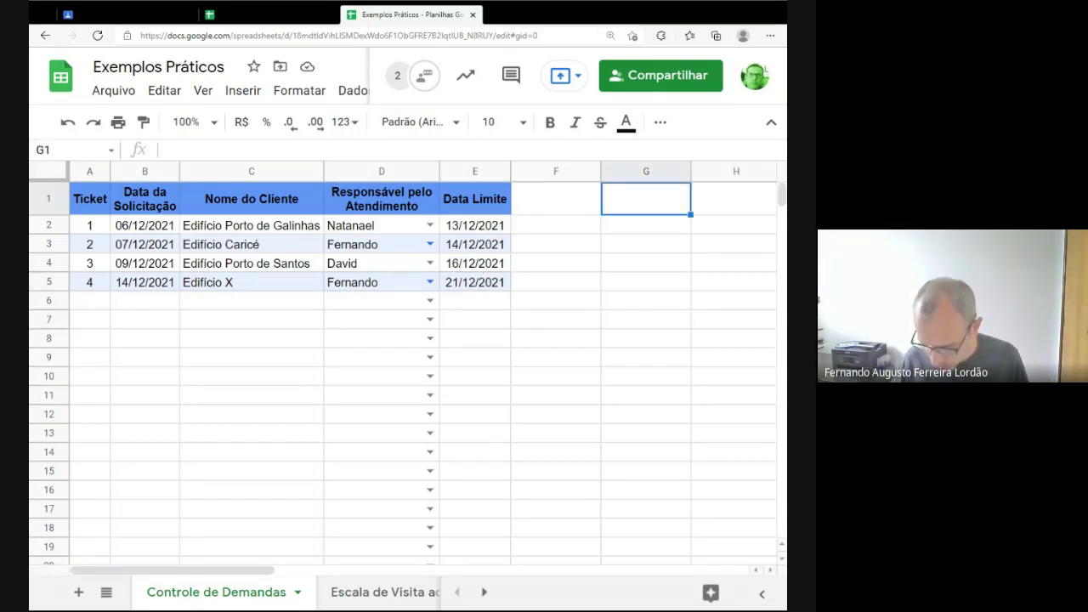
text(D)
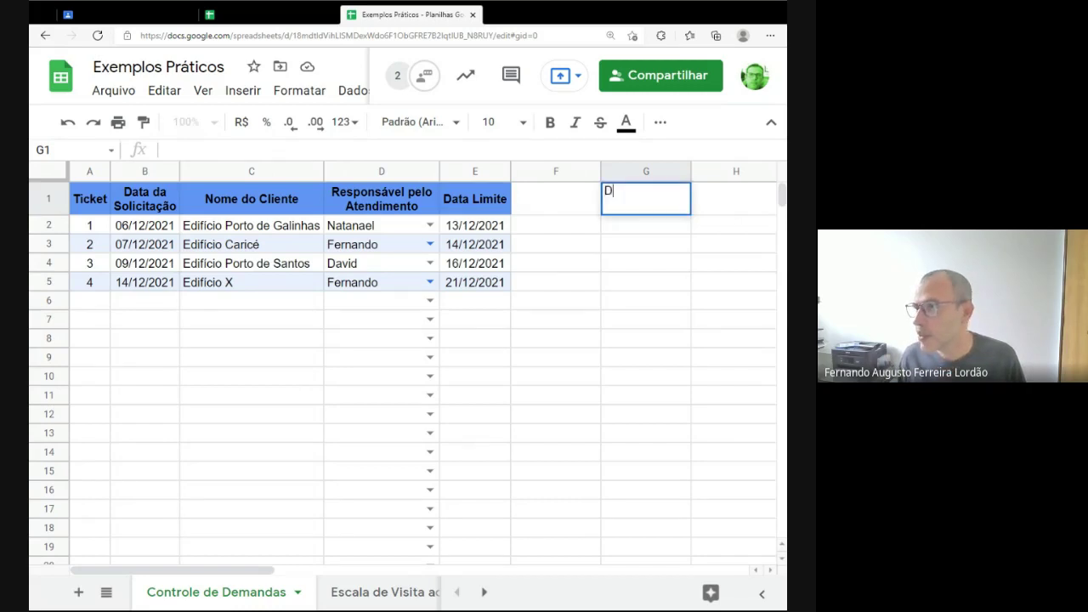
key(BackSpace)
text(Pr)
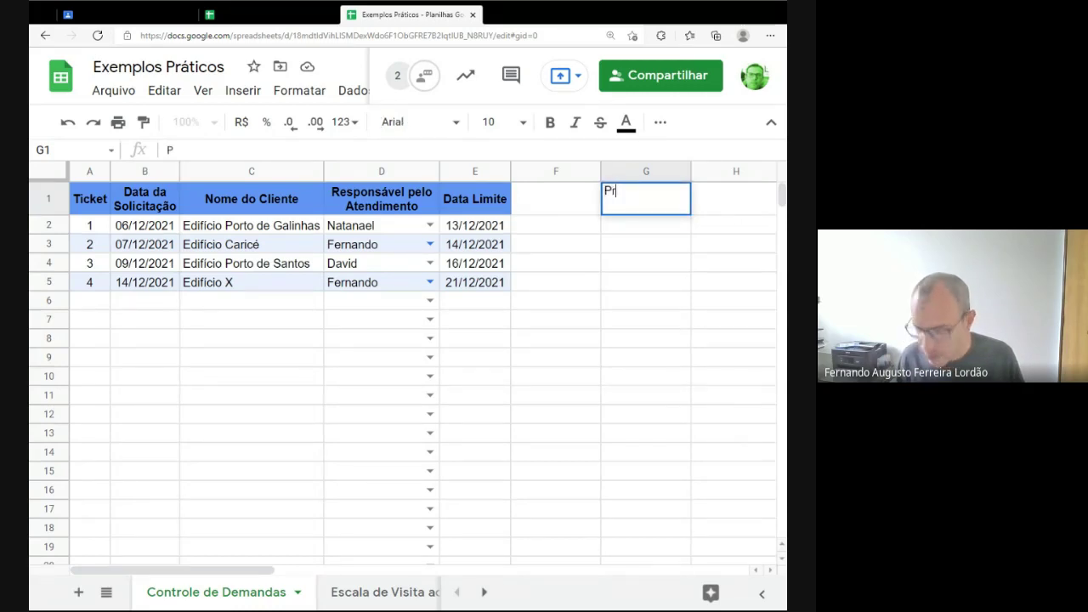
text(azo Padrão)
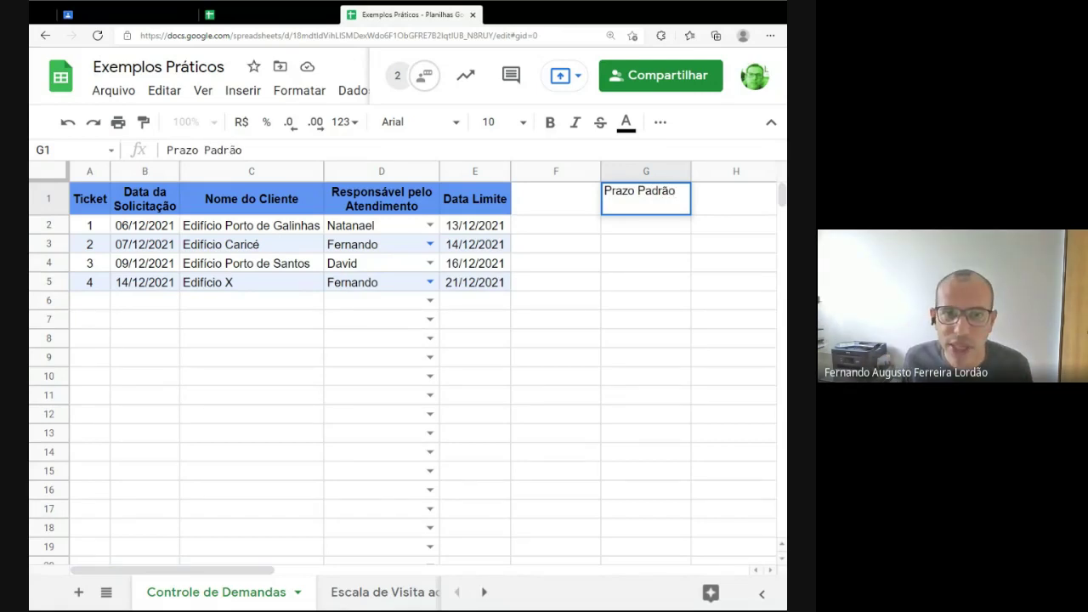
key(Return)
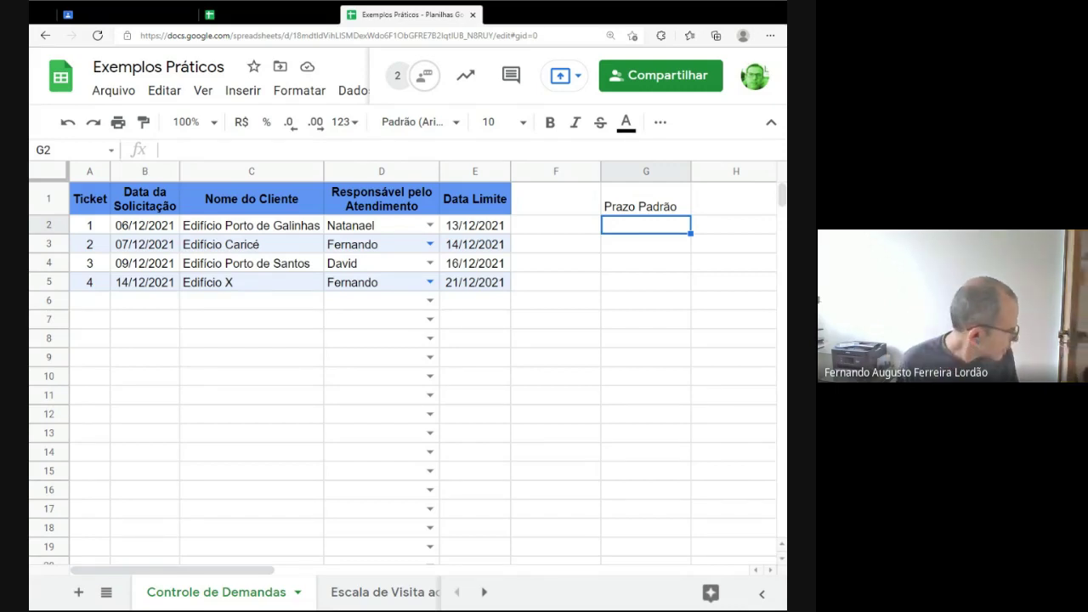
text(7)
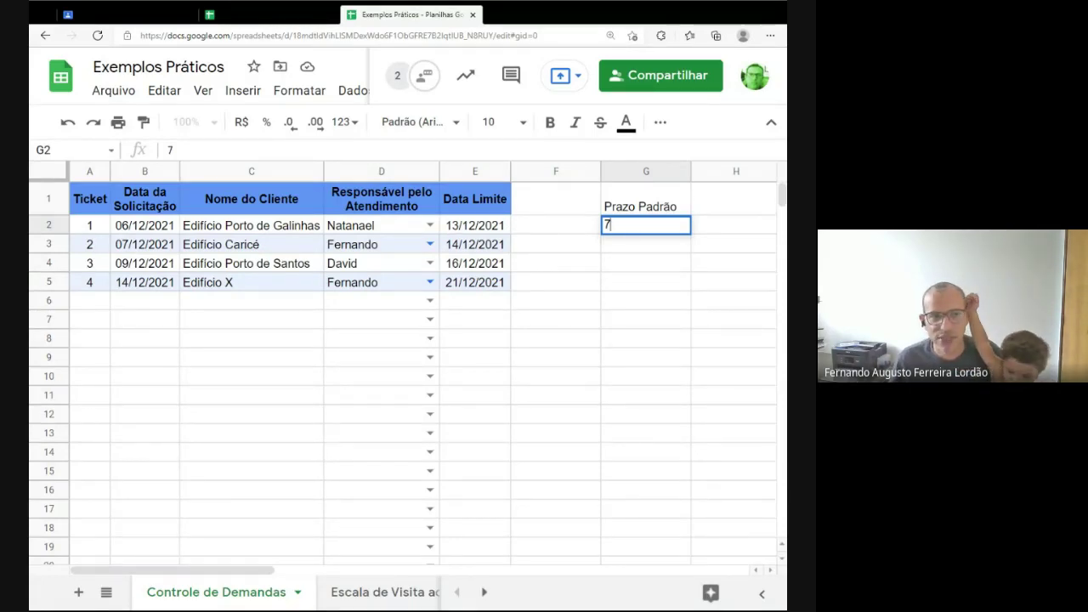
key(Return)
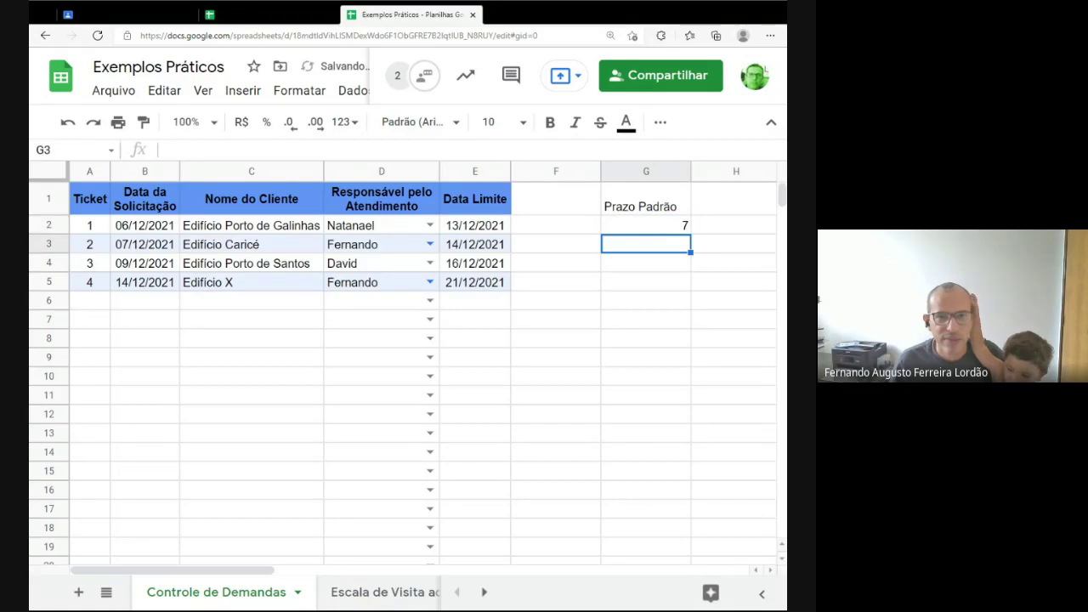
Step: Narrow column G and apply text wrapping and centred alignment to cells G1:G2
click(646, 225)
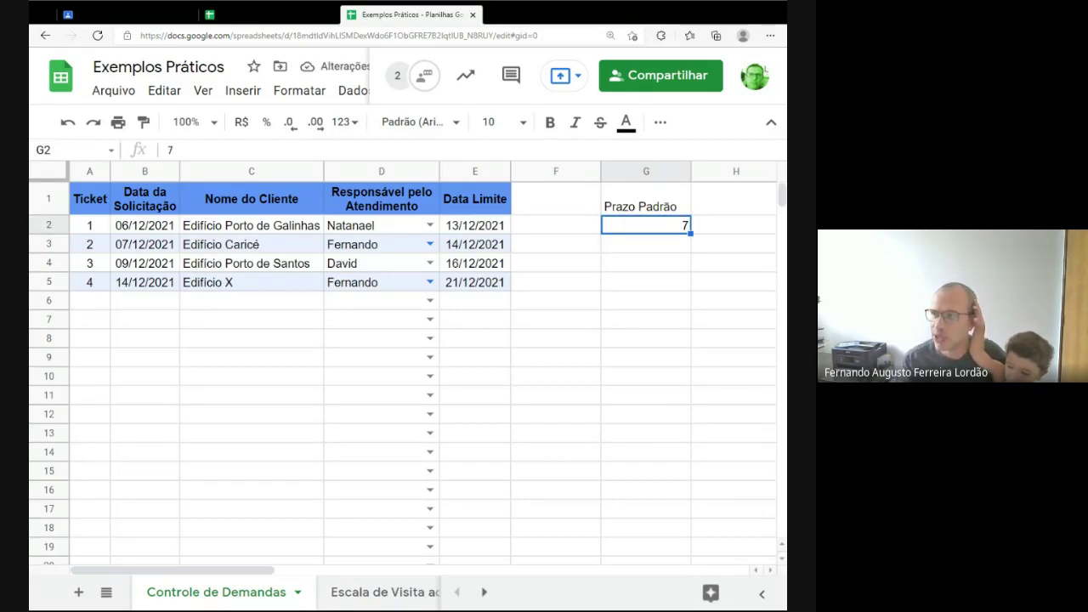
click(630, 197)
drag(630, 197, 627, 226)
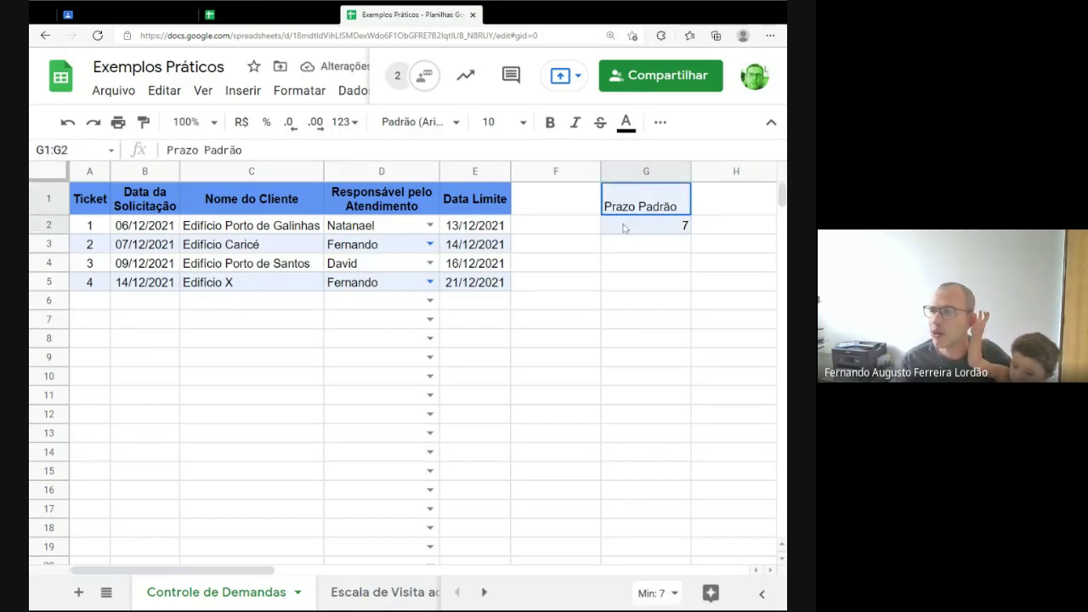
drag(690, 173, 660, 180)
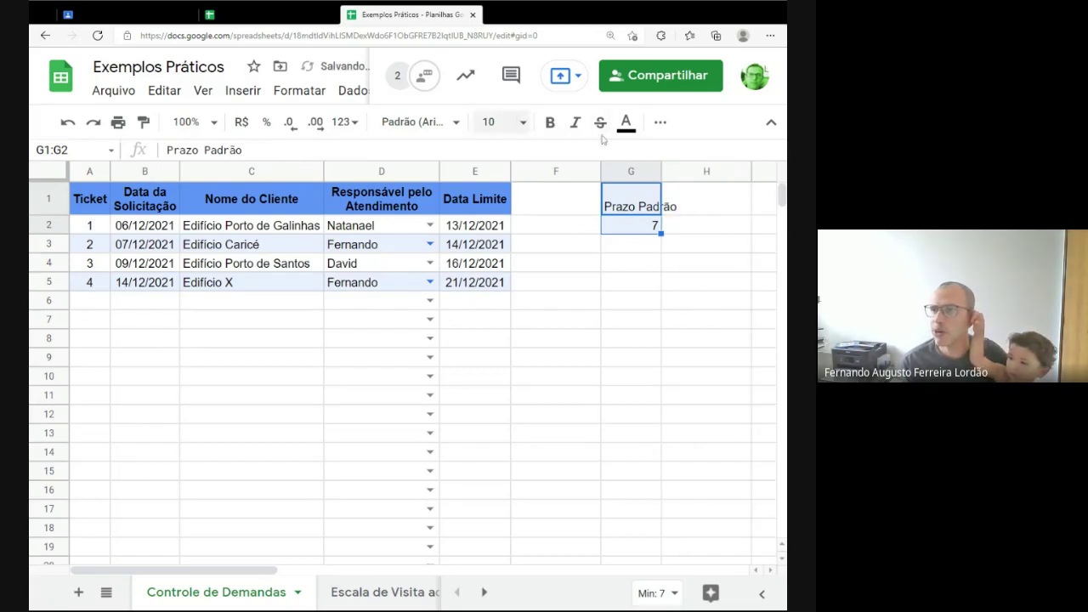
click(660, 123)
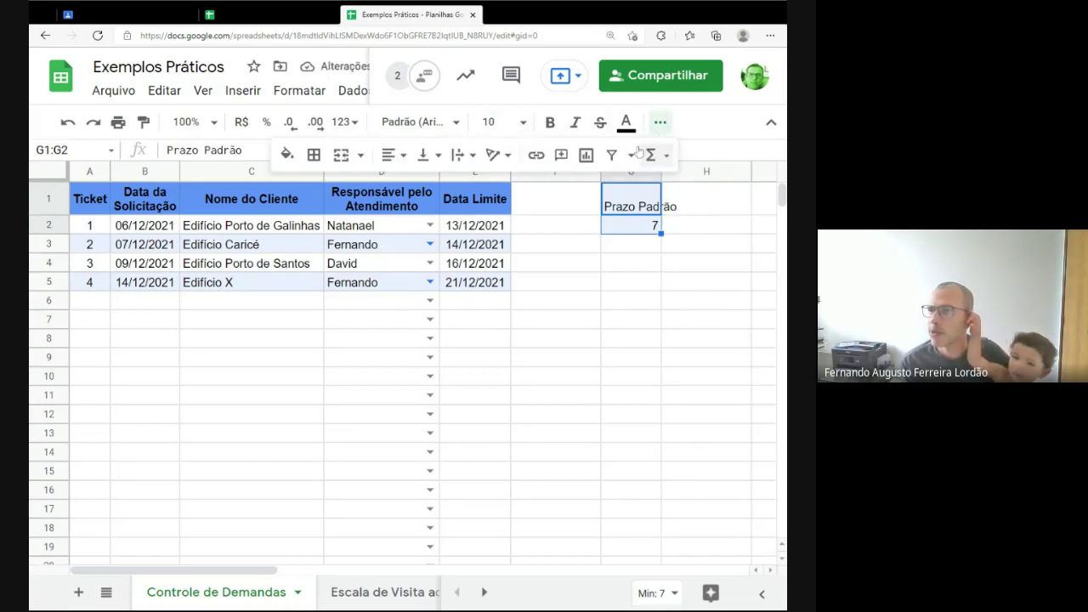
click(460, 154)
click(483, 185)
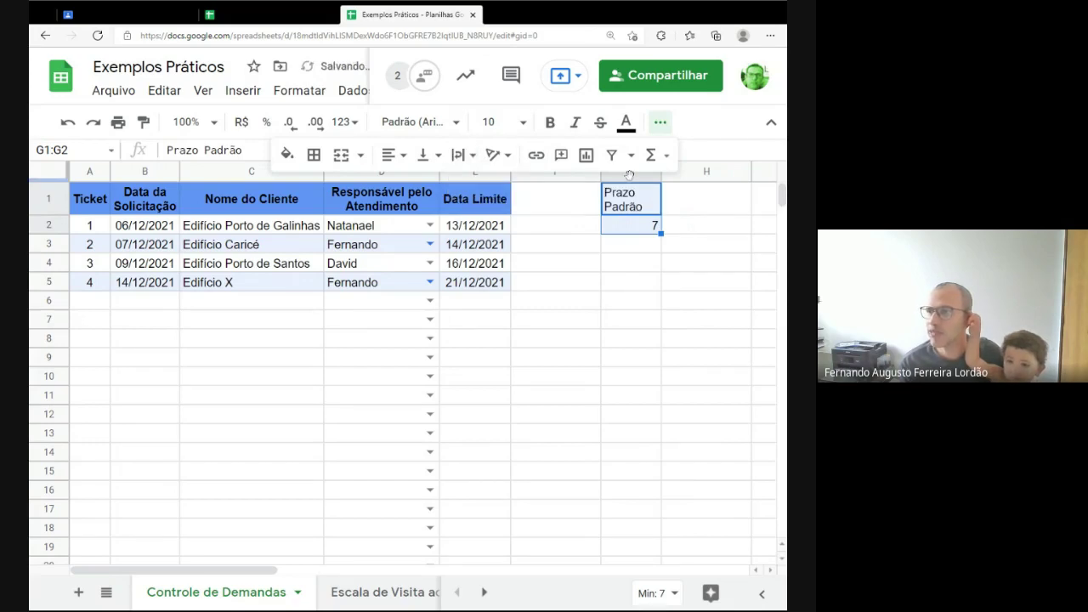
click(404, 156)
click(413, 186)
click(669, 248)
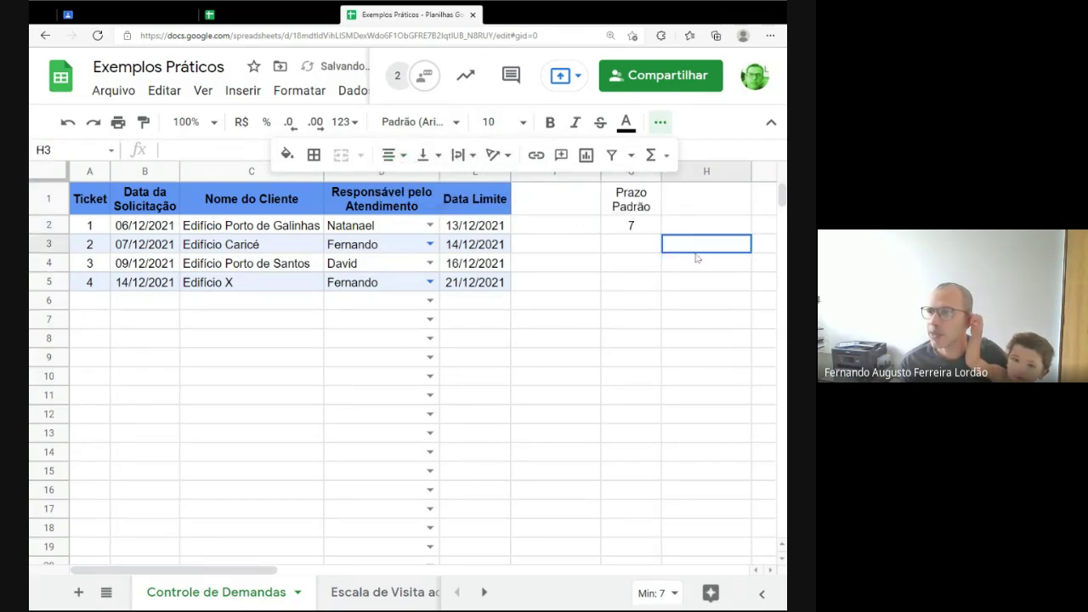
Step: Examine the request-date reference and the fixed number of days in ticket 1's Data Limite formula in E2
click(491, 230)
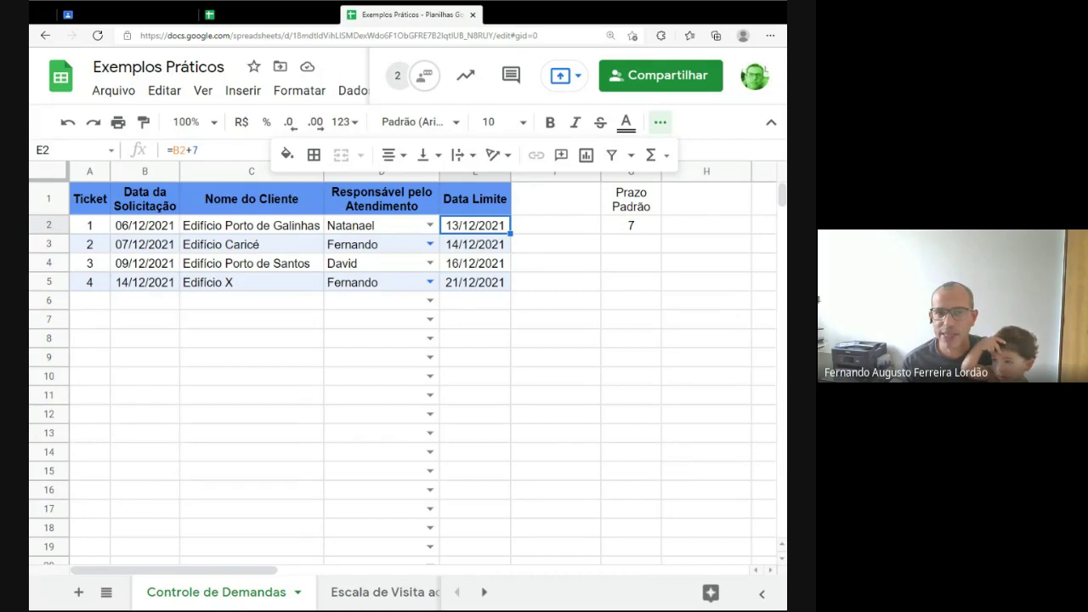
click(661, 123)
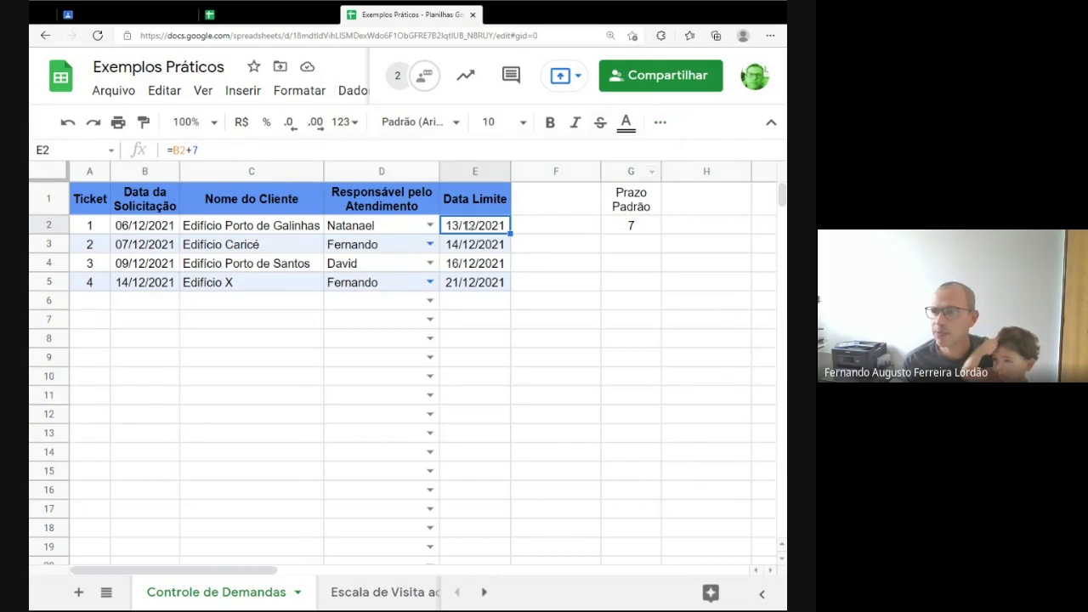
click(178, 150)
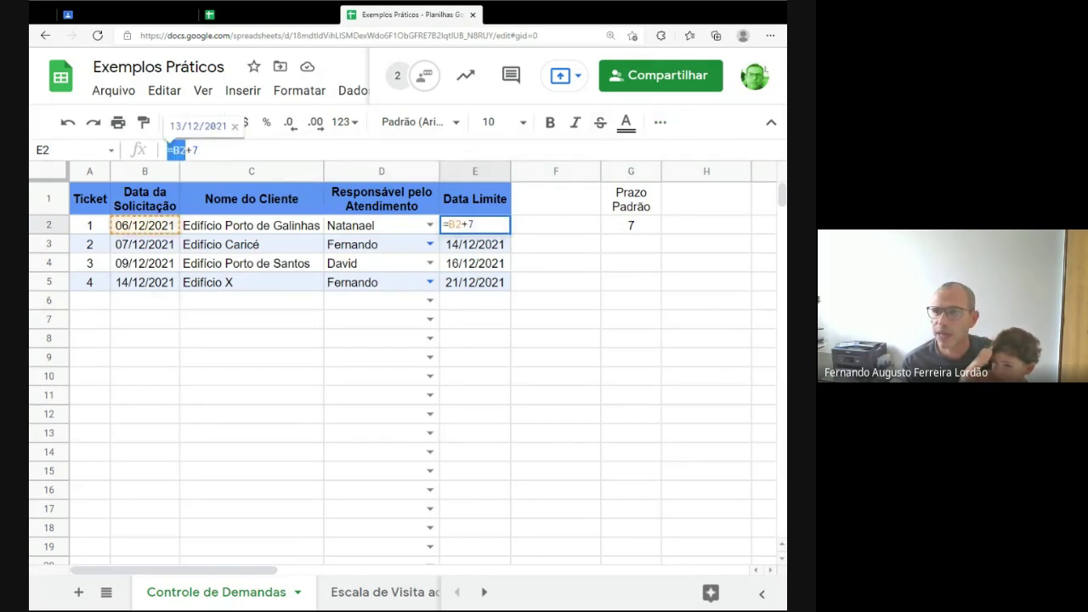
double_click(178, 149)
double_click(194, 150)
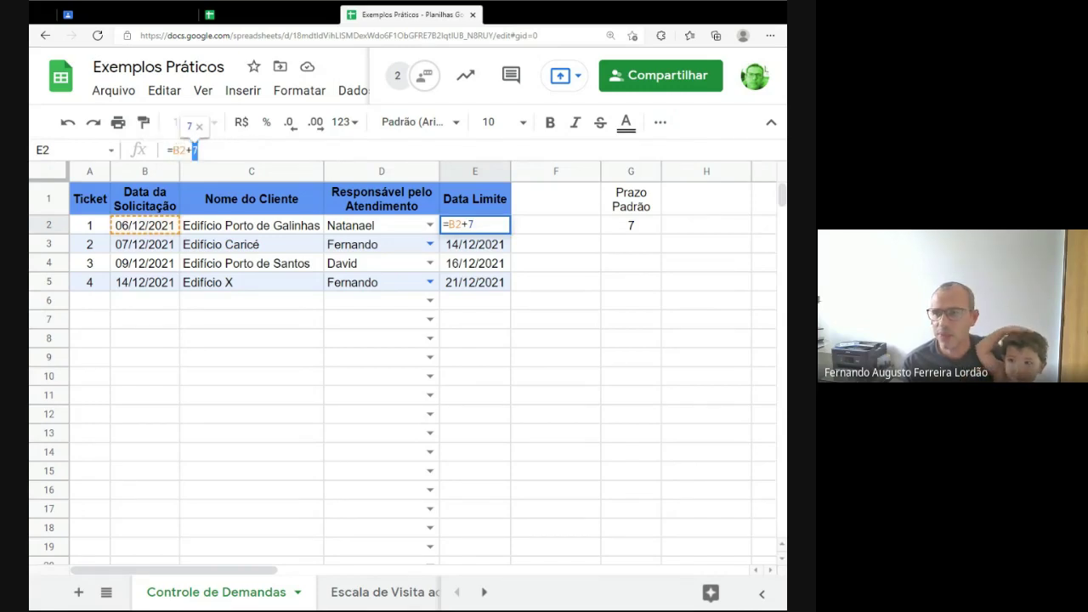
key(Escape)
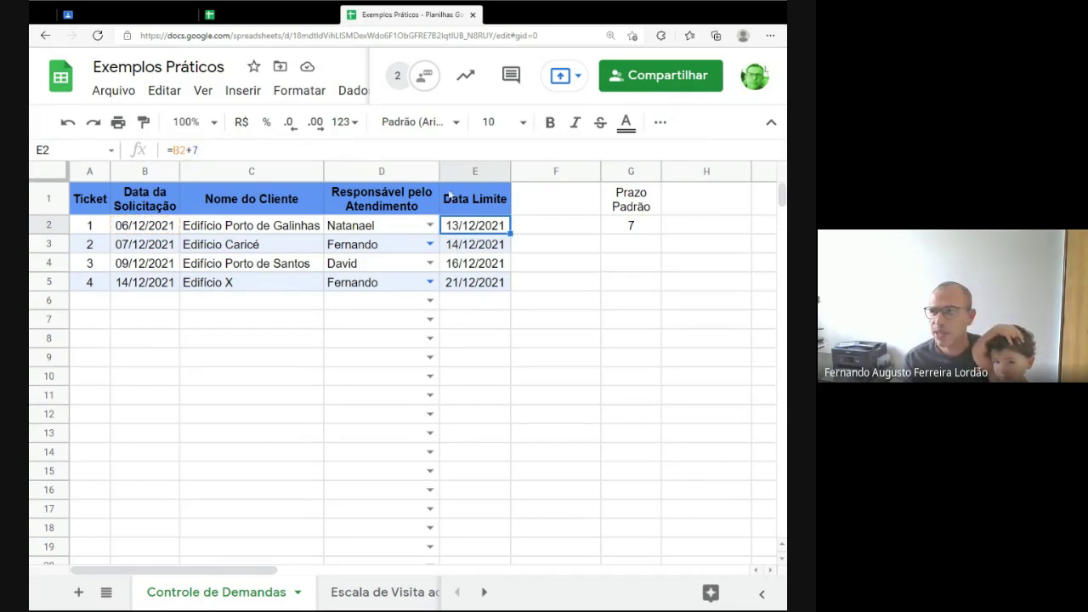
Step: Replace the fixed number of days in E2 with the standard deadline cell, making the formula =B2+G2
click(202, 150)
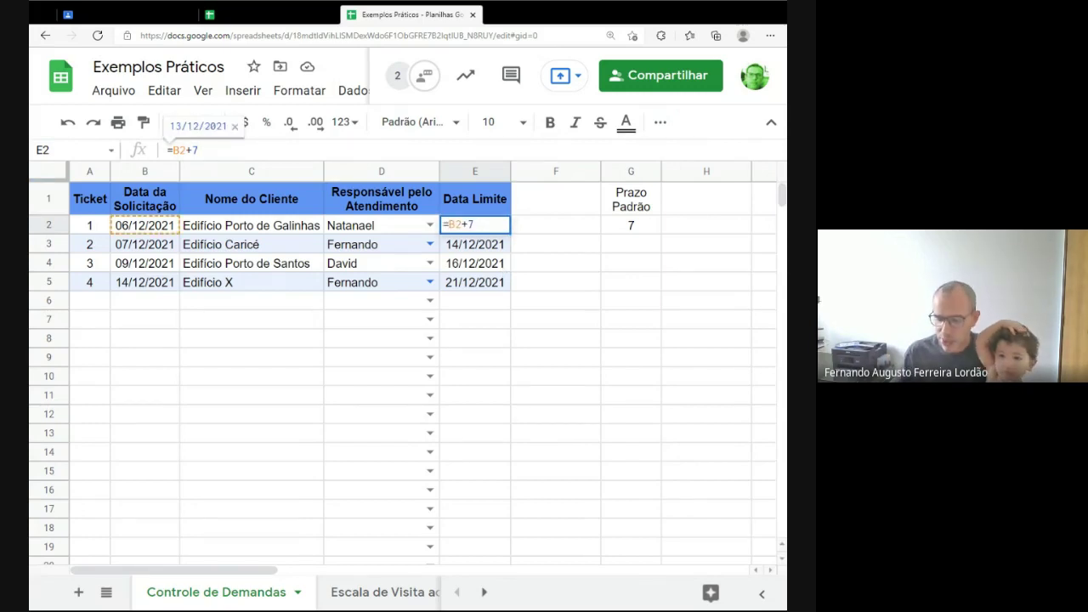
key(BackSpace)
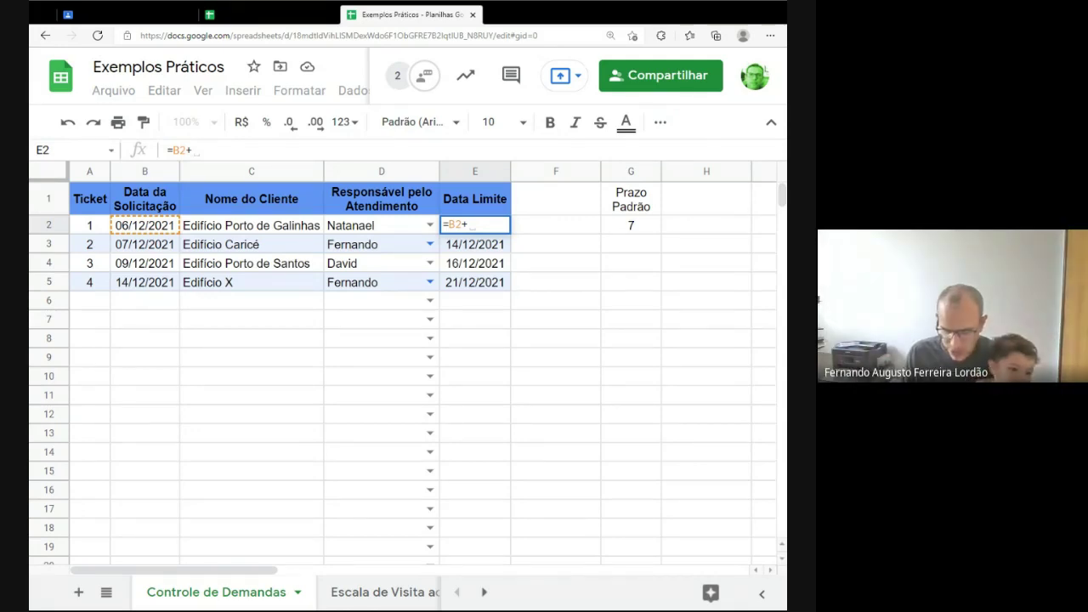
text(G2)
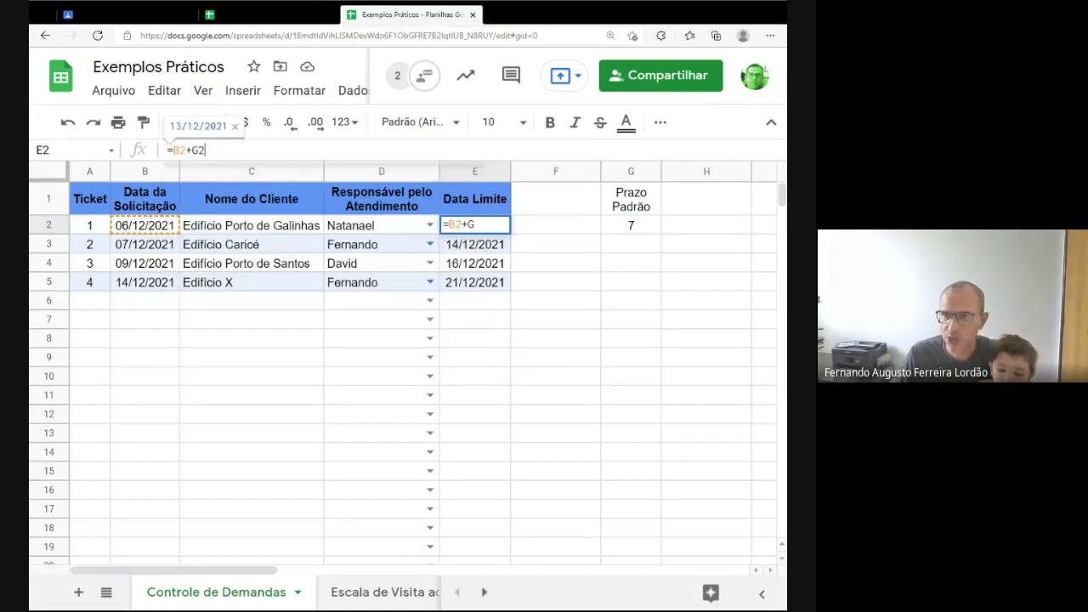
key(Return)
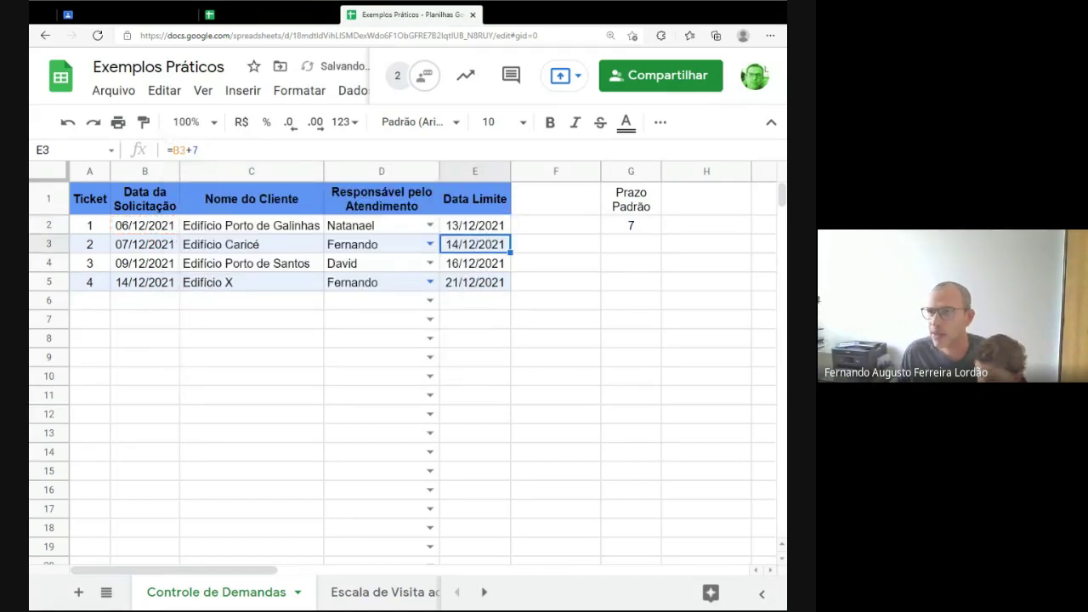
Step: Copy the Data Limite formula from E2 into E3:E5 for tickets 2 to 4
key(Up)
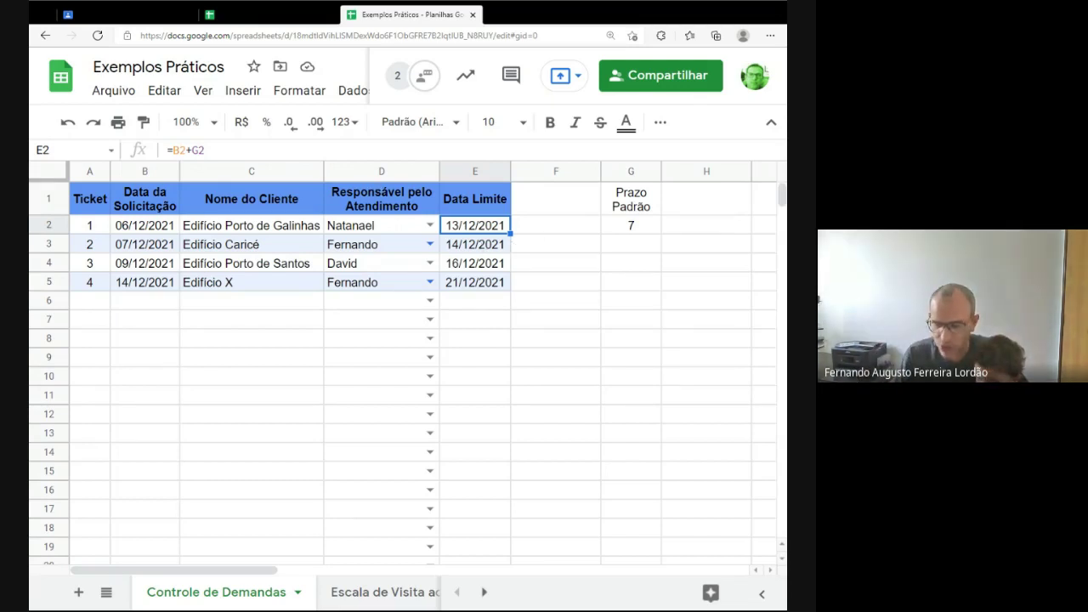
key(ctrl+c)
key(Down)
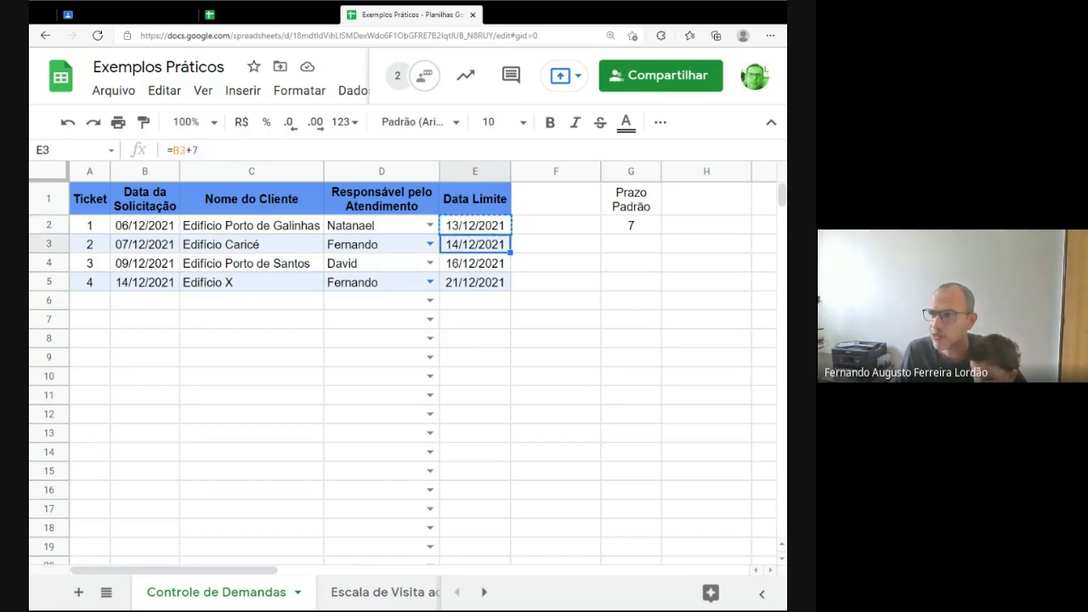
key(shift+Down)
key(shift+Down)
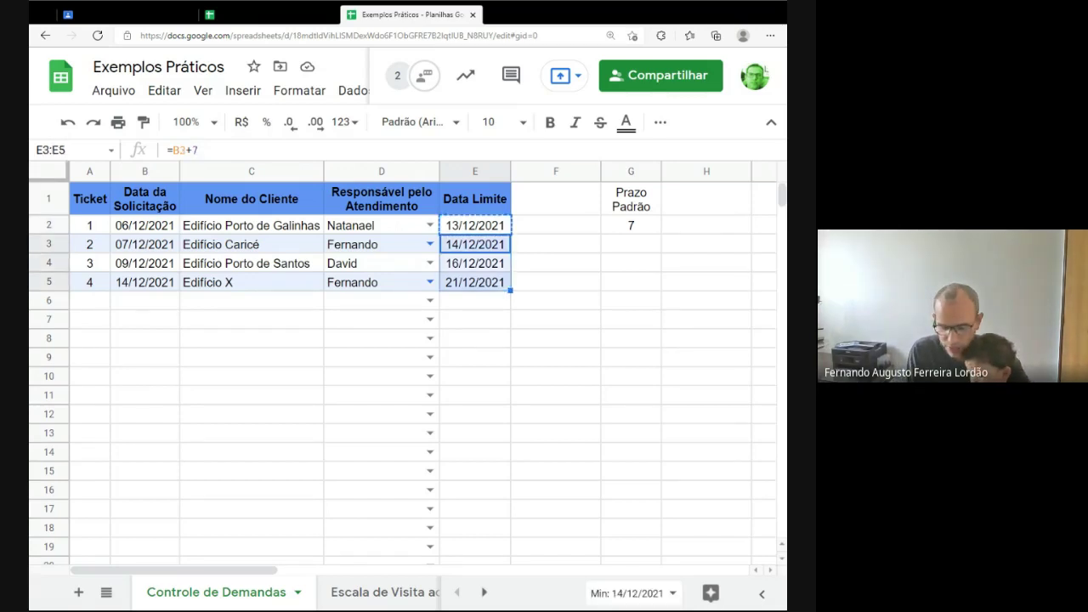
key(ctrl+v)
Step: Check how the cell references shift in the copied Data Limite formulas from E2 down to E5
key(Up)
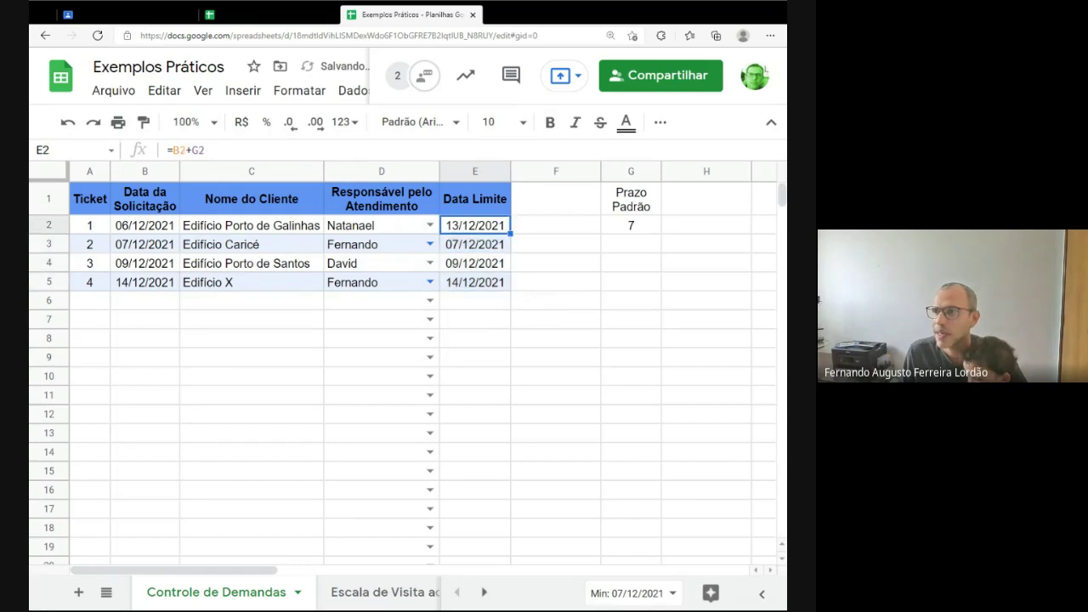
key(Down)
key(Up)
key(Down)
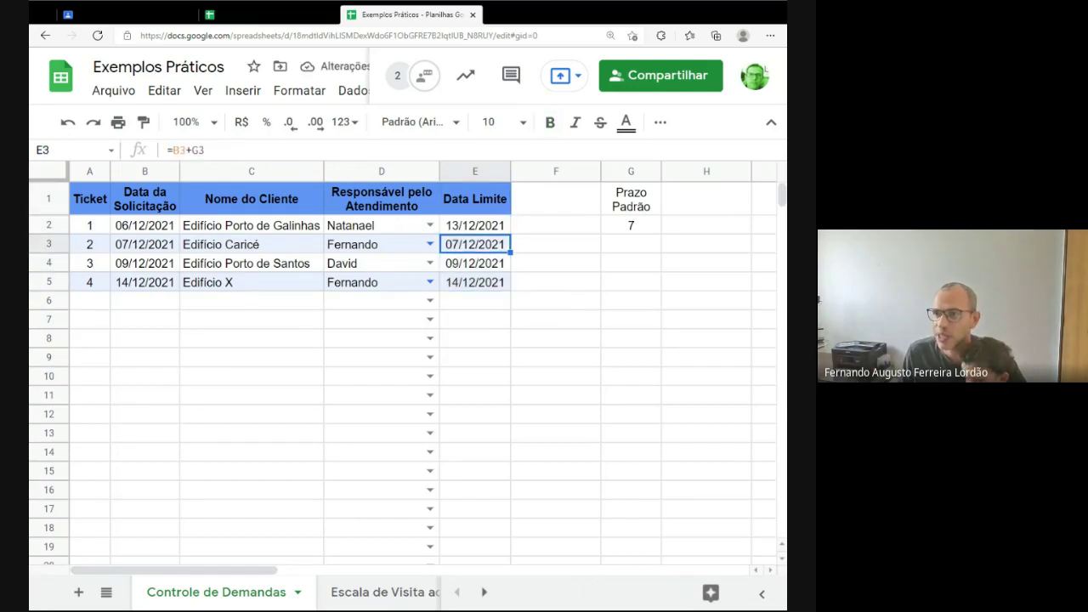
key(Down)
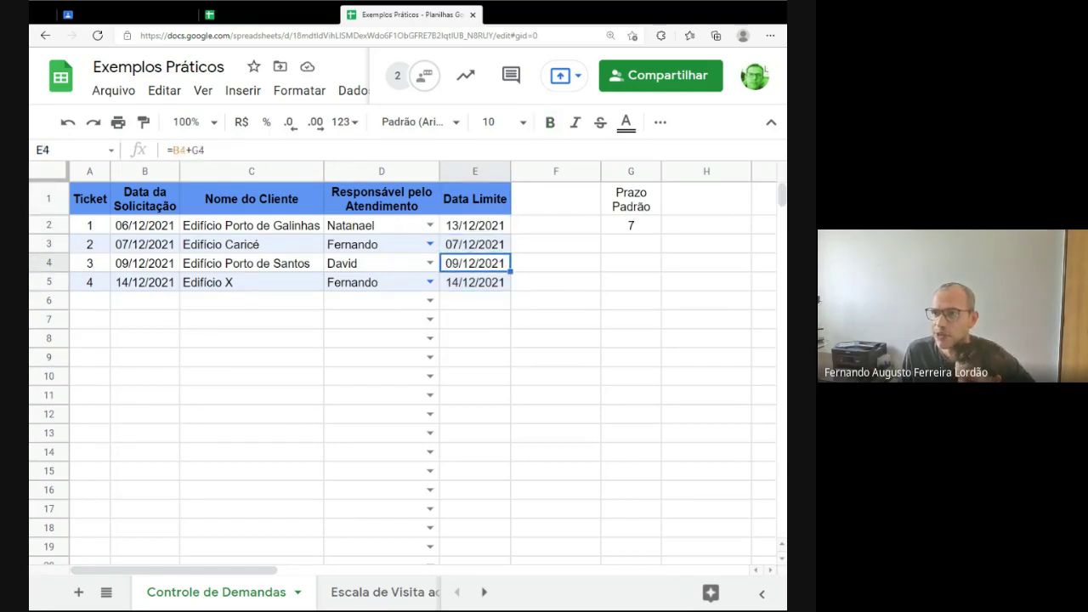
key(Down)
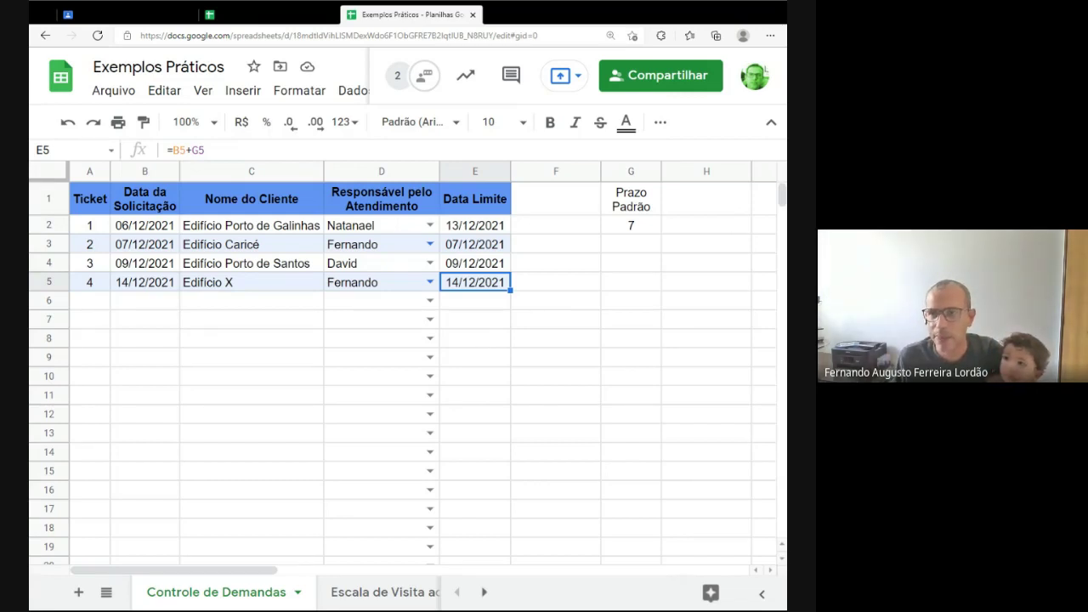
Step: Lock the row of the standard deadline reference in E2, making the formula =B2+G$2
click(475, 225)
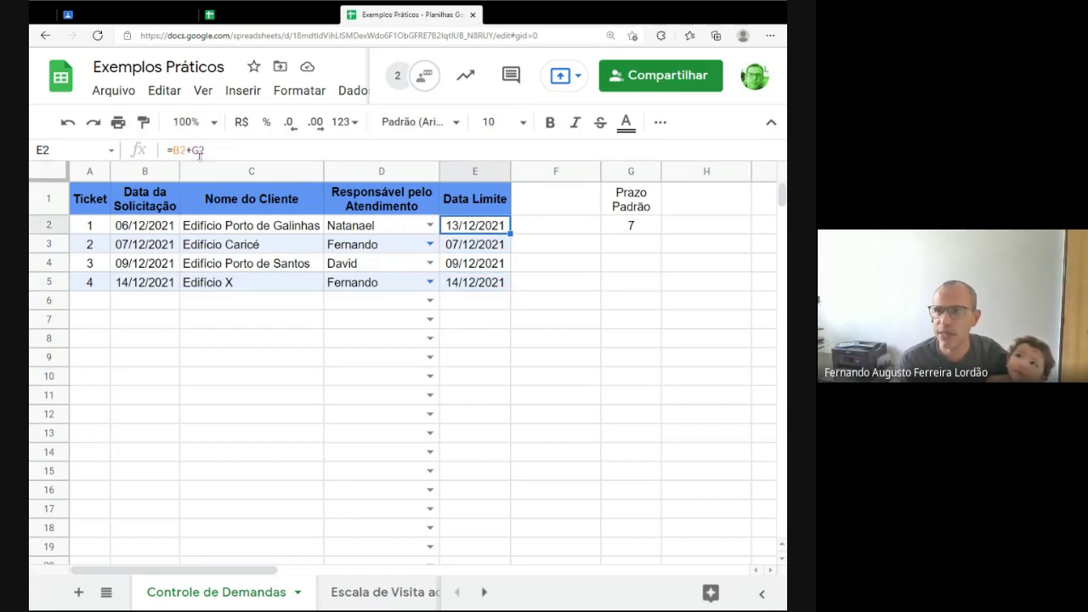
key(F2)
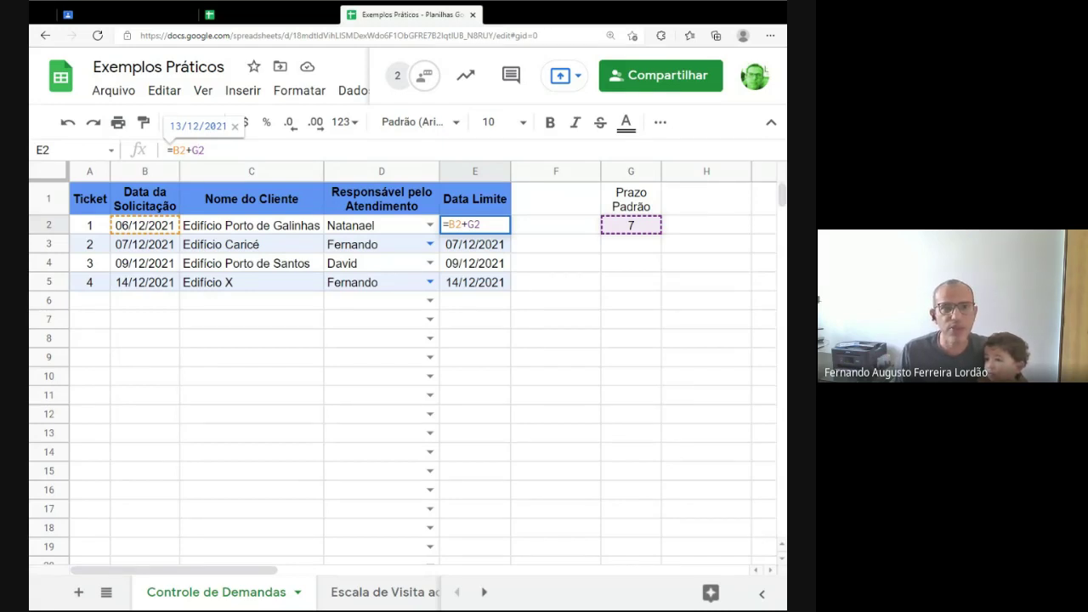
text($$)
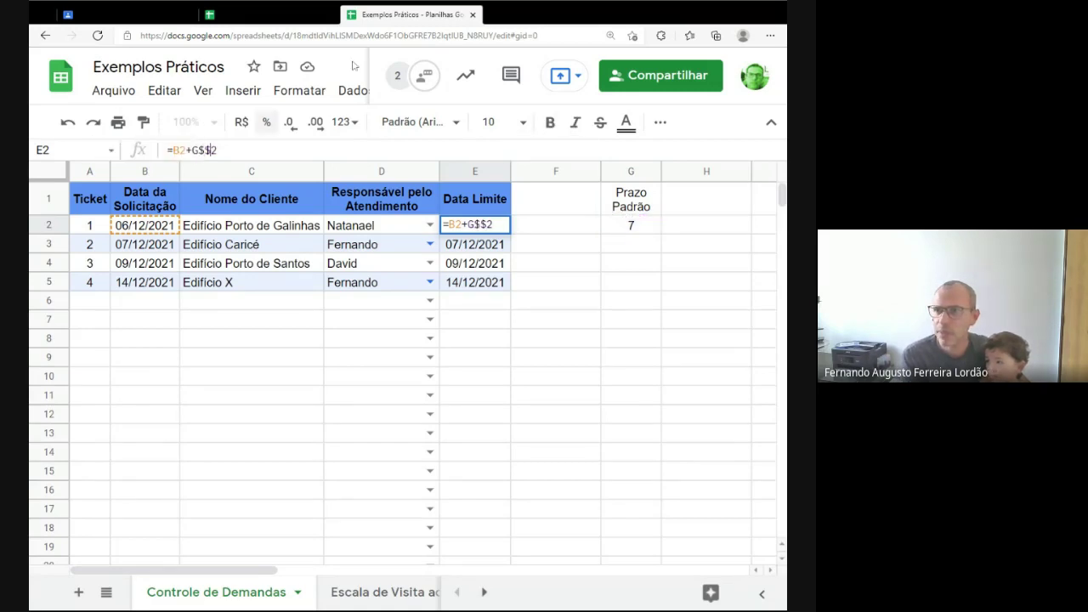
key(BackSpace)
key(BackSpace)
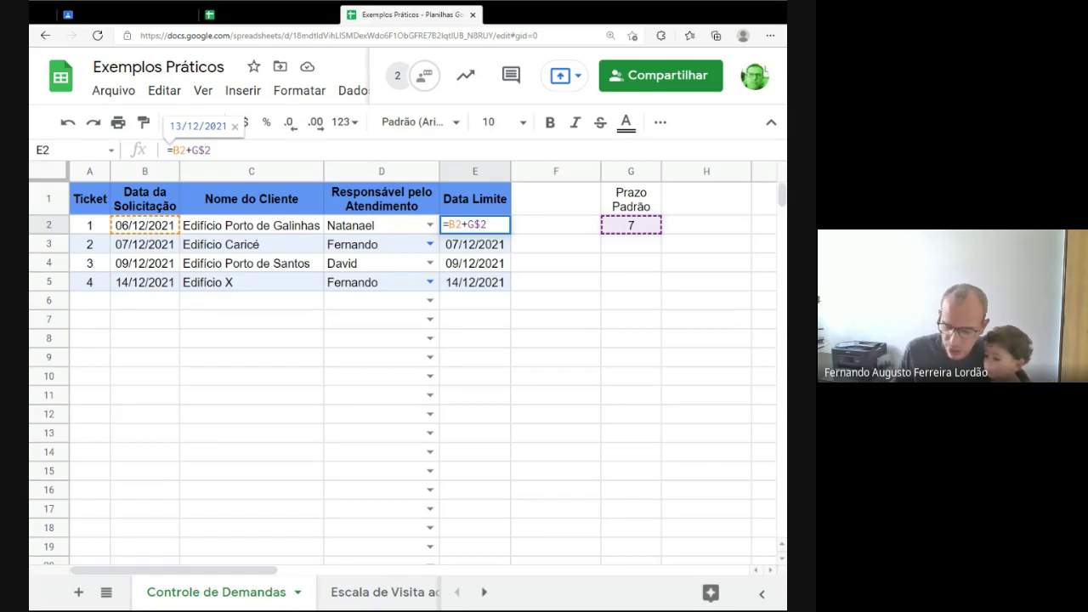
key(Return)
key(Up)
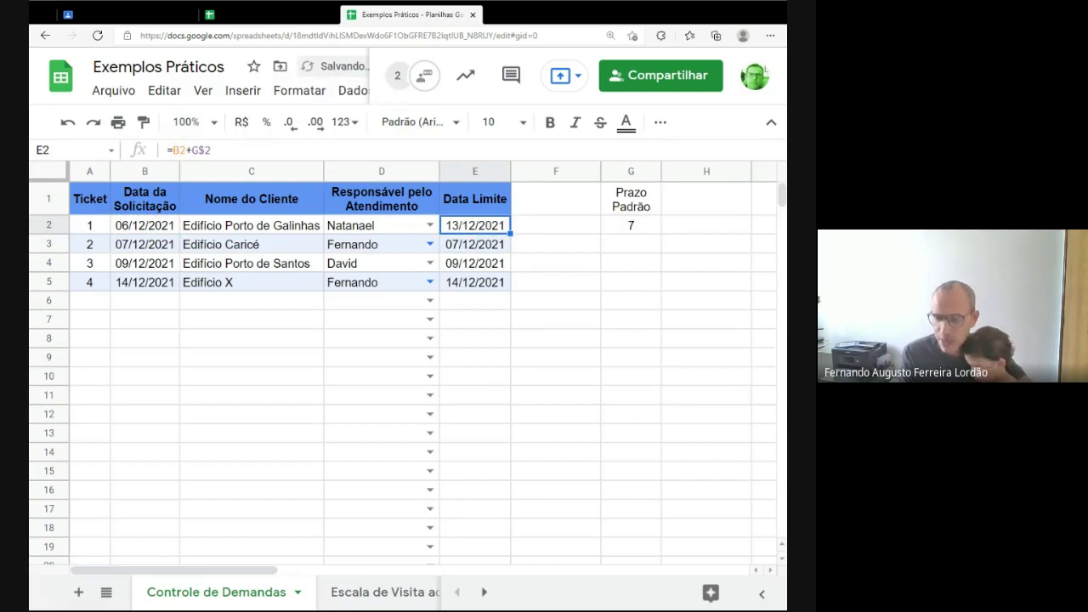
Step: Copy the row-locked Data Limite formula from E2 into E3:E5 for tickets 2 to 4
key(ctrl+c)
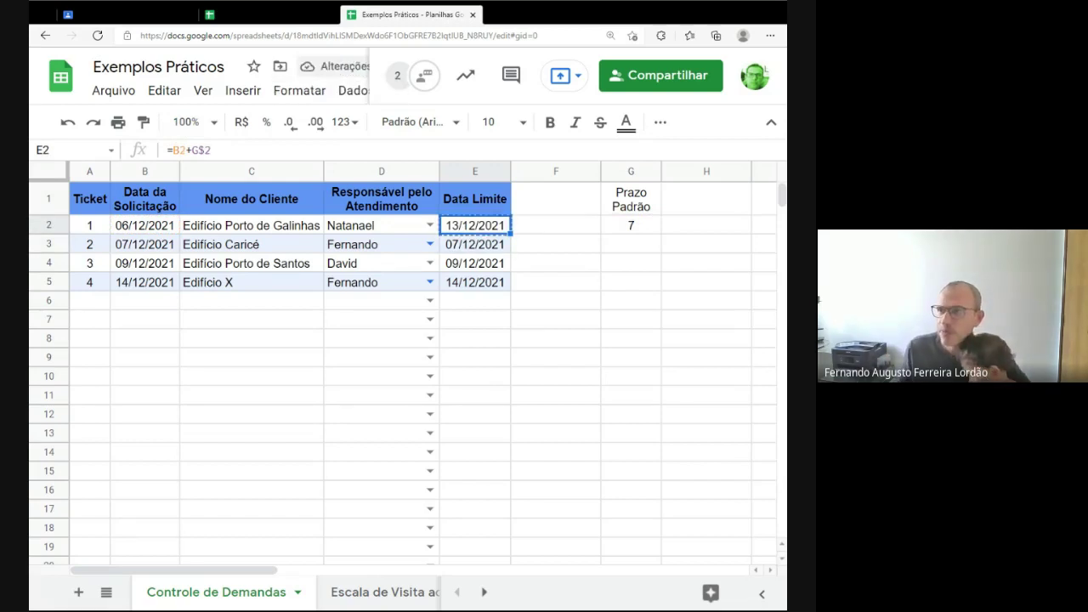
key(Down)
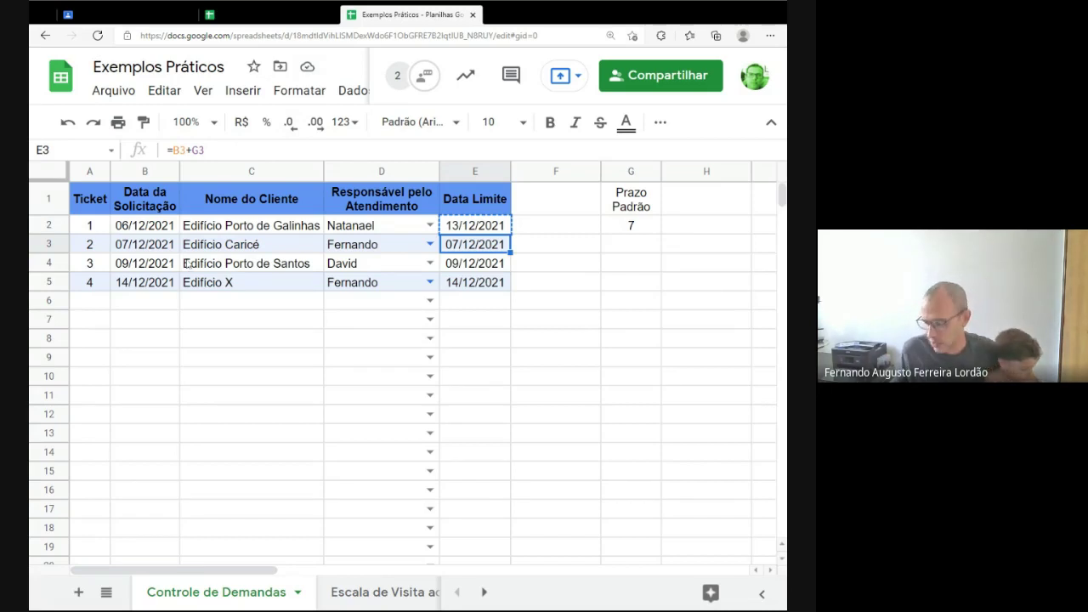
key(shift+Down)
key(shift+Down)
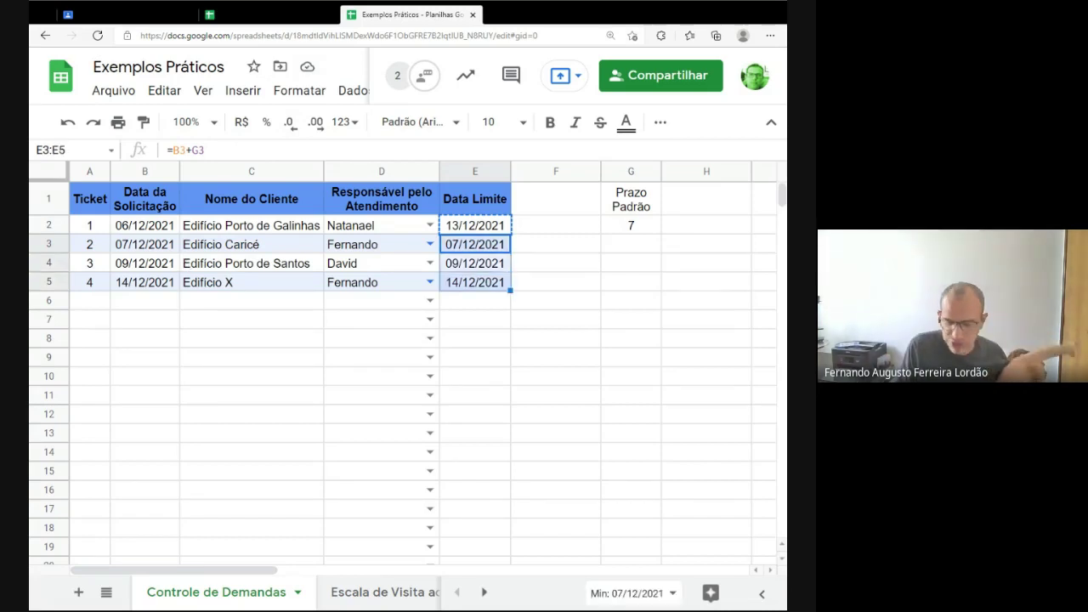
key(ctrl+v)
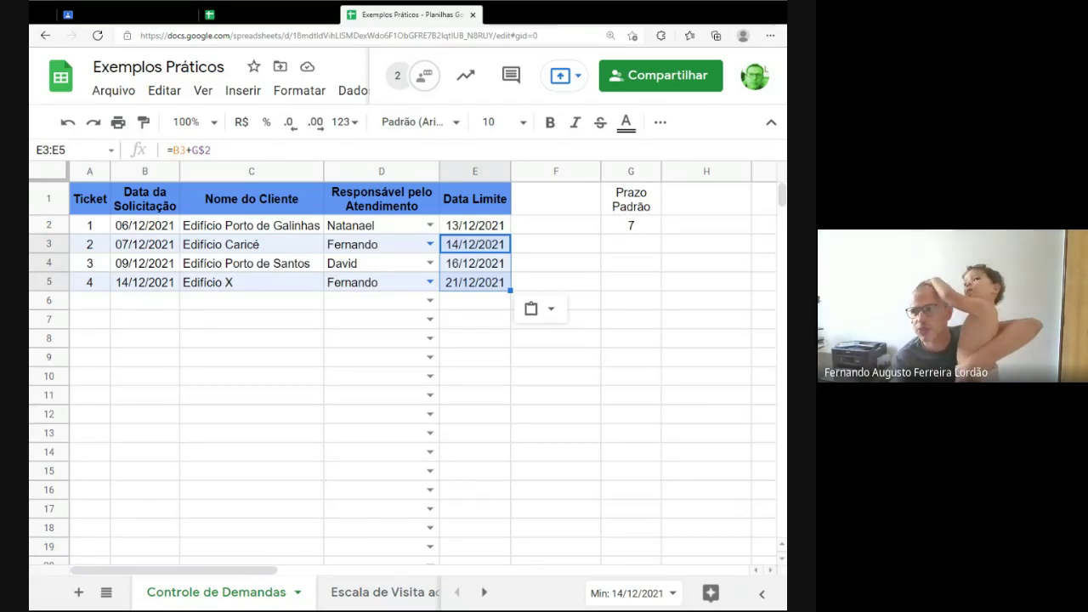
Step: Check the cell references in the copied Data Limite formulas from E2 down to E5
click(448, 264)
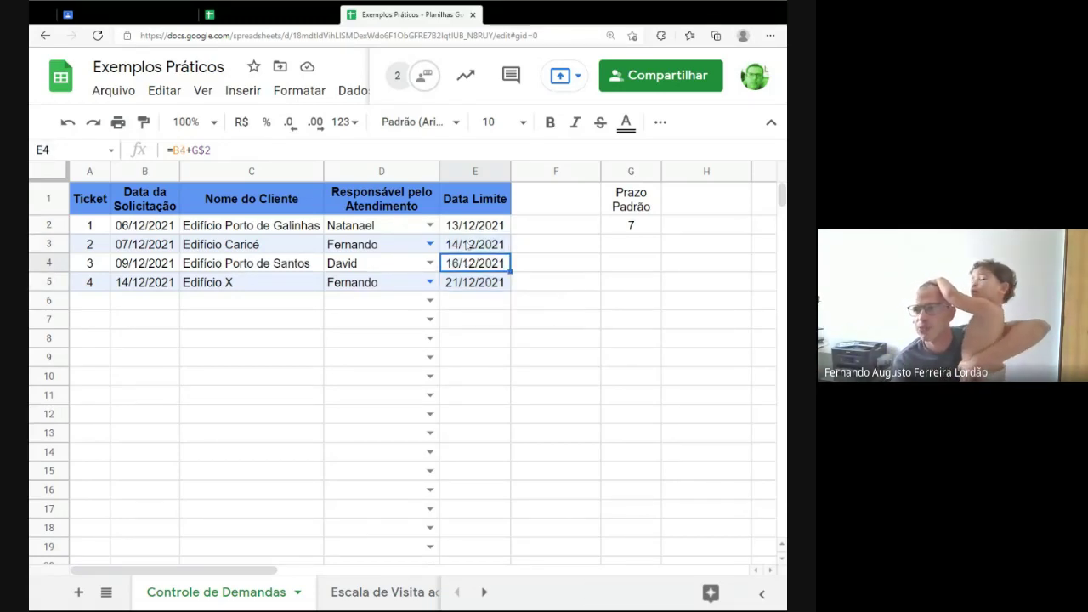
click(470, 228)
click(474, 245)
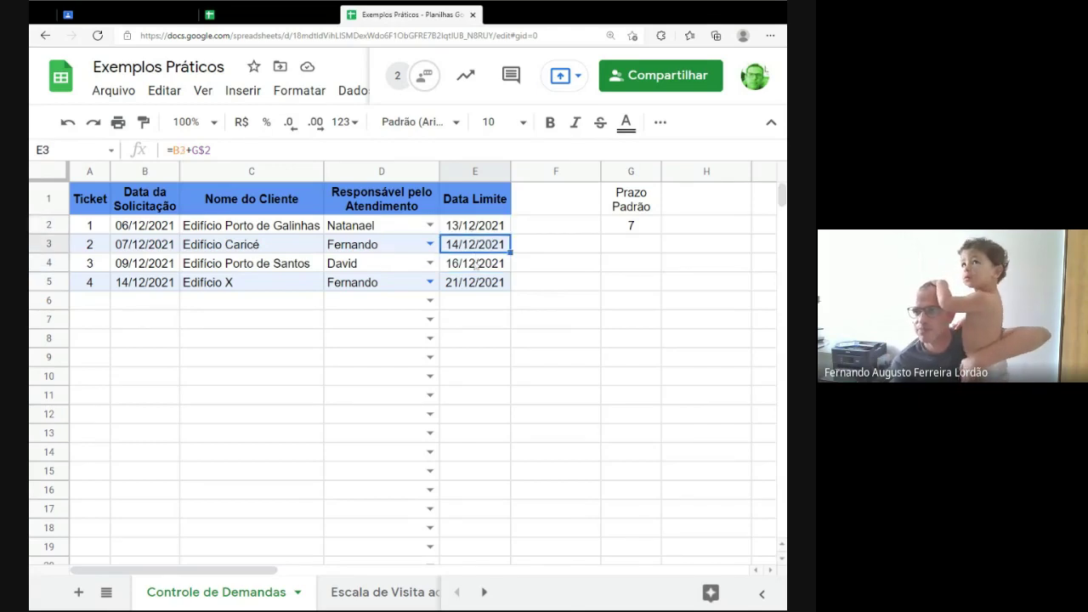
click(477, 264)
key(Down)
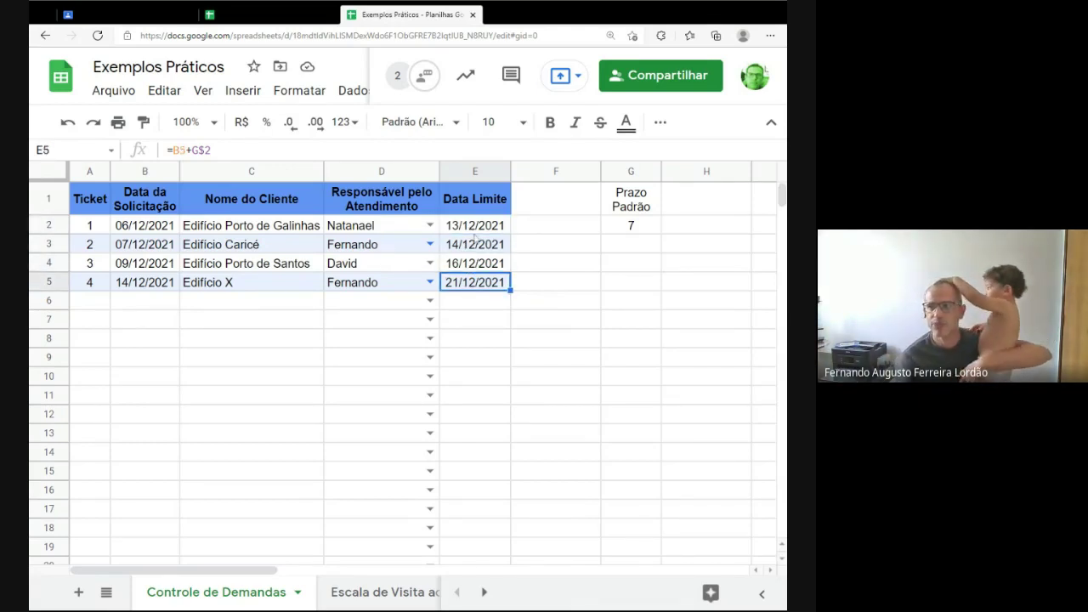
click(481, 248)
Step: Set the Prazo Padrão value in G2 to 3
click(637, 228)
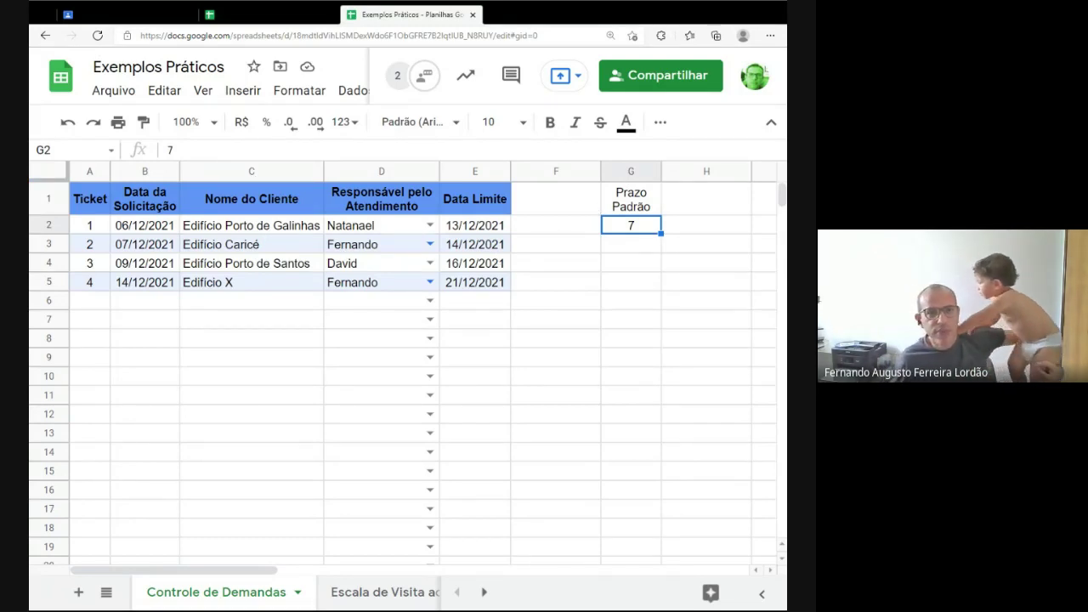
text(3)
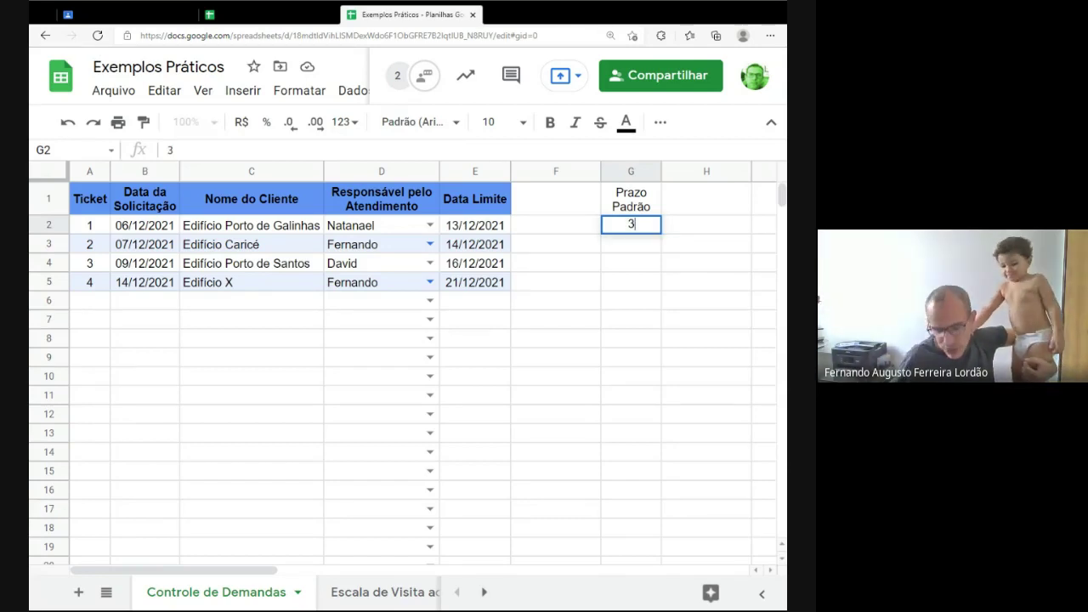
key(Return)
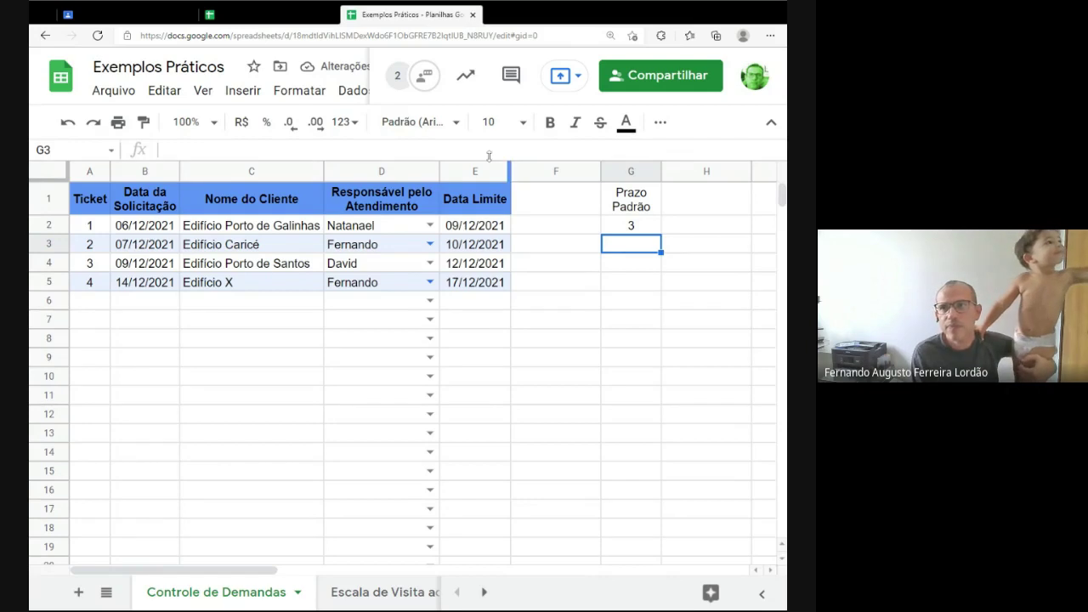
Step: Undo and redo the Prazo Padrão change repeatedly to compare its effect on the Data Limite dates
click(69, 123)
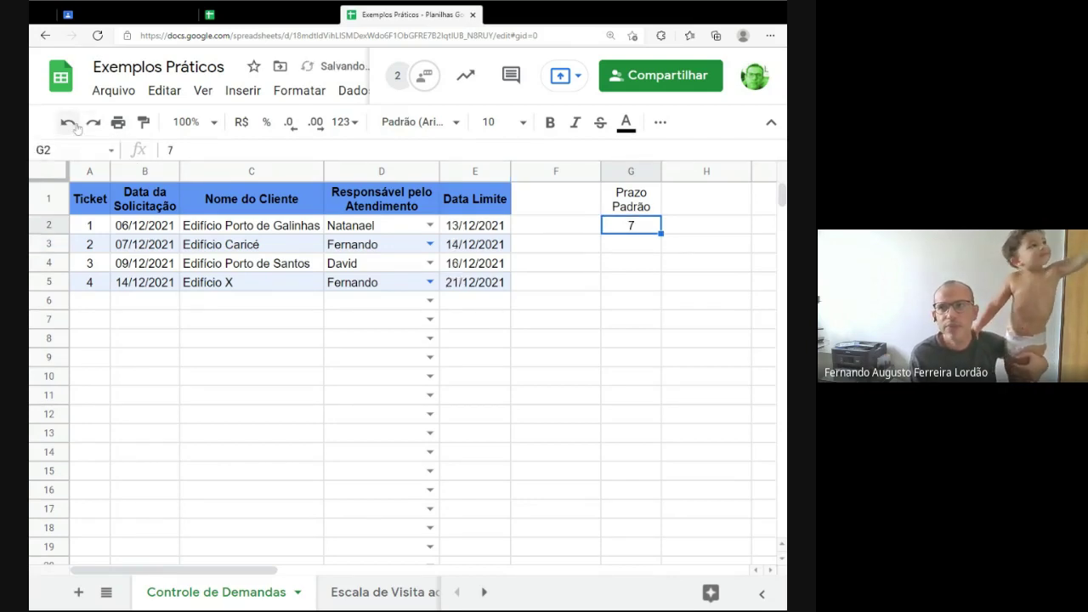
click(92, 124)
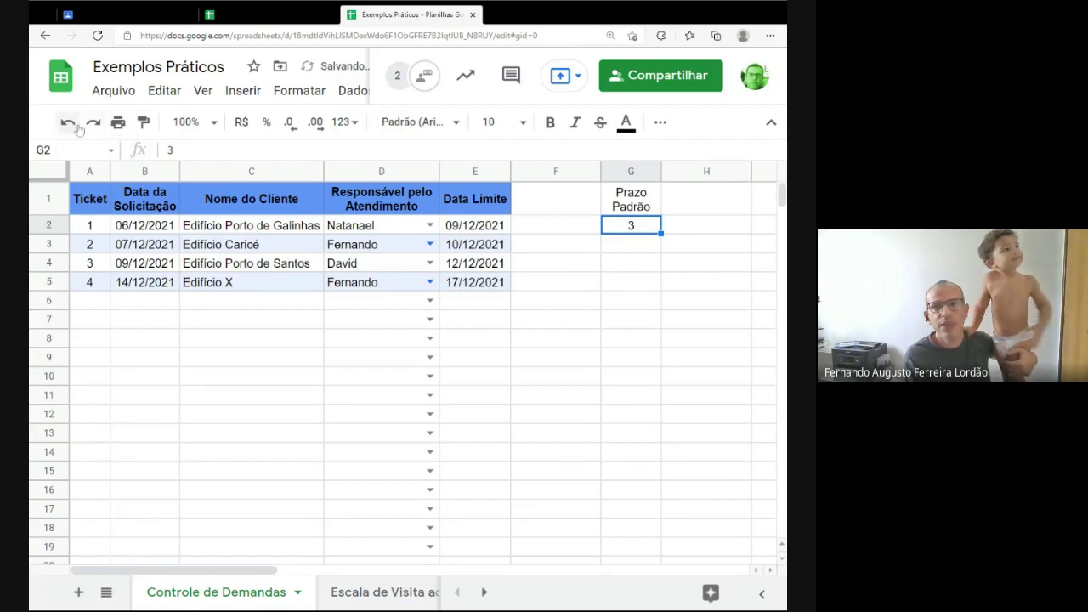
click(69, 123)
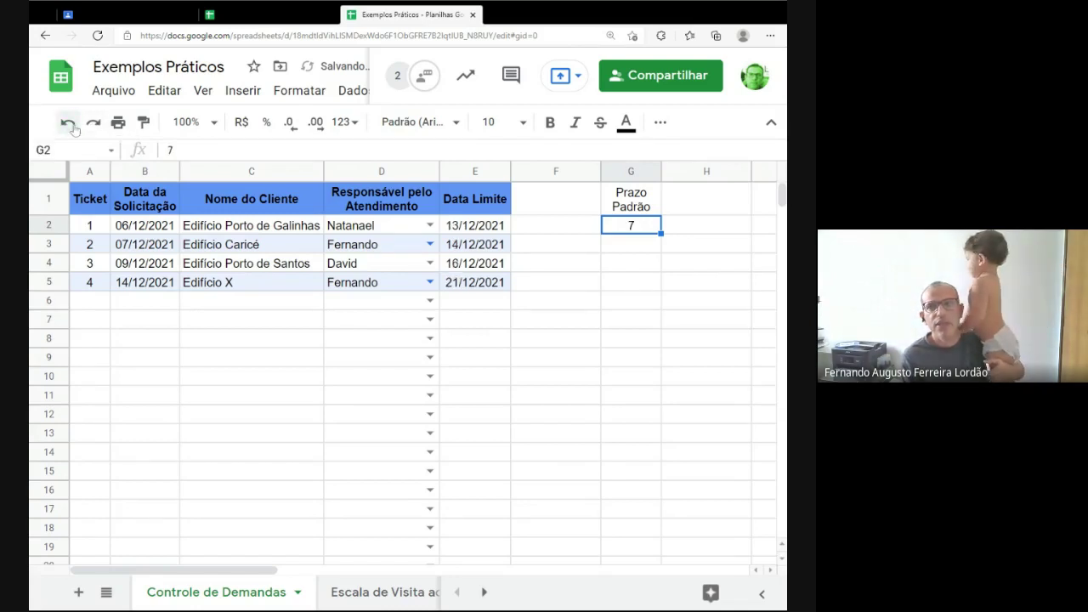
click(101, 125)
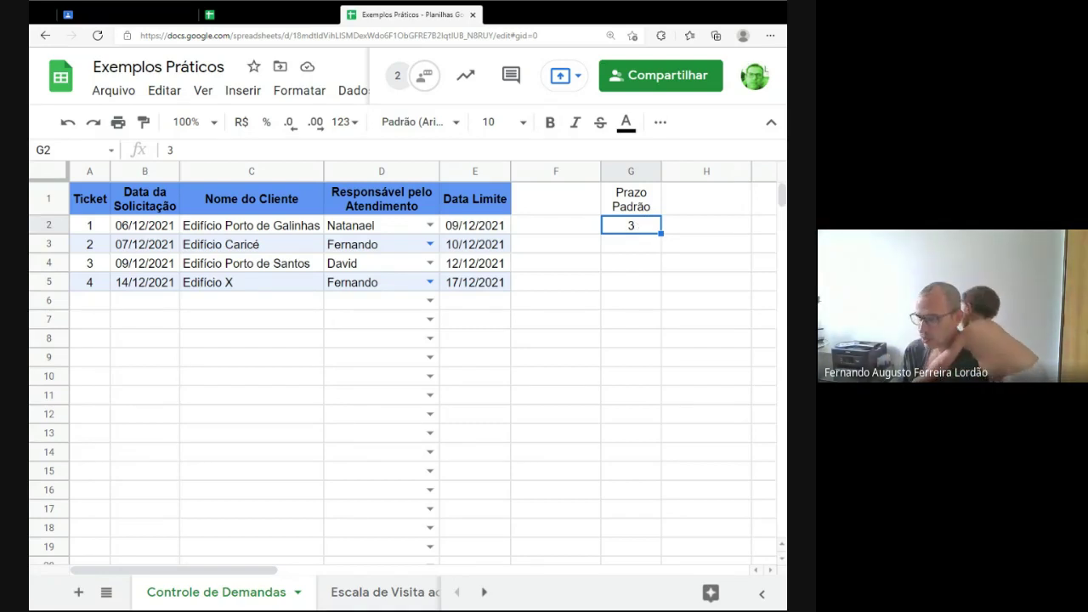
Step: Set the Prazo Padrão value in G2 to 10
text(10)
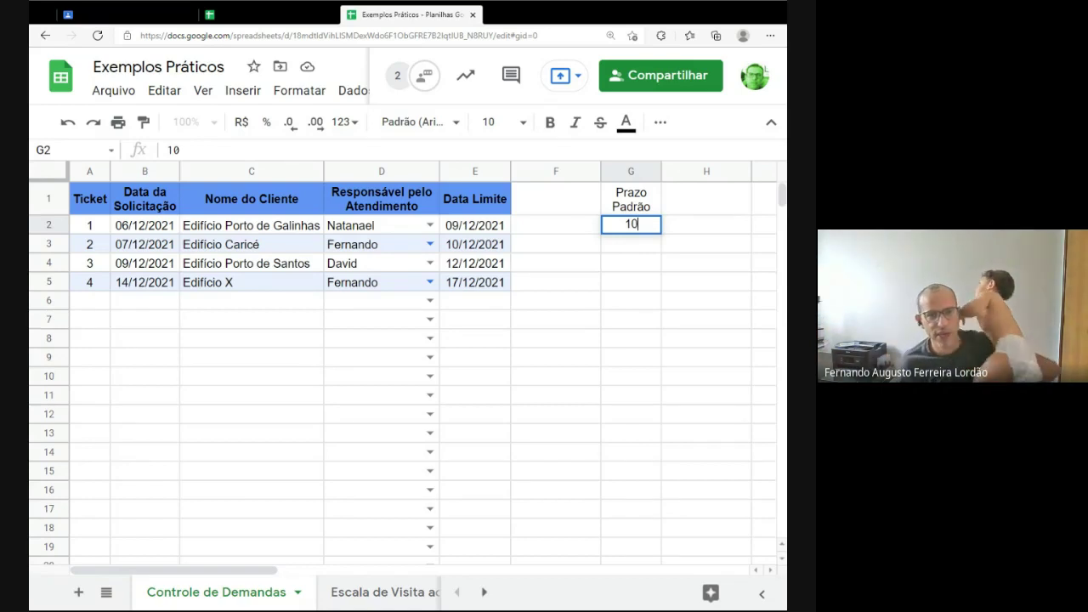
key(Return)
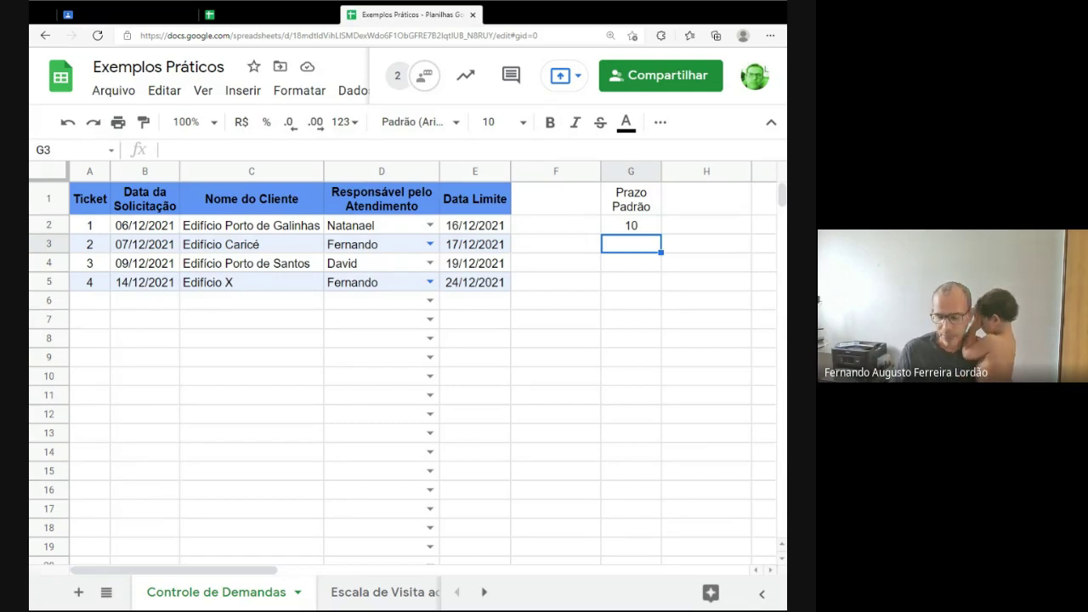
Step: Cycle the G2 reference in E3's formula through its relative, mixed and absolute forms, then keep the formula as =B3+$G$2
click(476, 245)
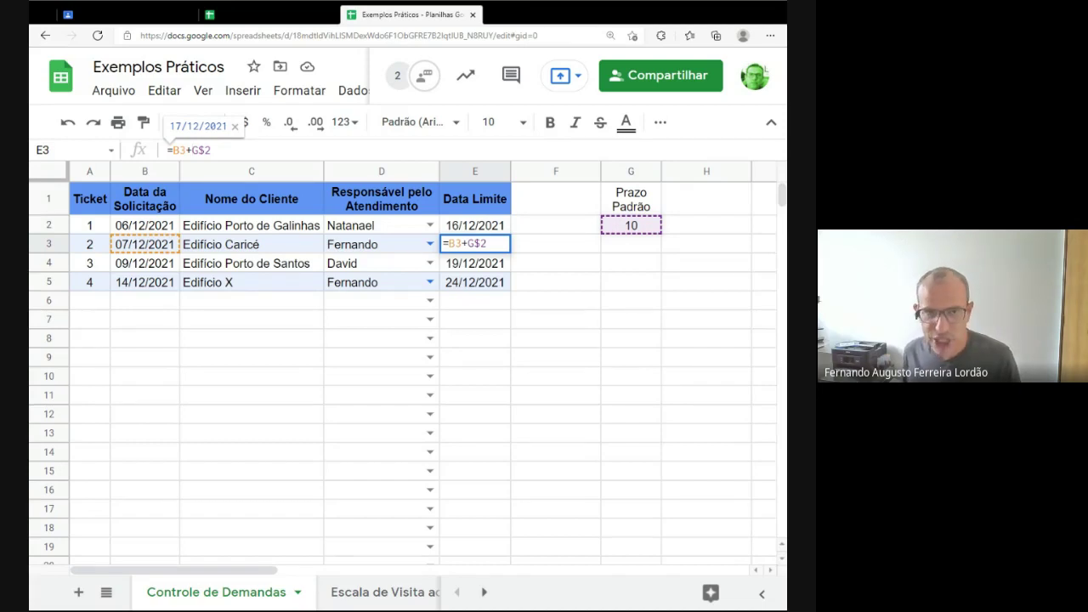
key(Return)
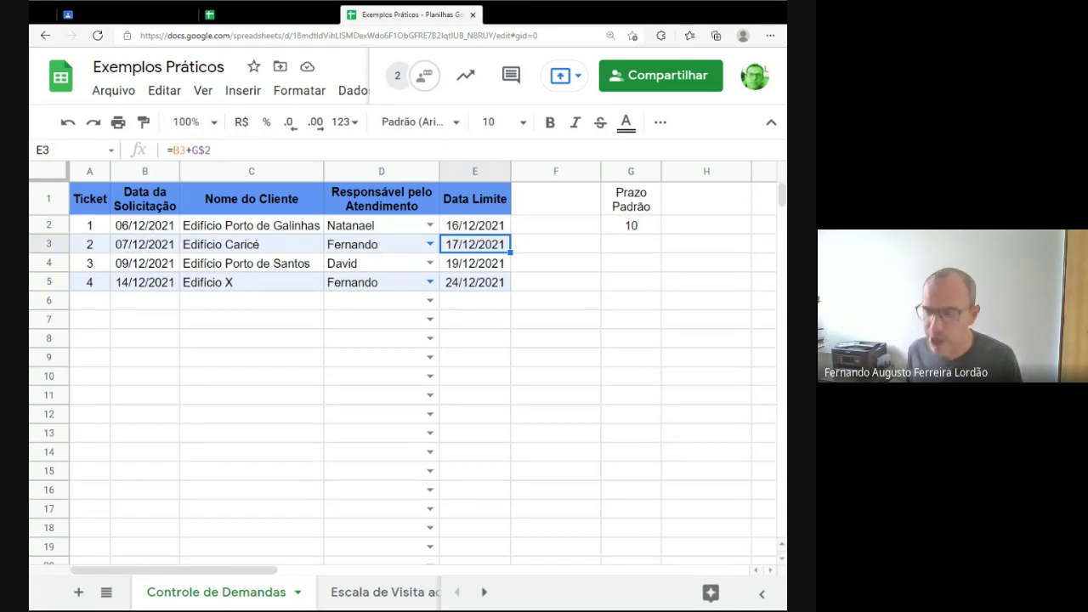
key(F2)
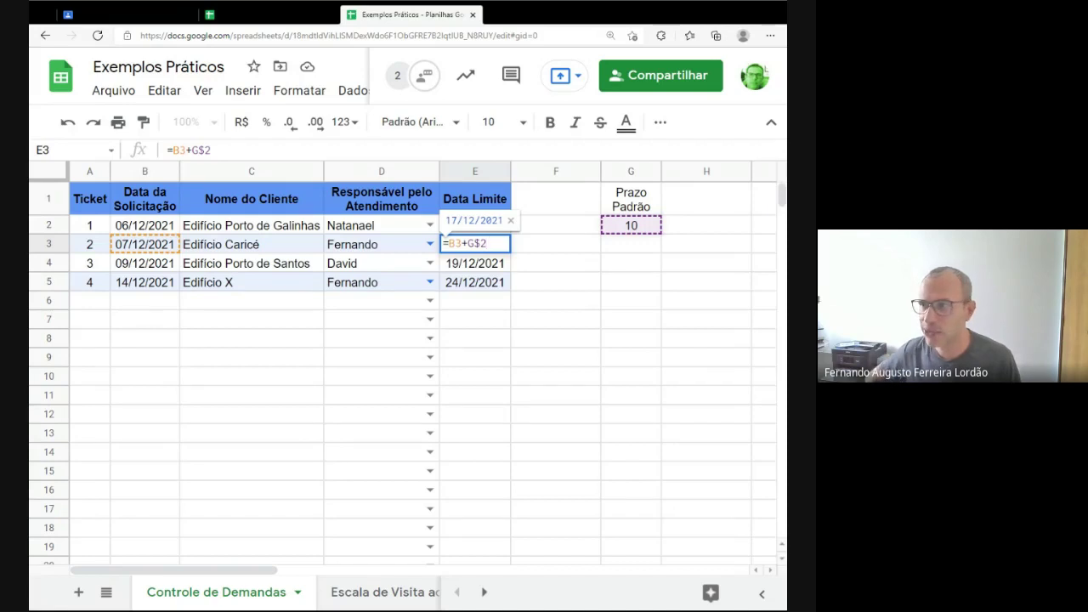
key(F4)
key(F4)
key(F4)
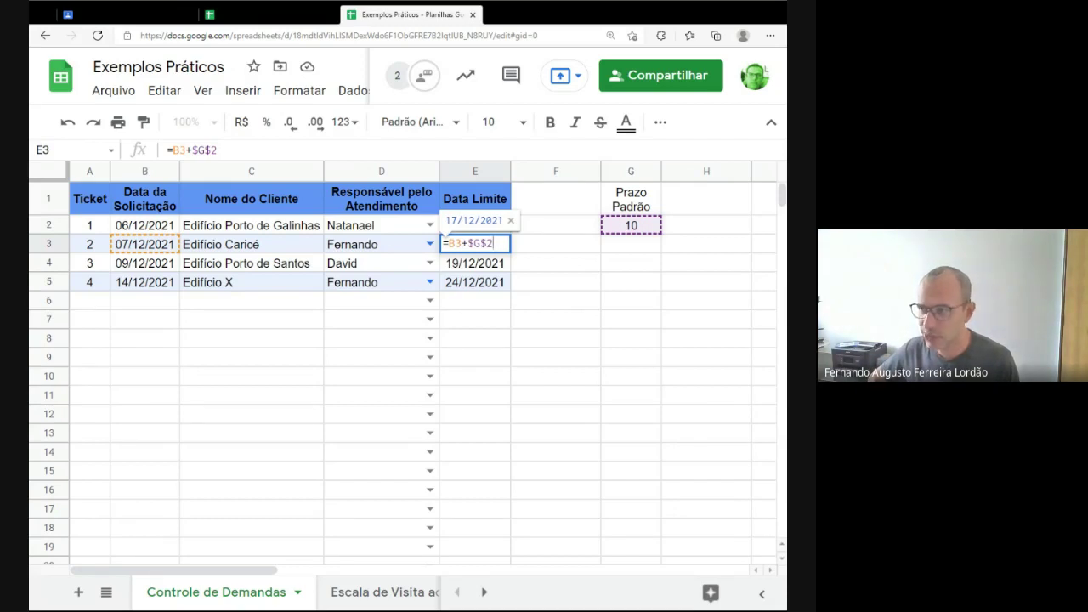
key(F4)
key(F4)
key(F4)
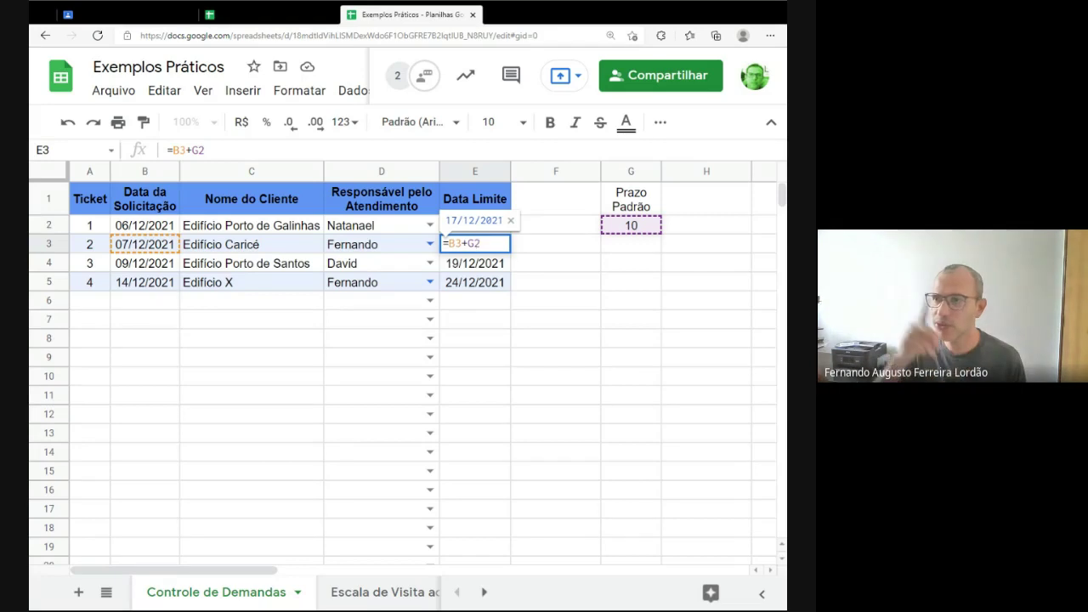
key(F4)
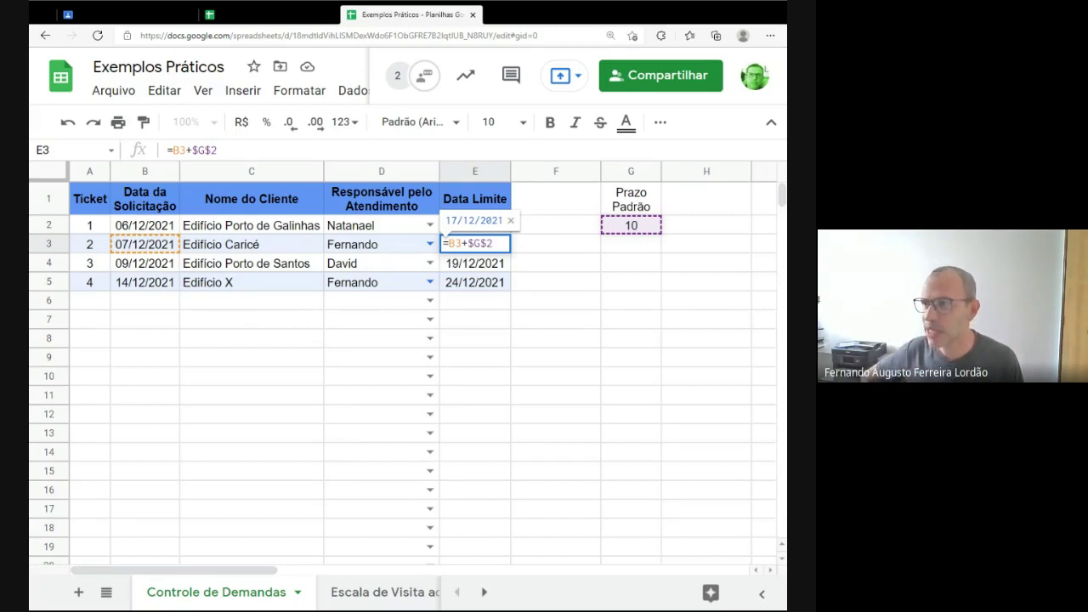
key(F4)
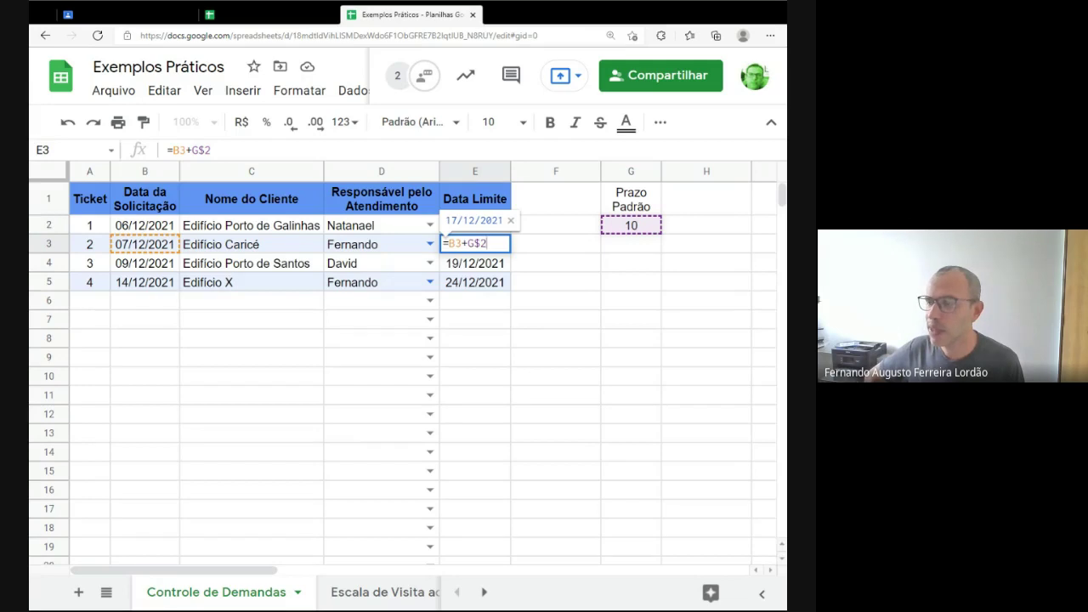
key(F4)
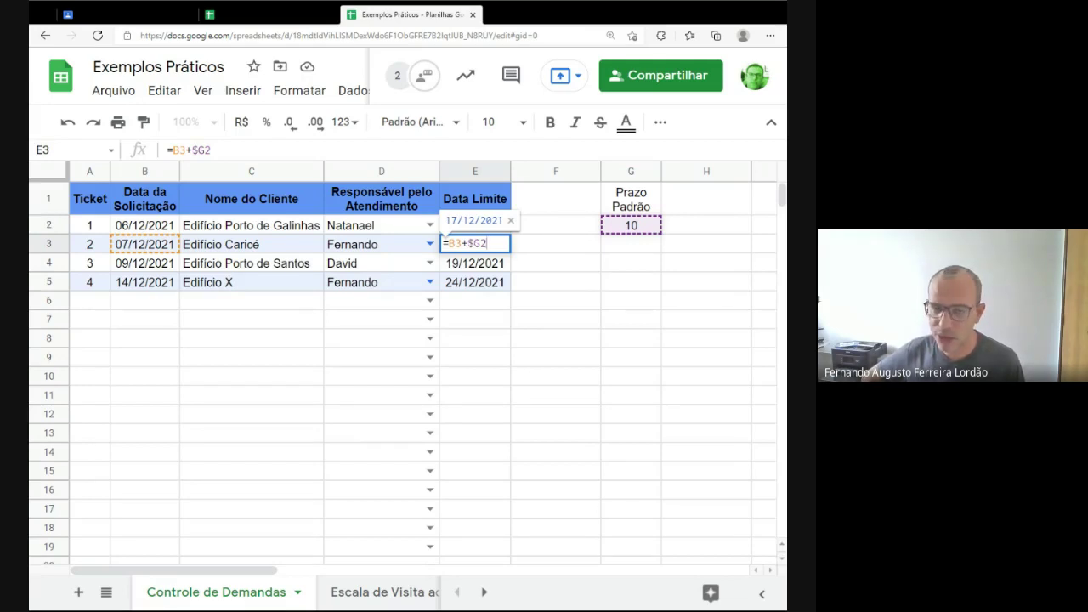
key(F4)
key(F4)
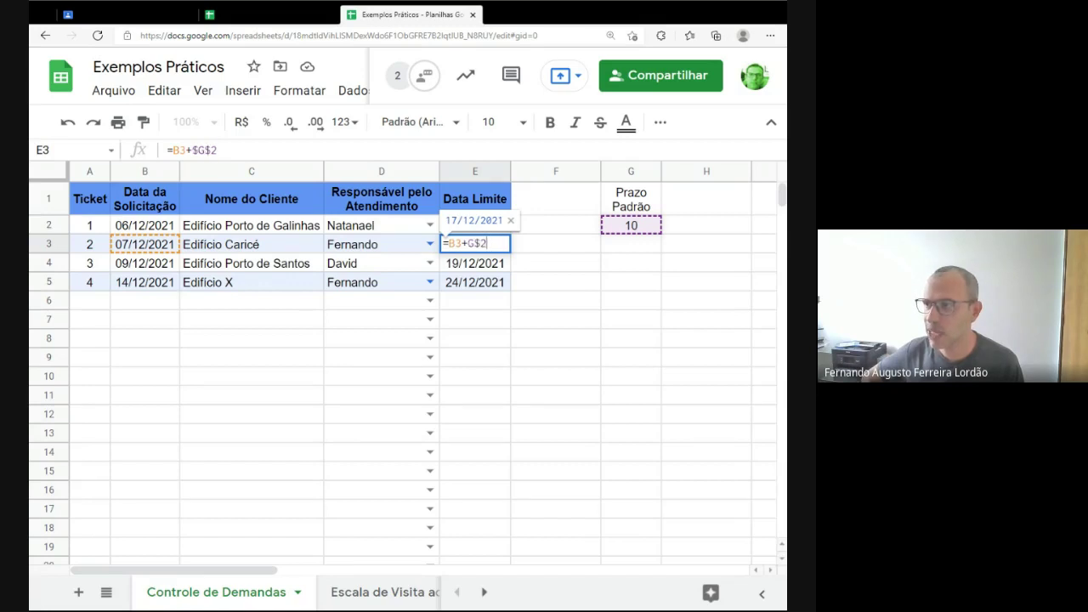
key(F4)
key(F4)
key(F4)
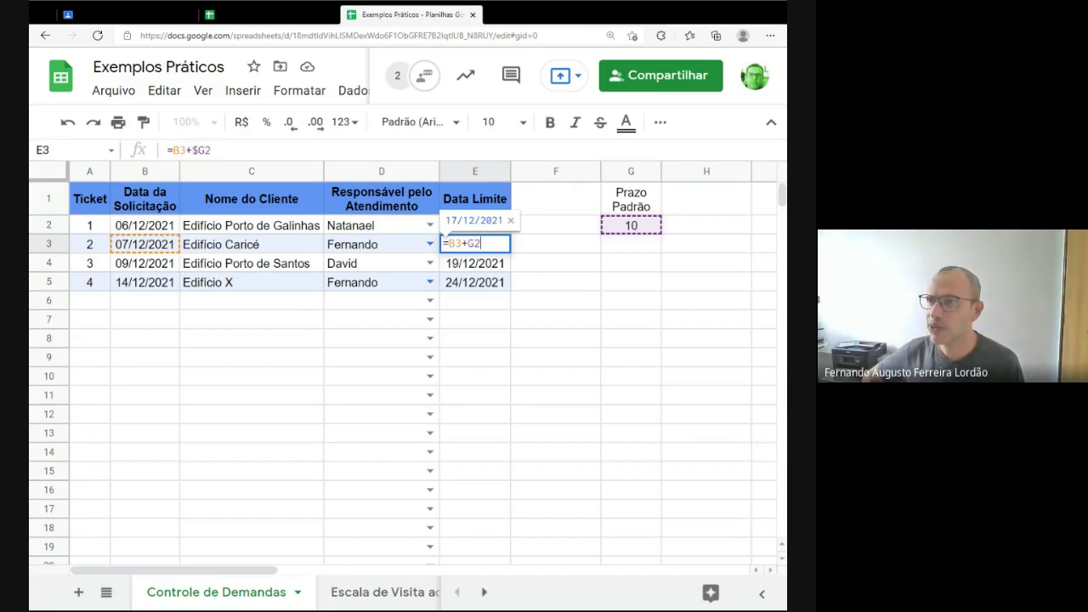
key(F4)
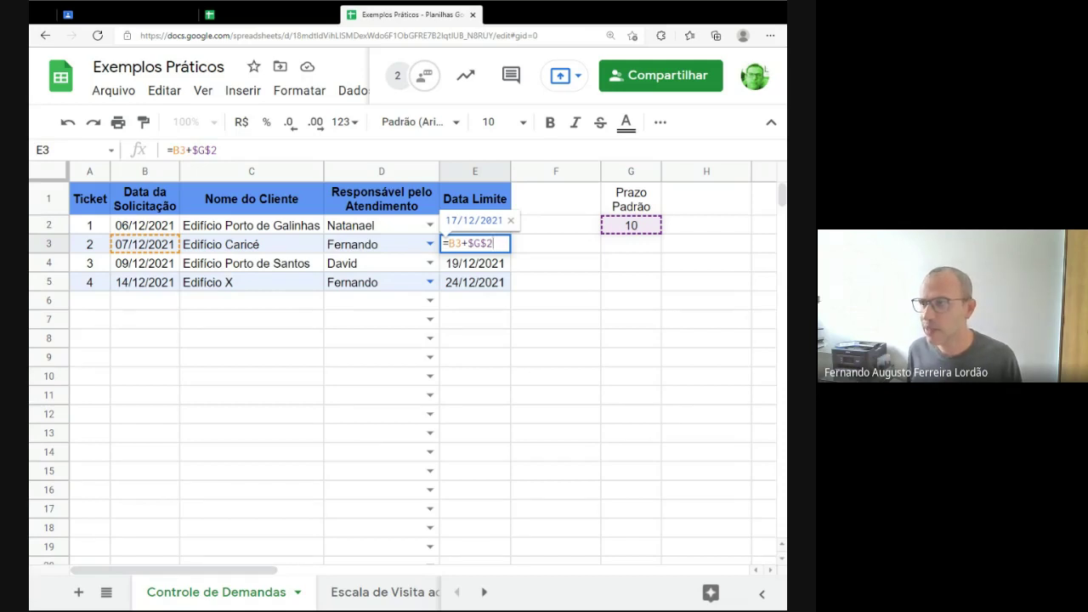
key(Return)
key(Up)
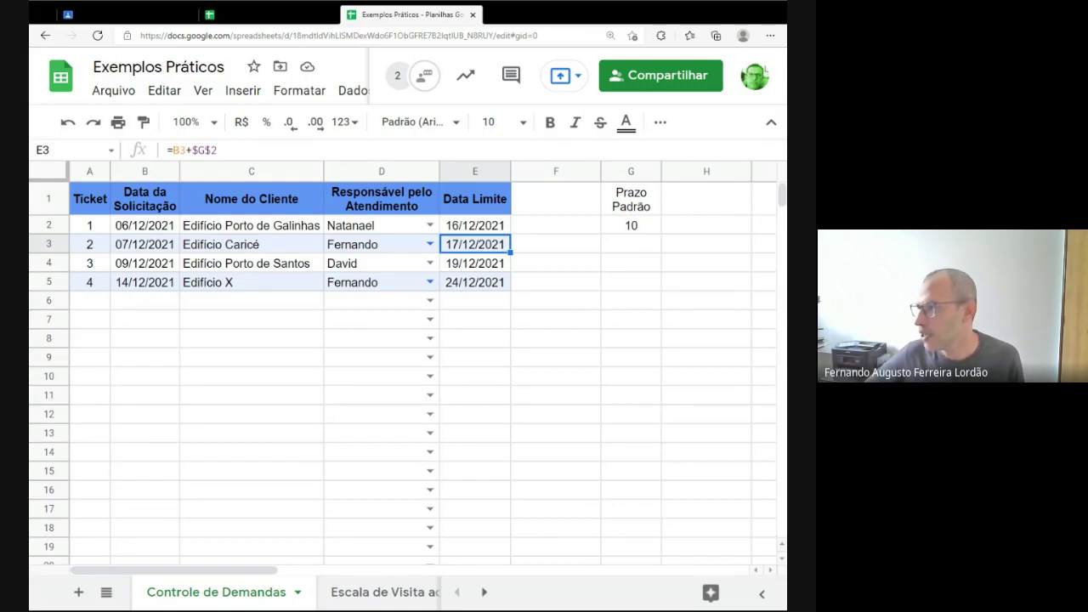
click(147, 263)
click(129, 226)
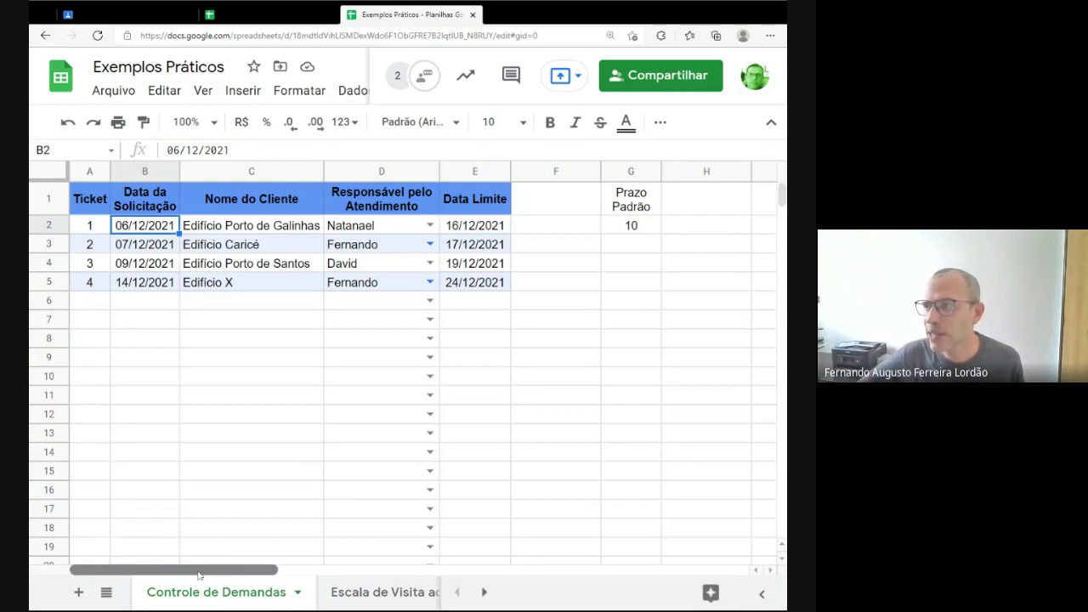
drag(225, 575, 246, 581)
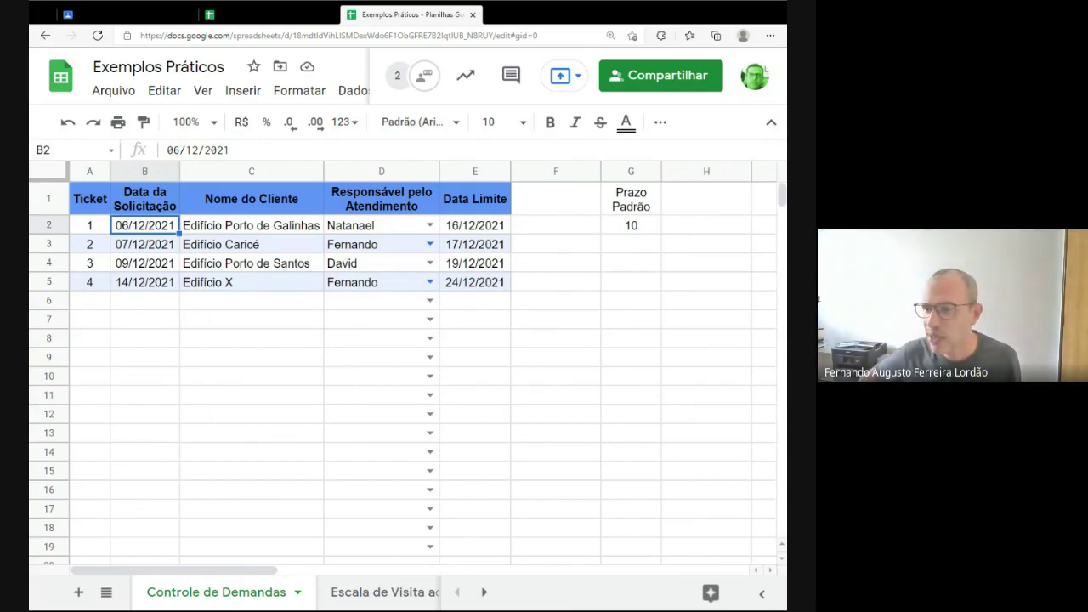
drag(249, 585, 321, 572)
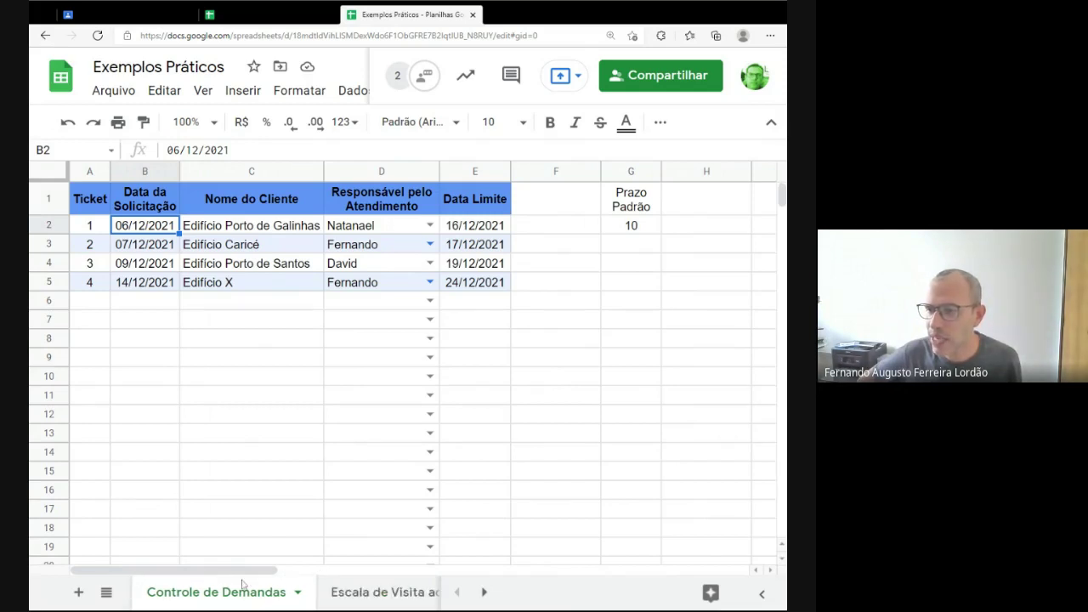
drag(231, 569, 770, 605)
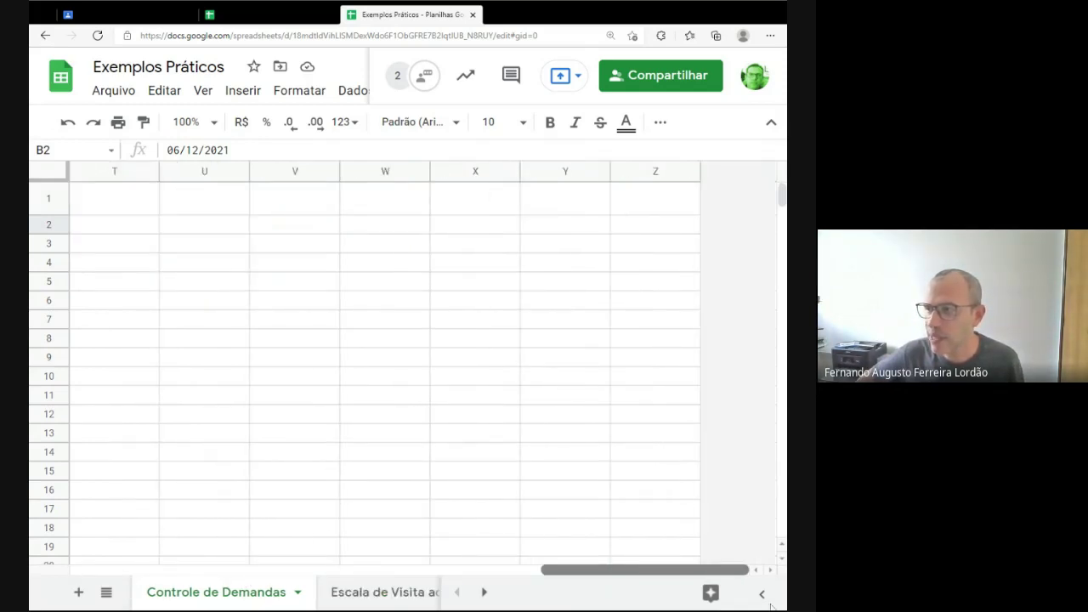
drag(680, 570, 210, 566)
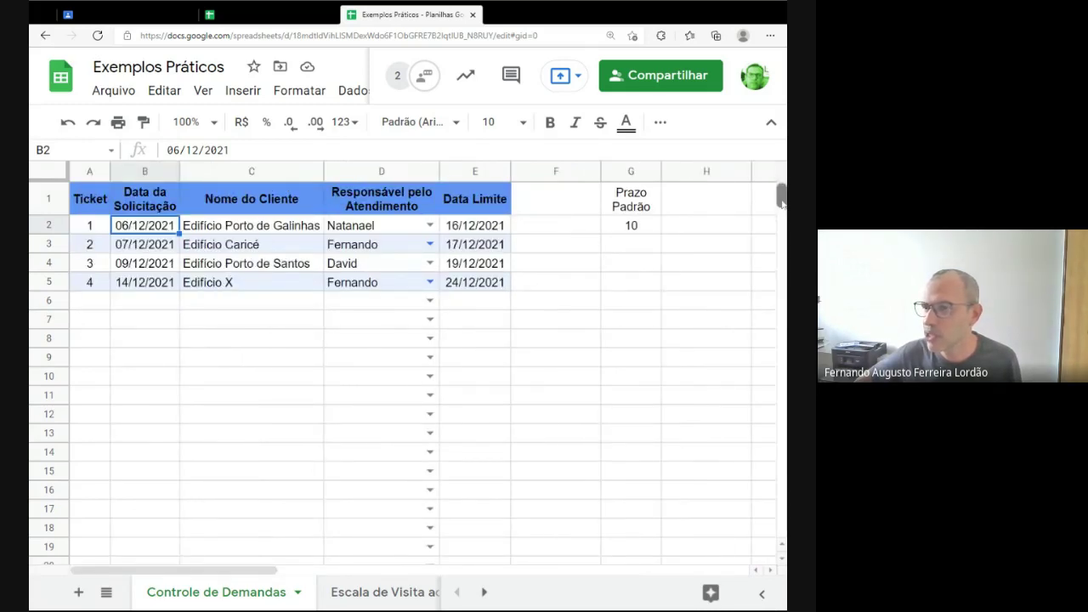
mouse_move(781, 196)
mouse_down()
mouse_move(783, 289)
mouse_move(783, 193)
mouse_up()
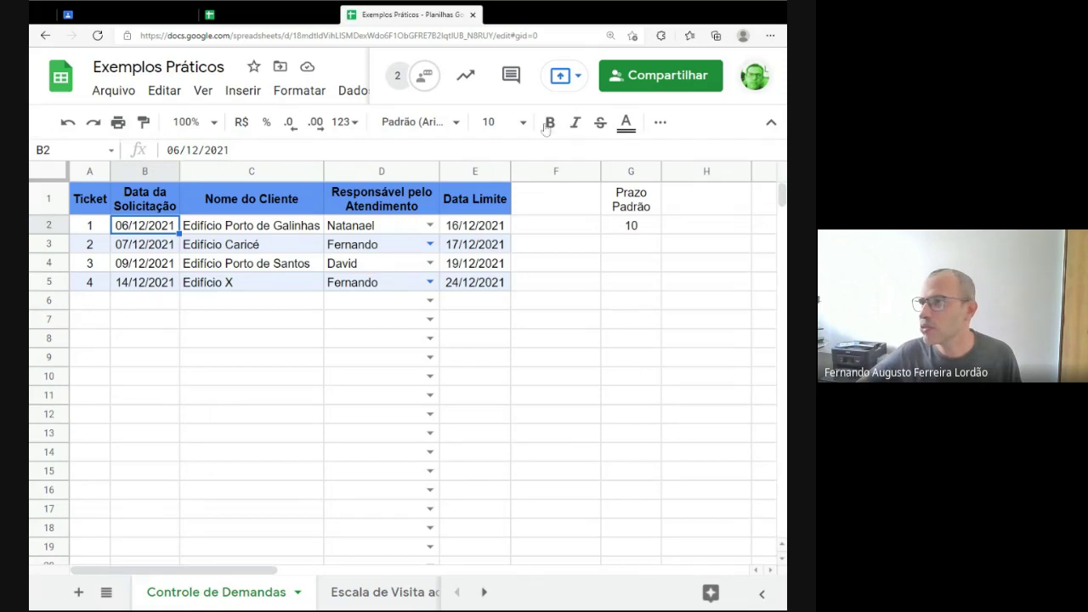
click(177, 92)
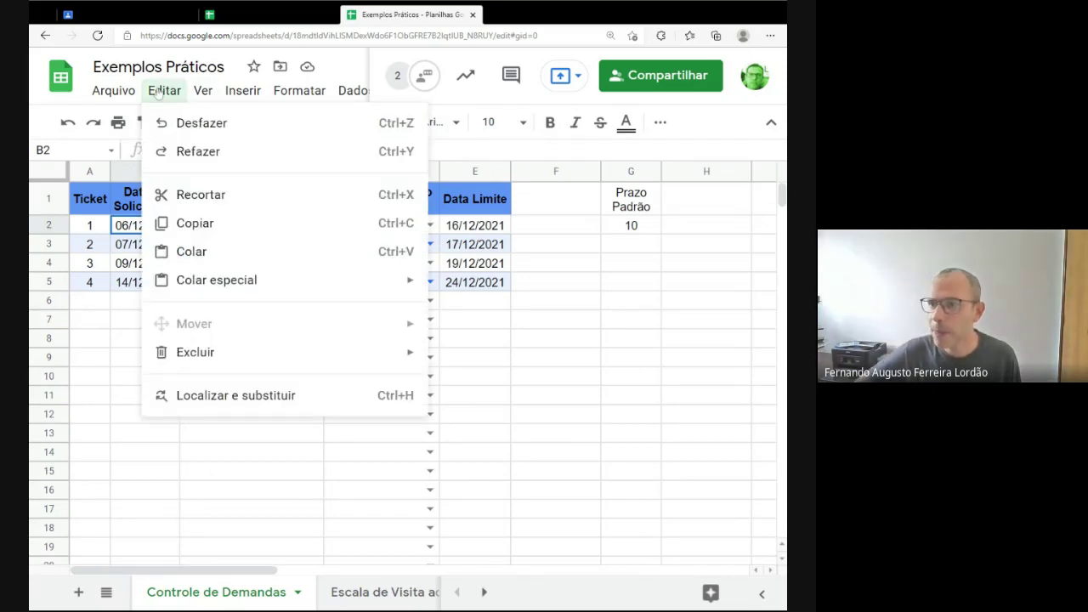
Step: Freeze the first column (Ticket) and the first row of headers in the Controle de Demandas sheet
mouse_move(200, 92)
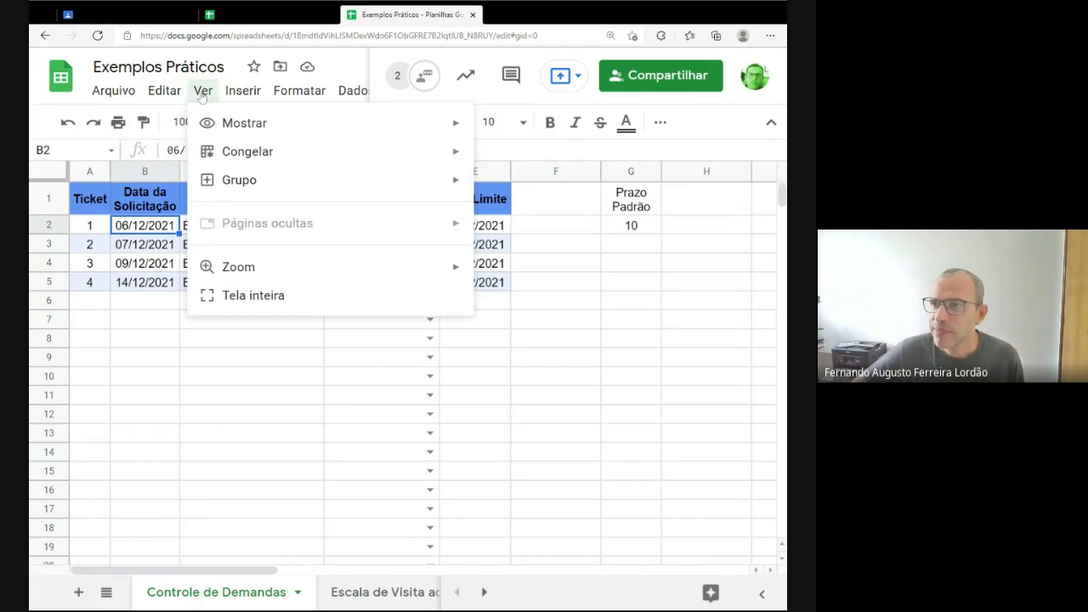
mouse_move(222, 154)
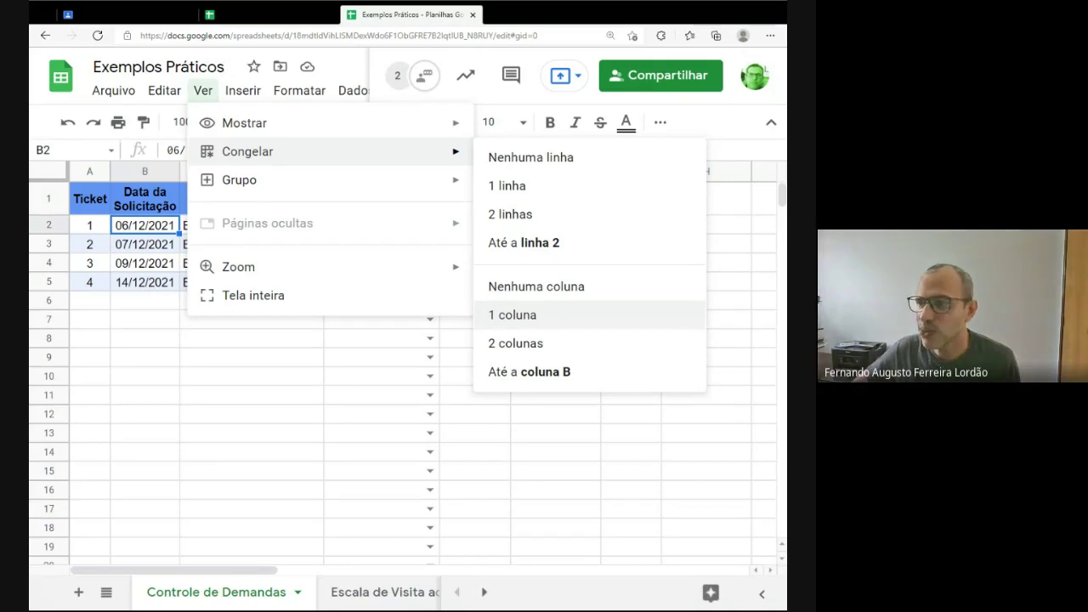
click(528, 314)
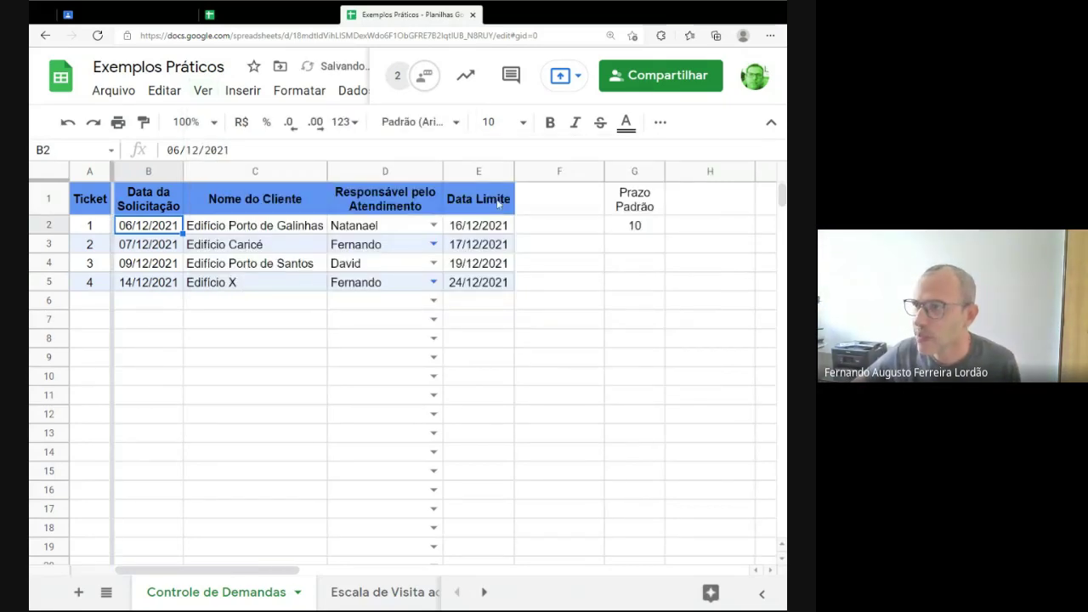
click(166, 91)
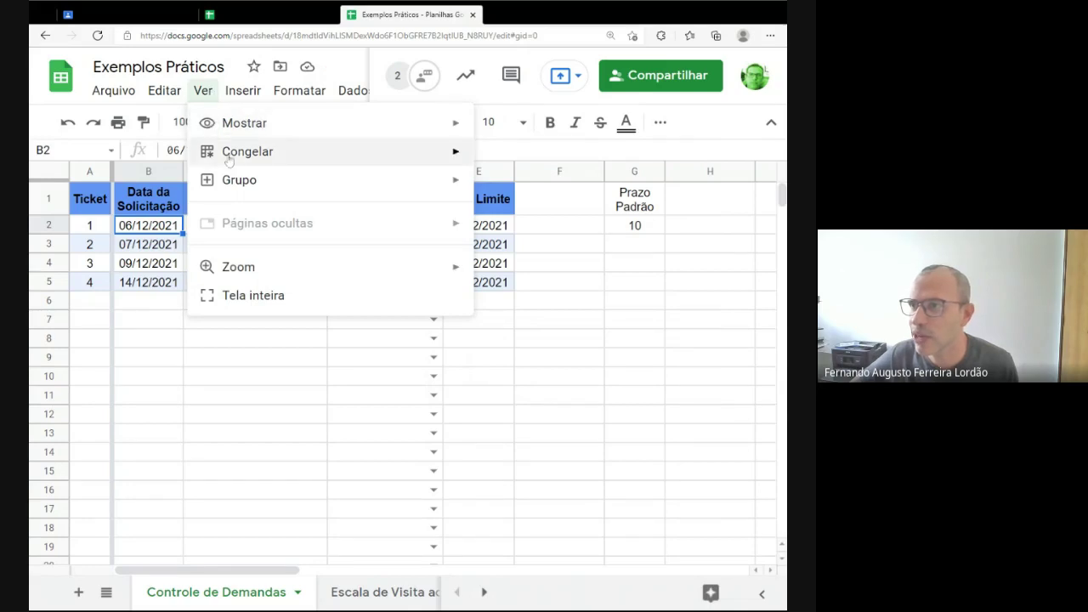
mouse_move(382, 155)
click(545, 187)
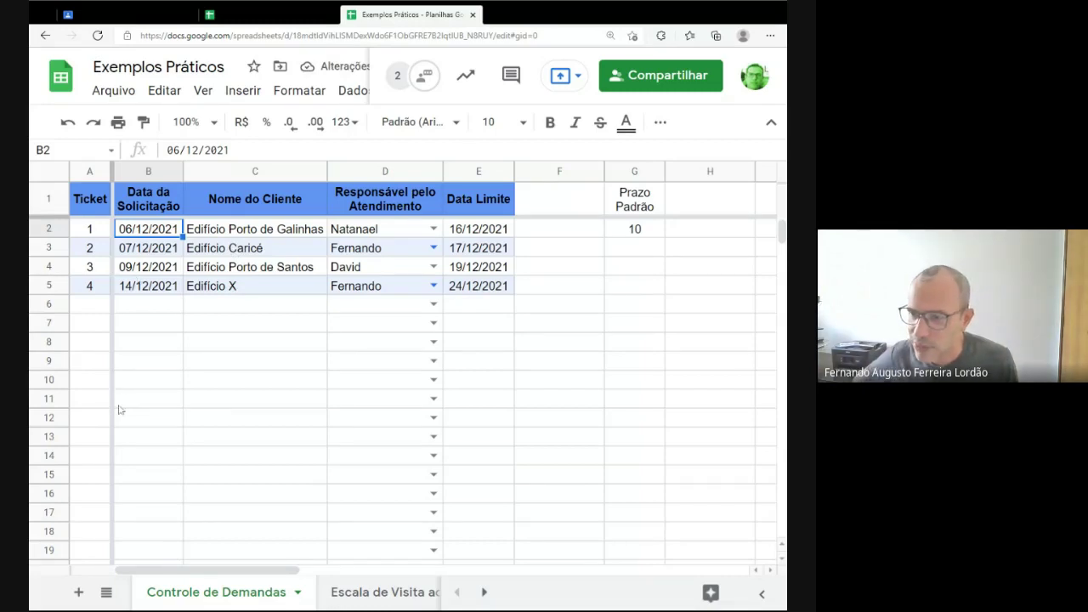
Step: Check that the Ticket column and header row stay in place while moving through the sheet, and review the freeze options
drag(142, 575, 89, 587)
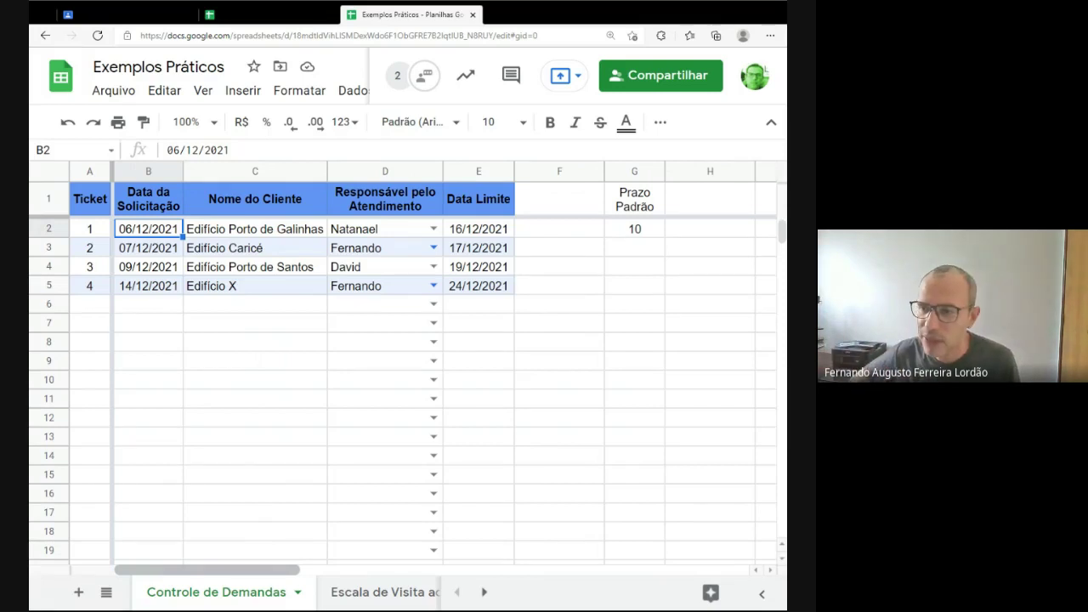
drag(160, 573, 227, 577)
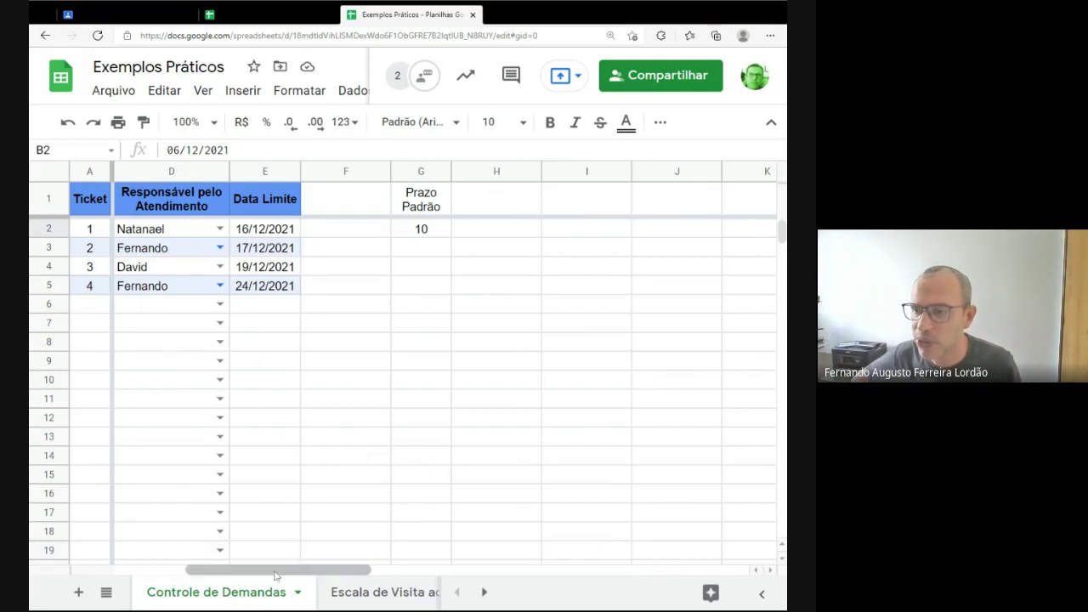
drag(275, 576, 219, 568)
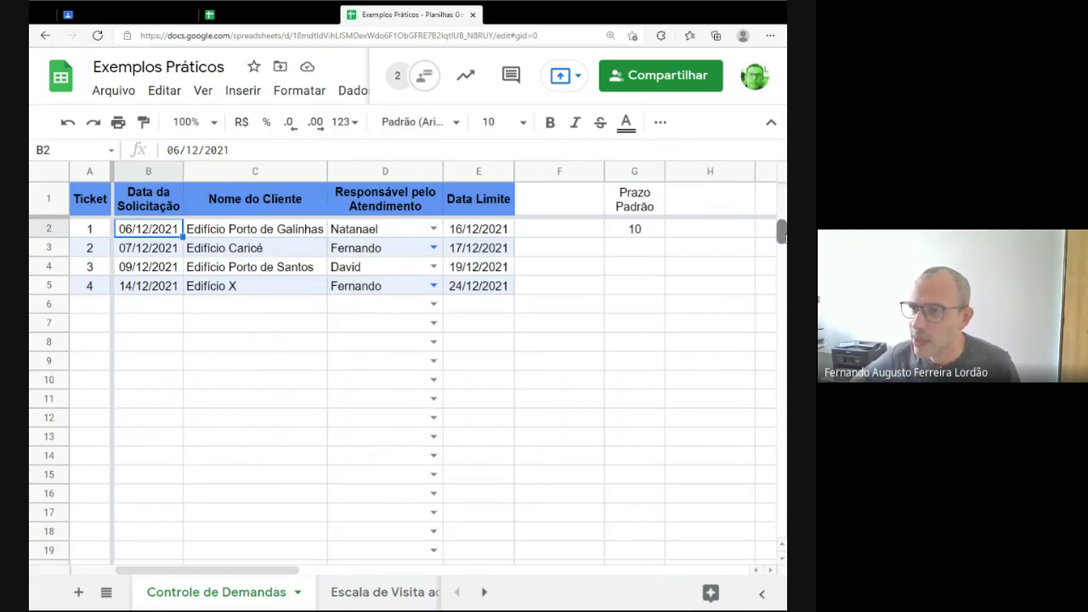
drag(784, 236, 784, 274)
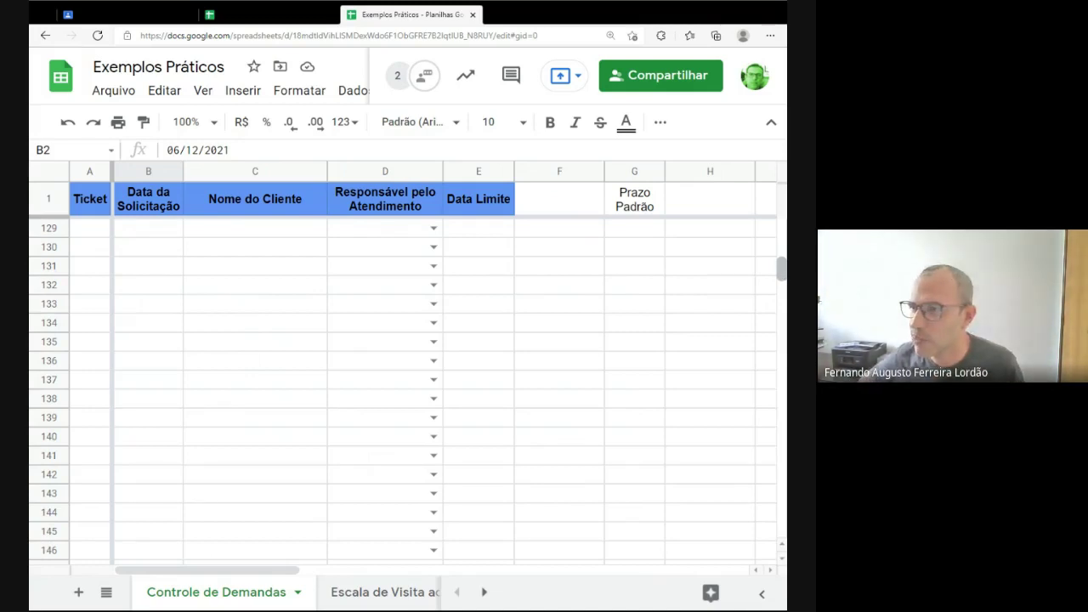
drag(782, 268, 776, 204)
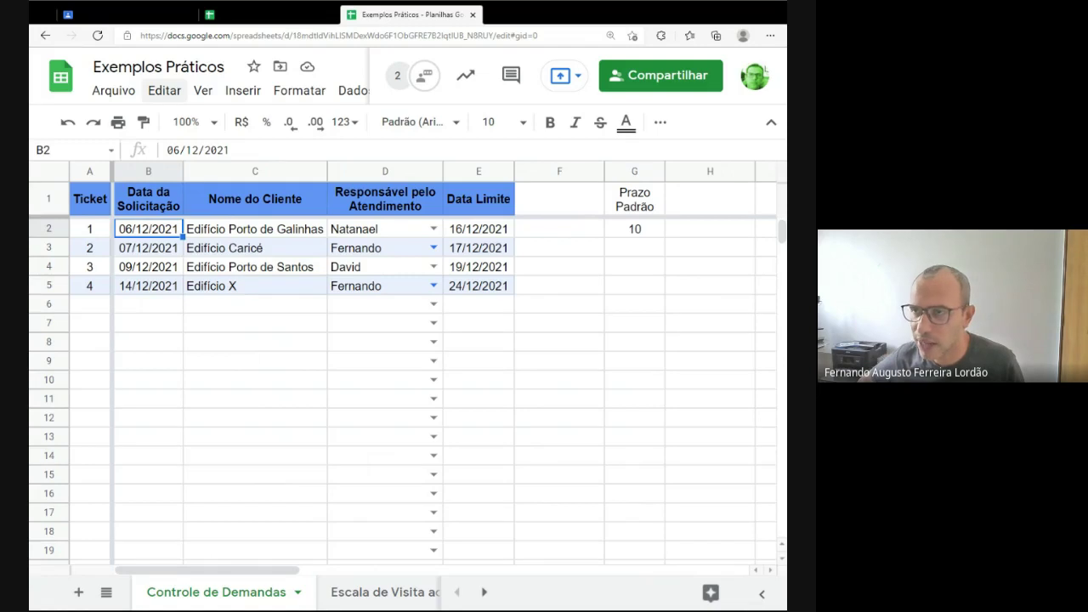
click(202, 96)
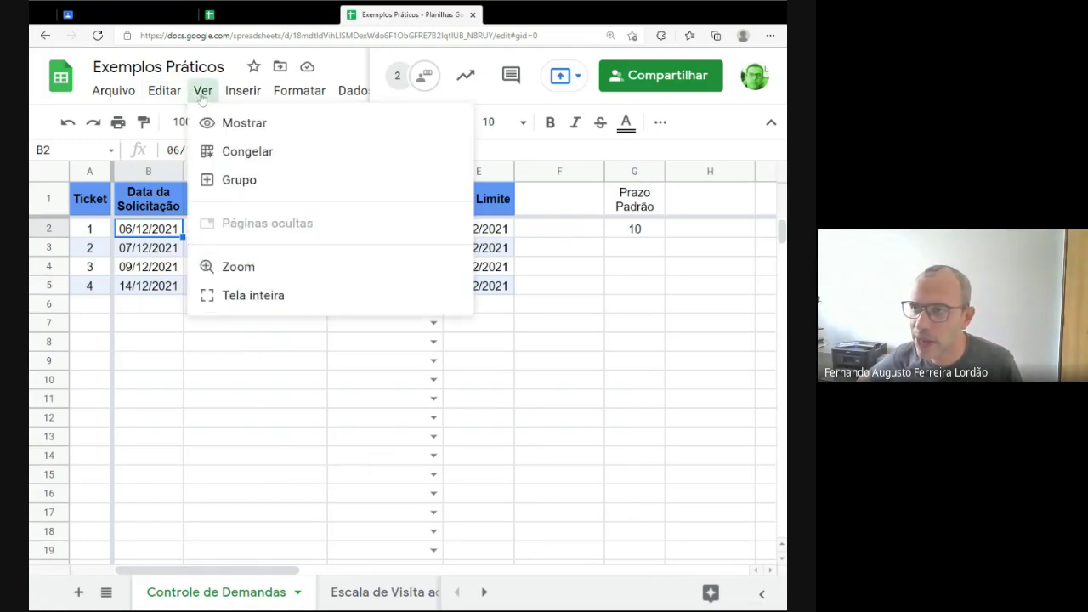
mouse_move(241, 153)
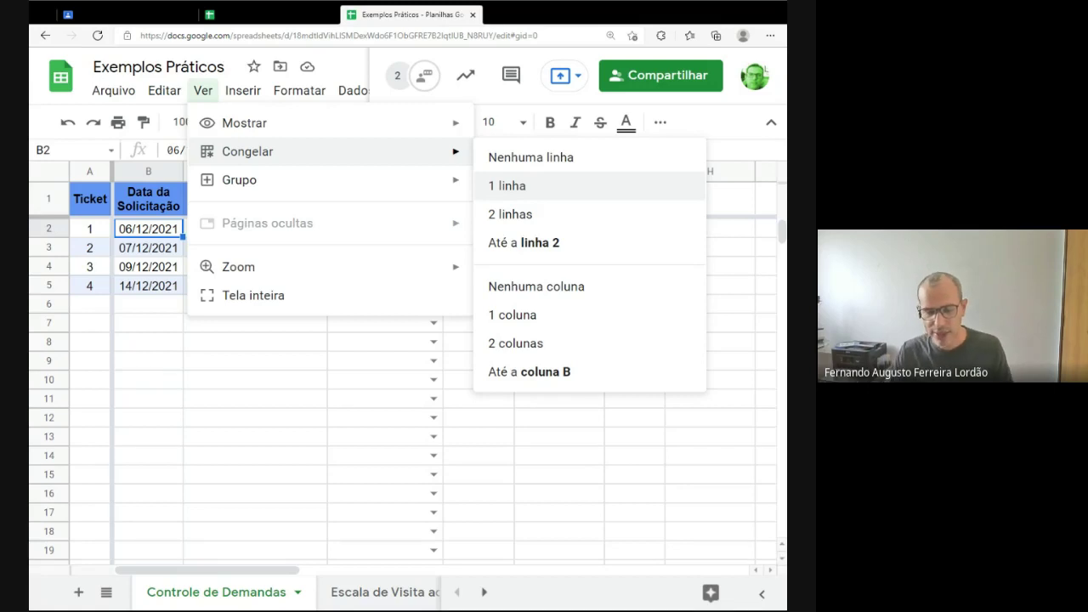
click(316, 425)
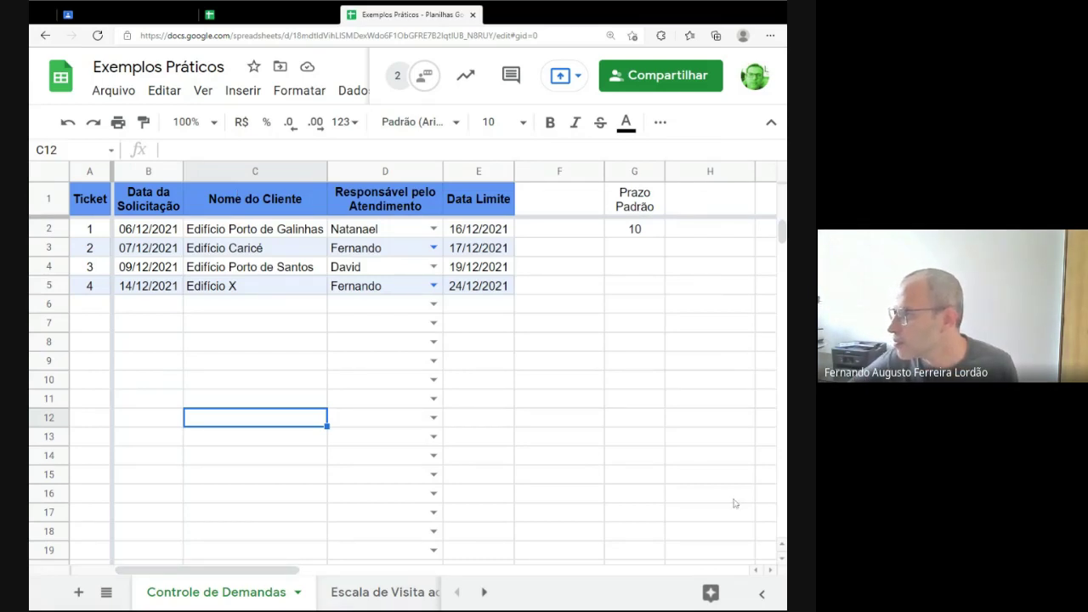
Step: Open the data validation rule of B5 and review its criteria choices, keeping Data and em ou antes de
click(170, 268)
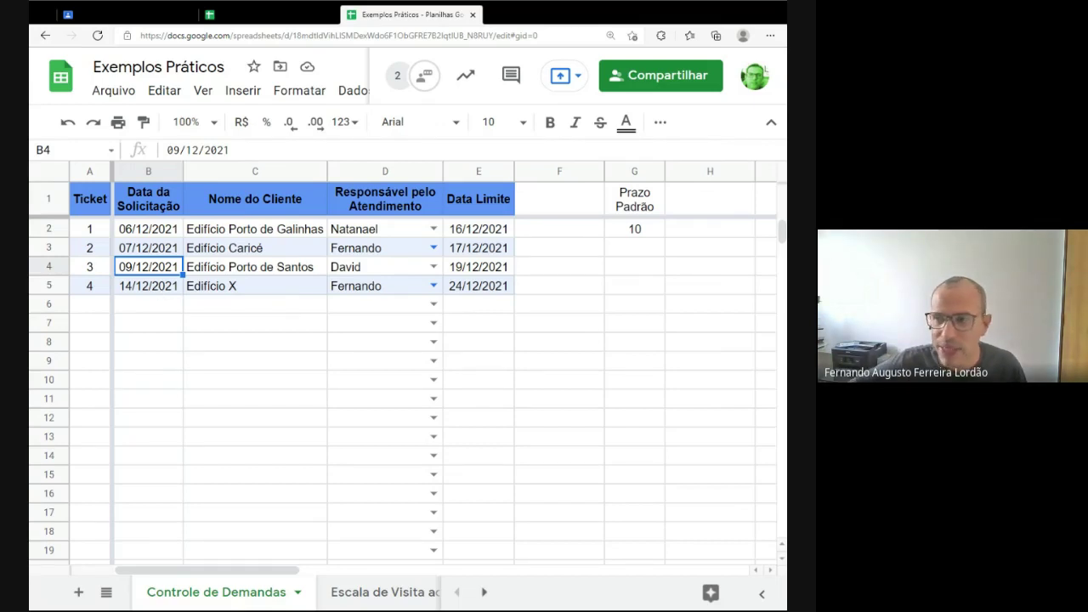
click(138, 293)
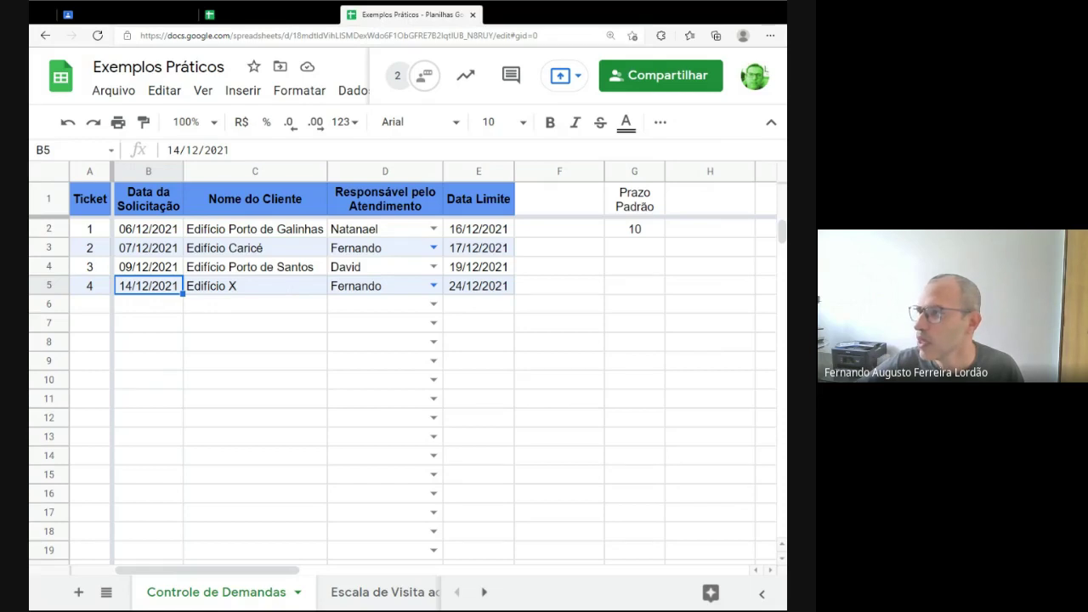
drag(787, 306, 859, 307)
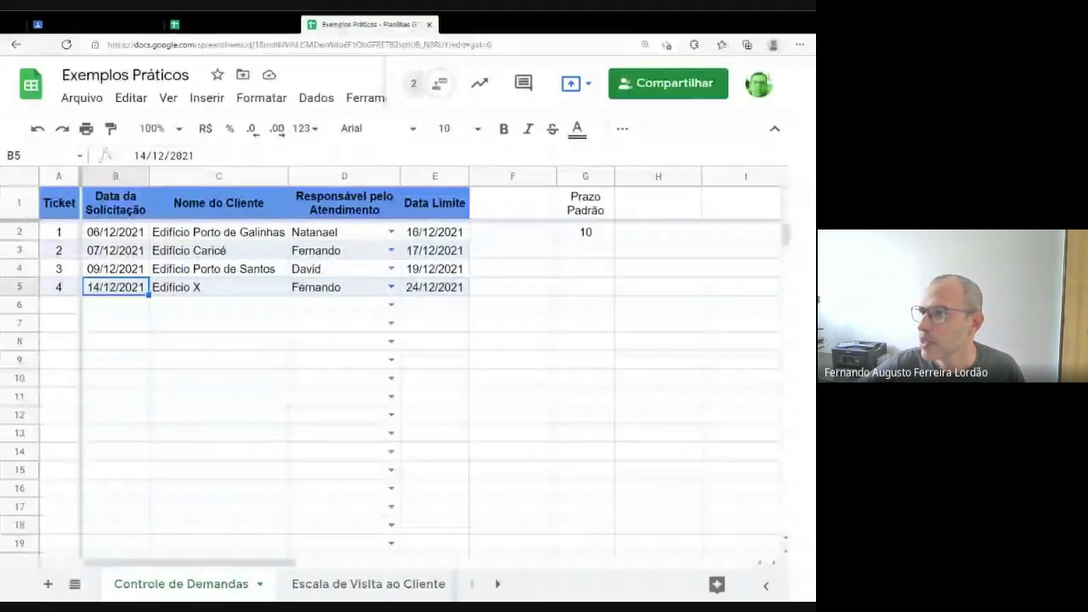
click(313, 99)
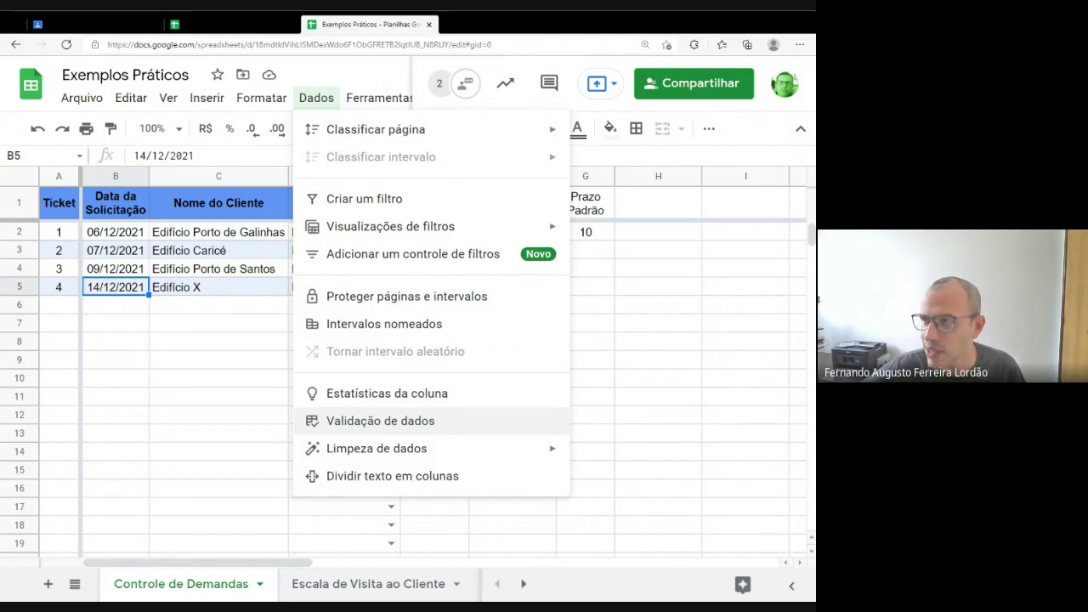
click(387, 425)
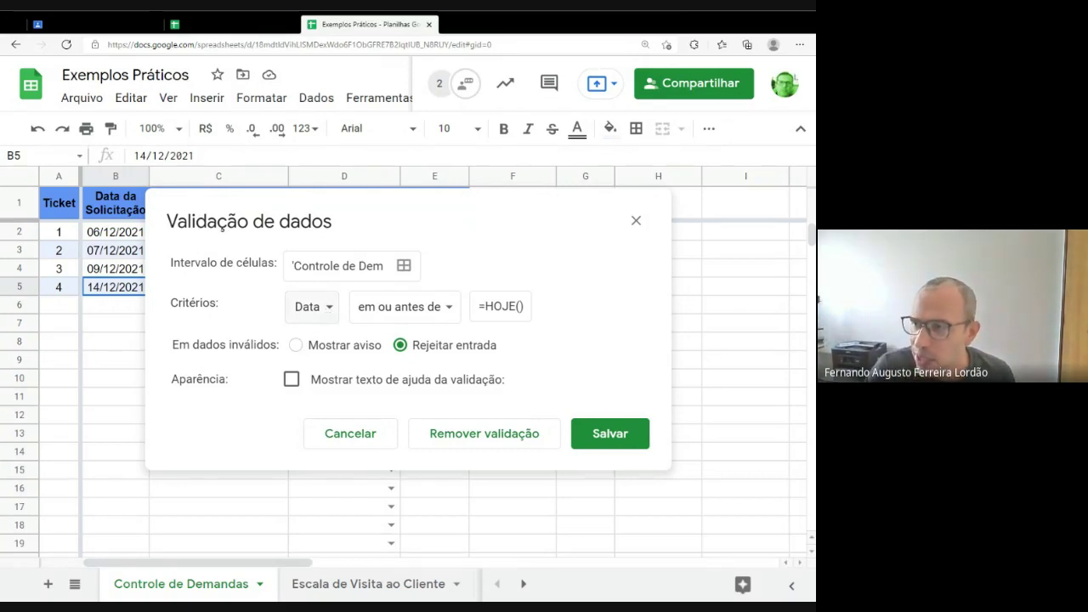
click(316, 310)
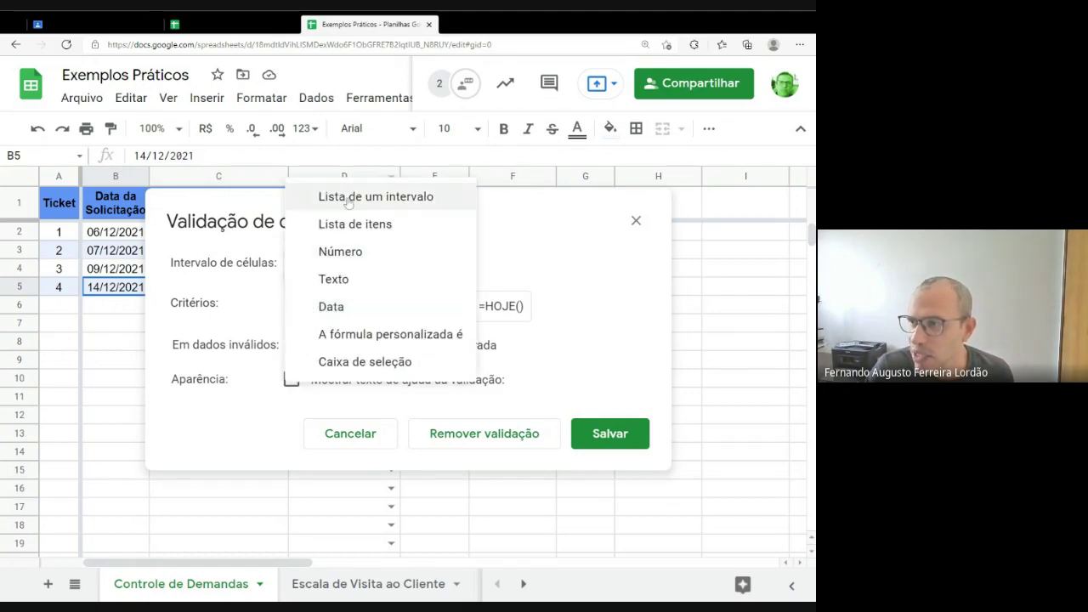
click(338, 310)
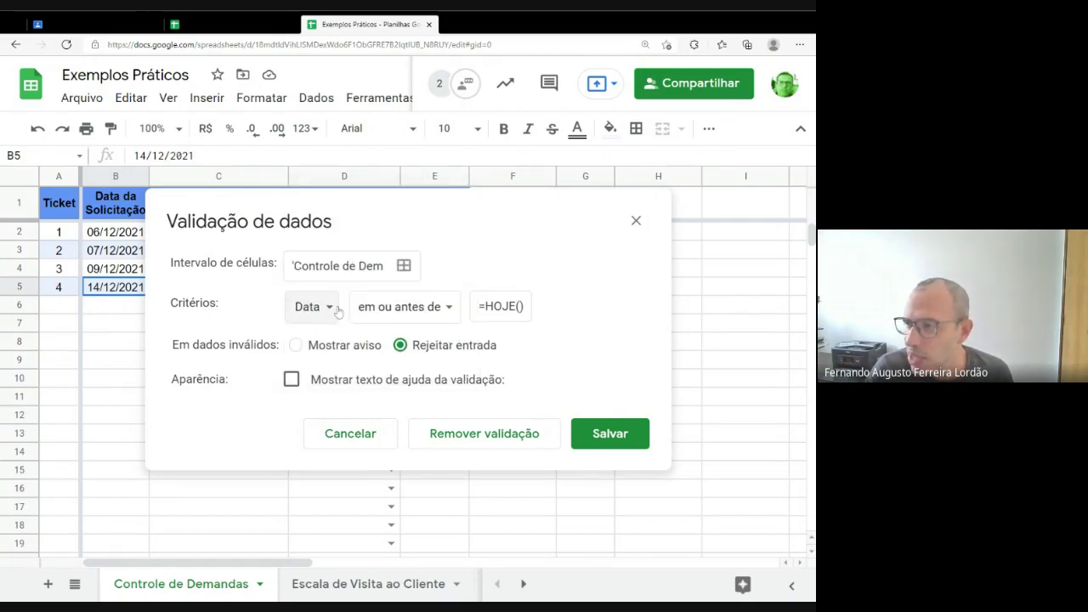
click(387, 311)
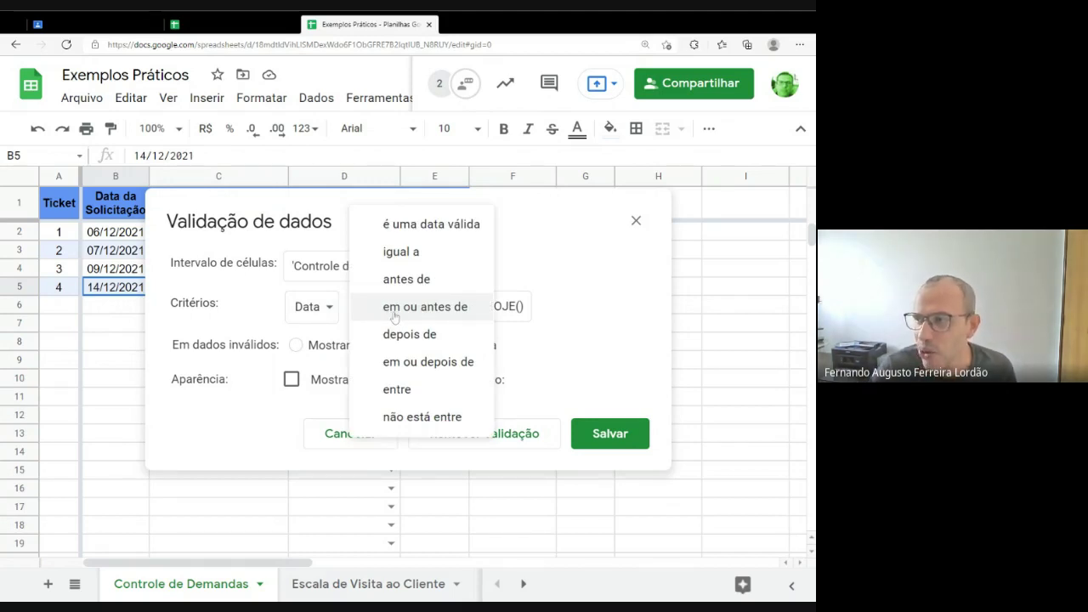
click(400, 307)
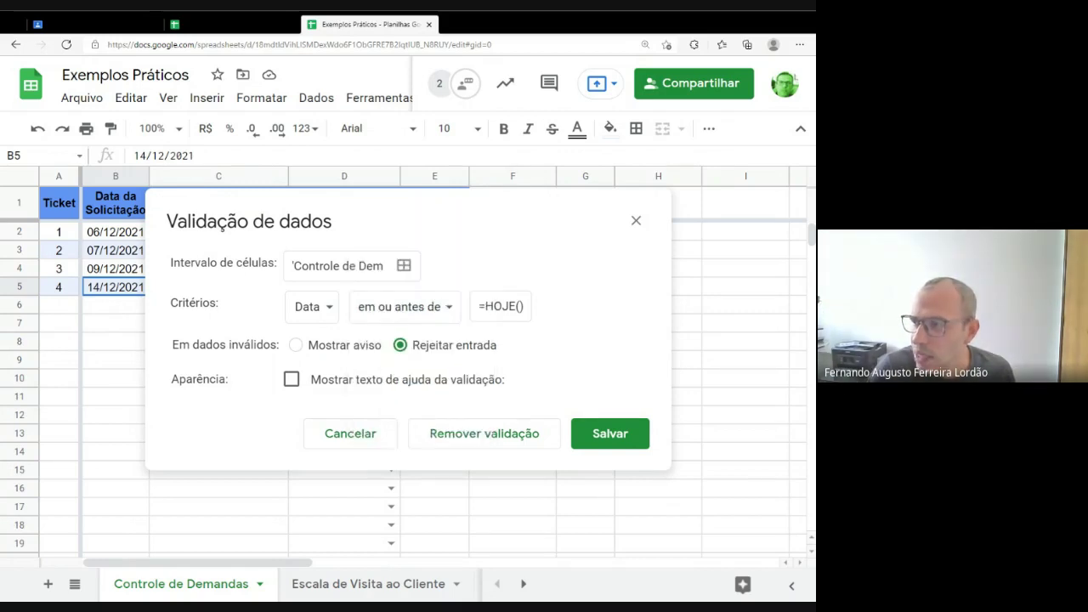
Step: Examine the equals sign and the HOJE() function in B5's validation criterion, keep =HOJE(), and save the rule
drag(481, 307, 554, 320)
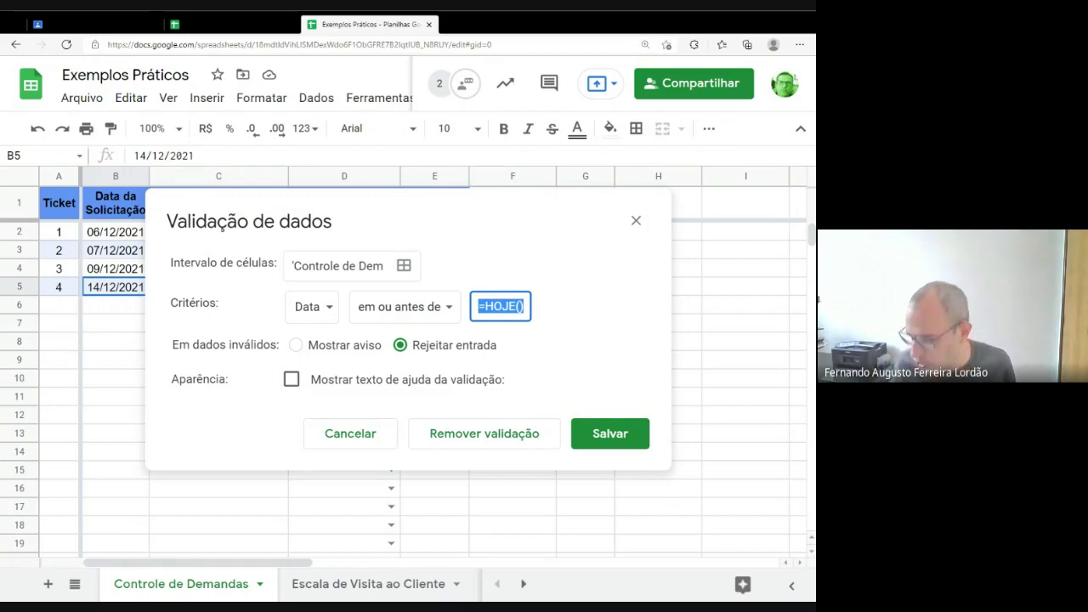
key(Left)
key(shift+Right)
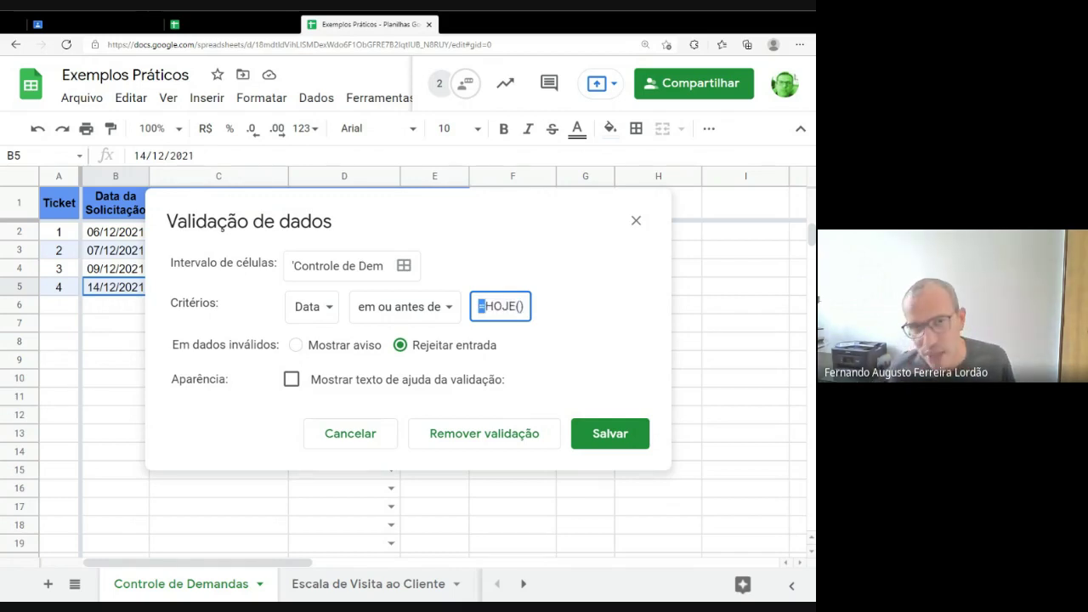
key(Right)
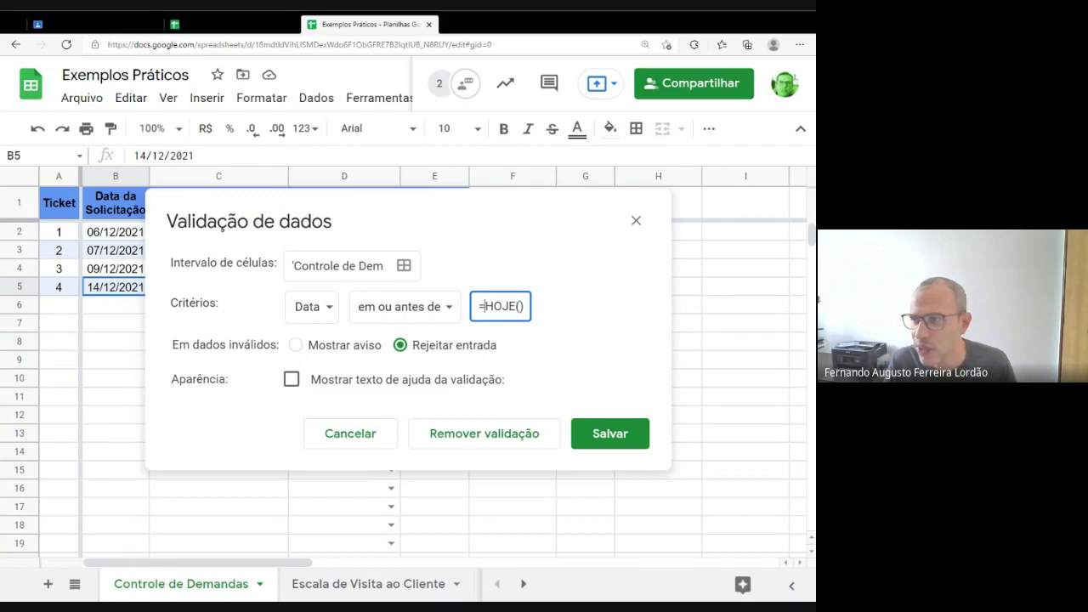
key(shift+Right)
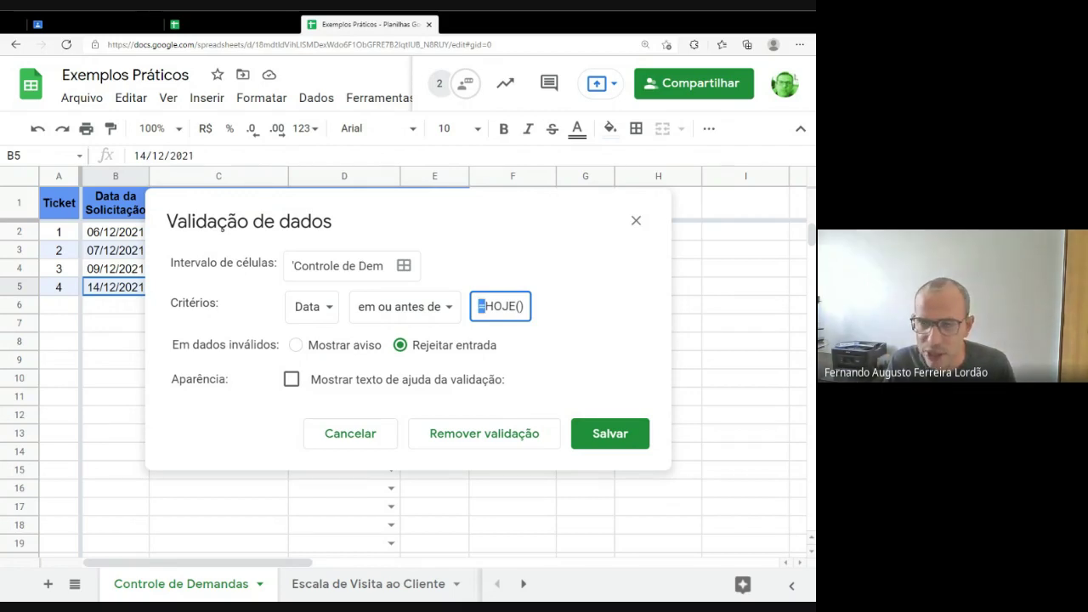
key(Right)
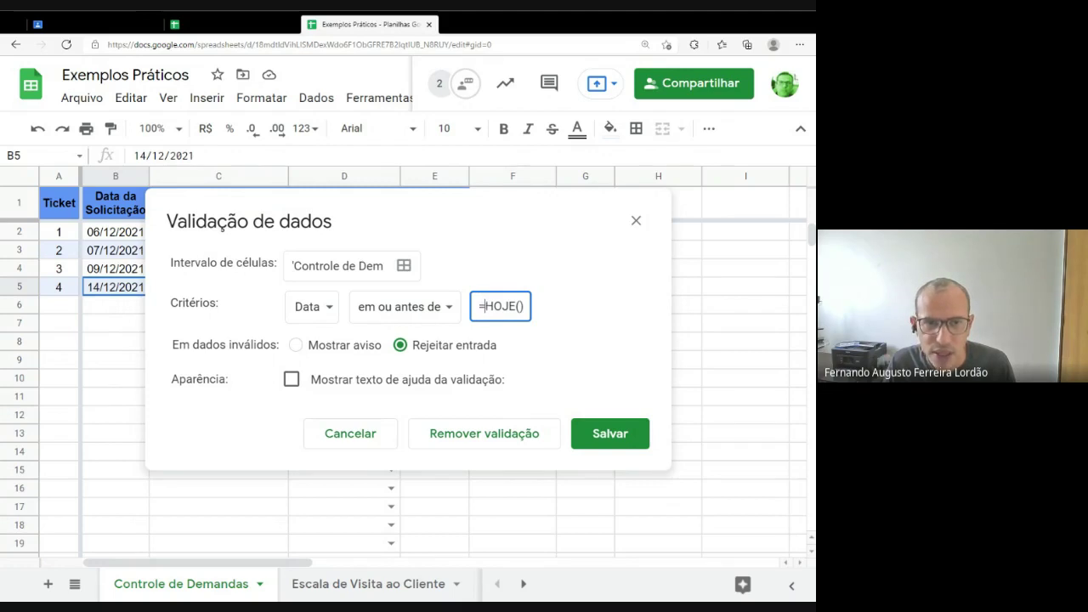
key(shift+End)
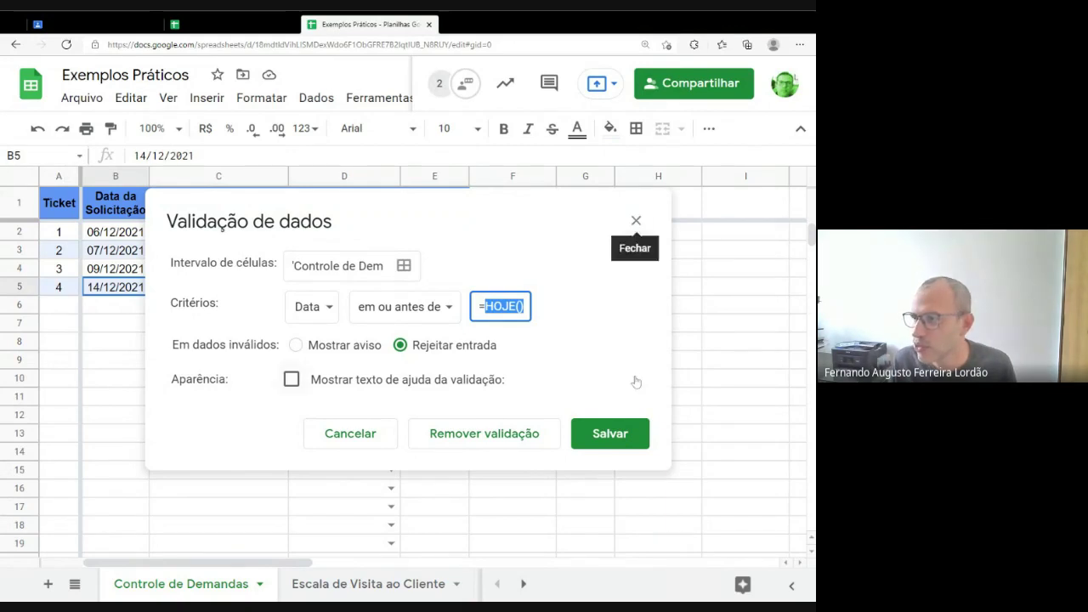
click(626, 427)
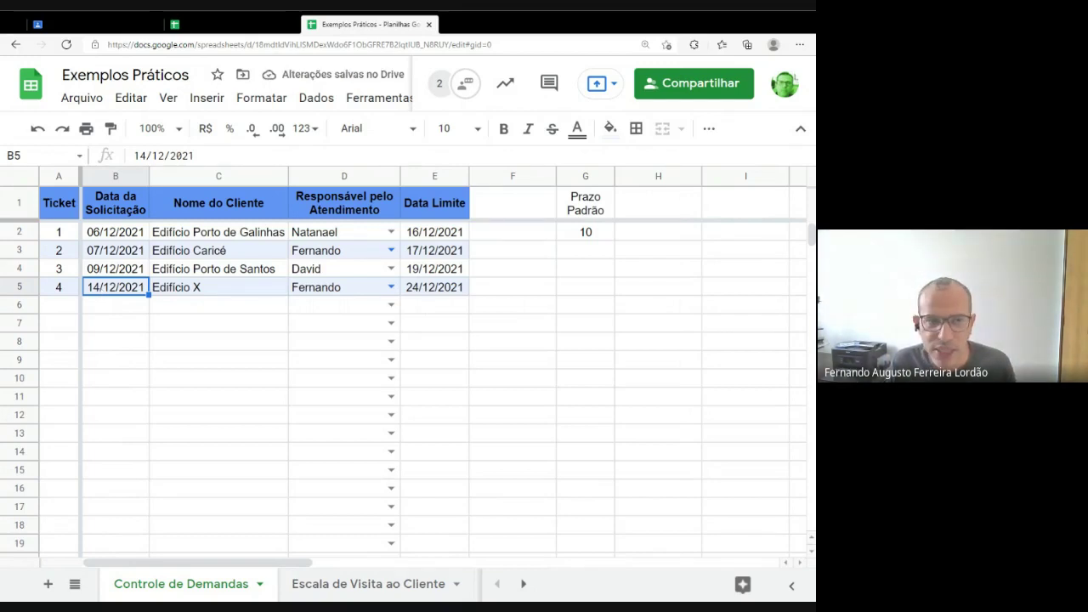
Step: Try to change the request date in B5 to 14/12/2022 to test the validation rule
double_click(101, 289)
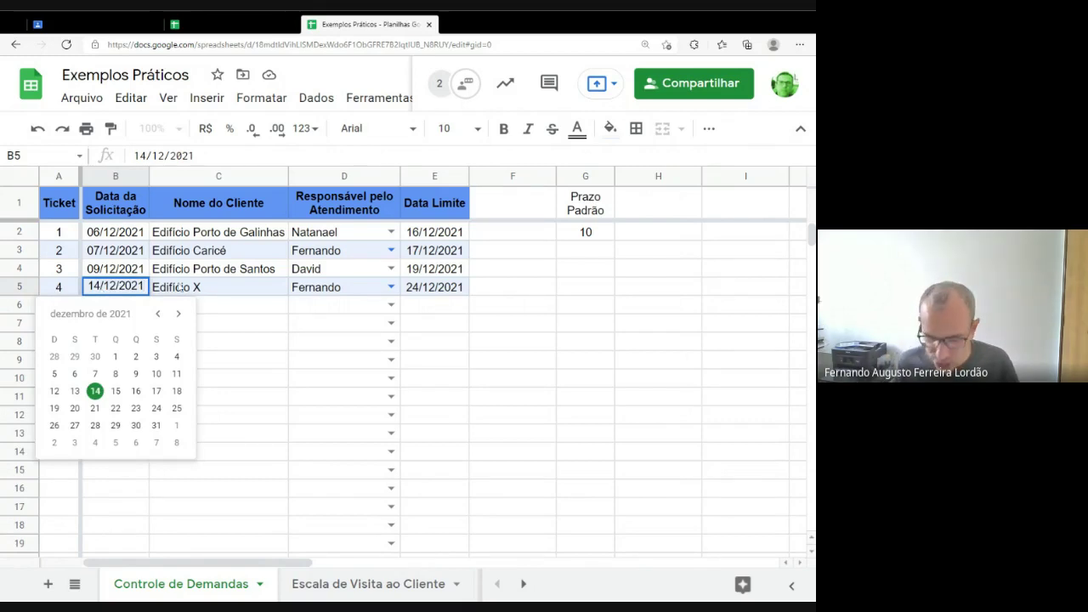
key(BackSpace)
text(2)
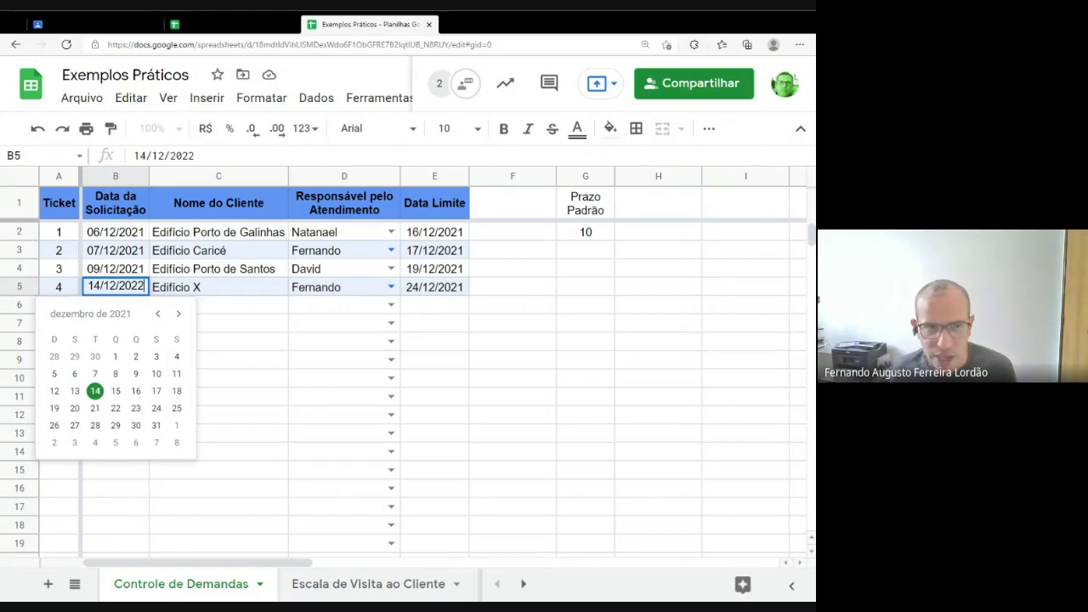
key(Return)
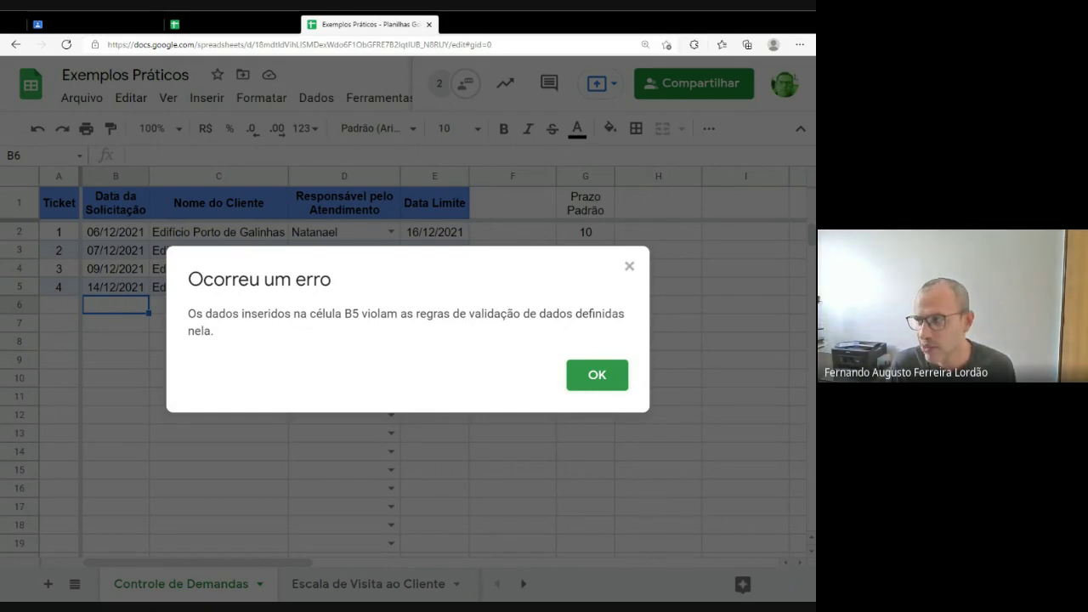
click(629, 268)
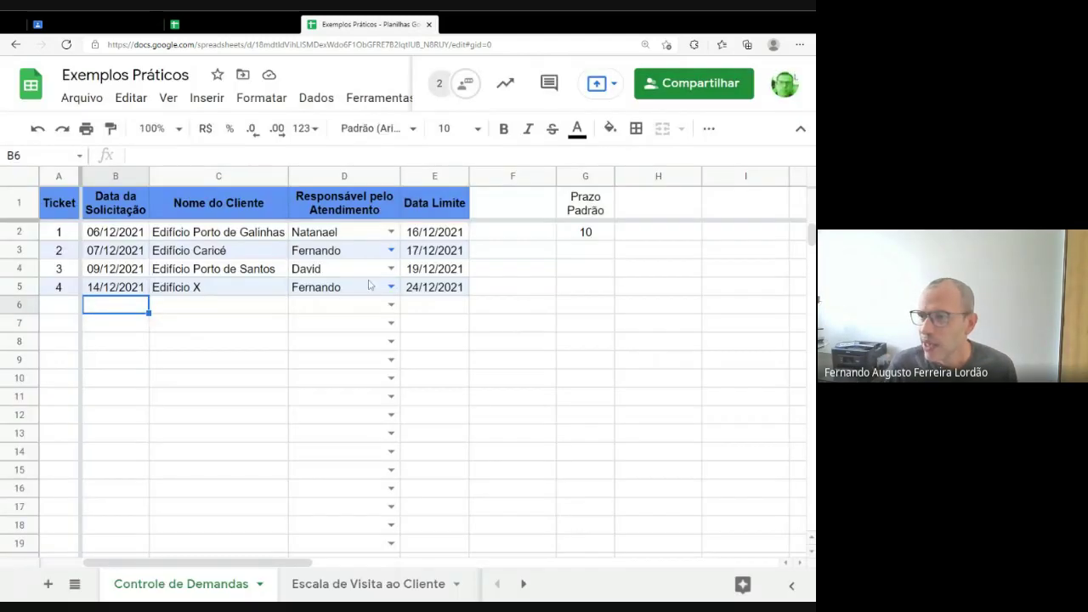
Step: Change the initial of the responsible person's name in D5 to a lowercase f to test the list validation
click(103, 291)
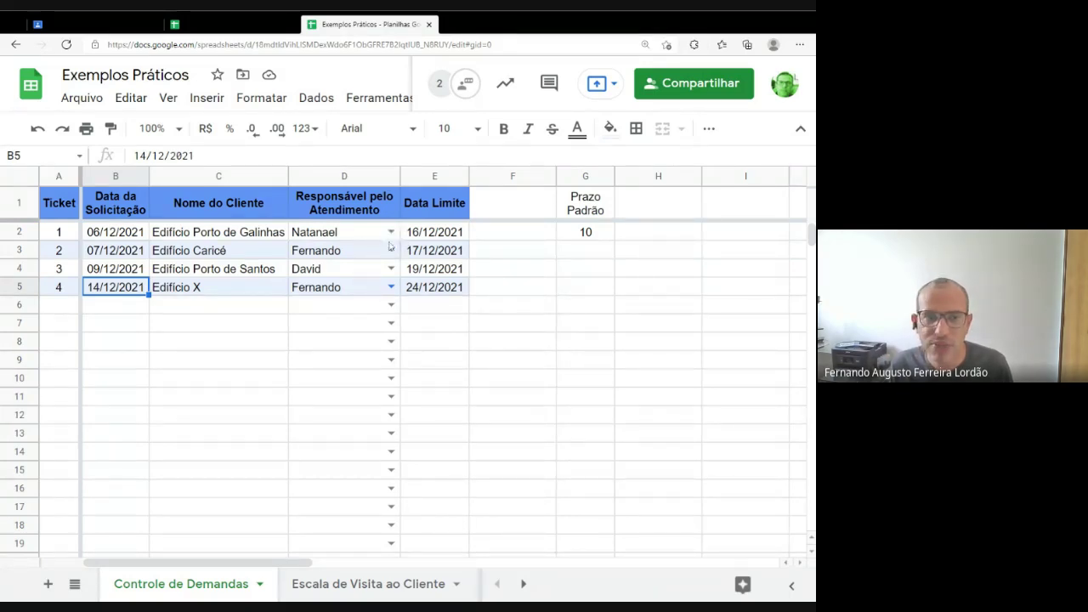
click(391, 288)
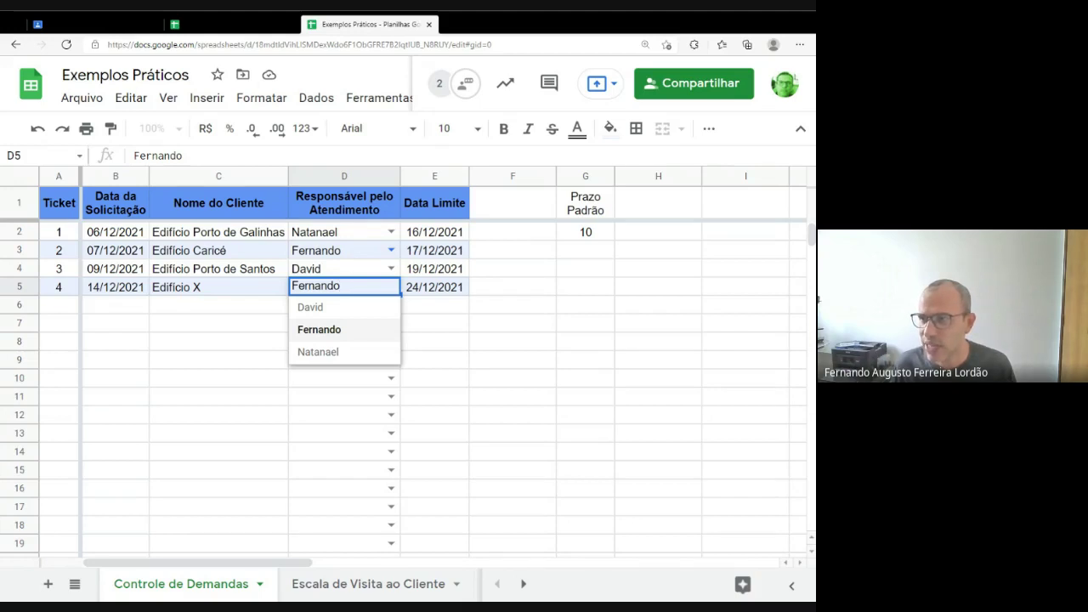
key(Home)
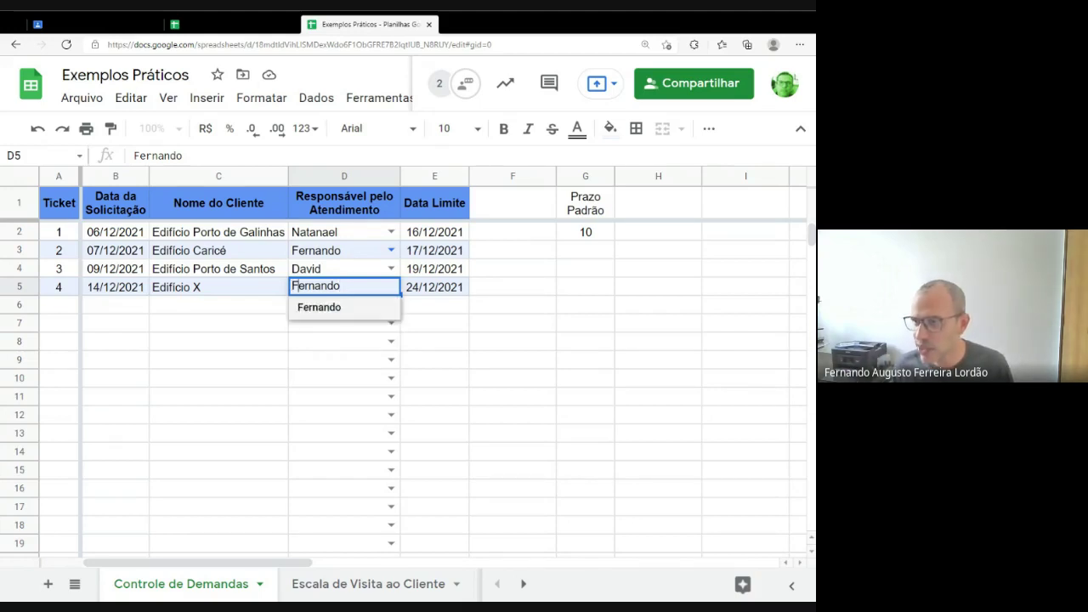
key(Delete)
text(f)
key(Return)
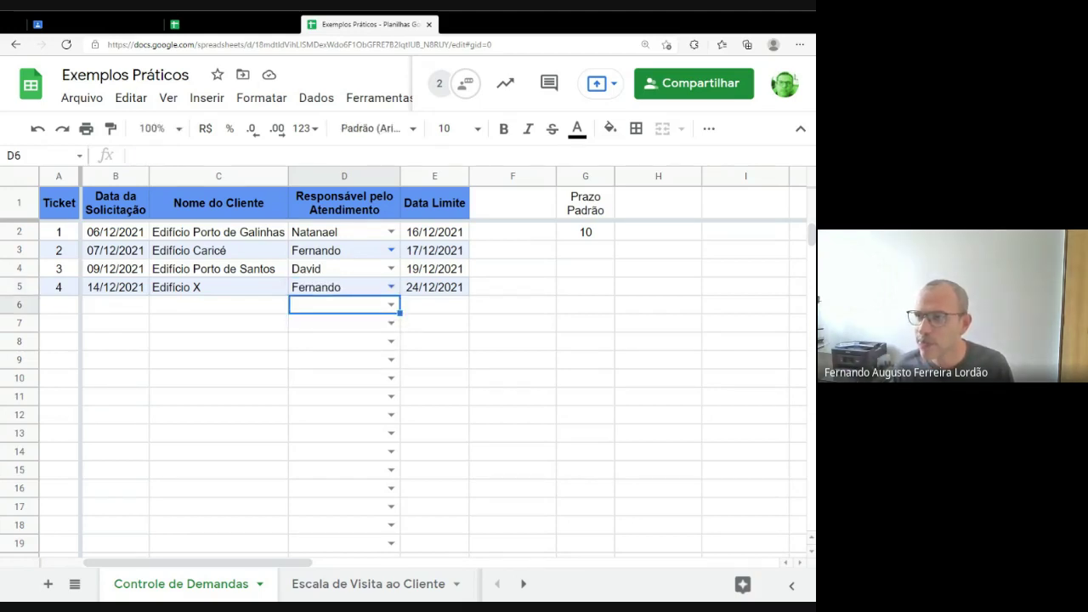
Step: Try to enter the responsible person's name in D5 without its first letter, and review which values the rule accepts
key(Up)
key(Return)
key(Home)
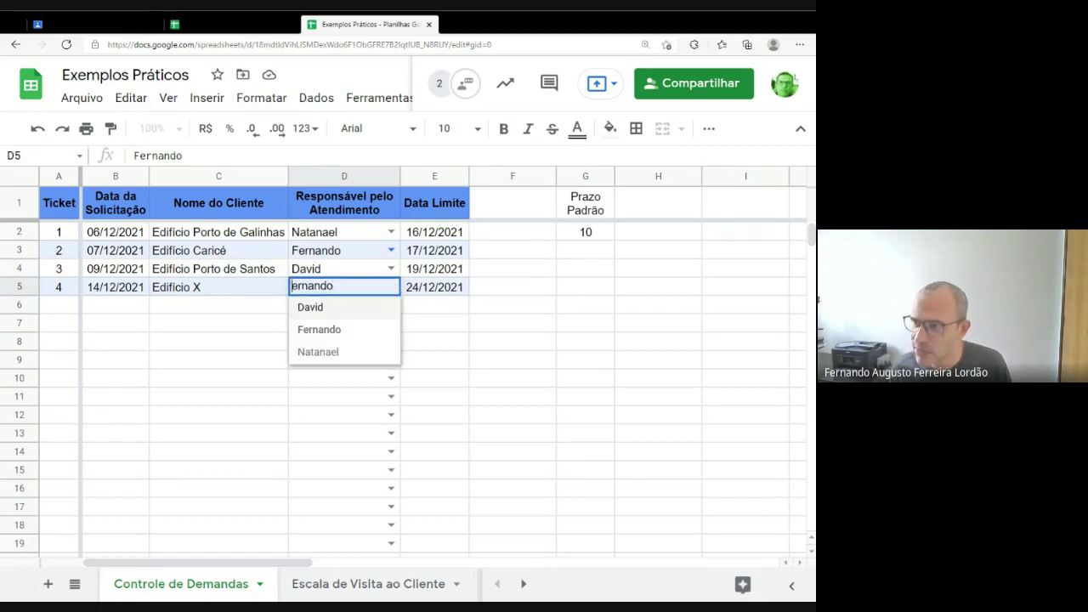
key(Delete)
text(f)
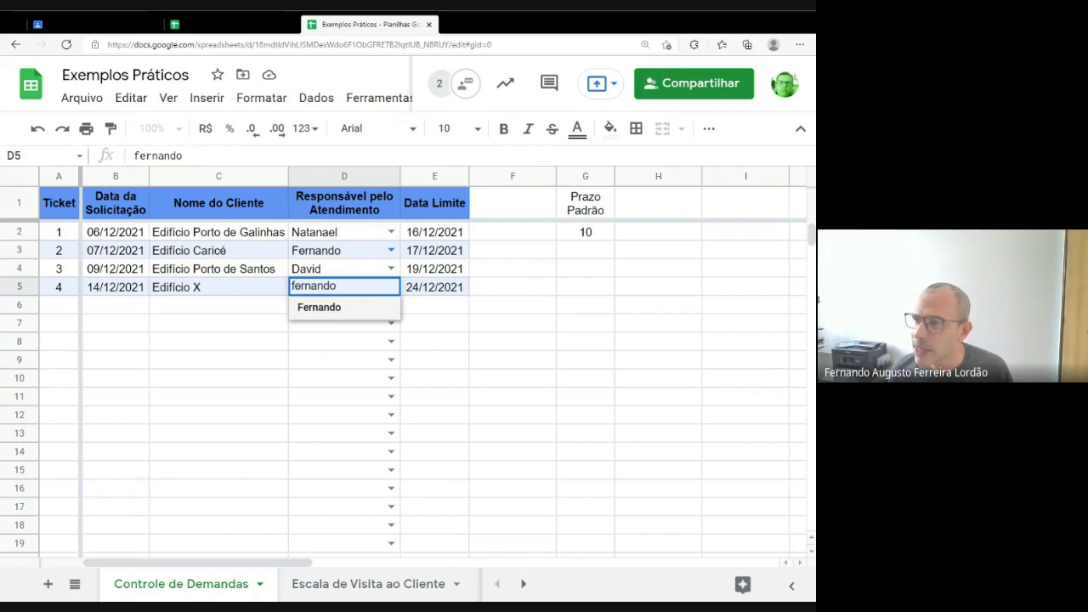
key(Delete)
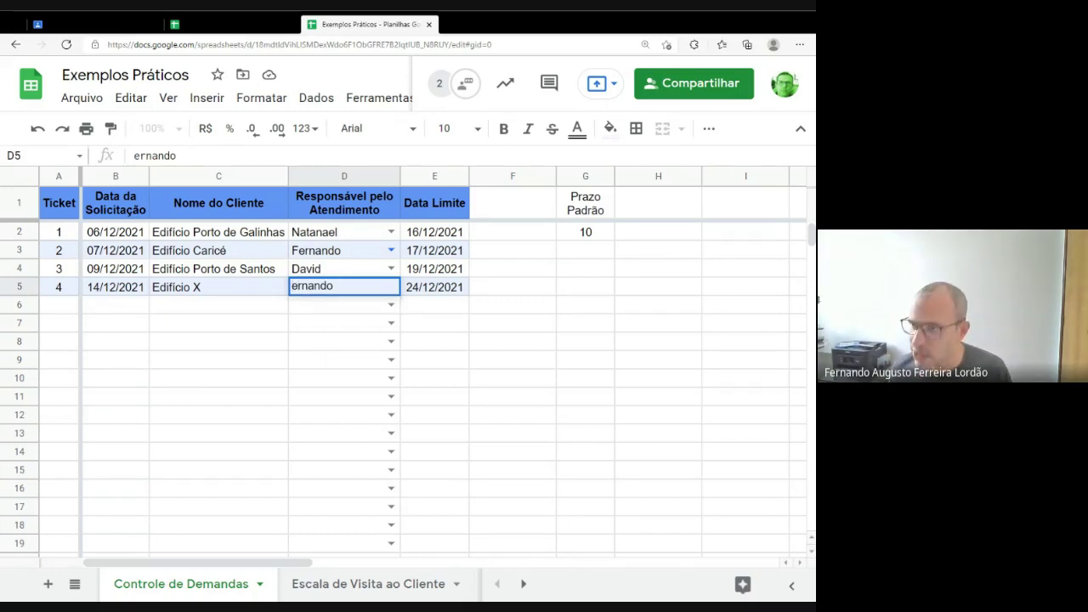
key(Return)
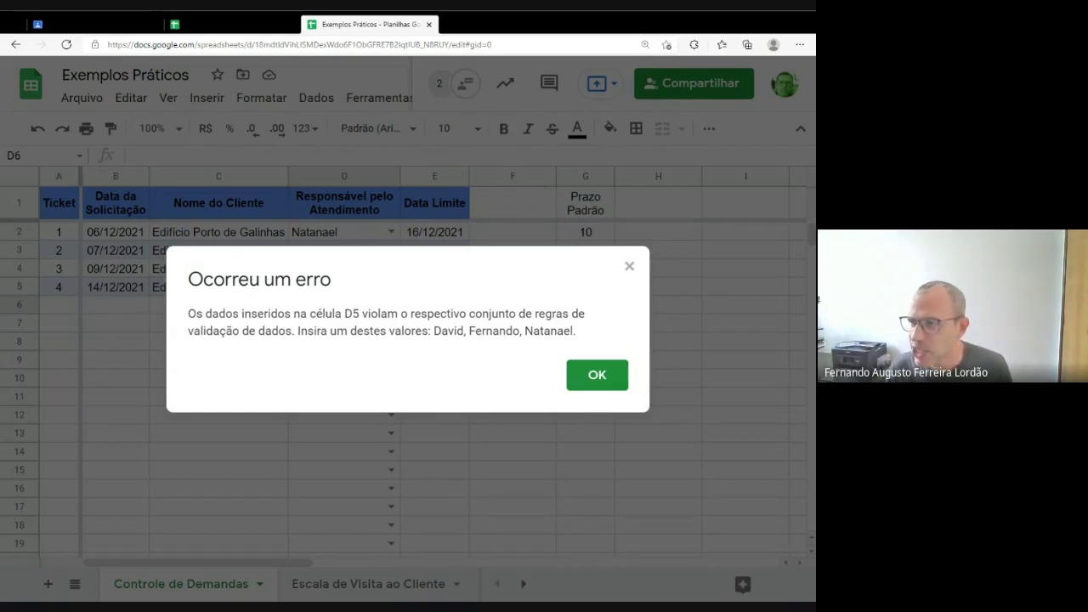
drag(297, 331, 586, 344)
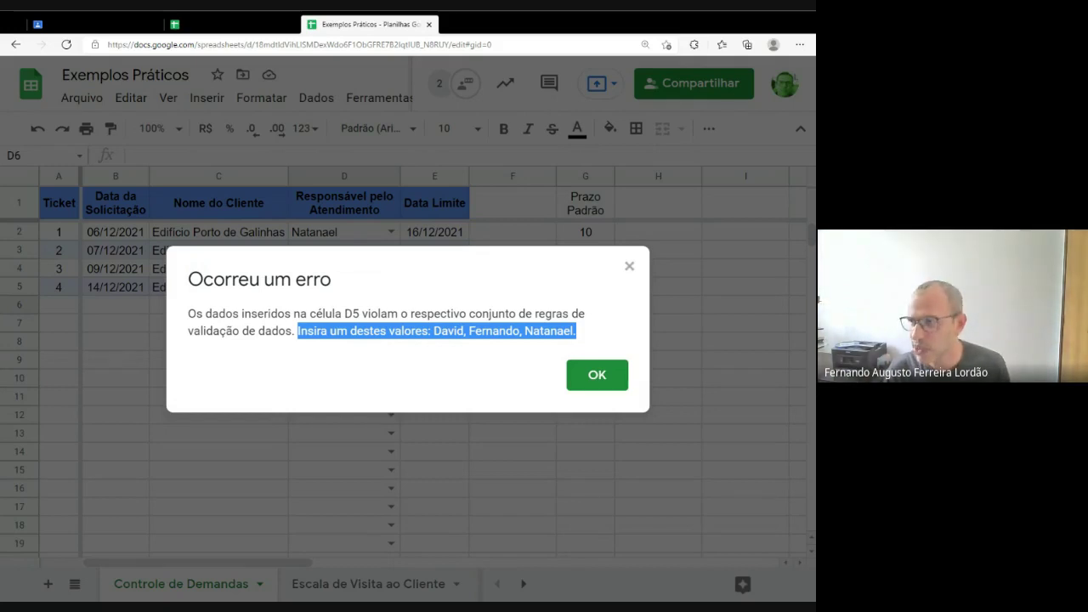
click(597, 375)
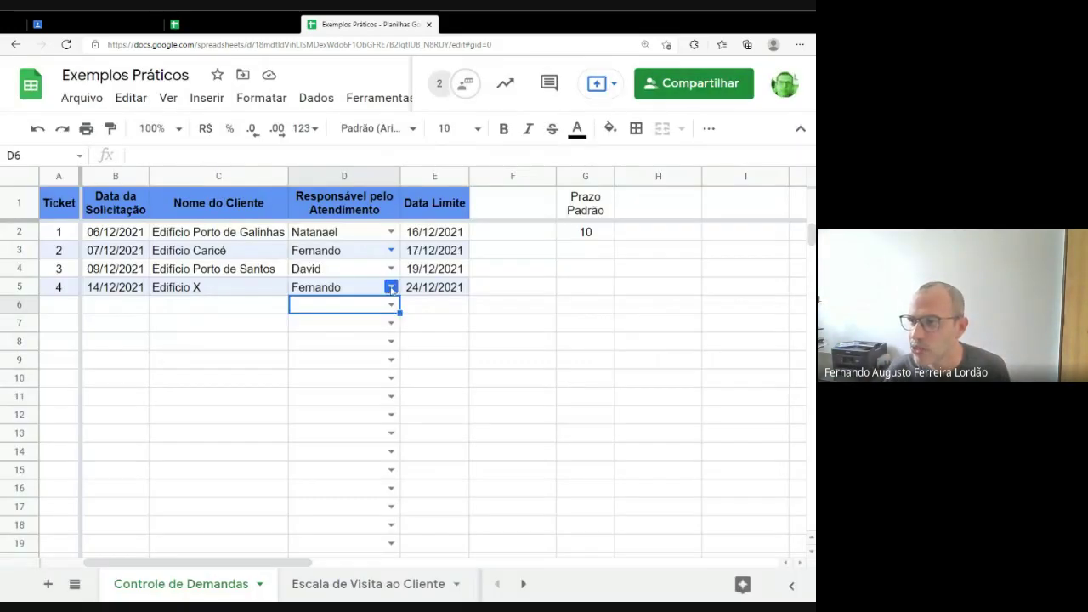
Step: Open the data validation rule of D5 and review its criteria choices, keeping Lista de itens
click(329, 290)
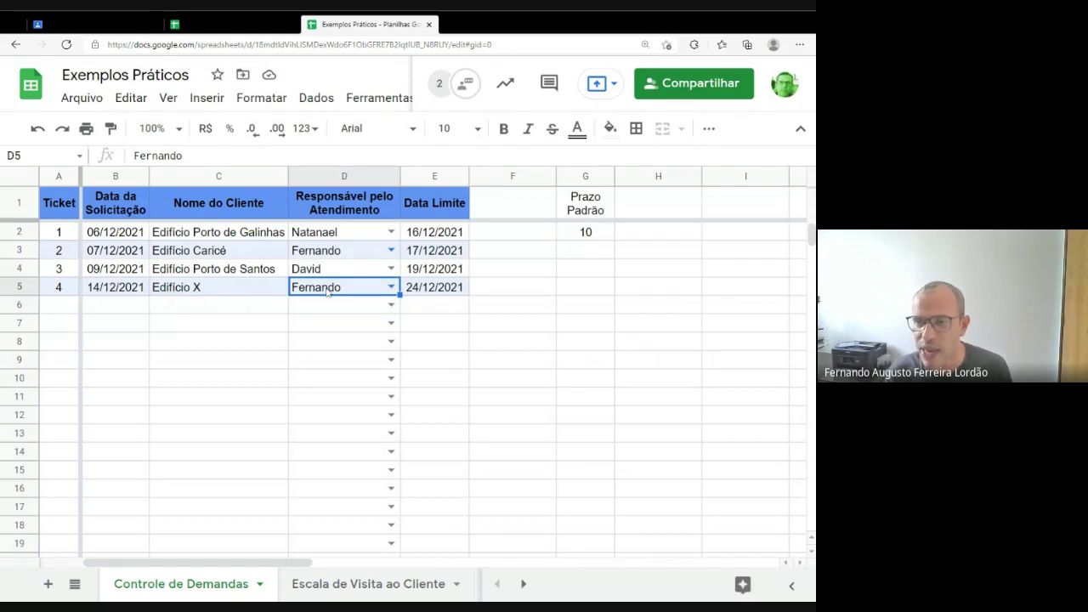
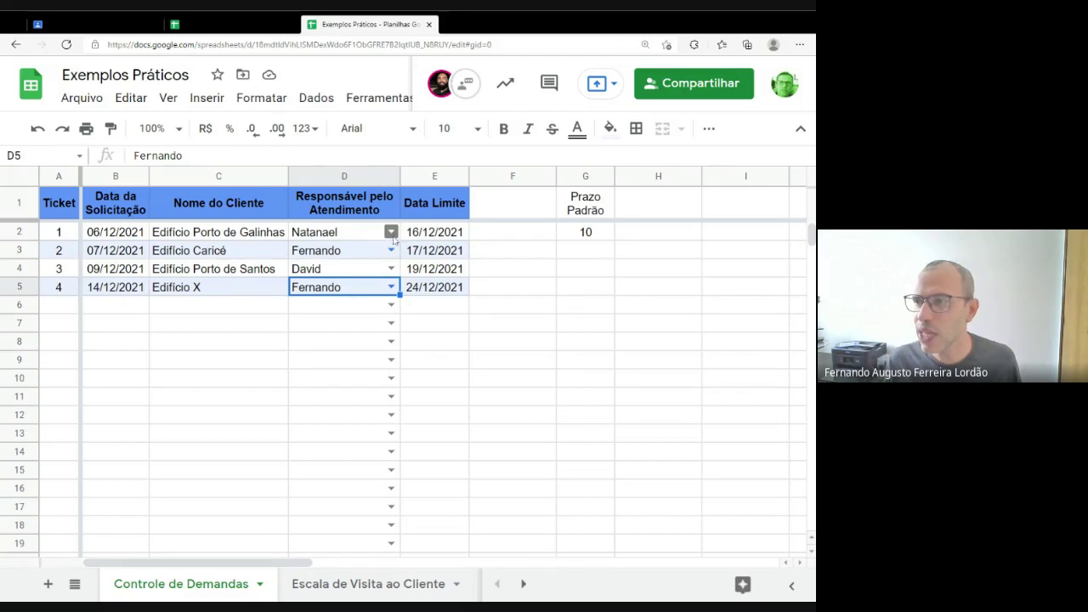
click(303, 106)
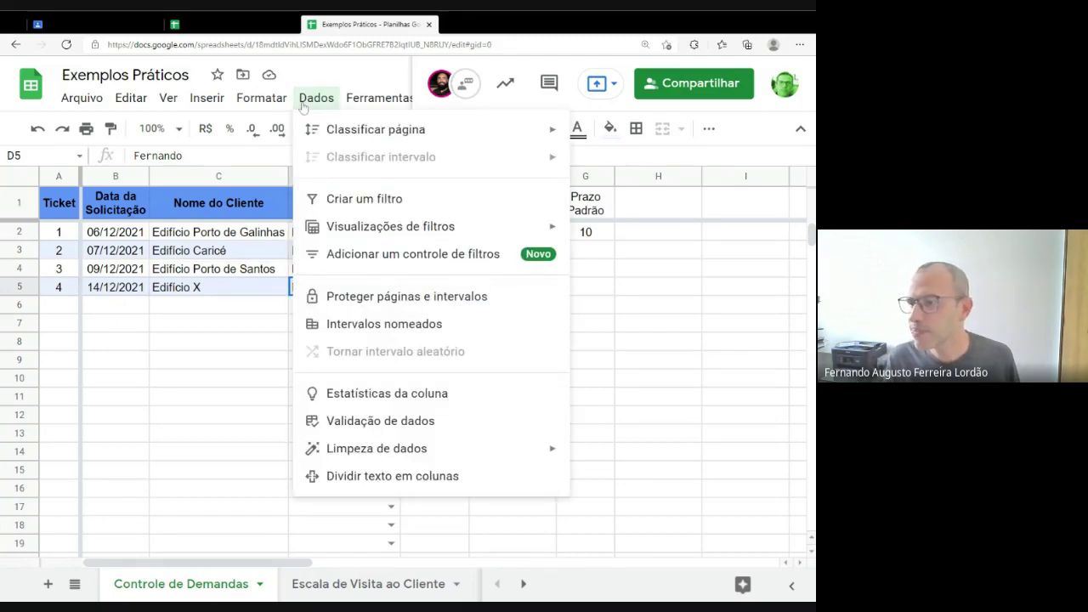
click(348, 422)
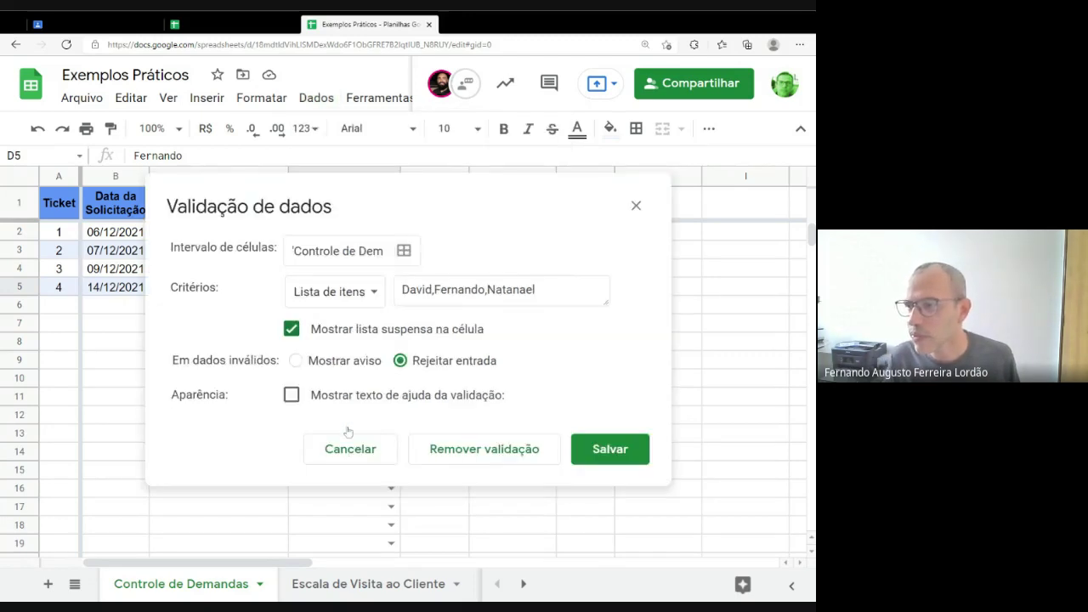
click(358, 296)
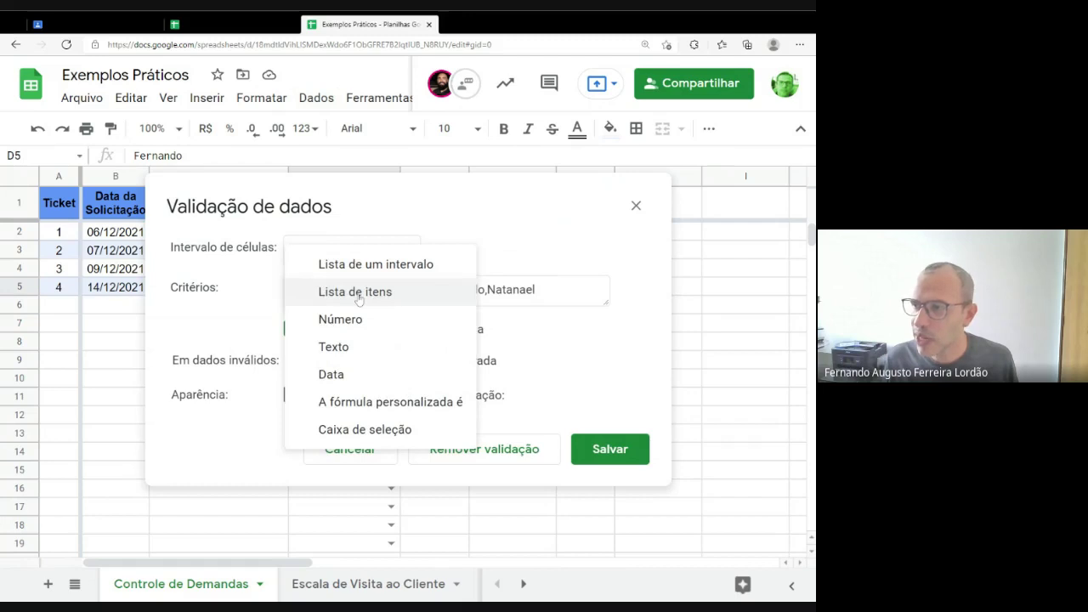
click(343, 298)
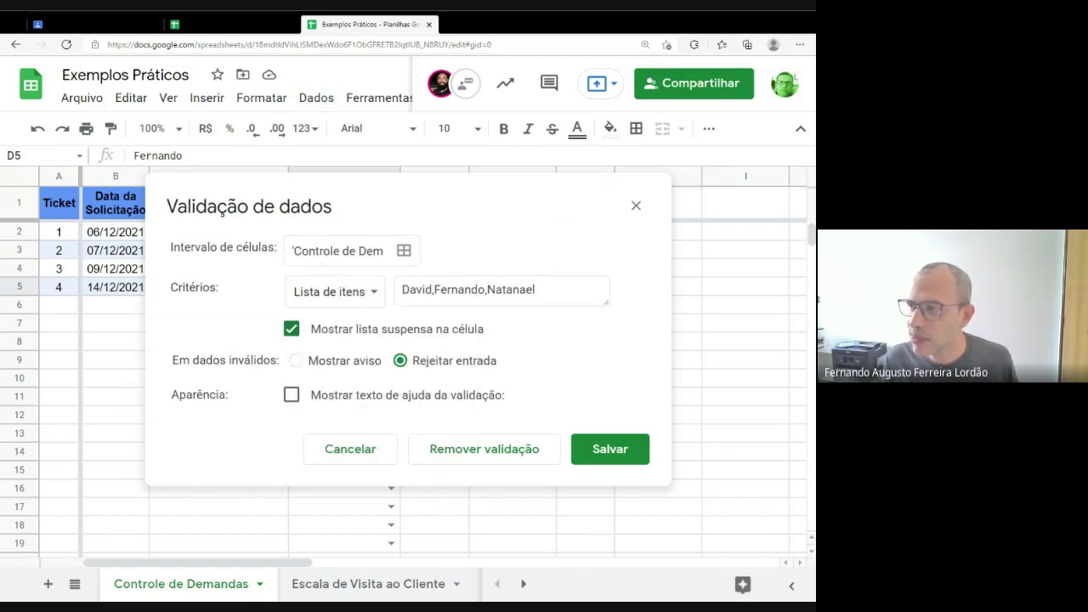
Step: Examine each comma-separated name in the item list of D5's validation criterion
drag(402, 290, 536, 290)
click(425, 290)
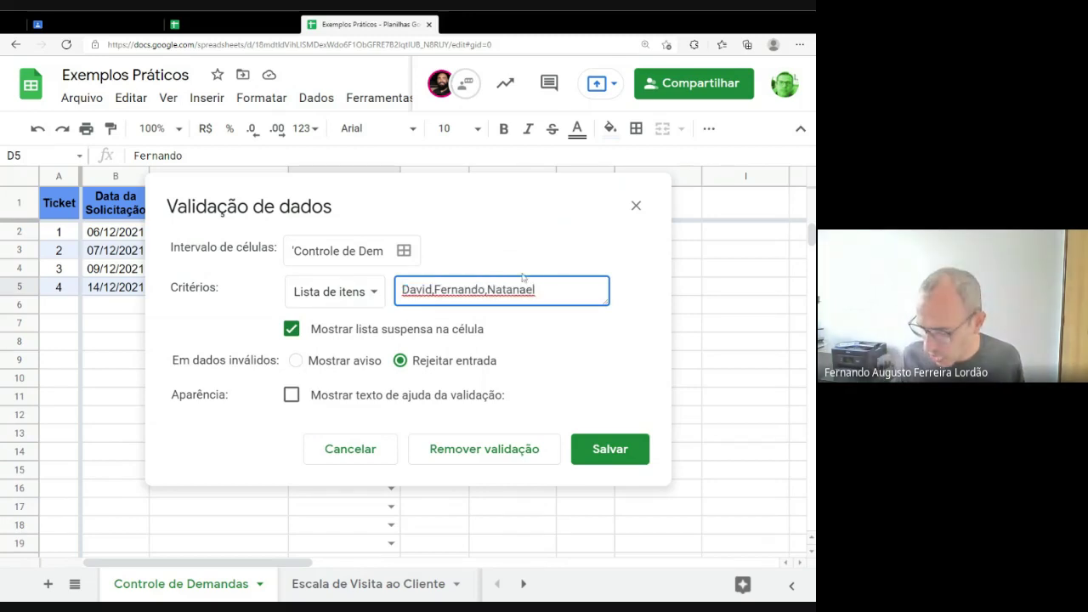
key(ctrl+shift+Left)
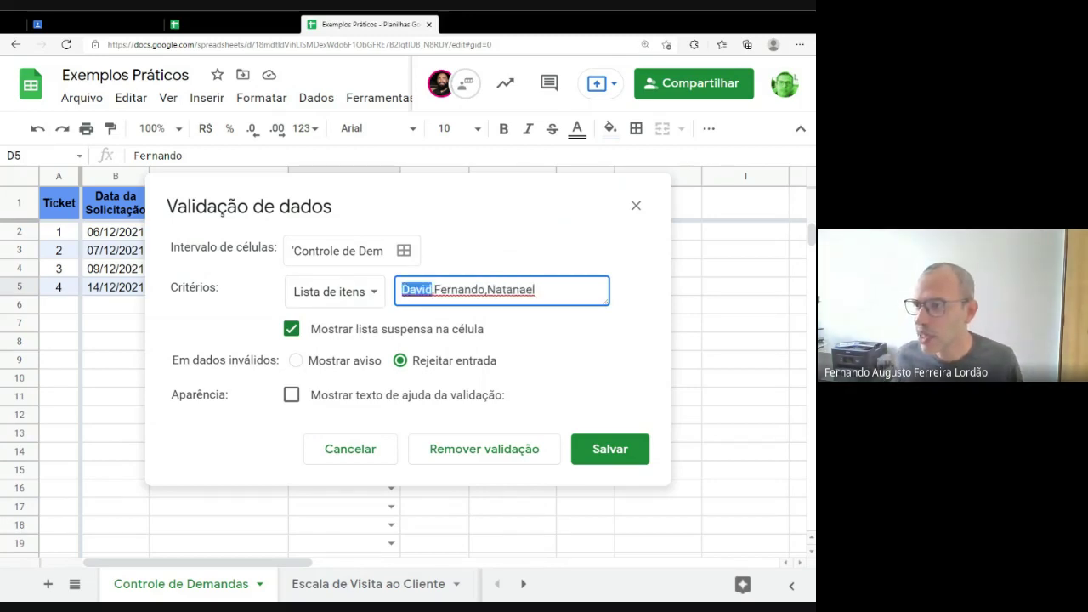
key(Right)
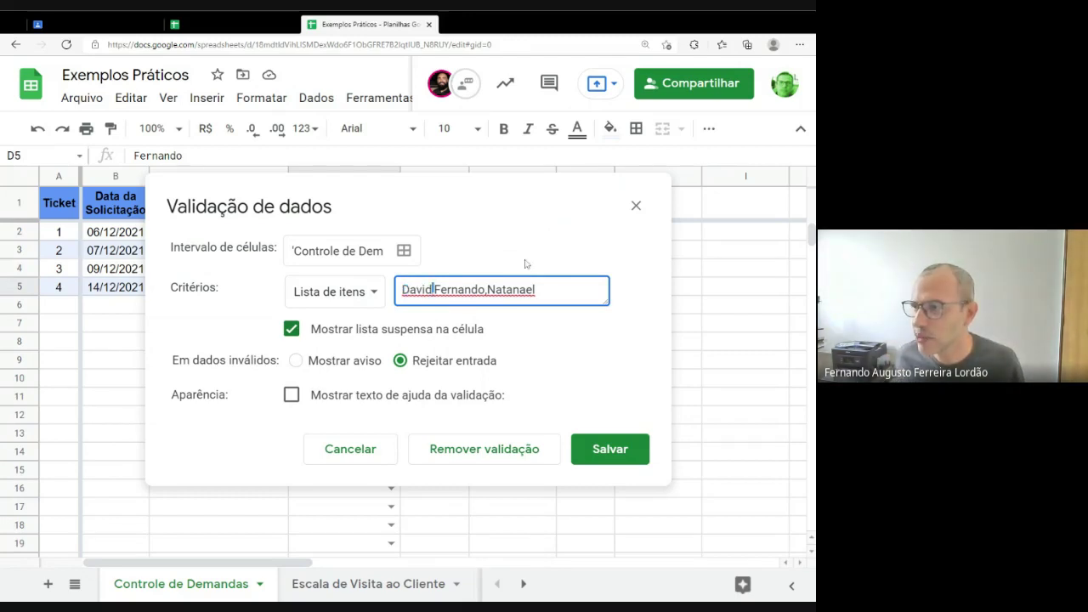
key(ctrl+shift+Right)
key(Right)
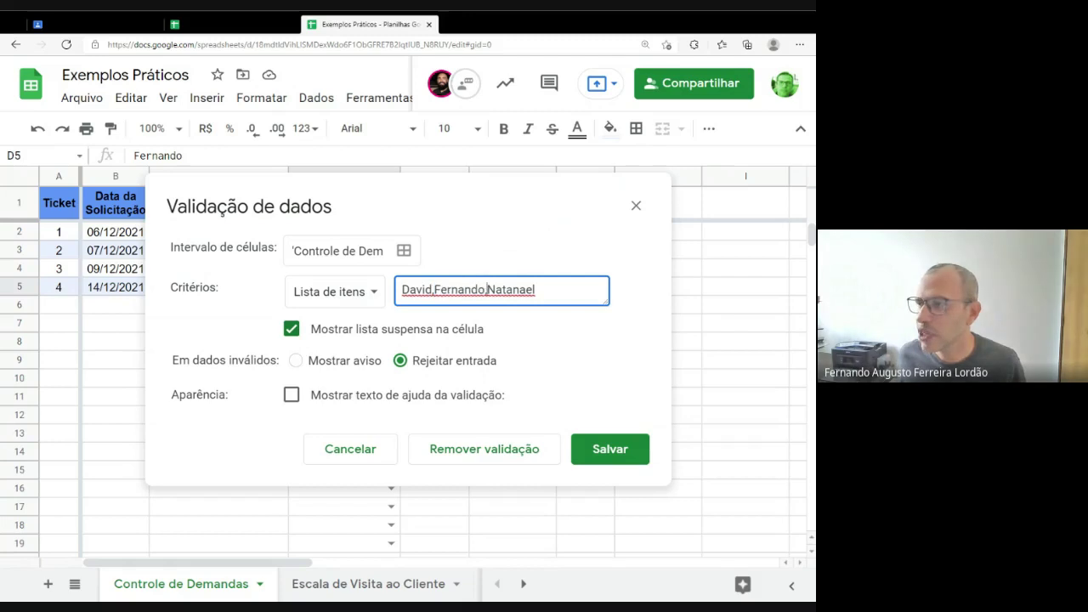
key(ctrl+shift+Right)
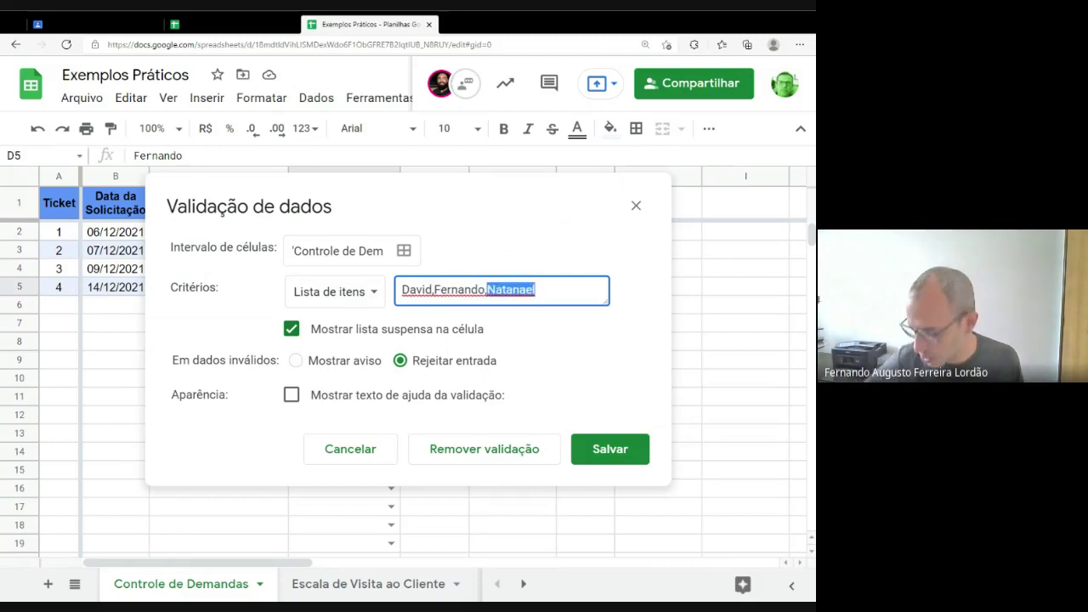
key(Right)
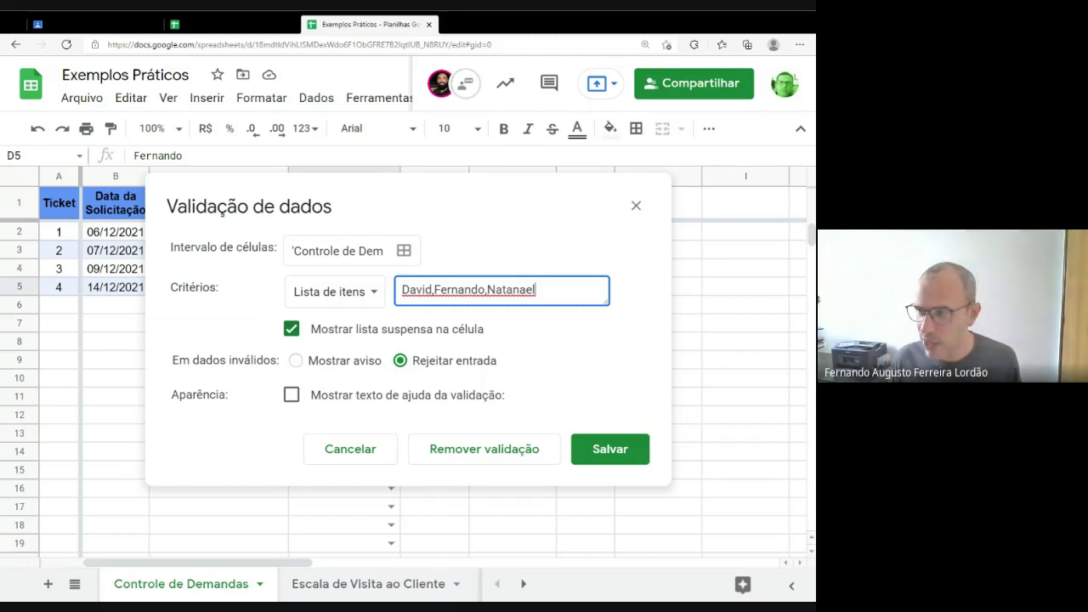
Step: Enable the validation help text for D5 with the message "Escolha um nome da listagem." and save the rule
click(290, 395)
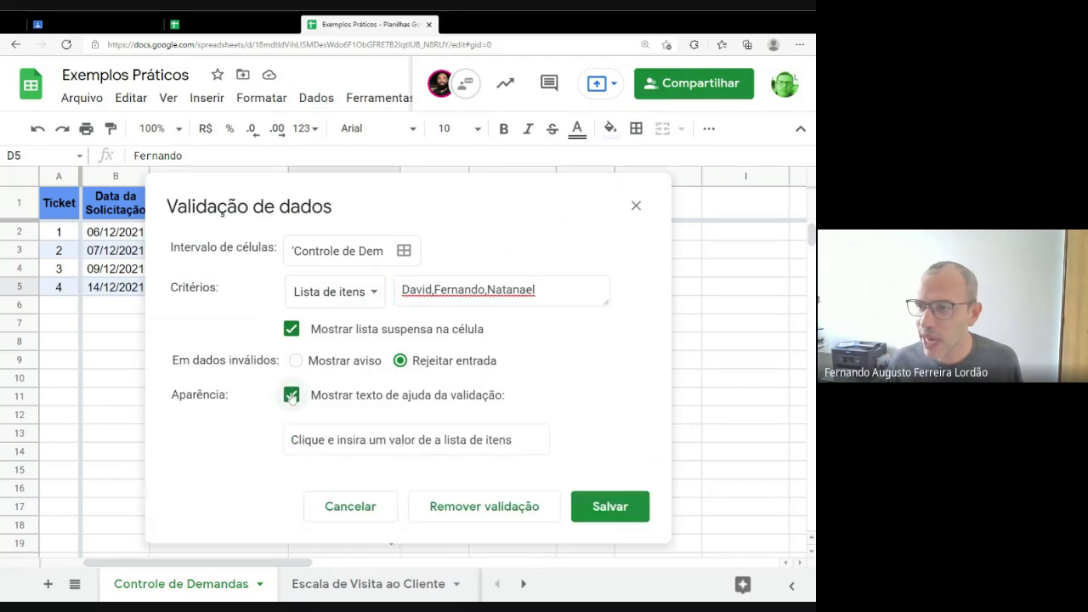
click(318, 440)
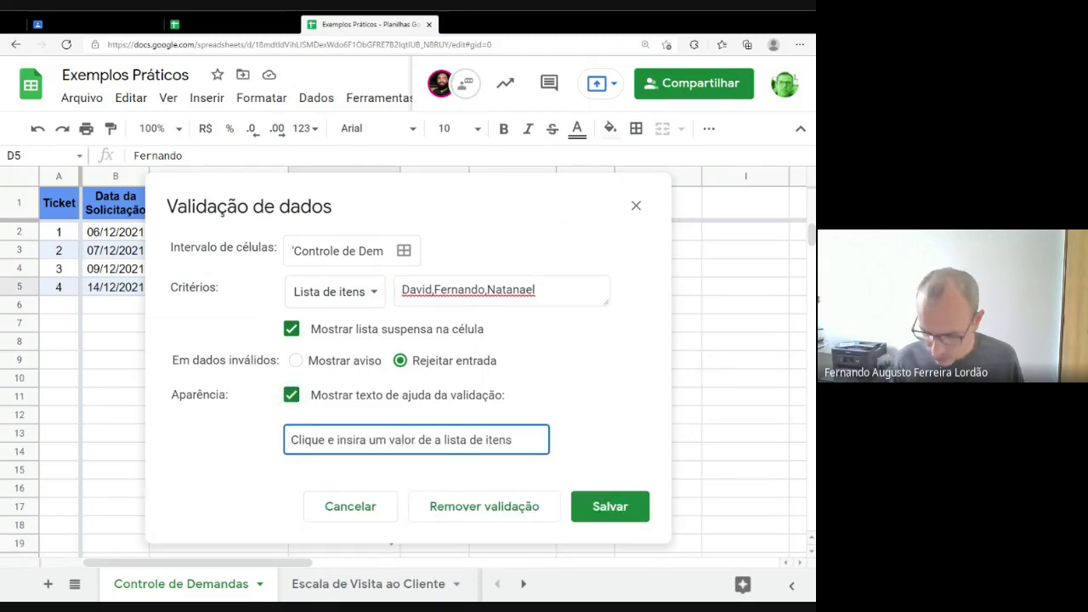
key(ctrl+a)
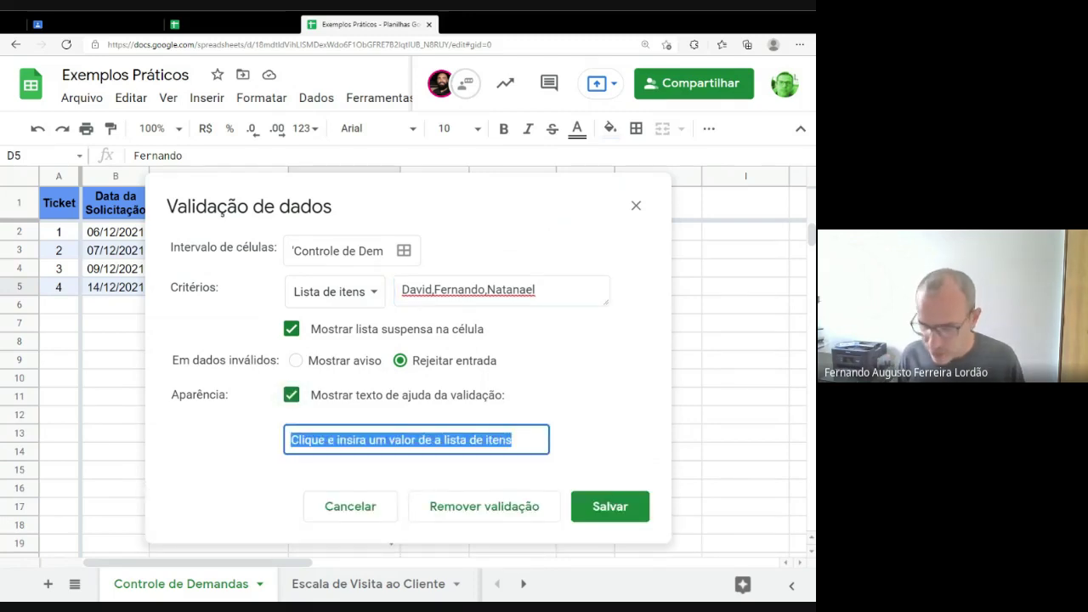
text(Escolha u)
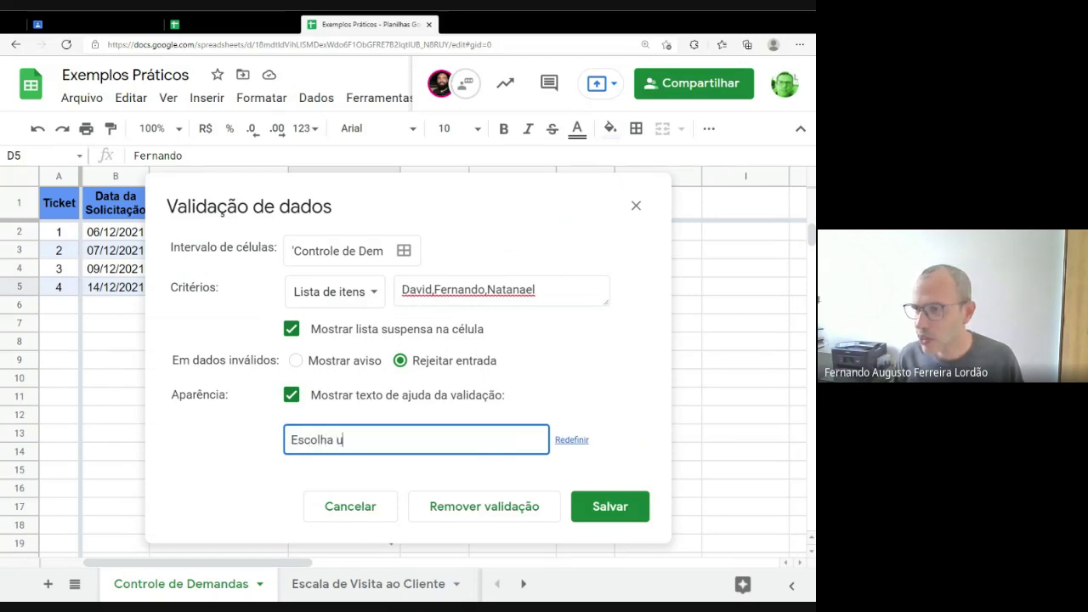
text(m nome dal)
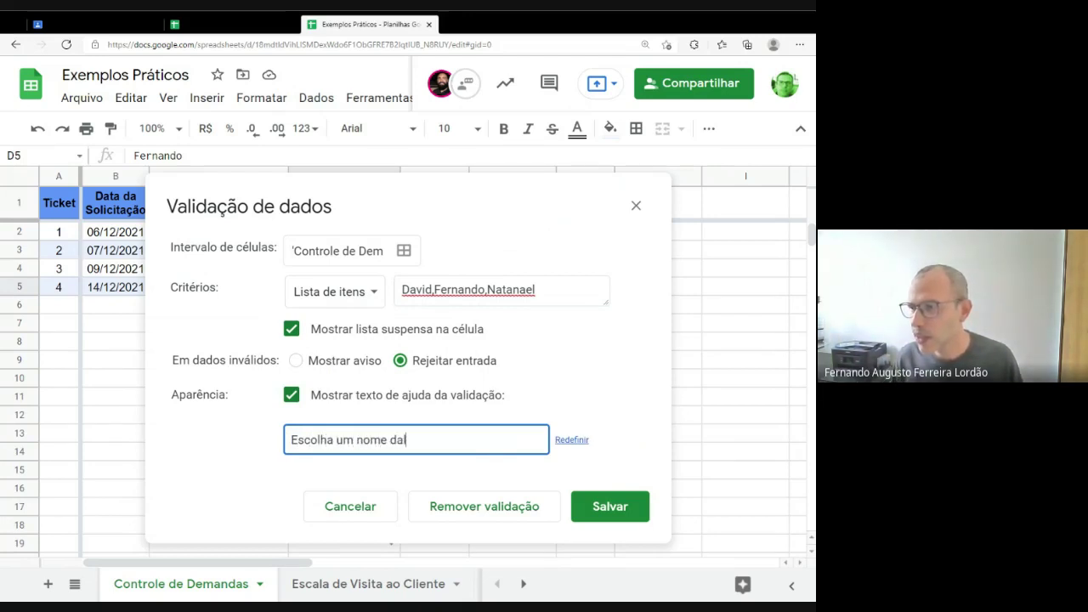
key(BackSpace)
text( listage)
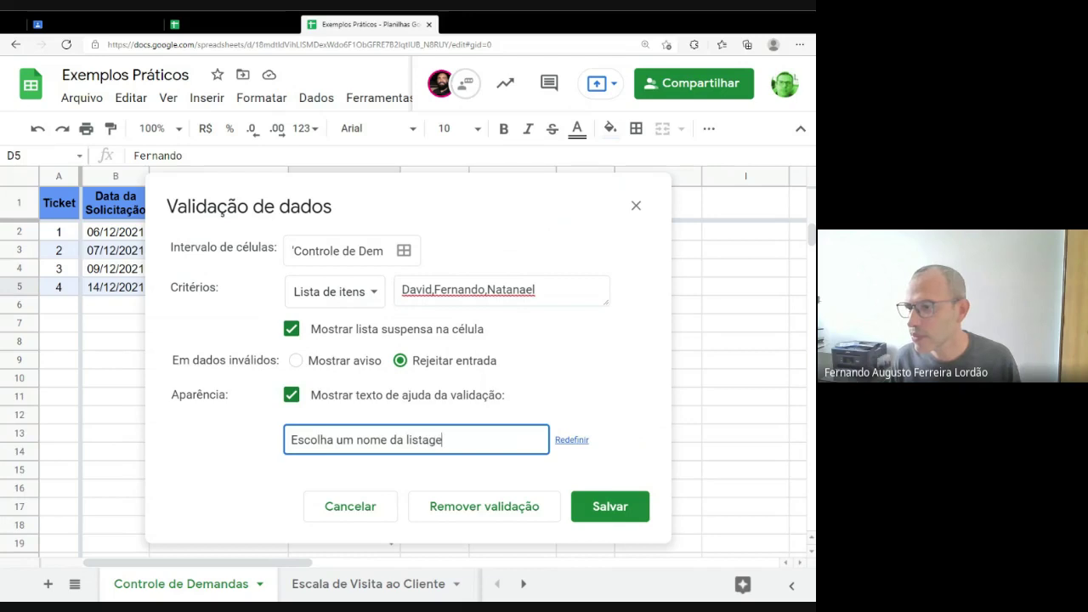
text(m.)
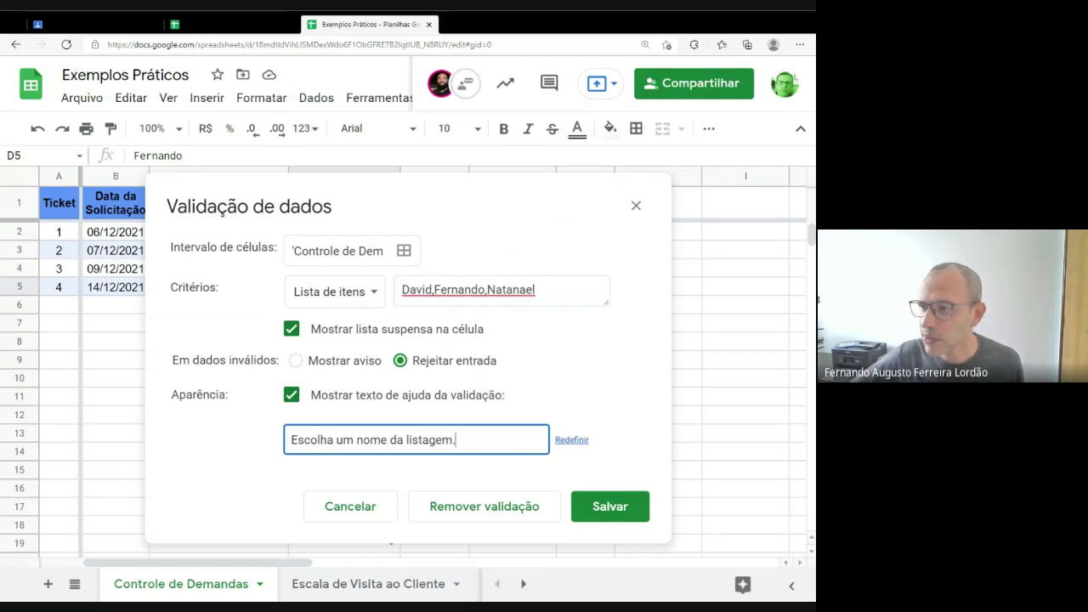
click(624, 506)
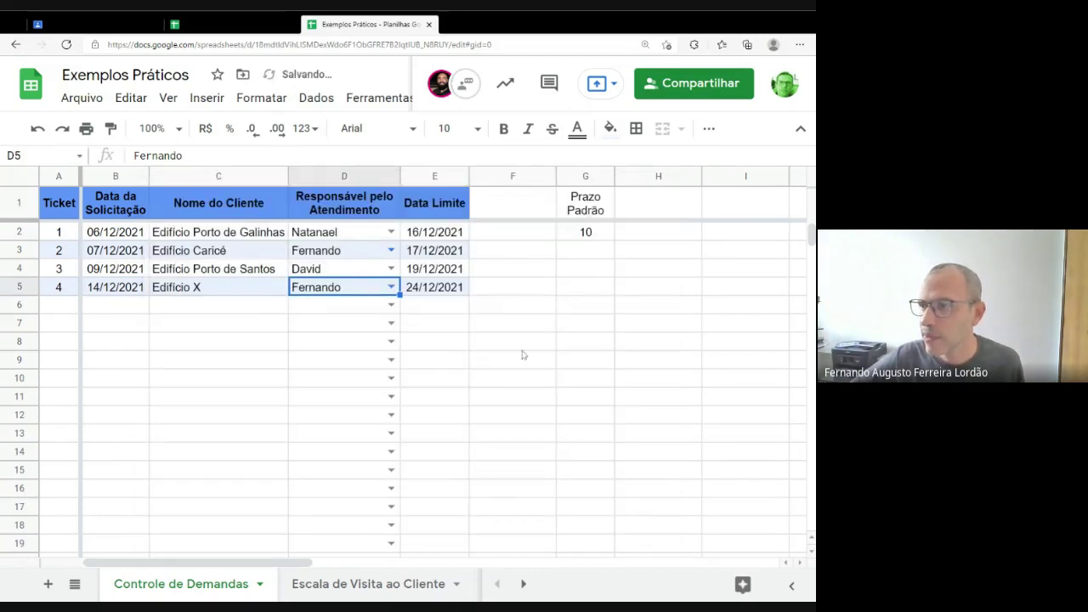
Step: Try to add a surname to the responsible person's name in D5 to test the custom validation help text
double_click(338, 289)
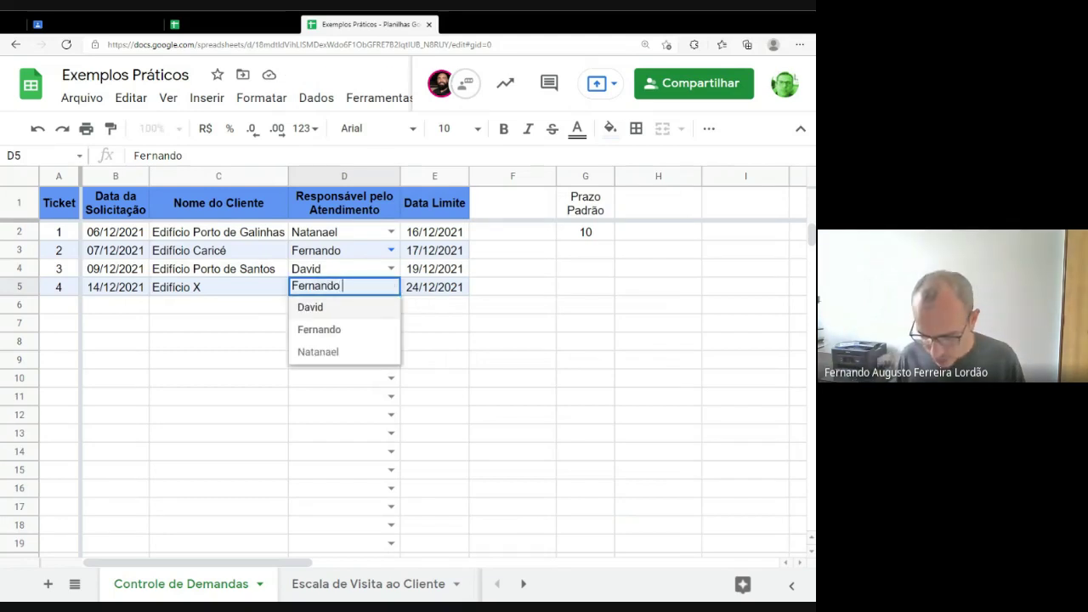
text(Lordão)
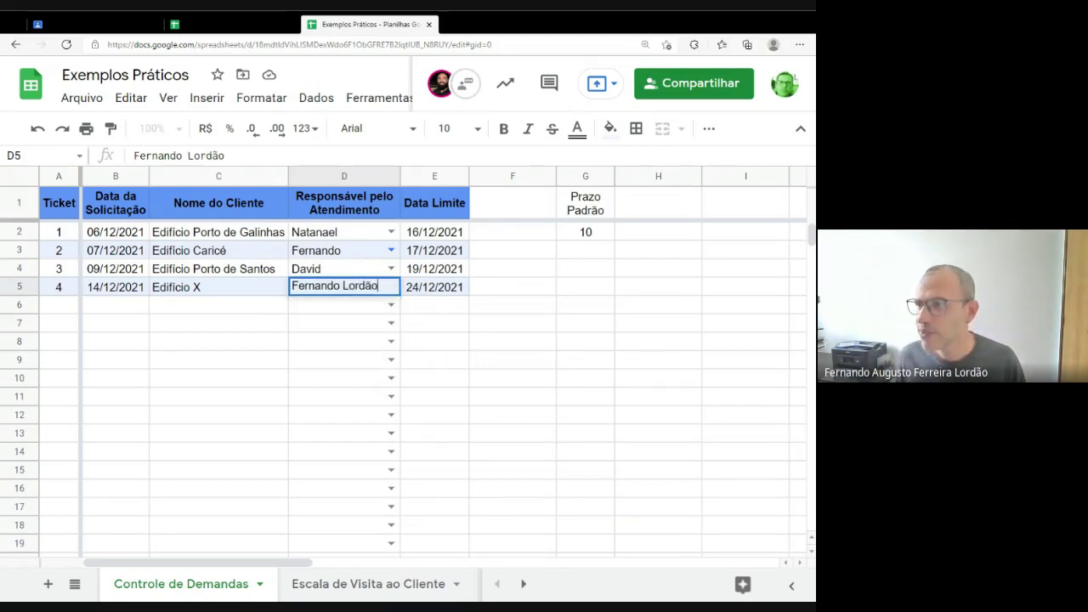
key(Return)
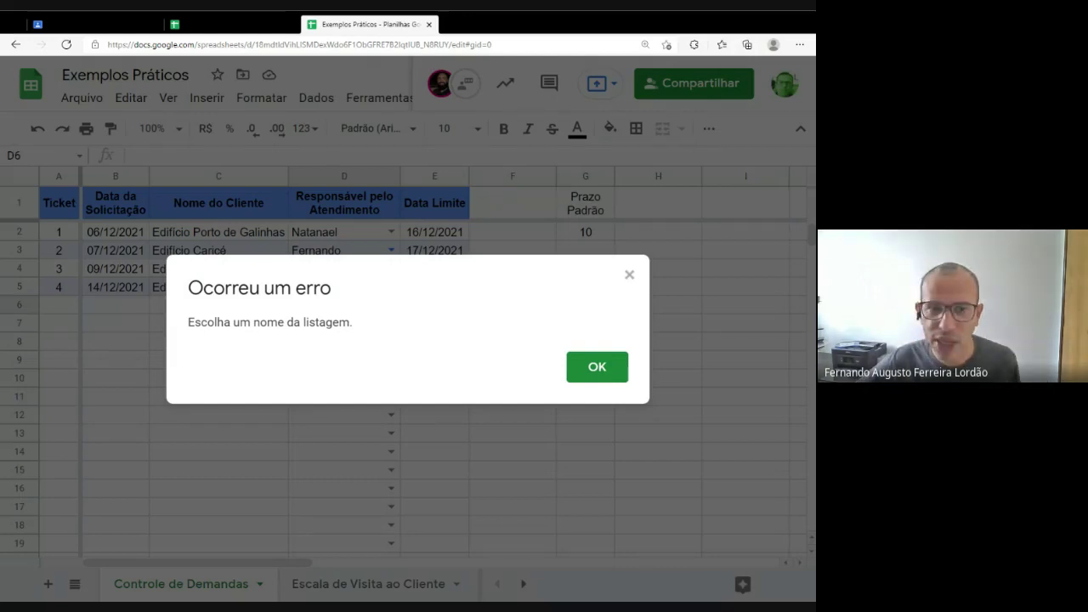
click(595, 368)
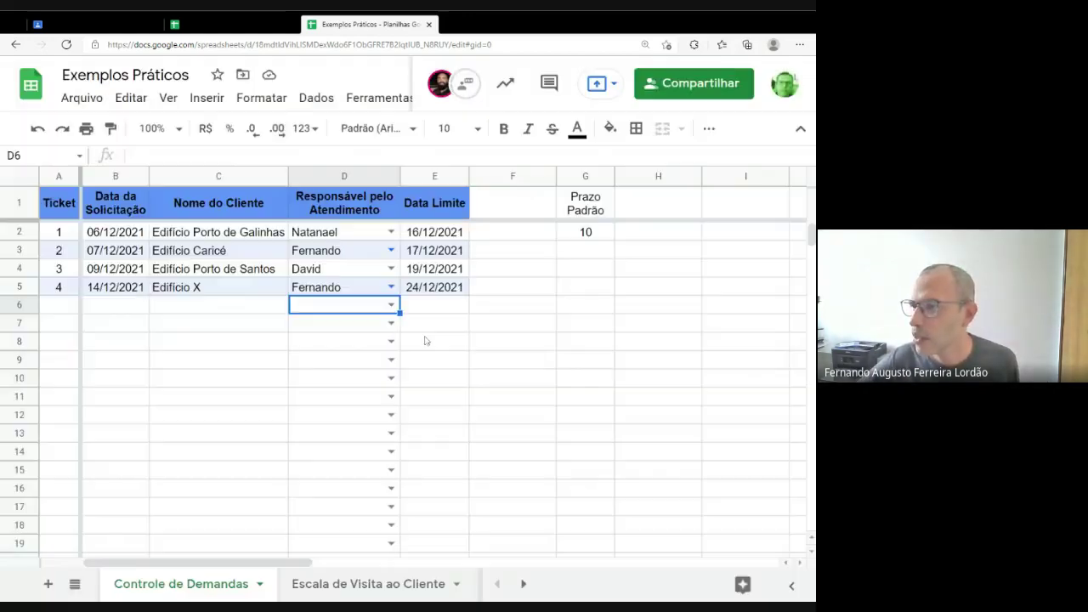
click(308, 290)
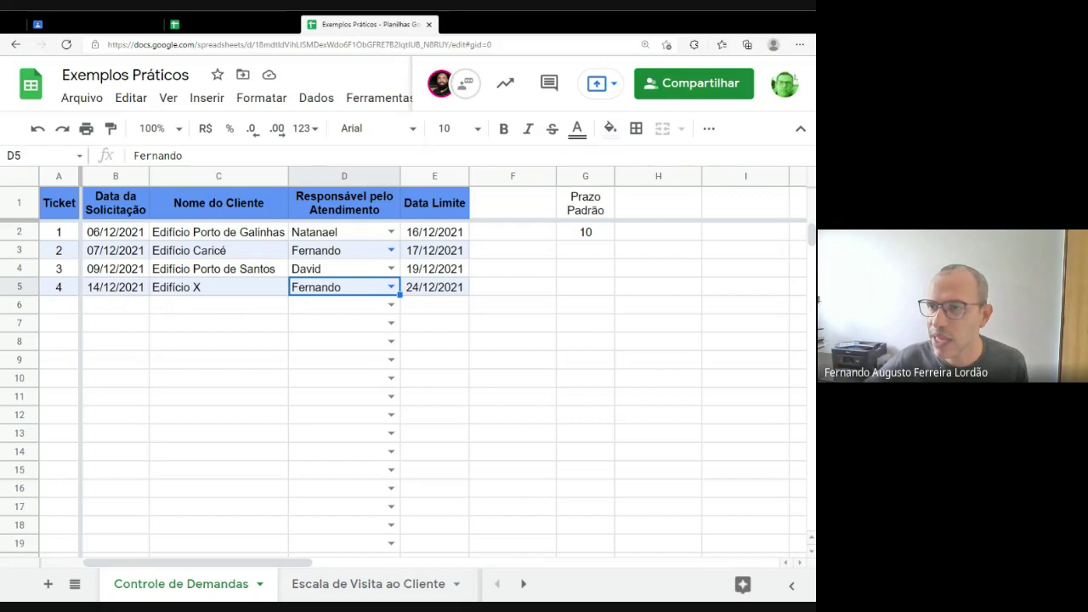
Step: Examine the ticket 4 row in Controle de Demandas, including the date picker in B5 and the content of D5 and E5
double_click(118, 291)
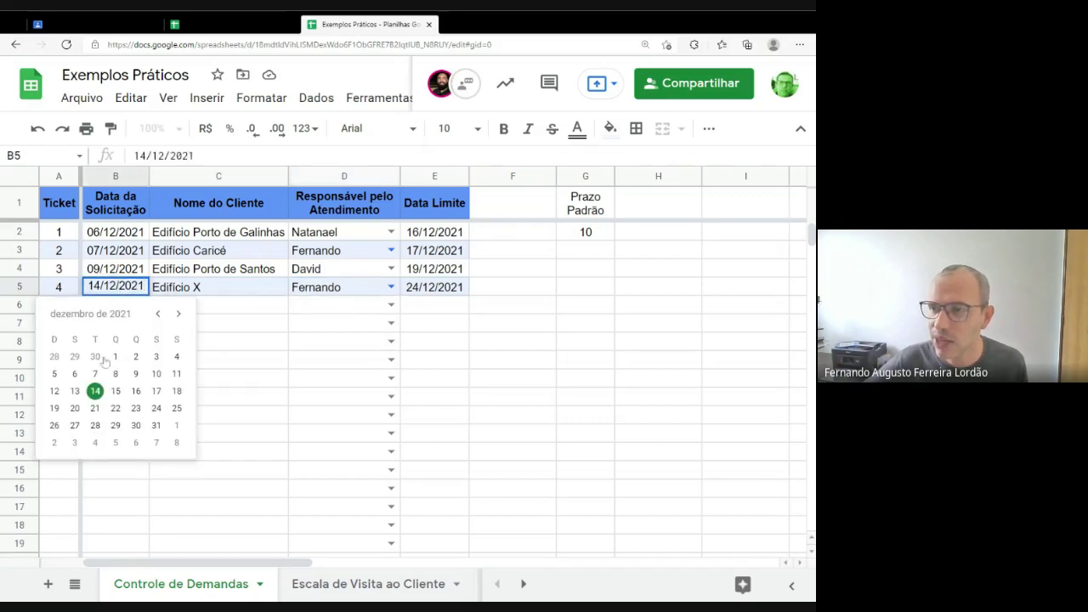
click(227, 293)
click(387, 290)
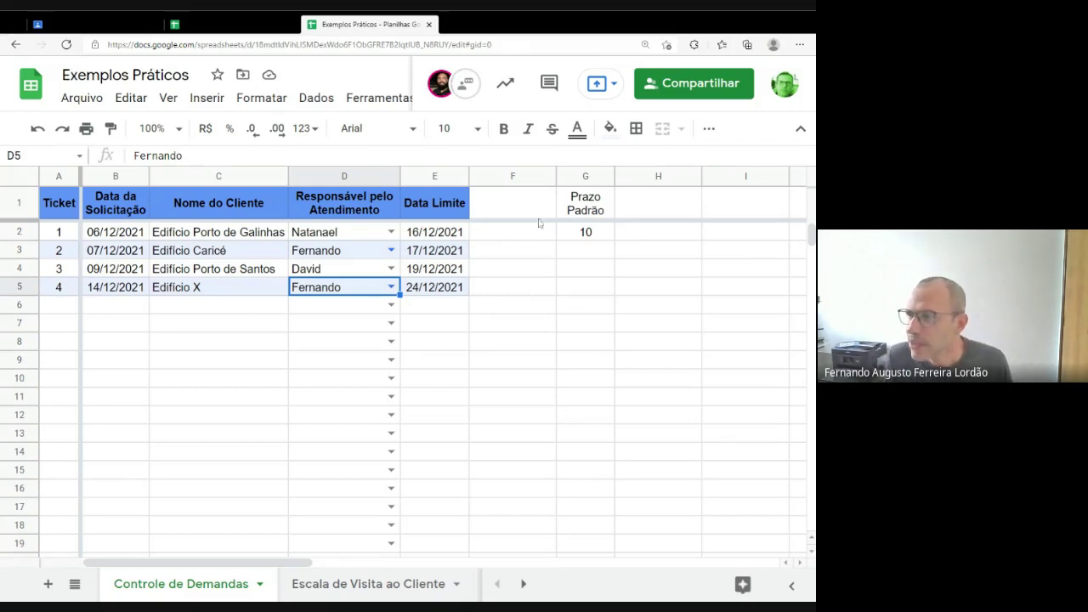
click(416, 290)
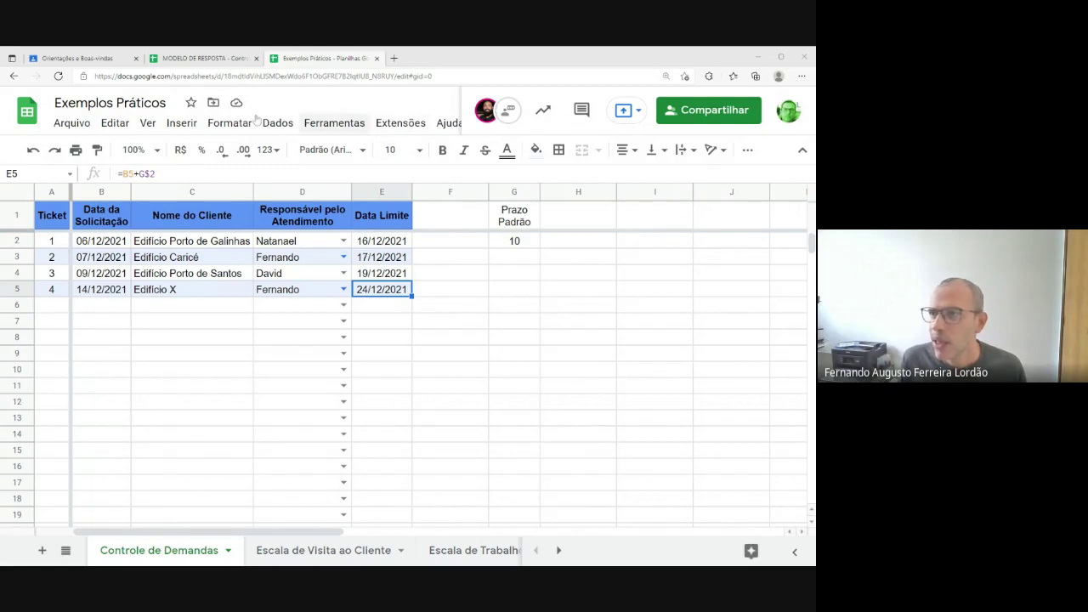
click(444, 126)
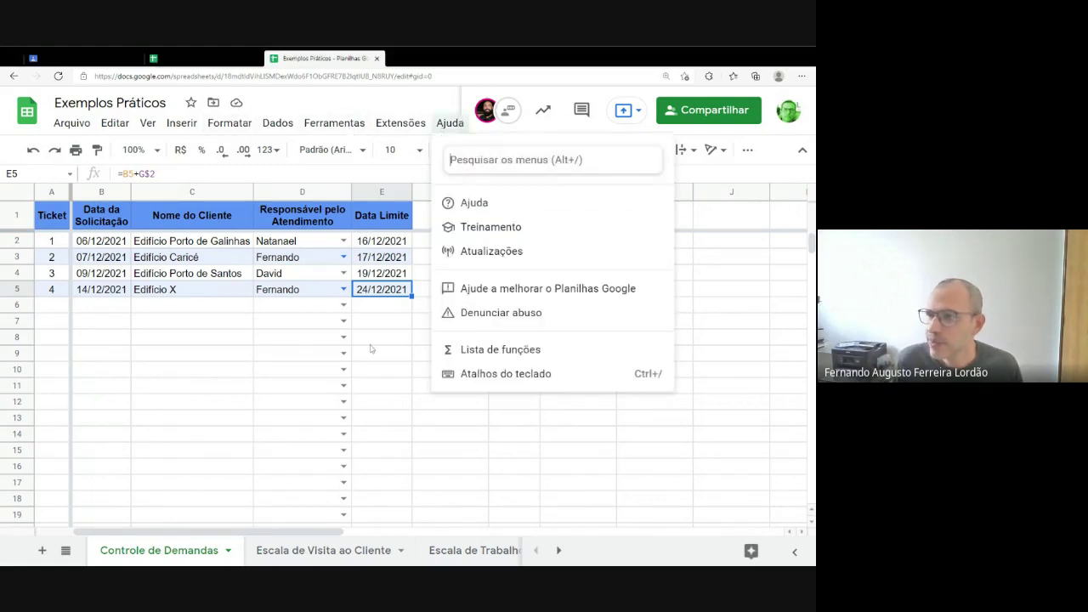
click(266, 308)
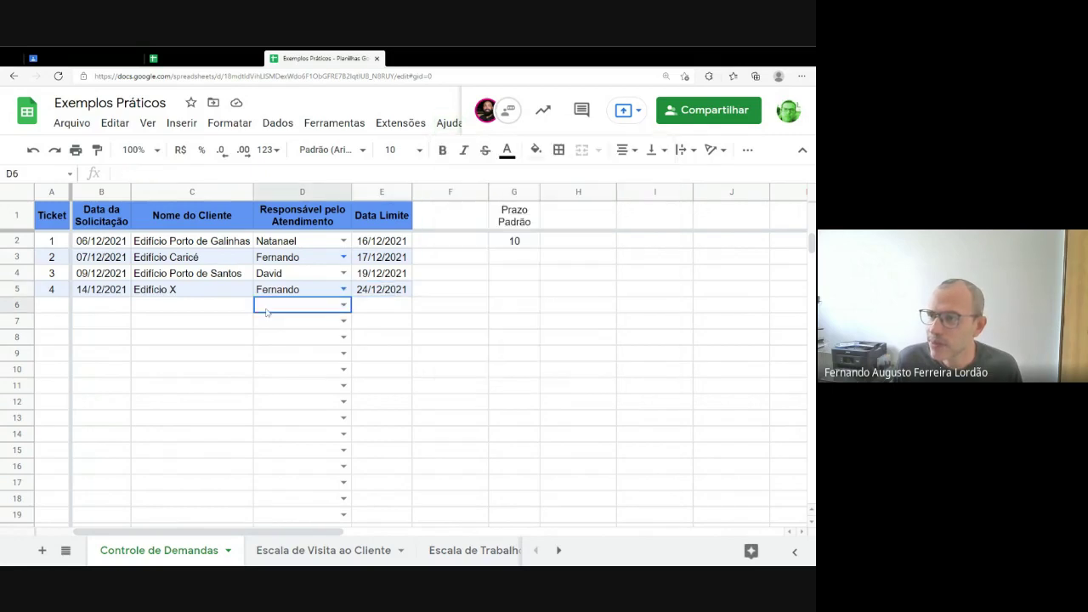
click(370, 312)
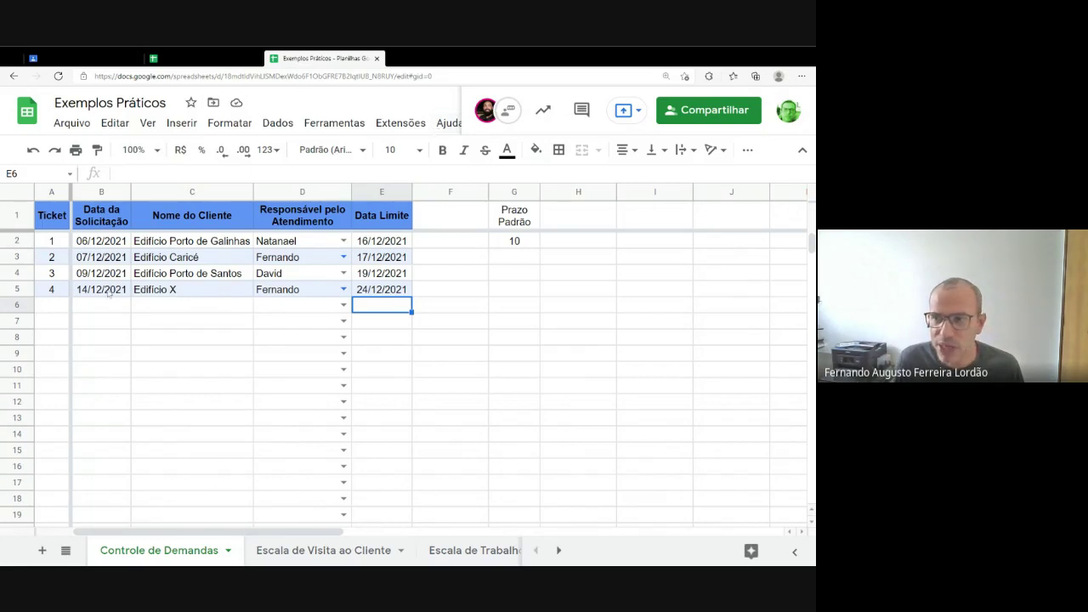
click(108, 292)
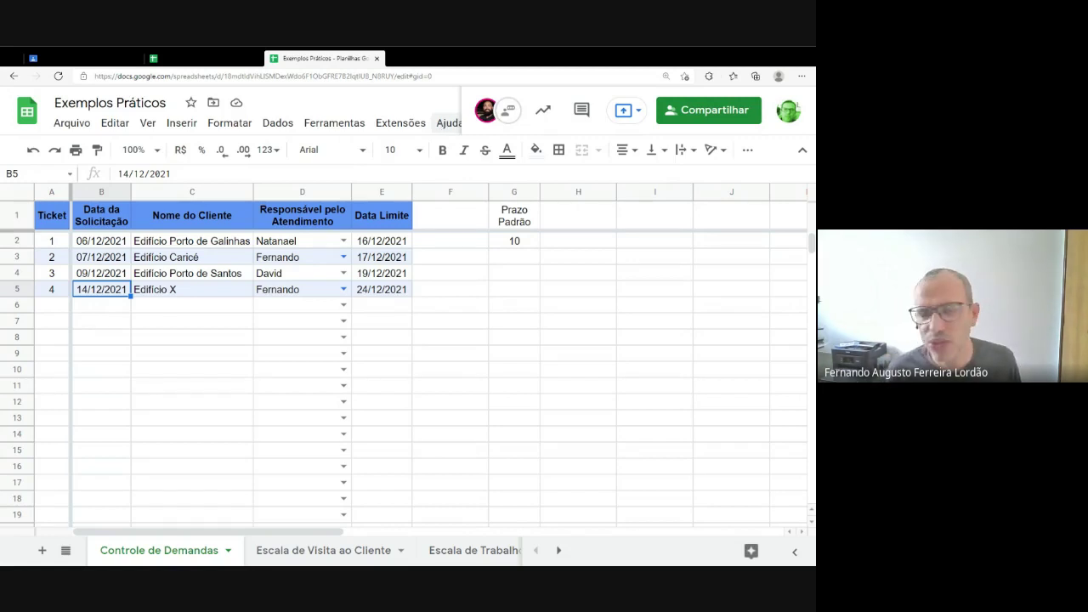
Step: Open the Lista de funções help page and limit the function table to the Data category
click(443, 125)
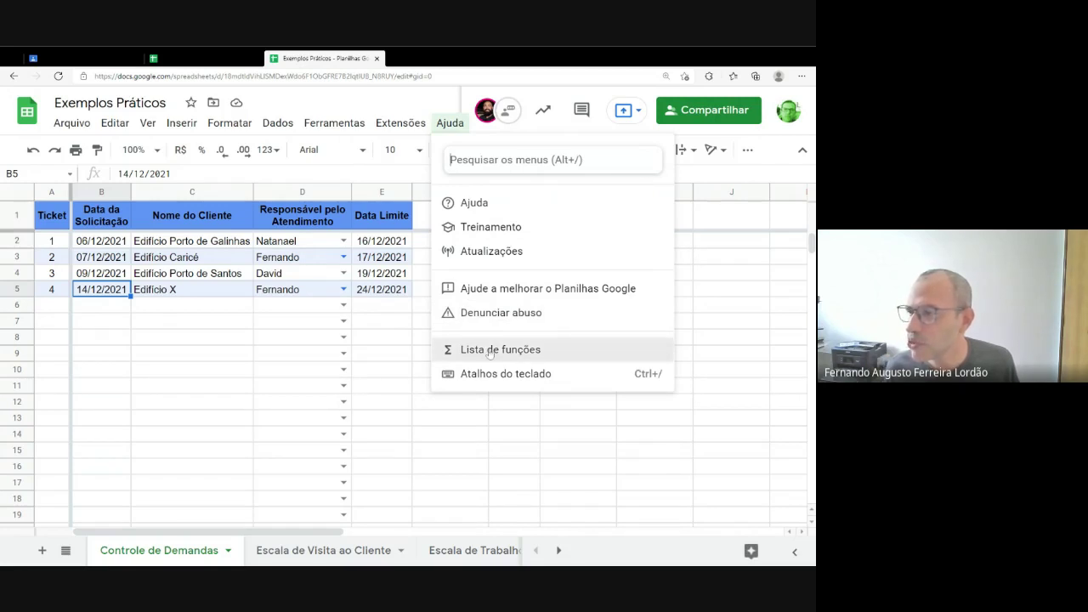
click(490, 352)
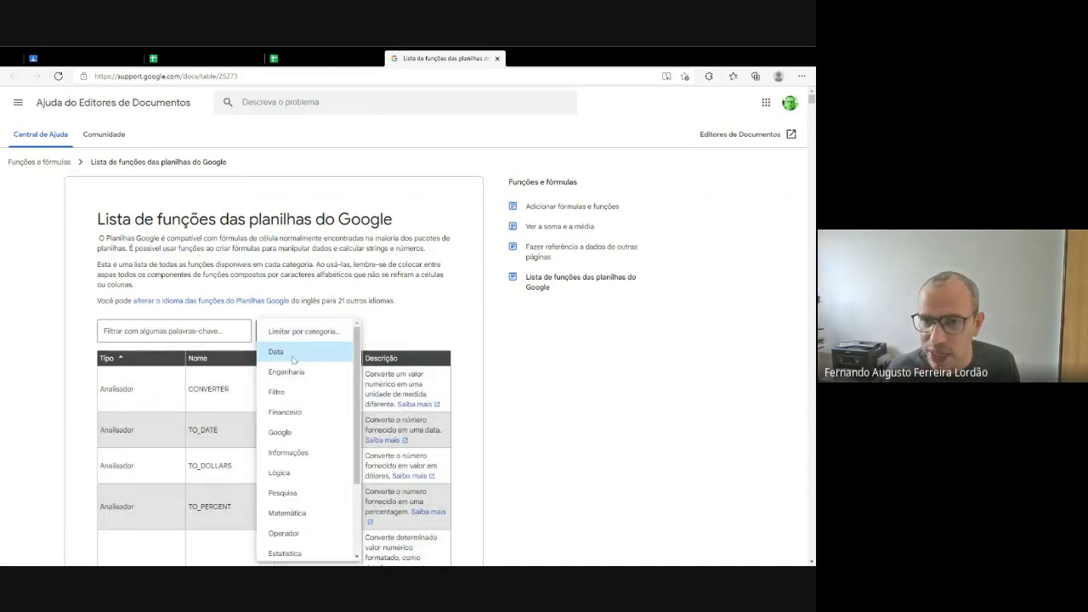
click(292, 352)
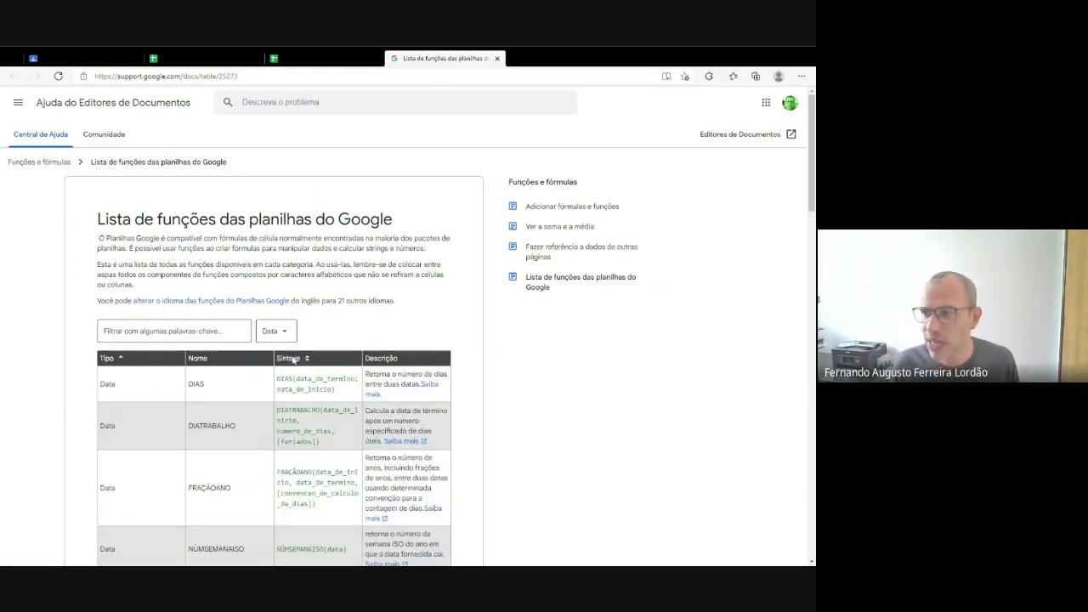
Step: Find the HOJE function in the filtered table and examine its syntax and description
scroll(215, 403, down, 2)
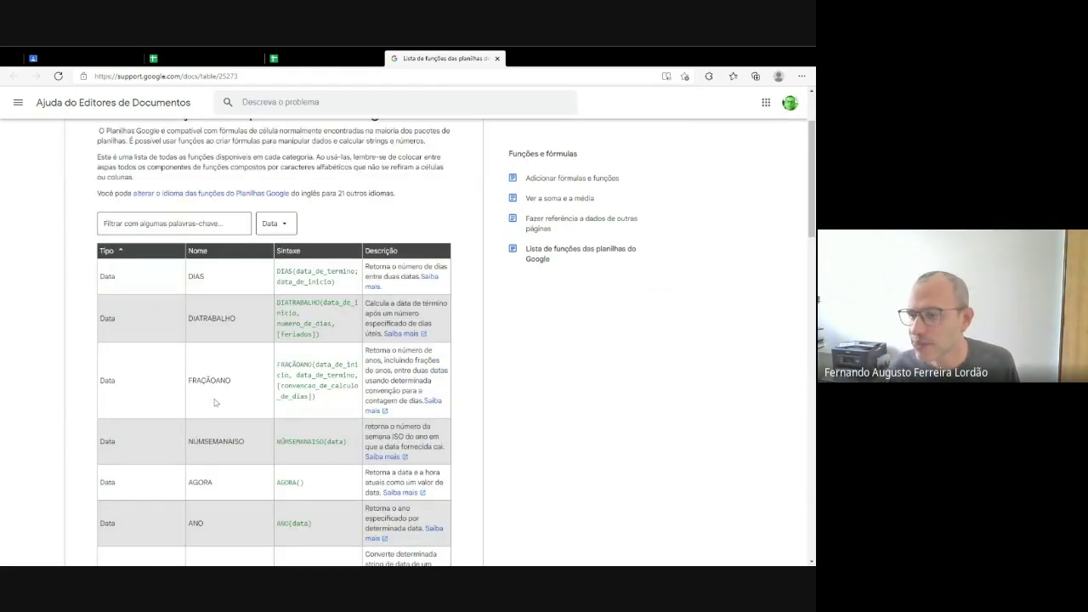
scroll(215, 403, down, 10)
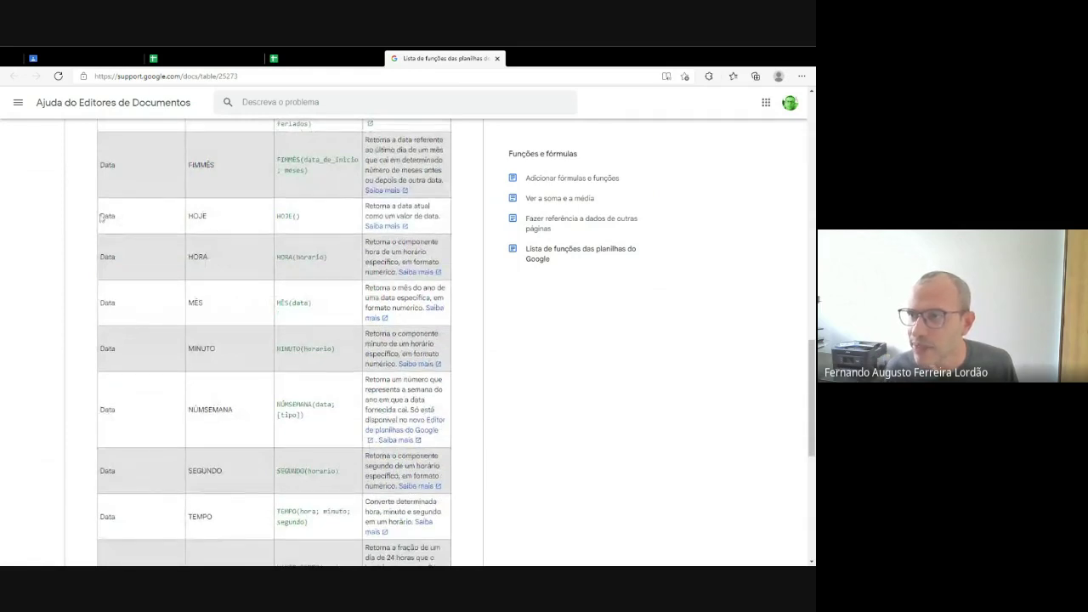
drag(100, 218, 208, 212)
drag(302, 218, 277, 217)
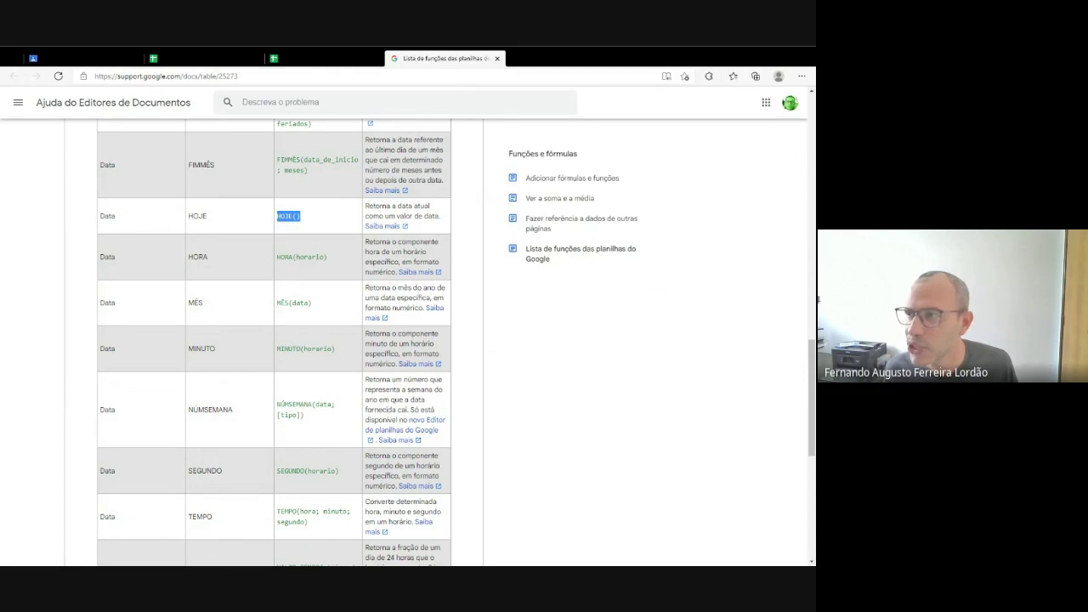
drag(365, 206, 439, 217)
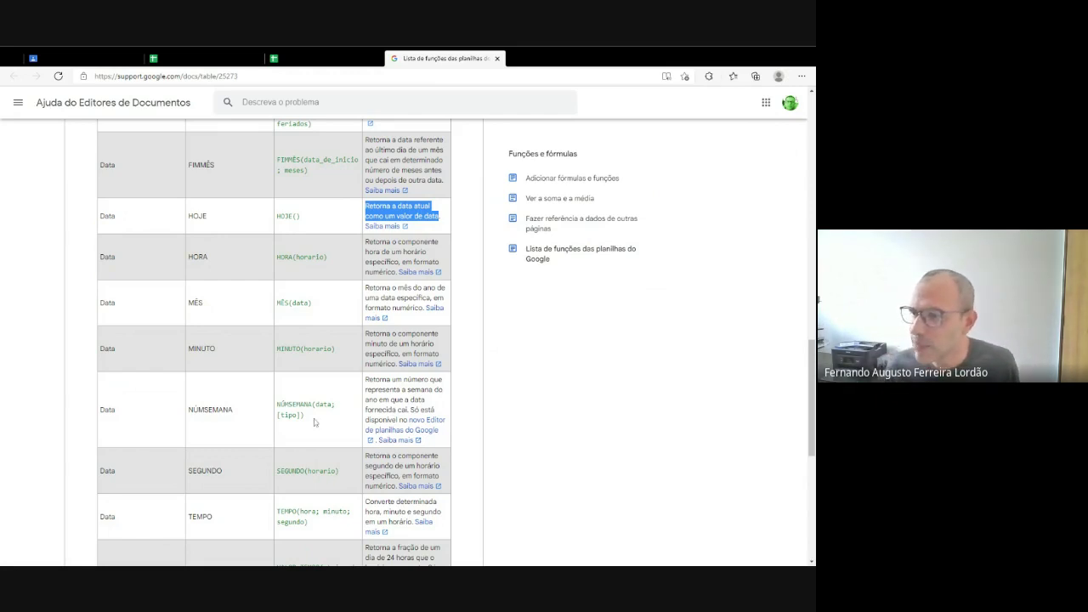
Step: Find the DIA.DA.SEMANA function in the same table and examine its syntax
scroll(313, 425, down, 4)
scroll(311, 428, up, 7)
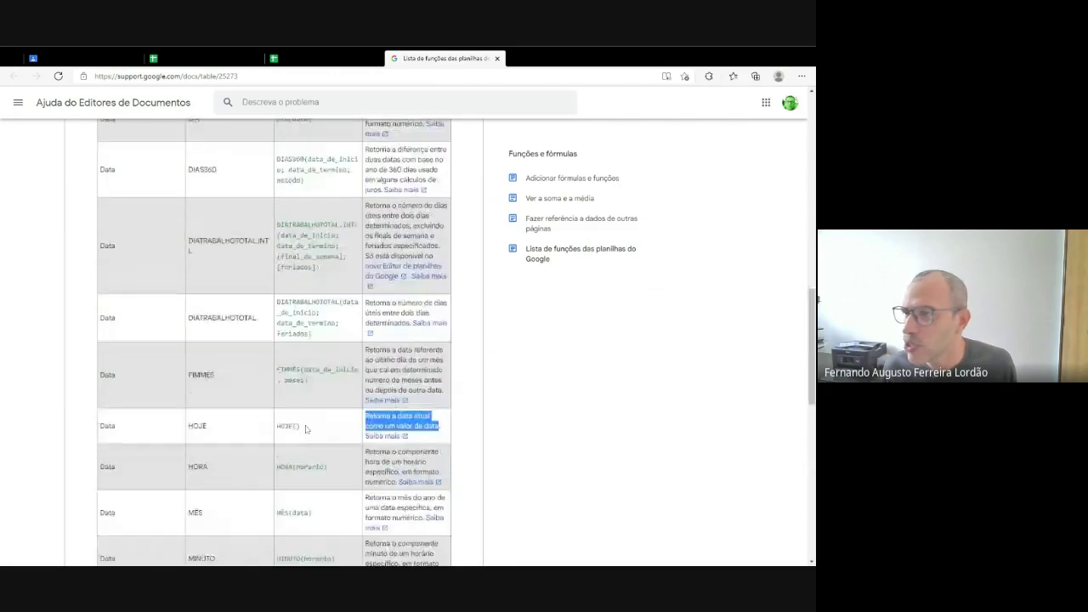
scroll(306, 430, up, 3)
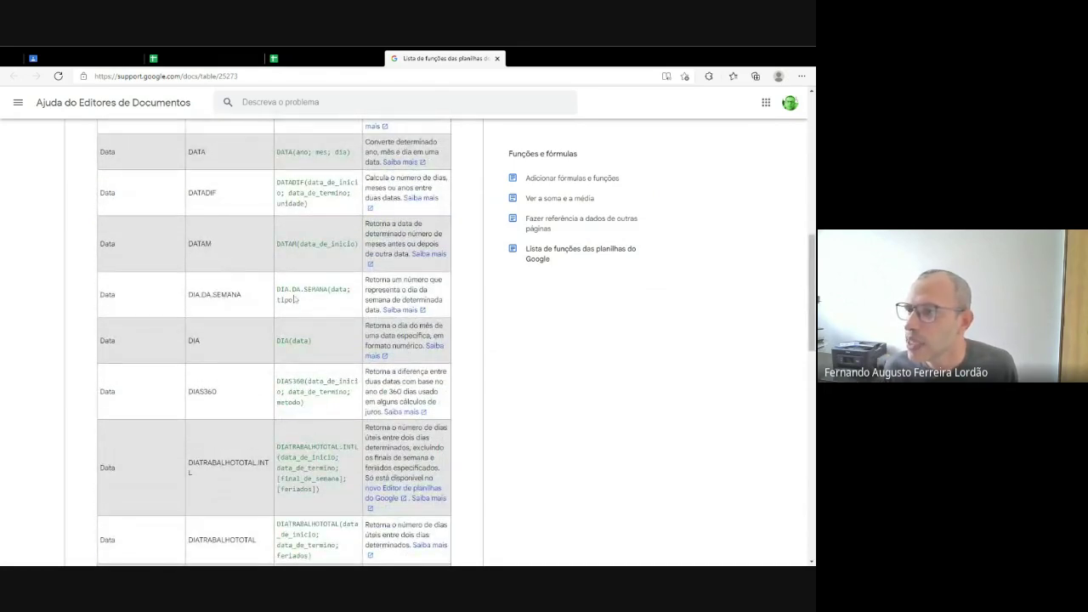
drag(277, 292, 296, 303)
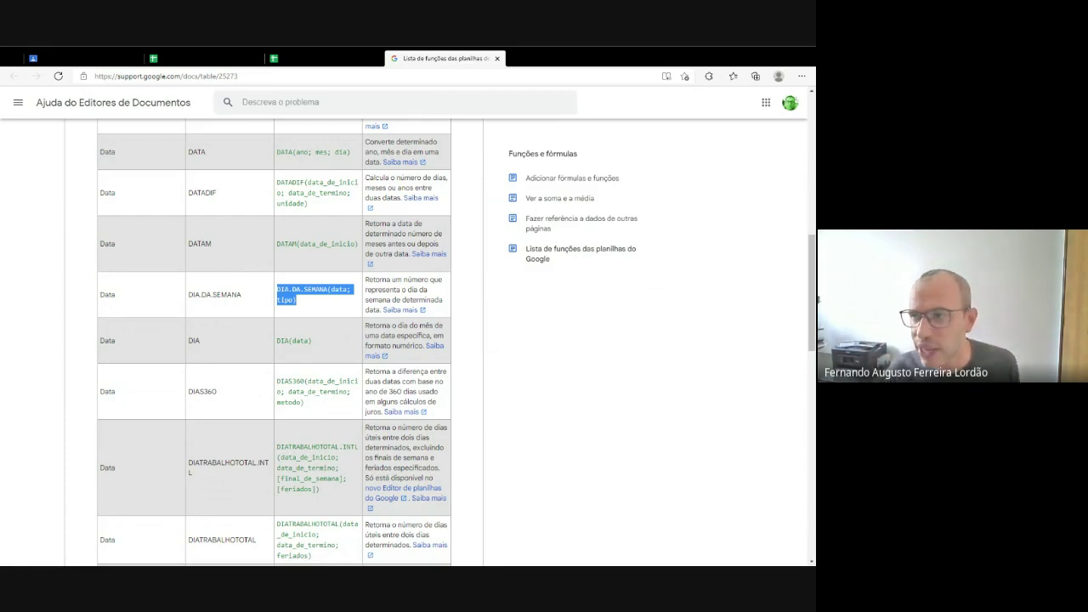
Step: Return to the Exemplos Práticos spreadsheet, open the Escala de Visita ao Cliente sheet, and inspect the formulas in B8 and B10
click(313, 60)
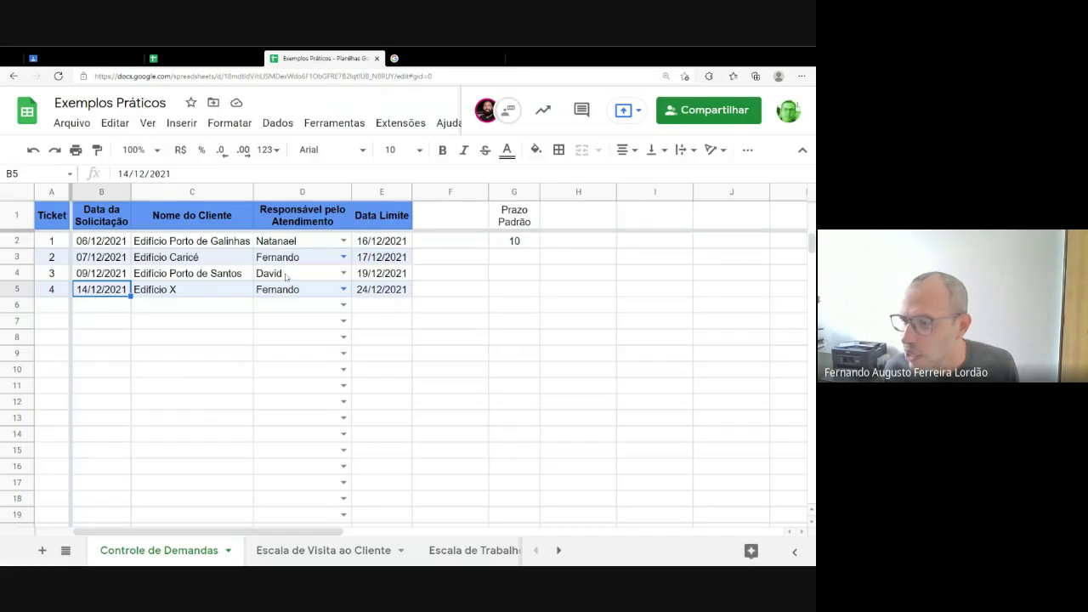
click(307, 553)
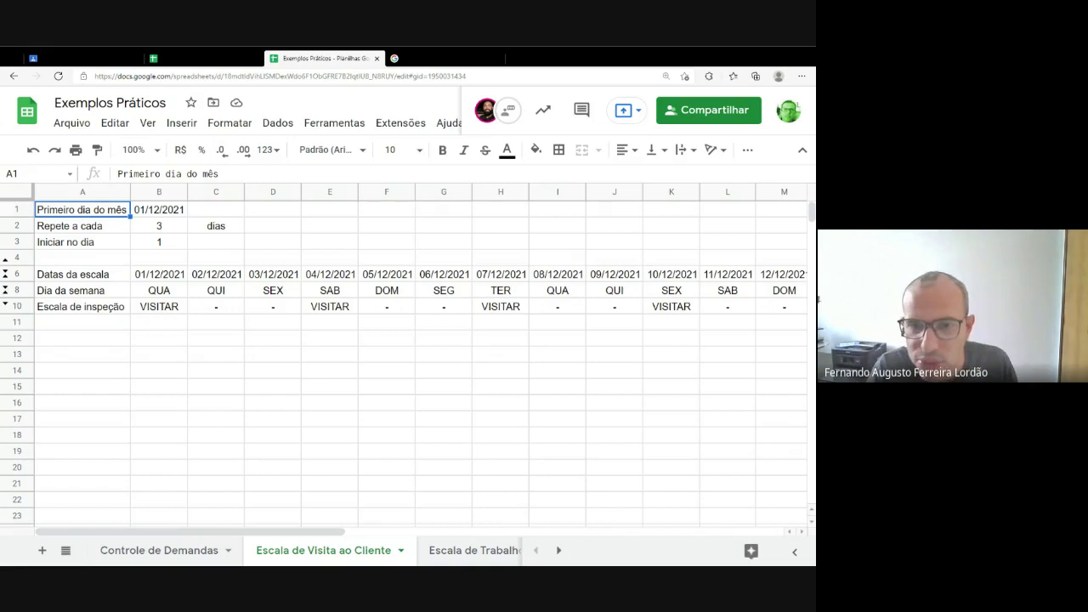
click(157, 292)
click(166, 310)
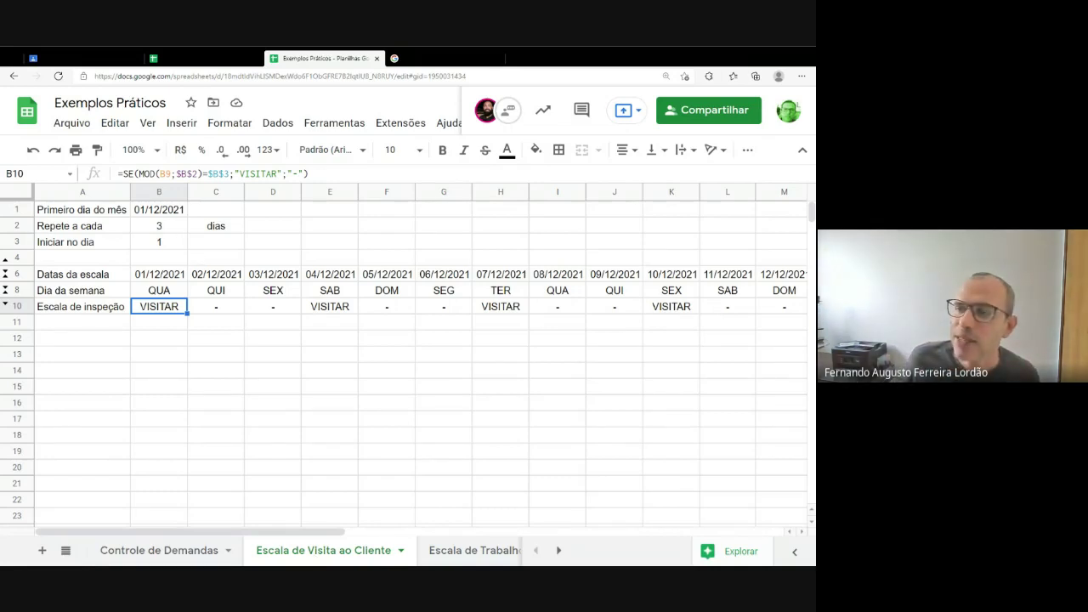
Step: Set the Repete a cada interval in B2 to 7 days
click(173, 232)
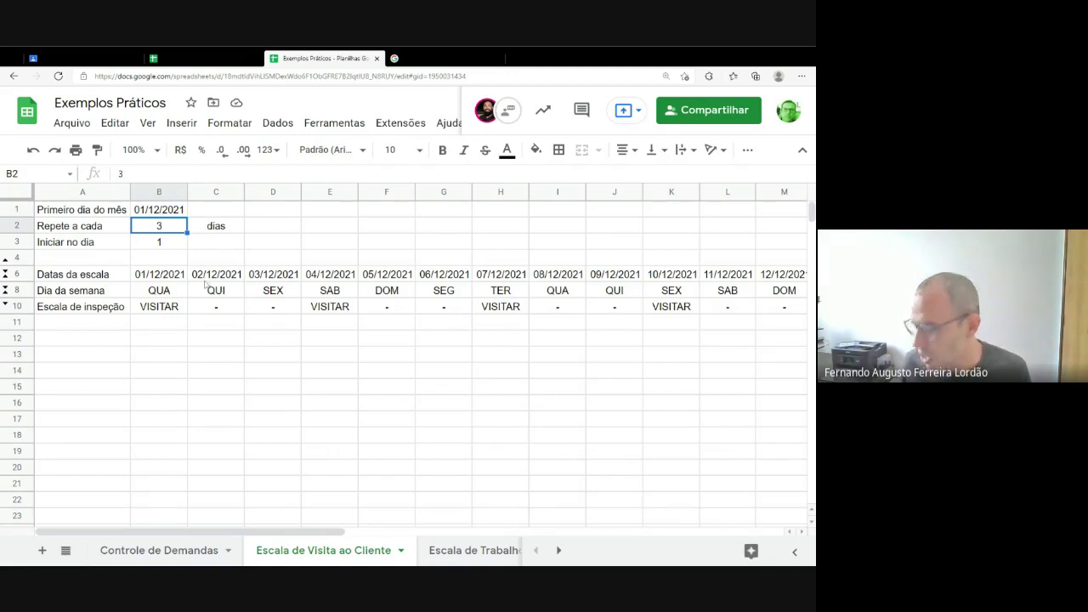
text(7)
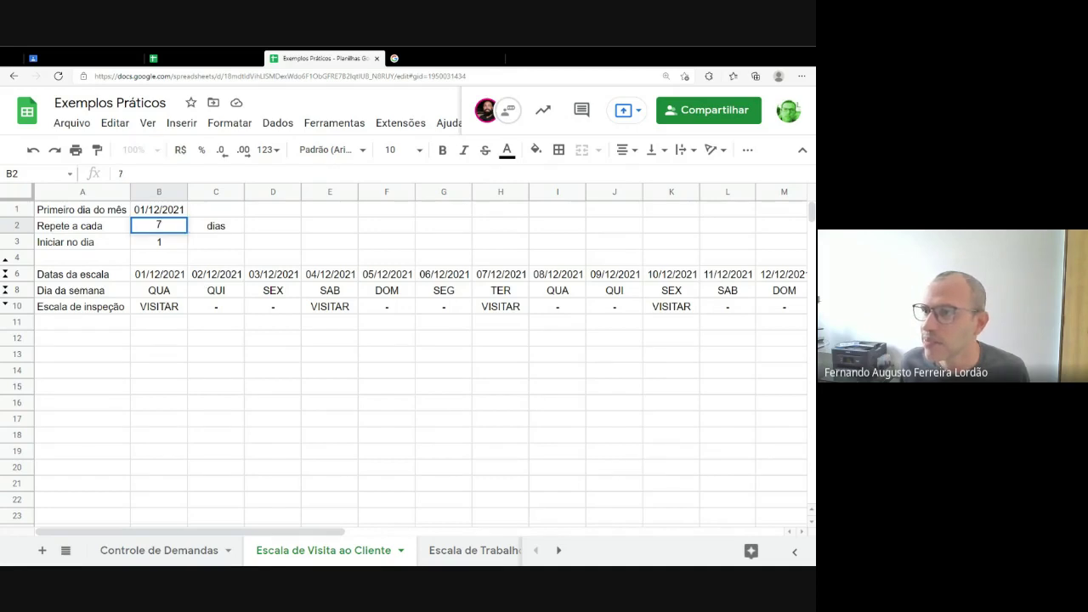
key(Return)
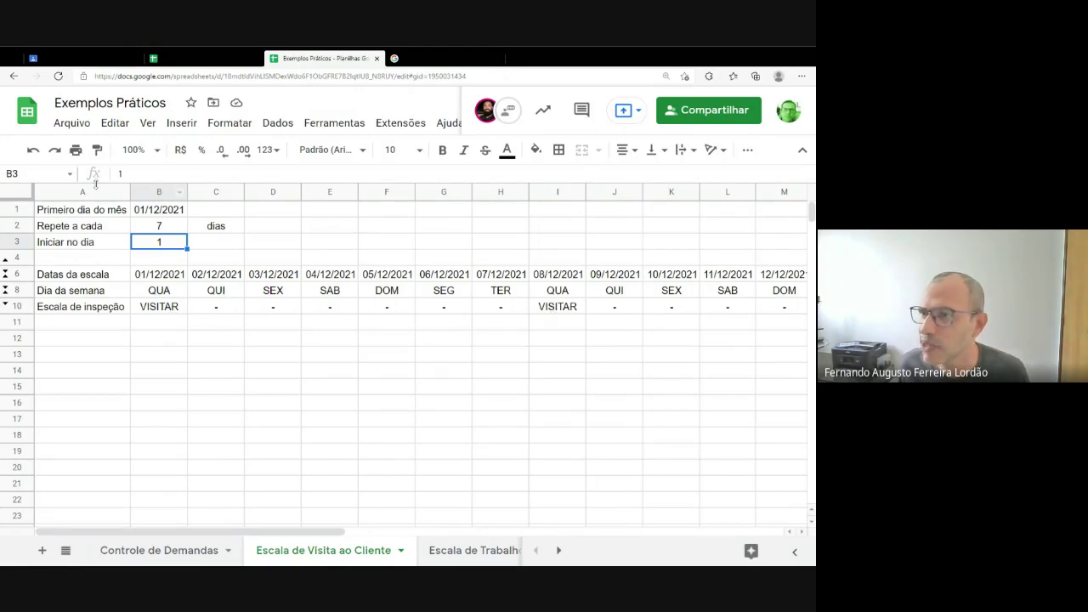
Step: Set the Repete a cada interval in B2 to 5 days
click(158, 228)
text(5)
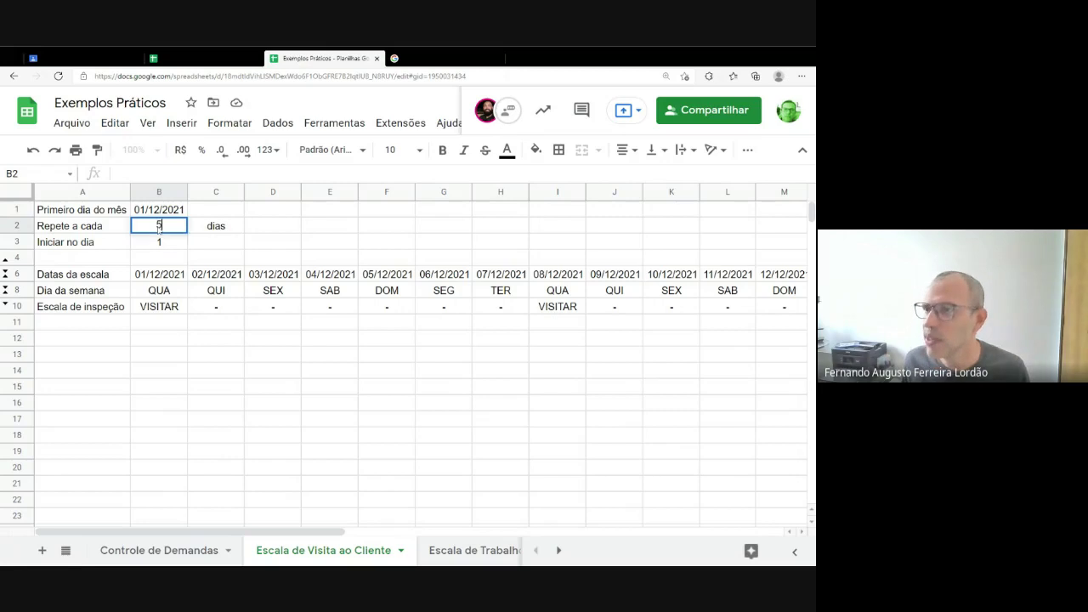
key(Return)
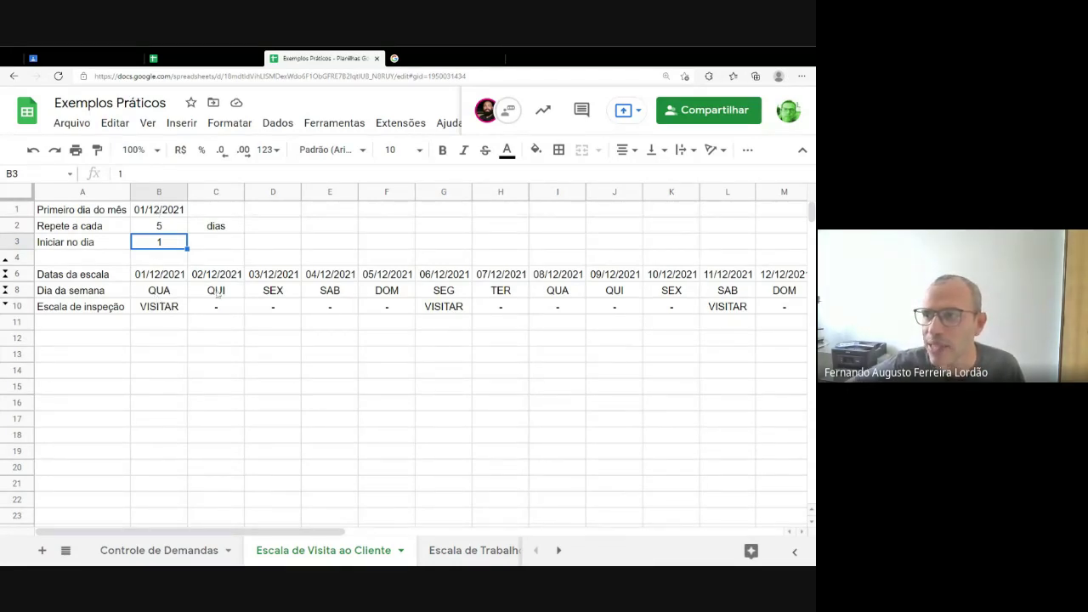
Step: Examine the nested SE formulas in B8 and C8 that convert weekday numbers into day abbreviations
click(165, 296)
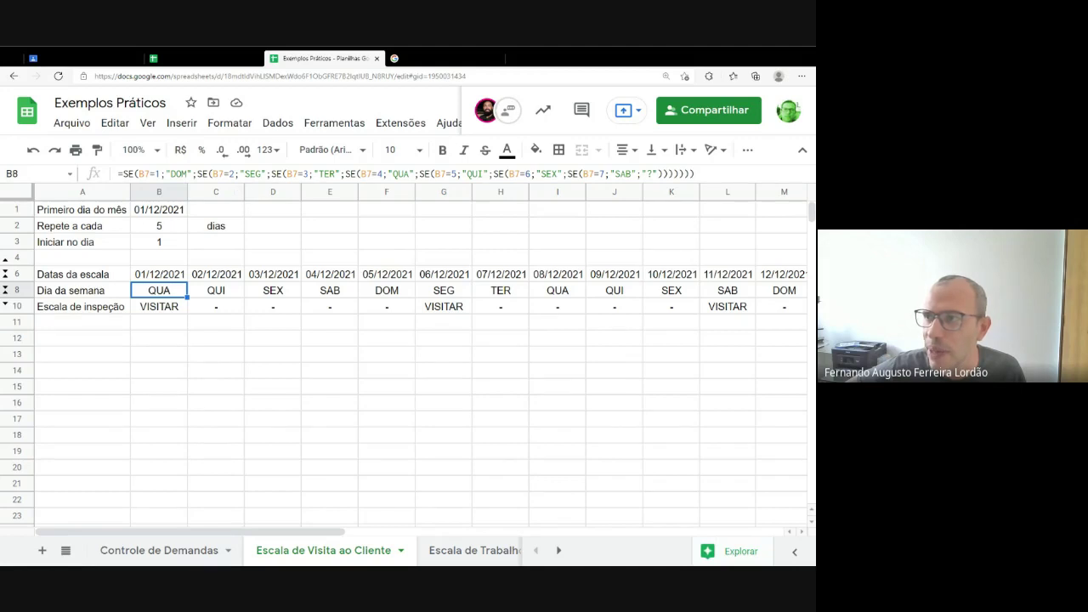
key(F2)
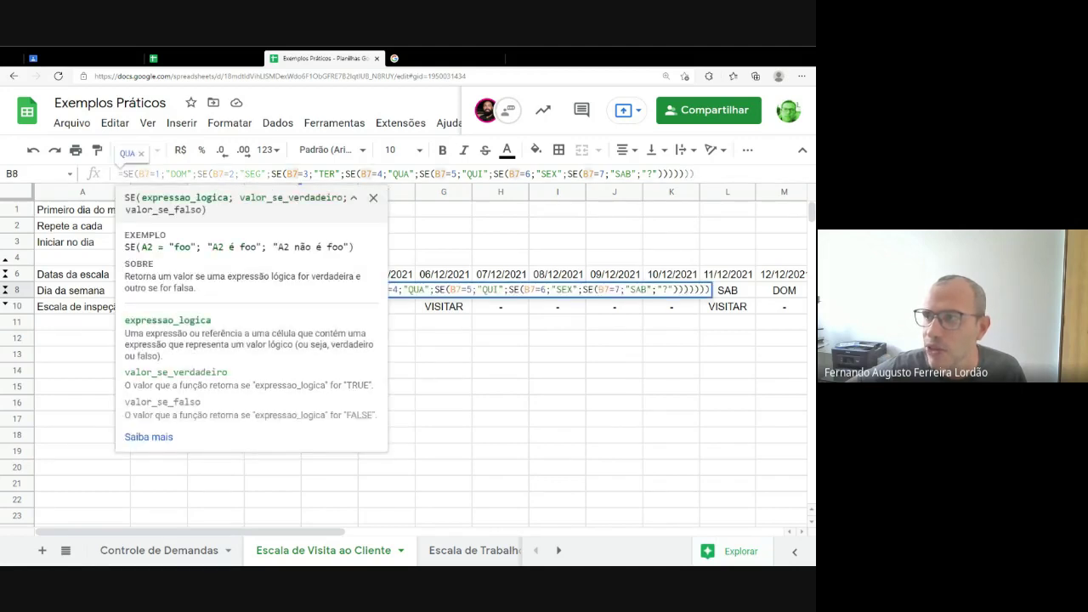
click(96, 228)
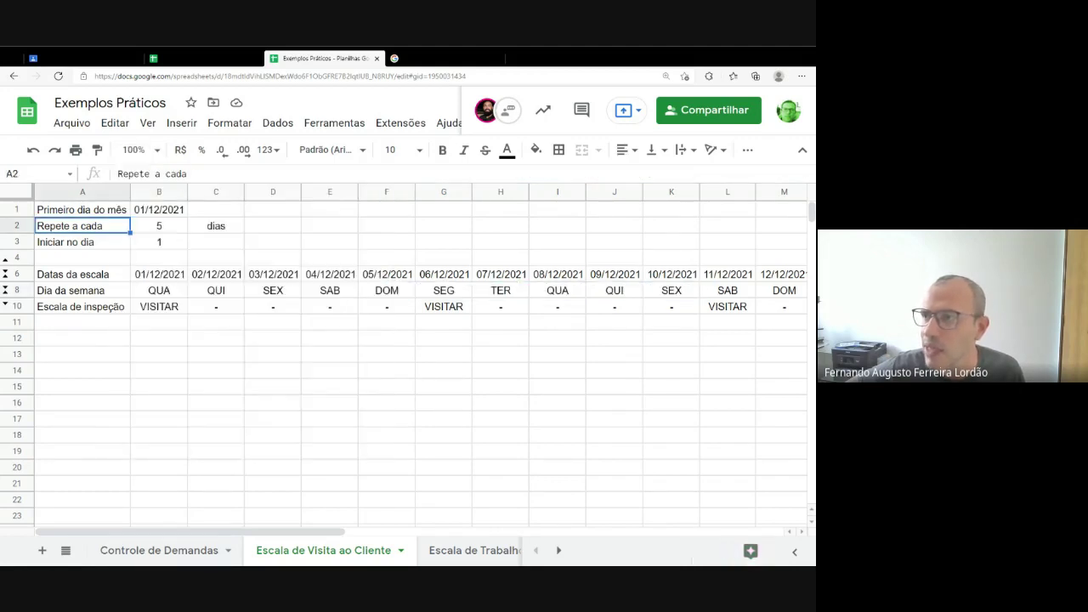
click(160, 294)
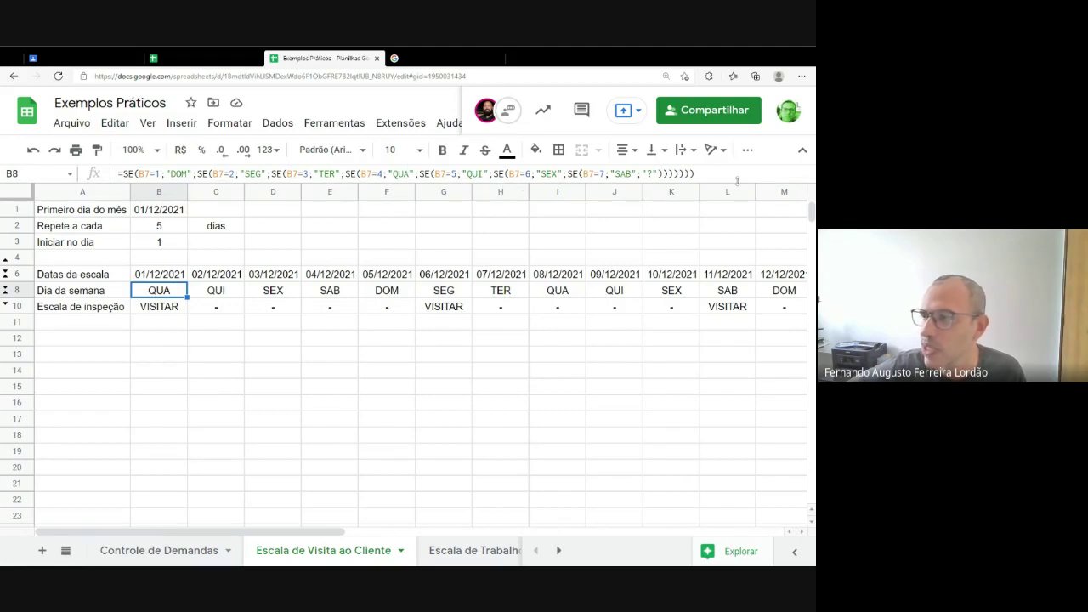
click(216, 293)
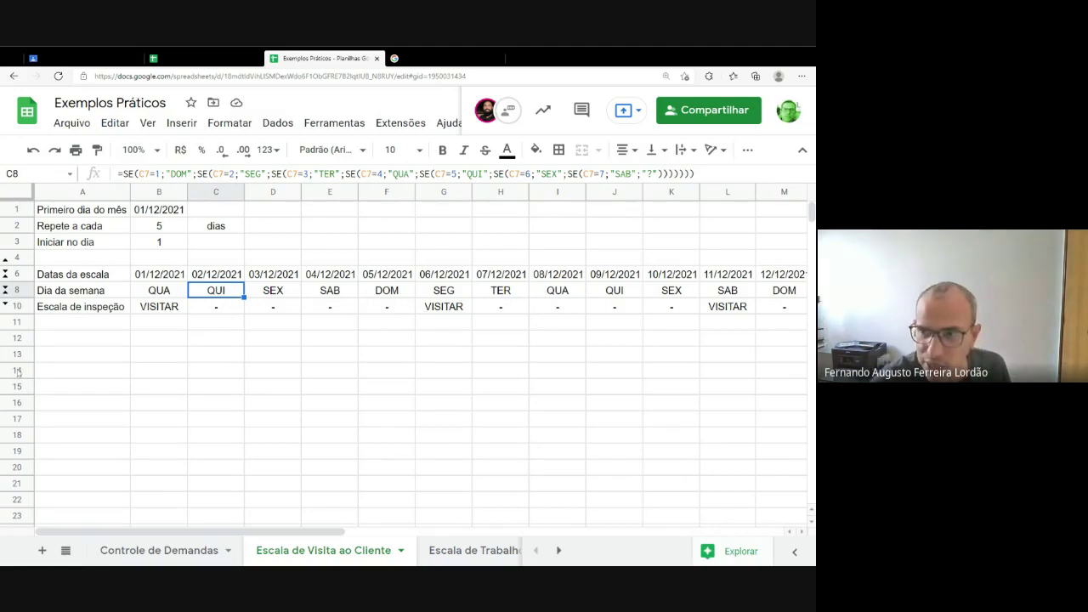
Step: Select rows 14 and 15 and locate the command for hiding them
click(17, 371)
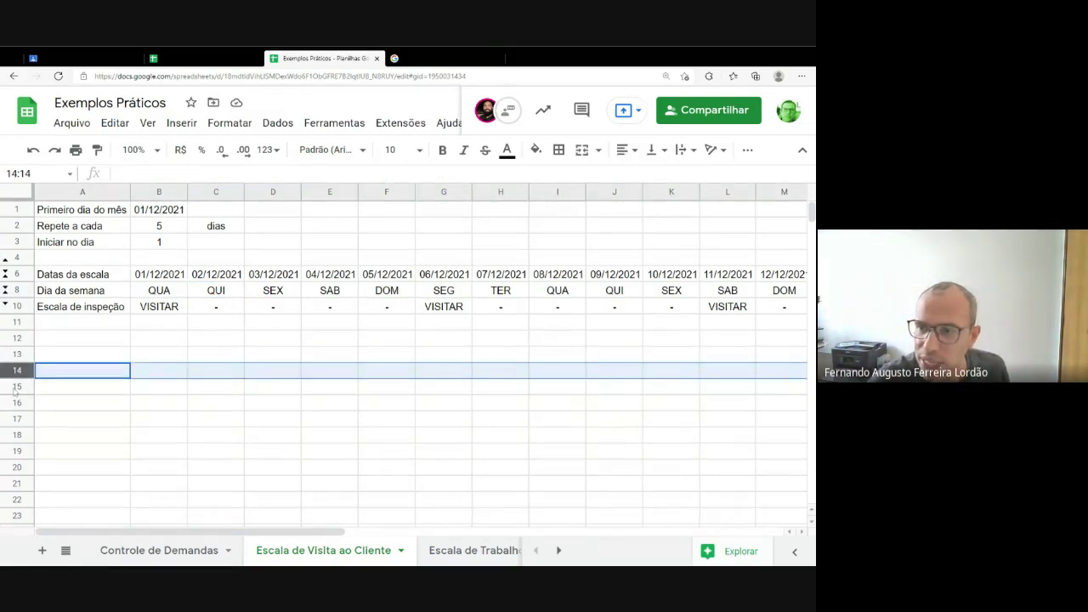
shift+click(16, 387)
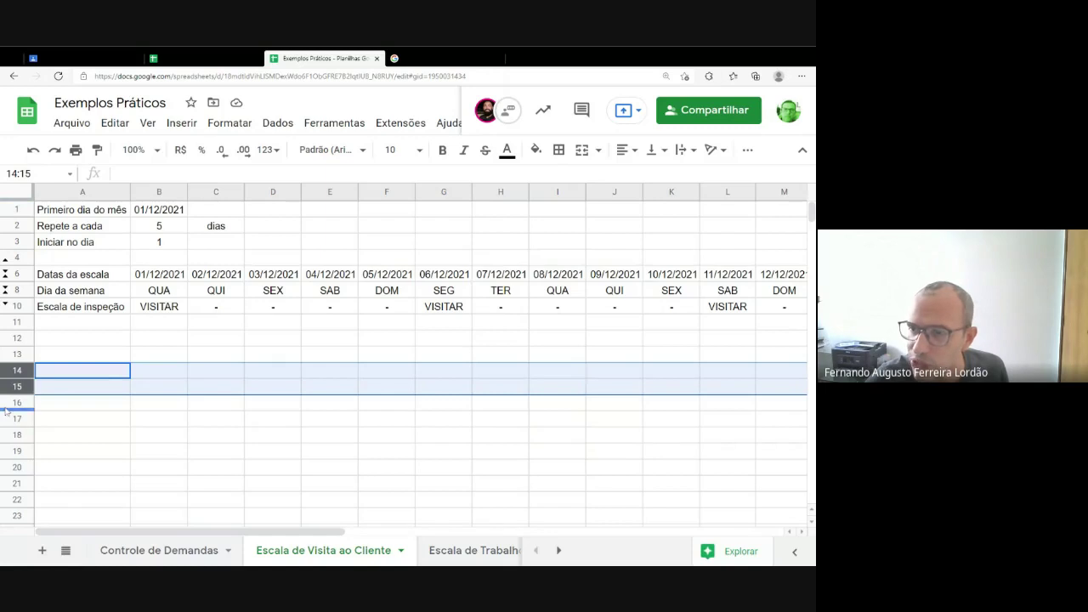
click(148, 123)
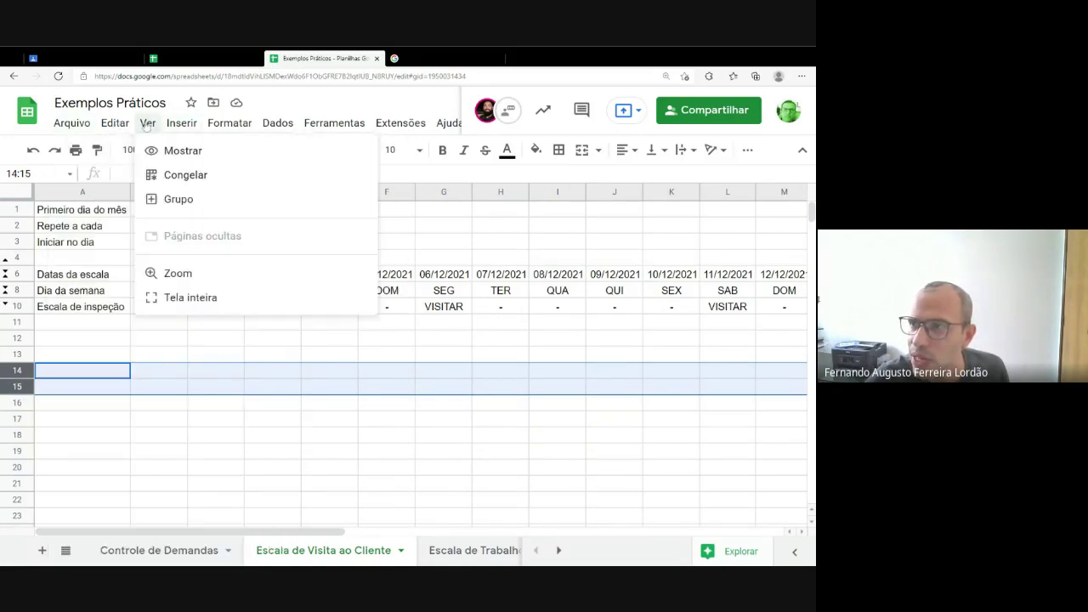
mouse_move(246, 163)
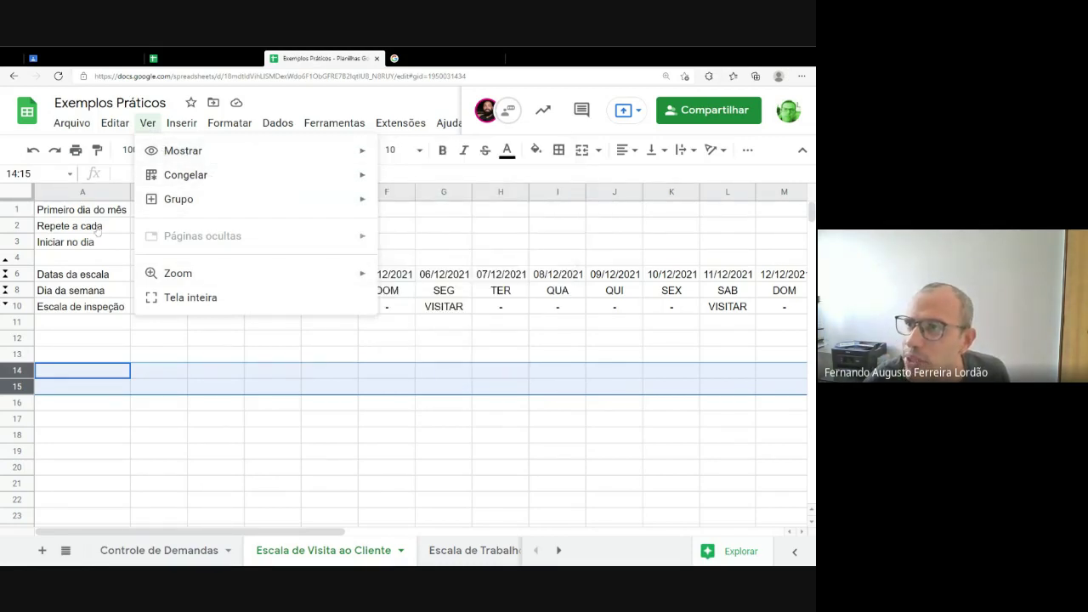
key(Left)
right_click(15, 372)
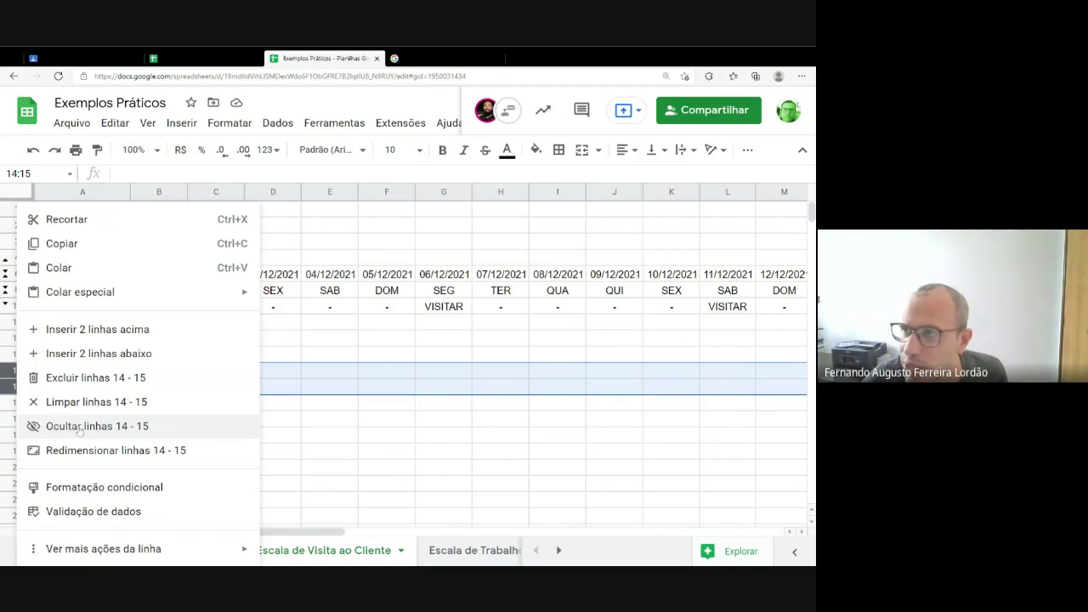
Step: Select columns B and C and examine the commands available for them, including the one for hiding columns
click(143, 189)
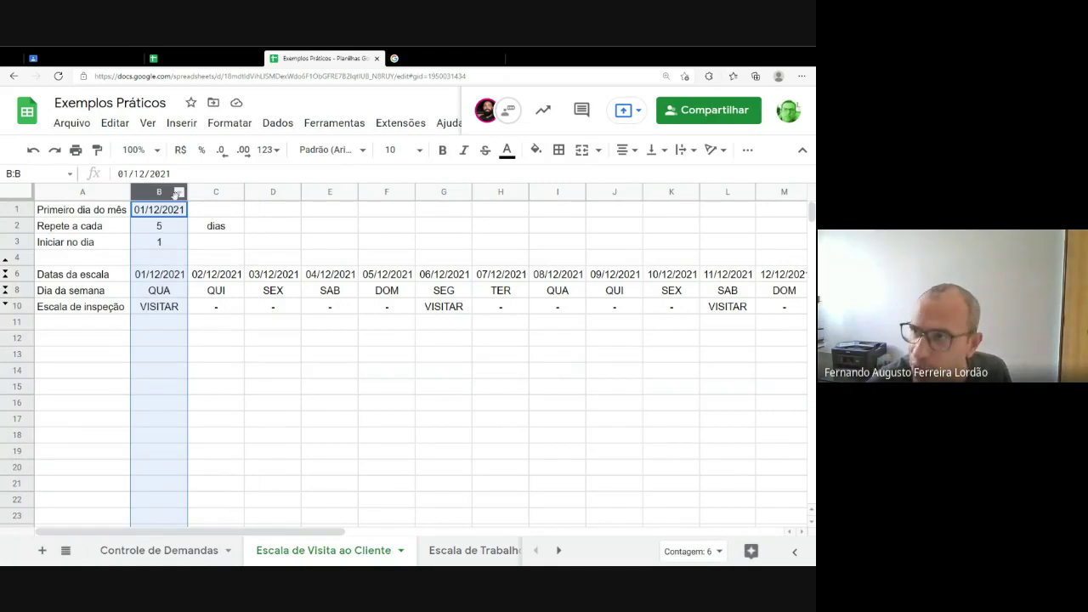
shift+click(215, 194)
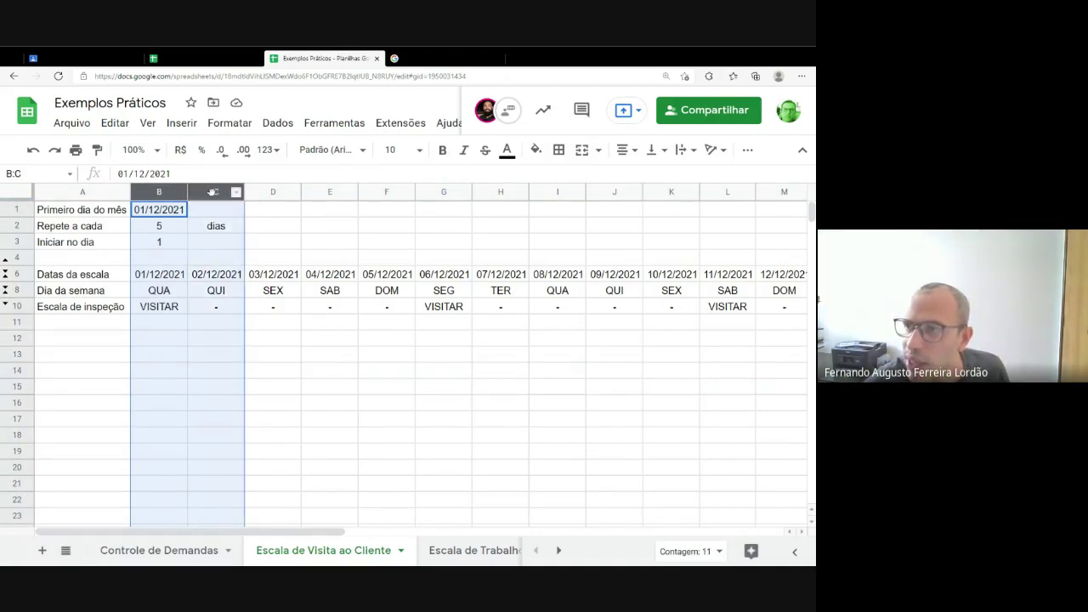
right_click(213, 192)
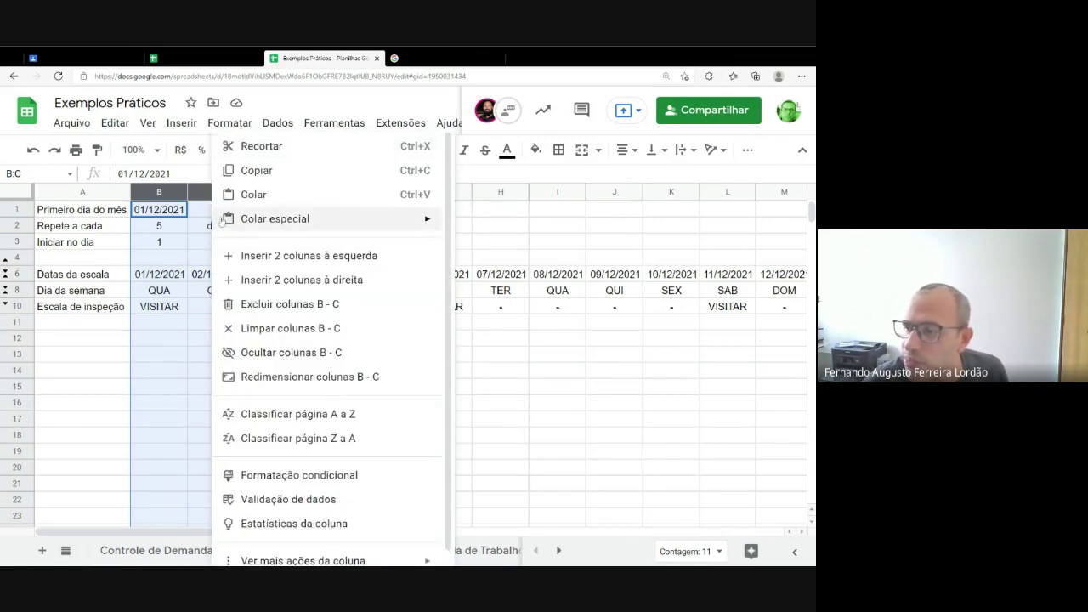
scroll(276, 453, down, 1)
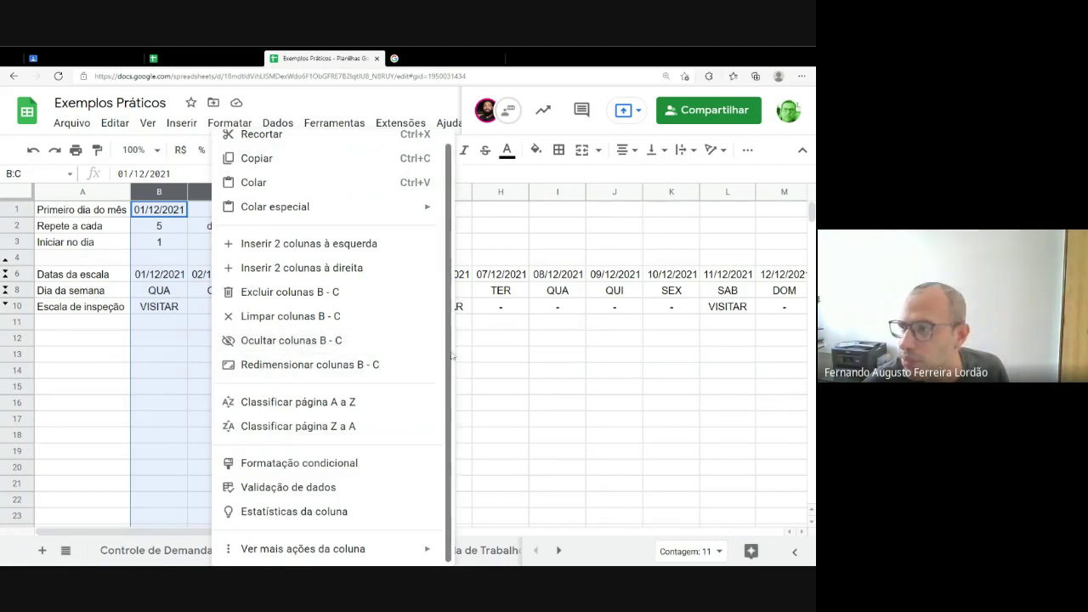
click(500, 344)
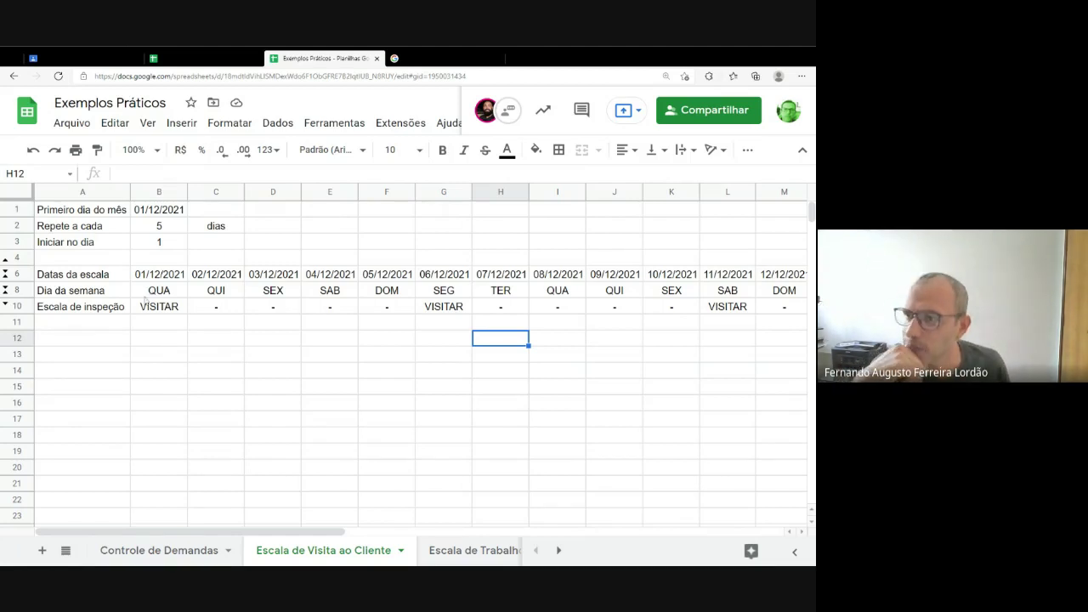
Step: Fill the VISITAR cells B10 and G10 in the Escala de inspeção row with green
click(160, 308)
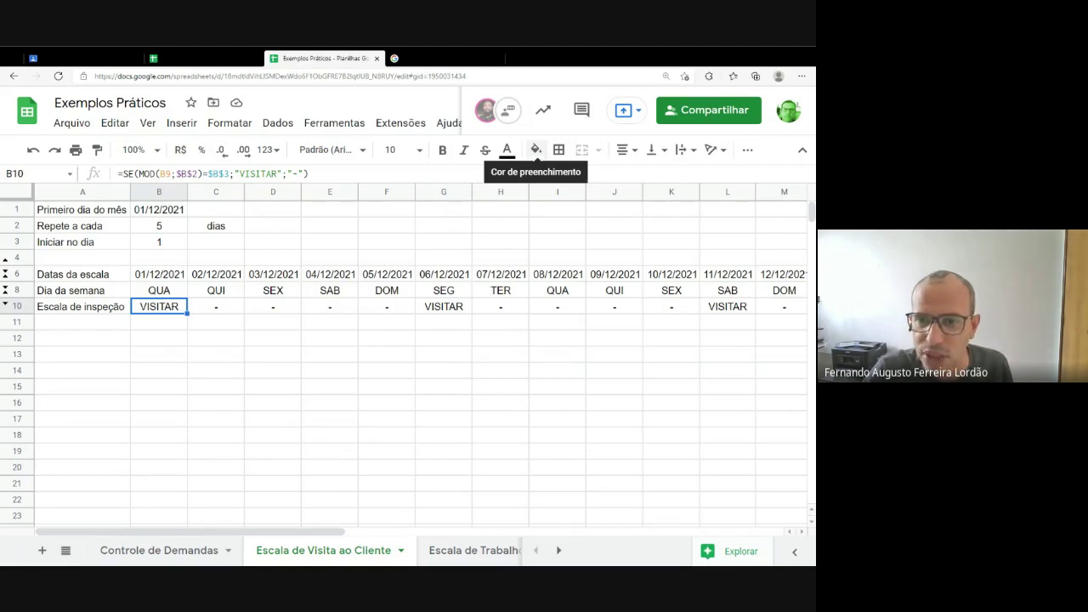
click(535, 151)
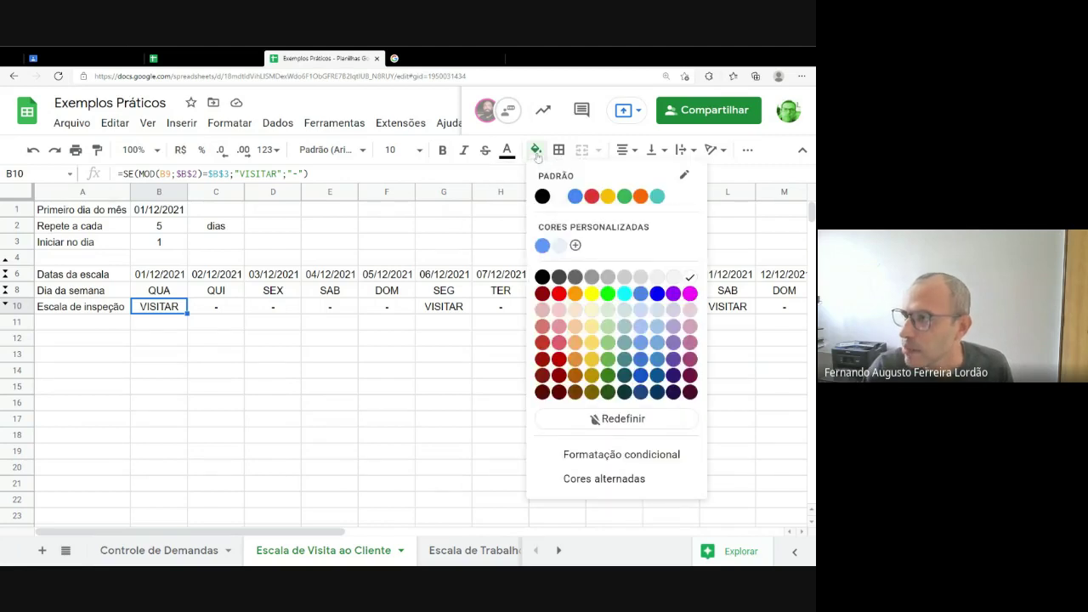
click(607, 360)
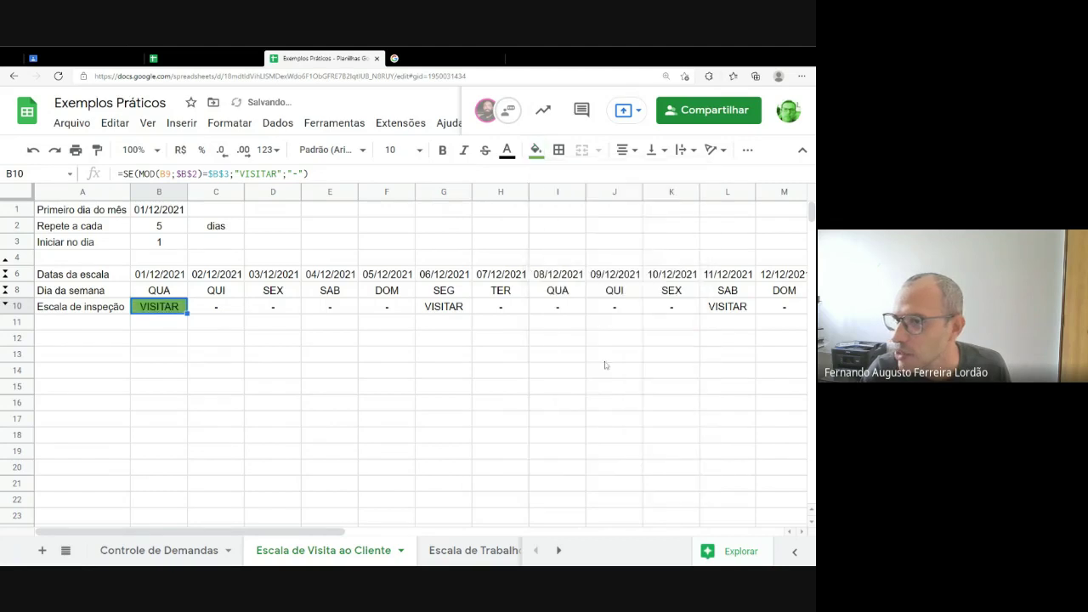
click(345, 308)
click(443, 306)
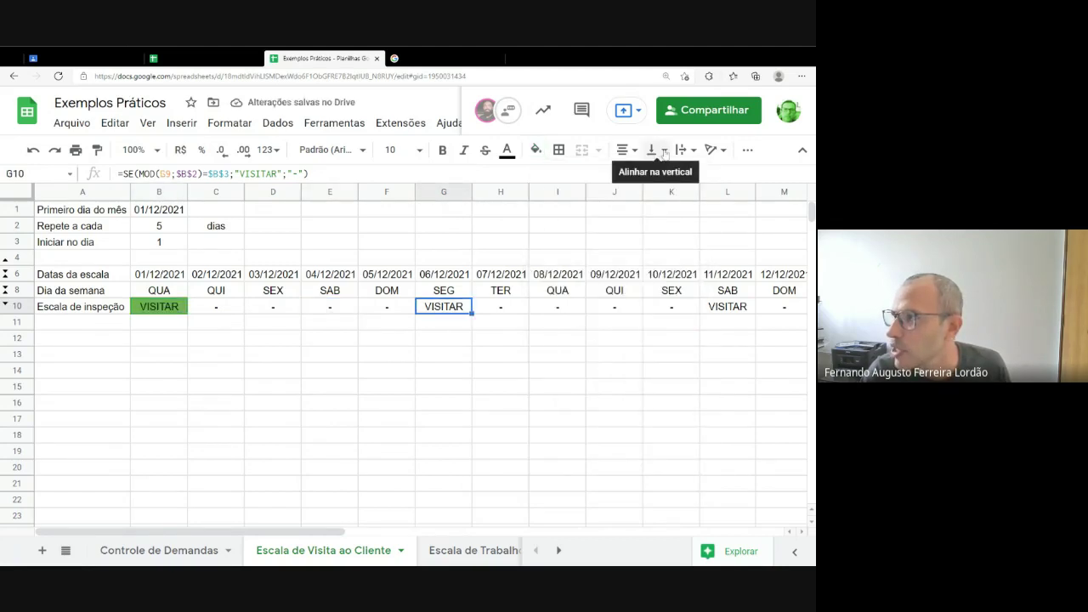
click(536, 149)
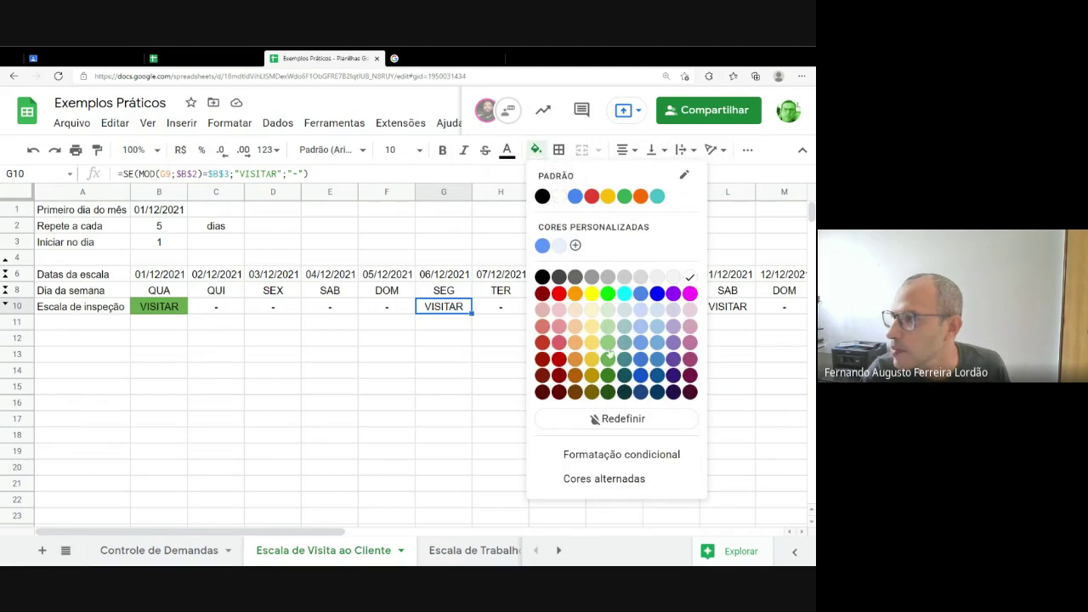
click(609, 352)
click(499, 357)
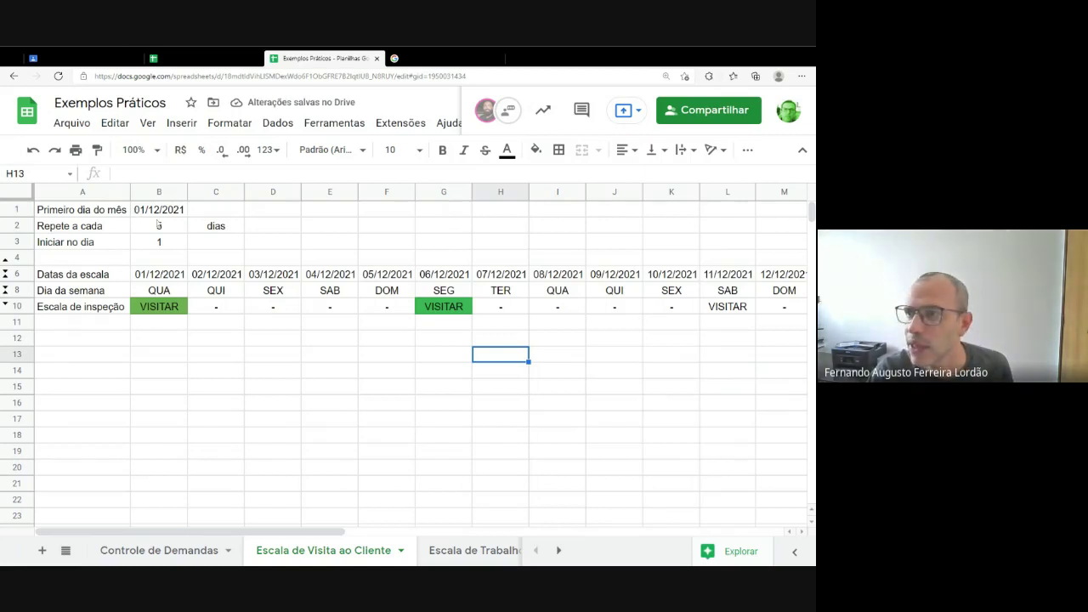
Step: Set Primeiro dia do mês in B1 to 01/01/2022 and Repete a cada in B2 to 3 days
click(155, 213)
text(01/011)
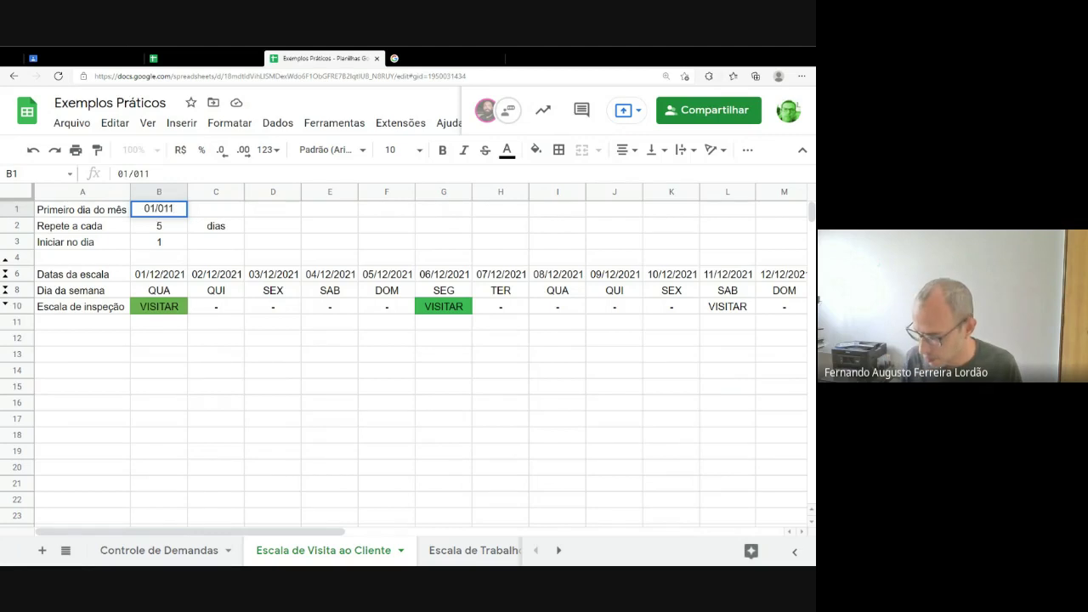
key(BackSpace)
text(/2022)
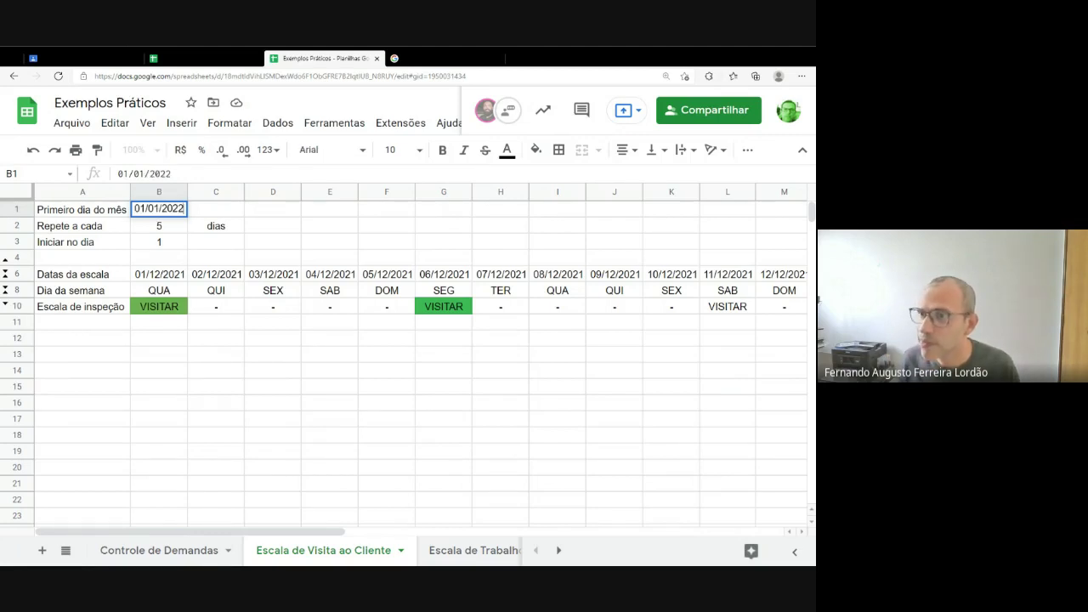
key(Return)
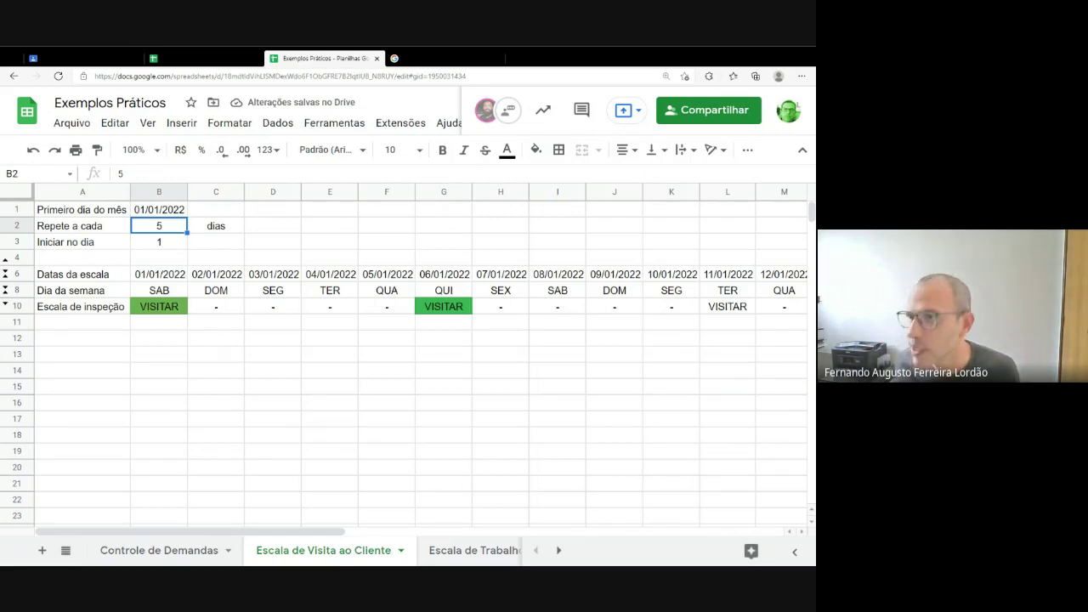
text(3)
key(Return)
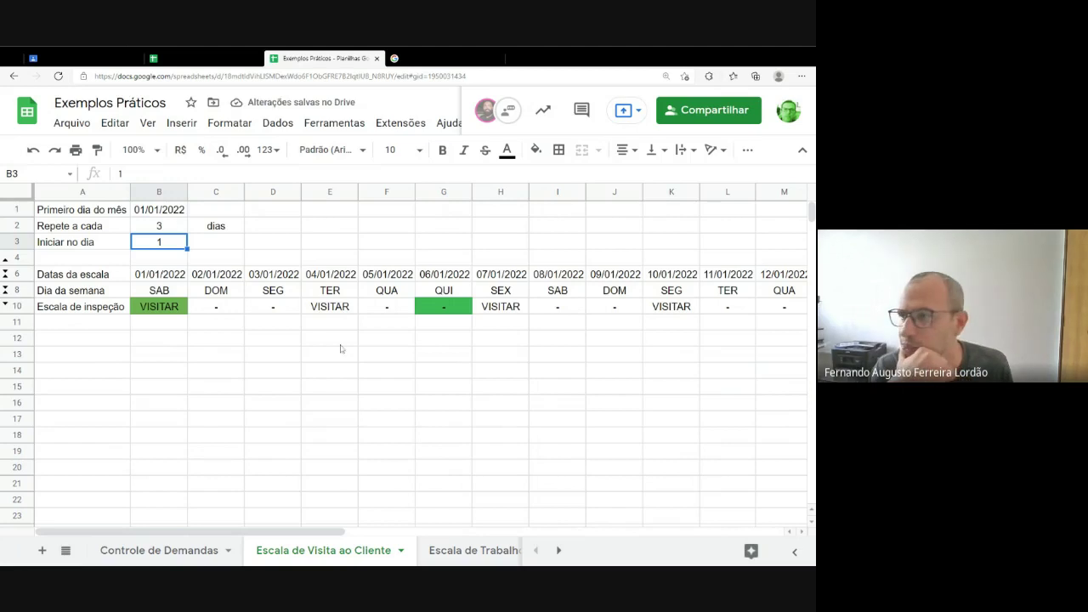
Step: Compare the fills of the inspection cells in row 10 with their VISITAR entries and reset the fill colour of B10:G10
click(446, 310)
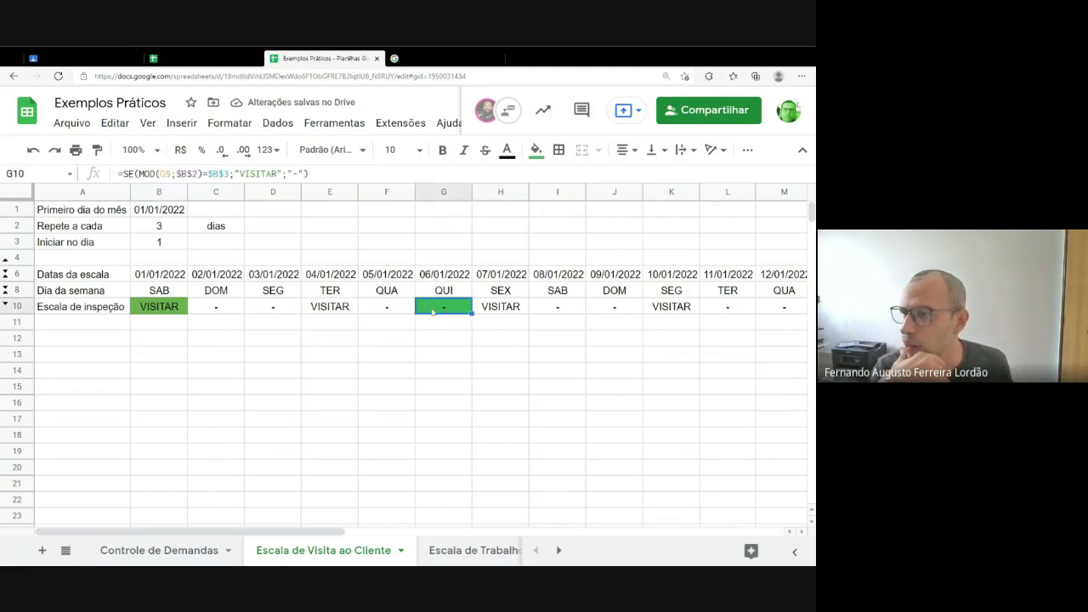
click(339, 308)
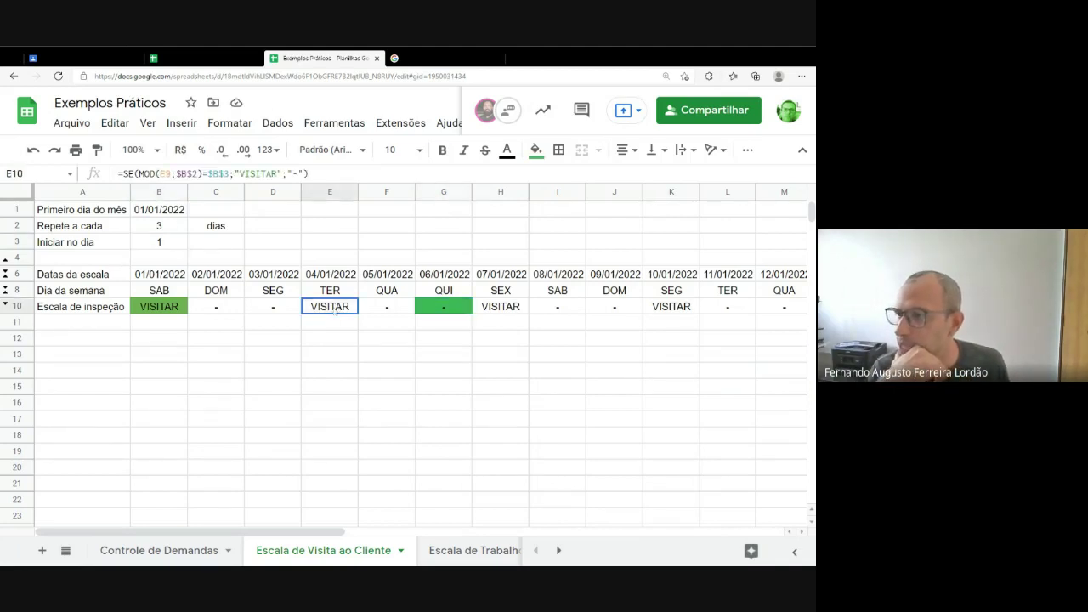
click(499, 312)
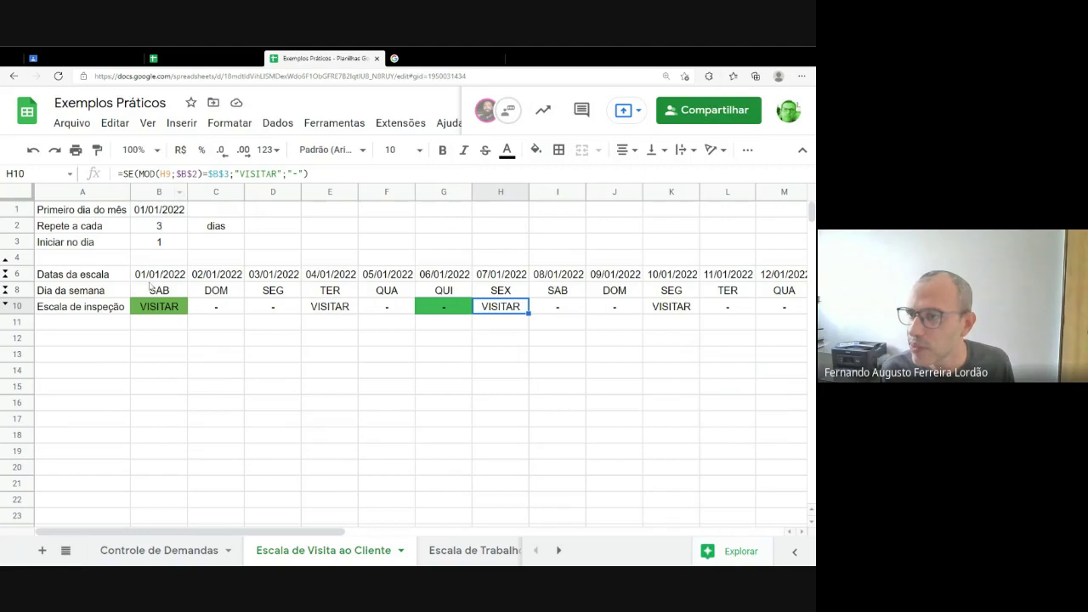
drag(151, 308, 453, 313)
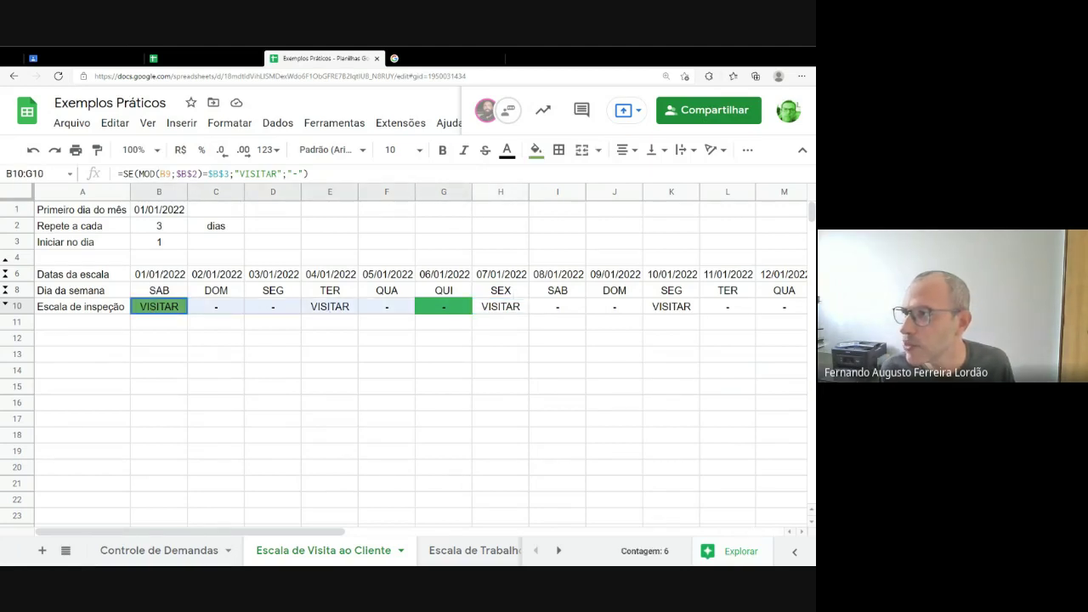
click(537, 151)
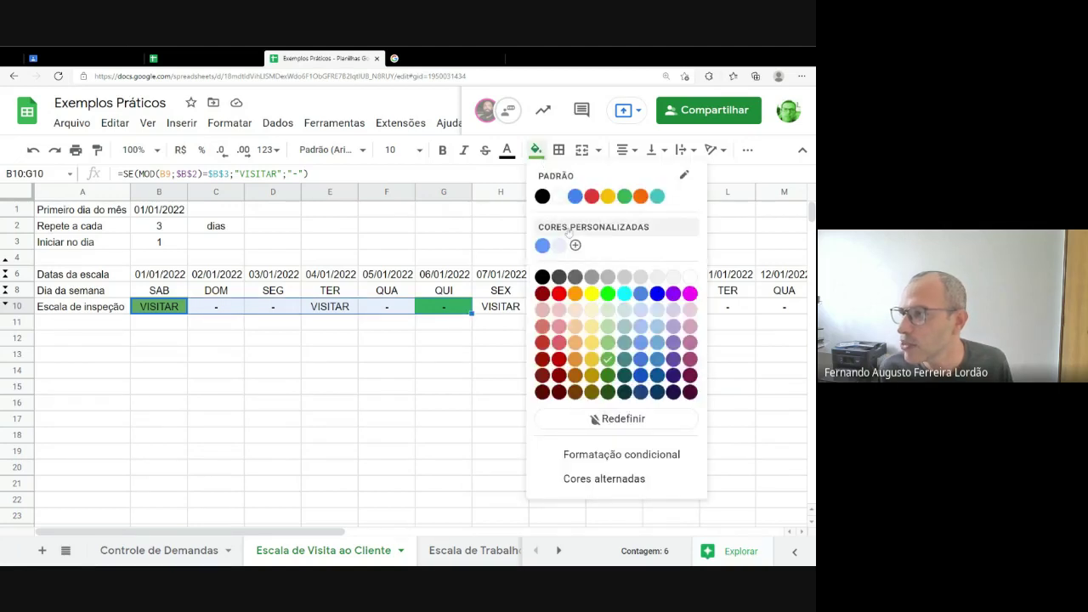
click(583, 420)
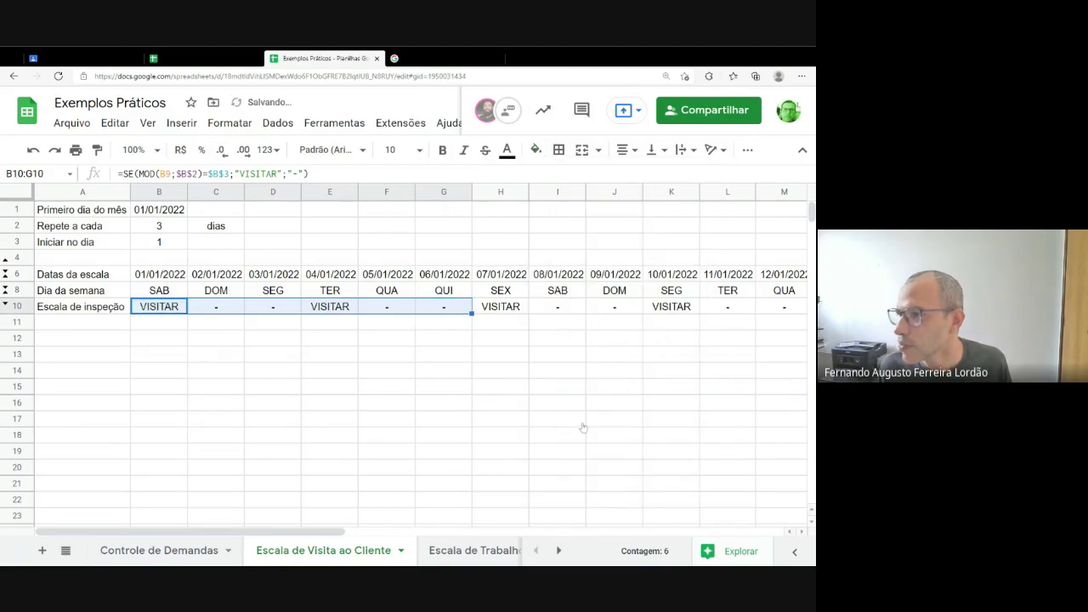
click(224, 326)
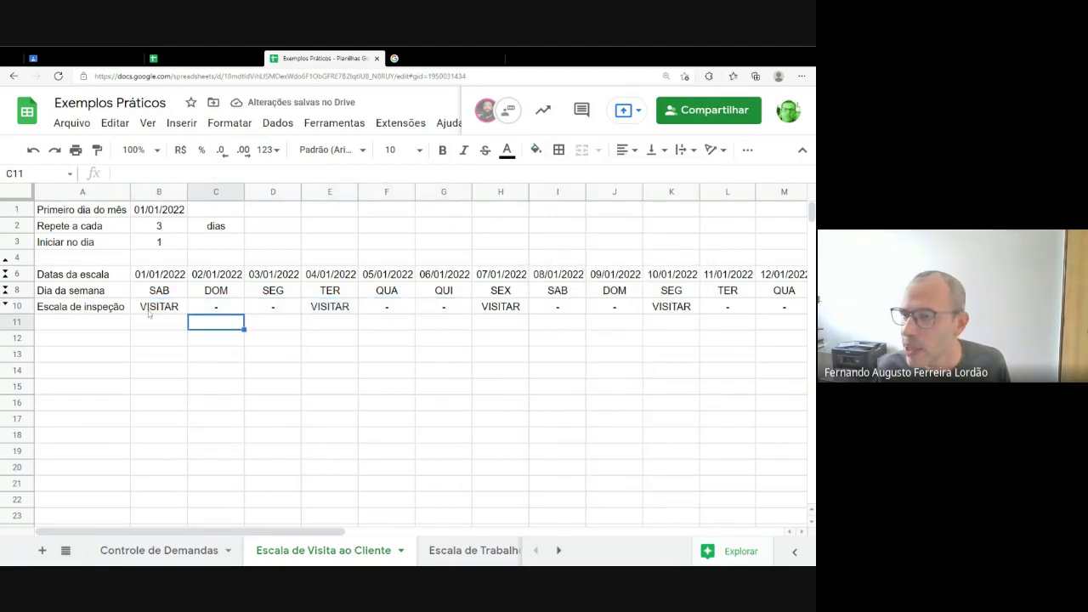
Step: Add a conditional formatting rule to B10:AF10 that applies the default green style where the text is exactly VISITAR
click(149, 313)
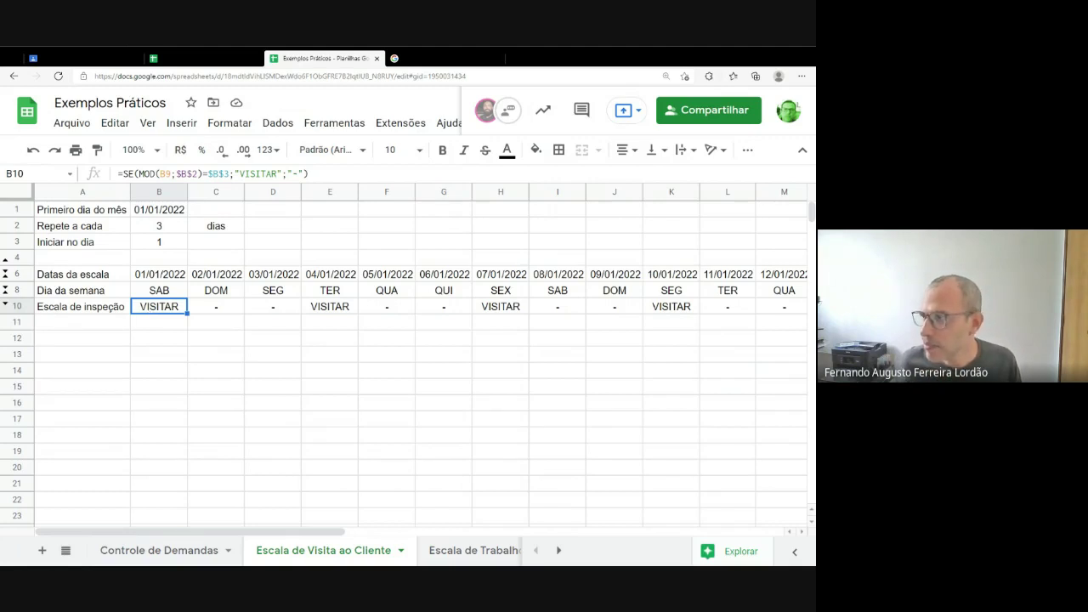
key(ctrl+shift+Right)
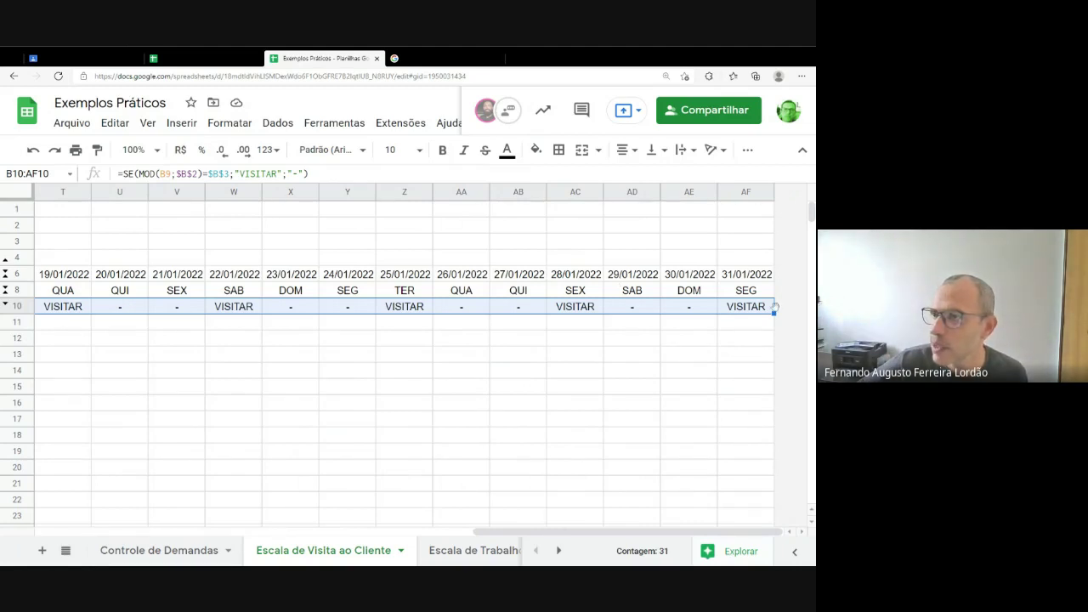
click(244, 127)
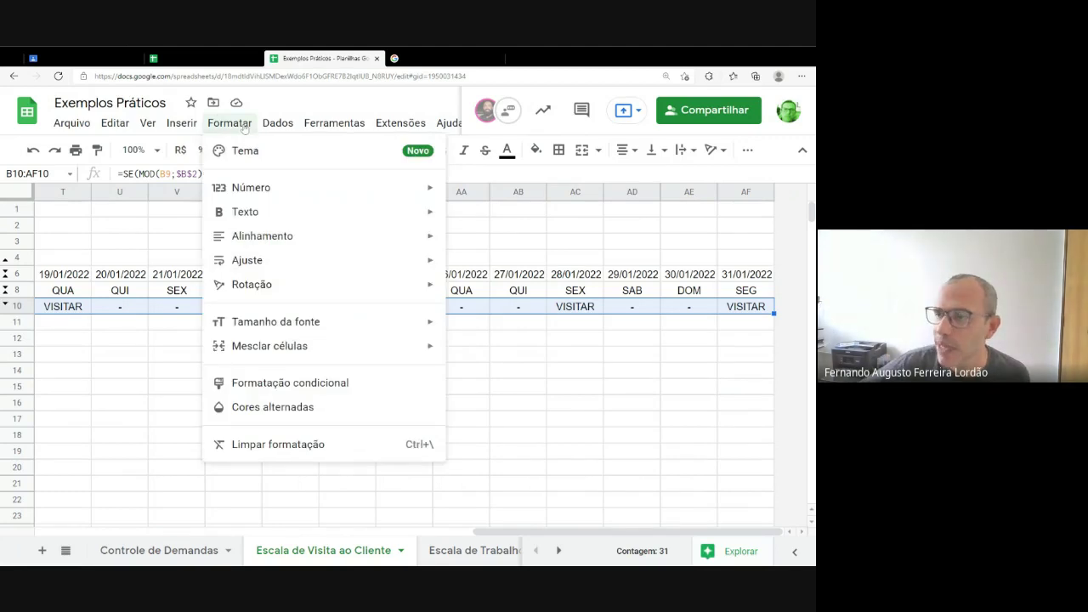
click(244, 384)
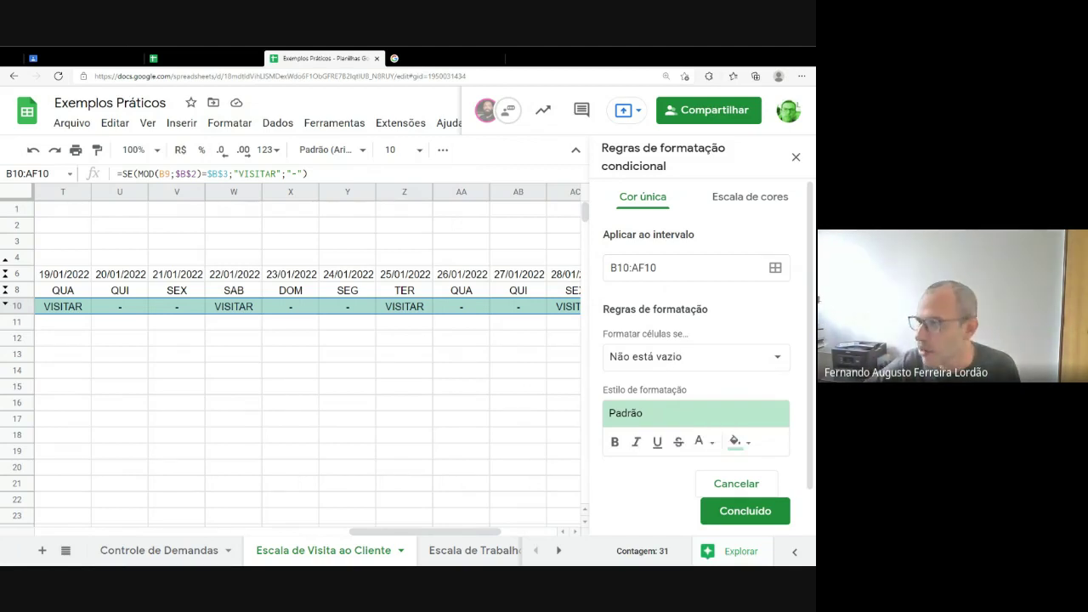
click(671, 359)
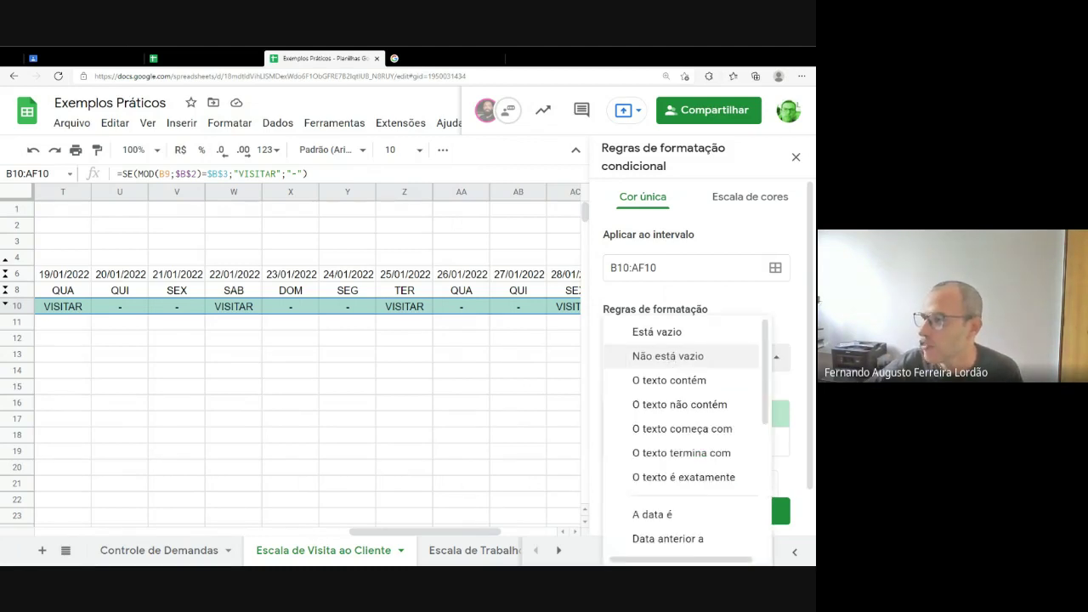
click(679, 478)
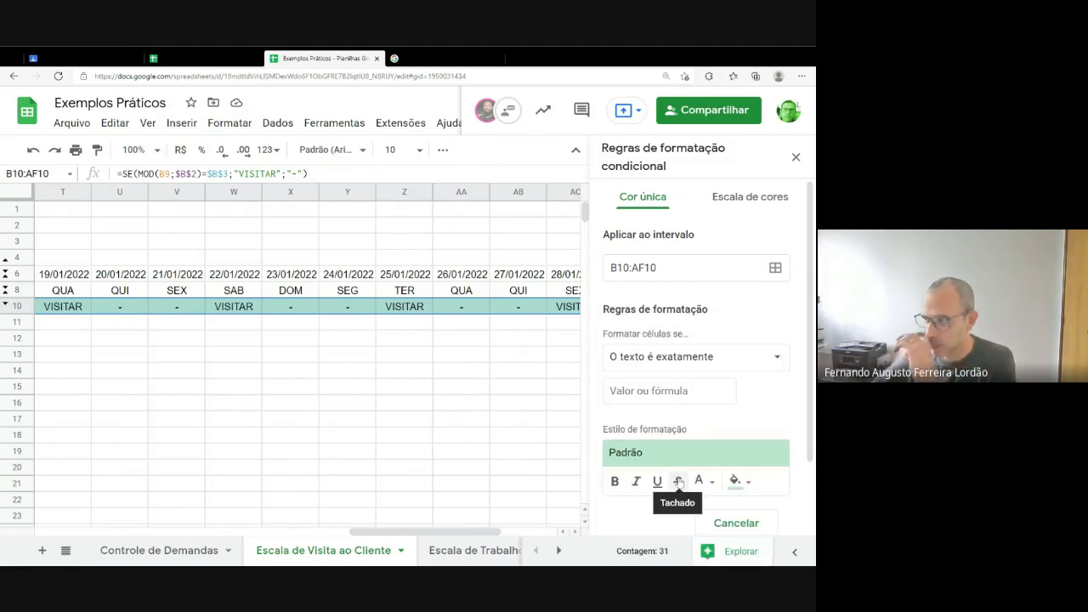
click(655, 390)
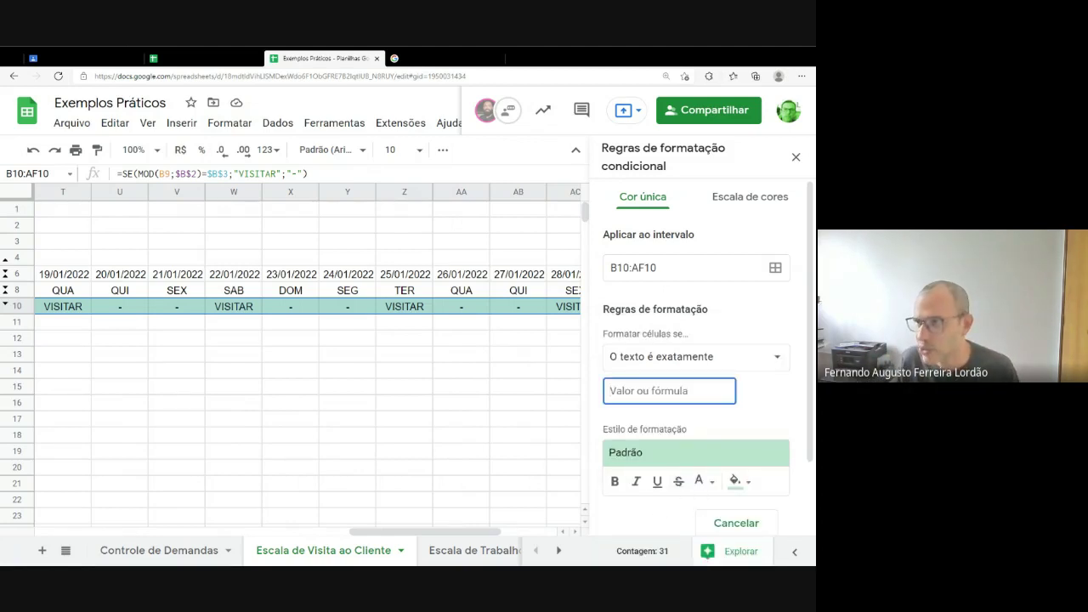
text(VISITAR)
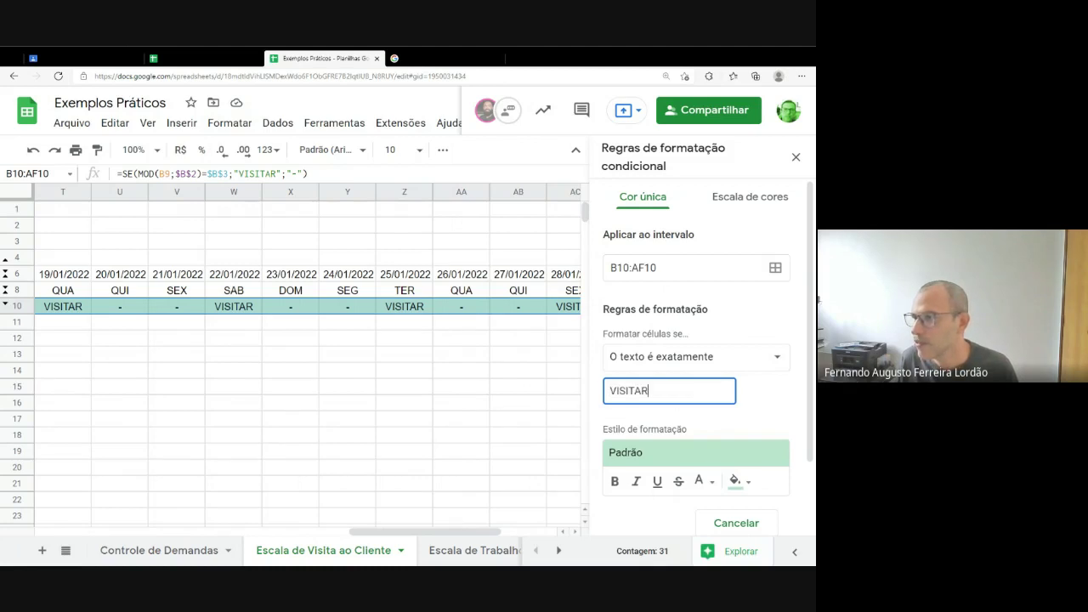
click(791, 410)
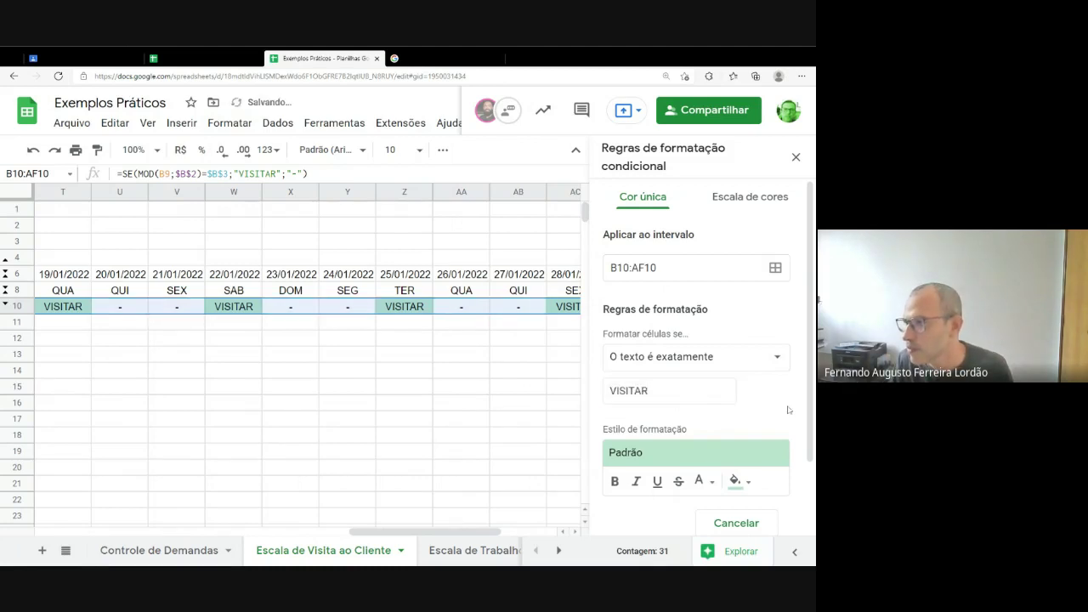
scroll(751, 482, down, 2)
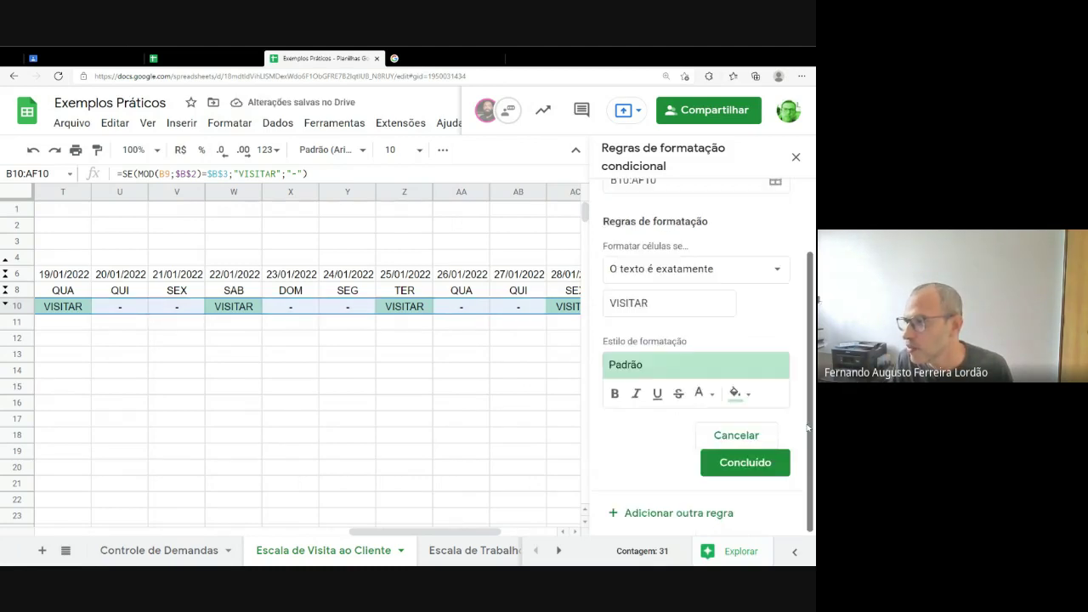
click(745, 463)
Step: Examine the conditional fills along the Escala de inspeção row and compare them with the VISITAR entries
click(501, 323)
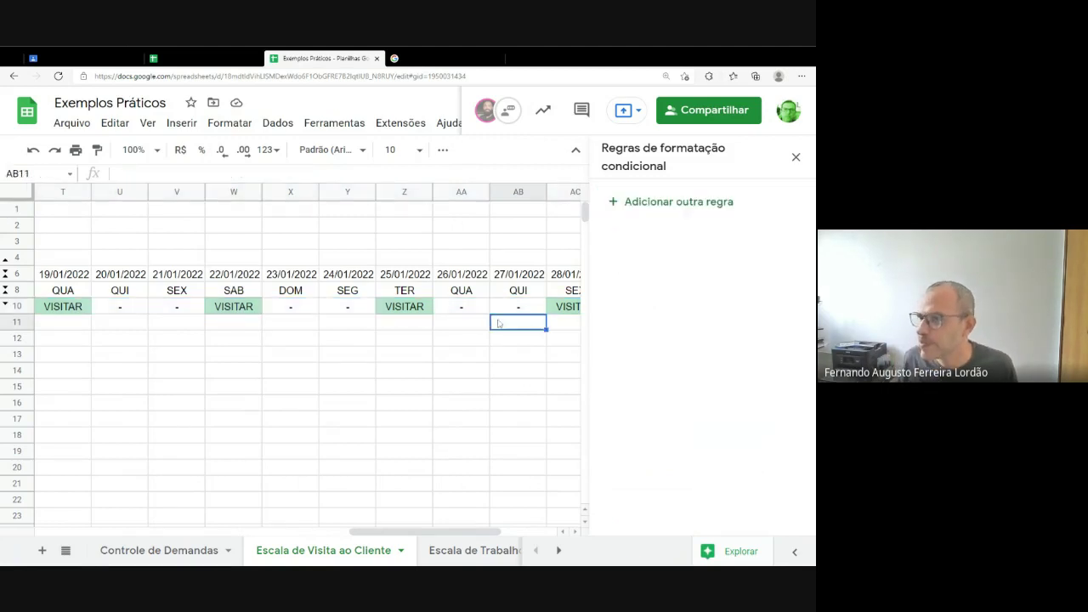
click(499, 308)
key(Home)
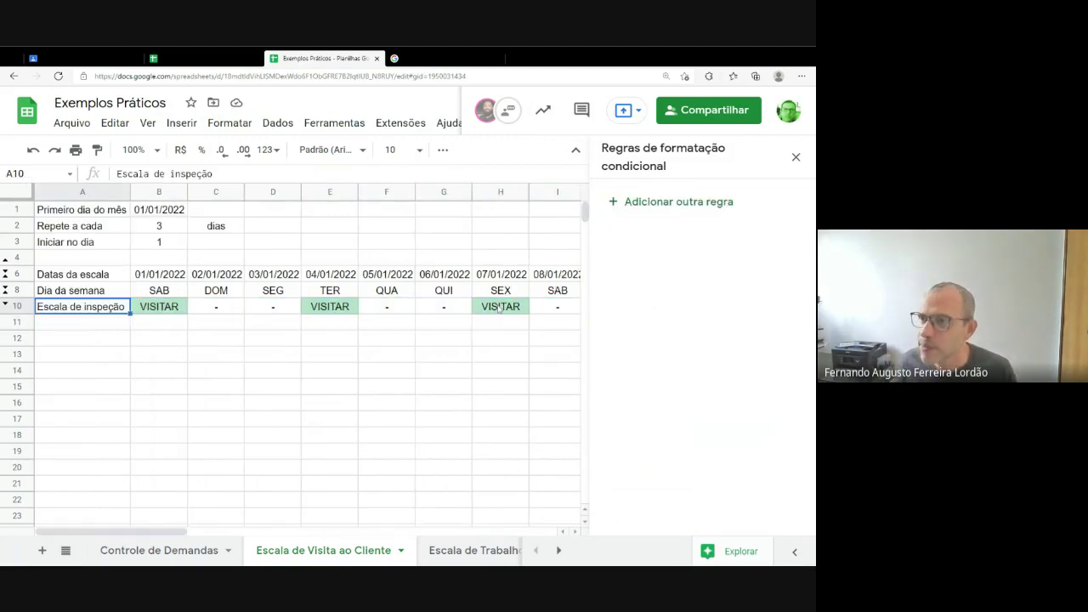
key(Right)
key(Right)
key(Right)
key(Right)
key(Right)
key(Right)
key(Right)
key(Right)
key(Right)
key(Right)
key(Right)
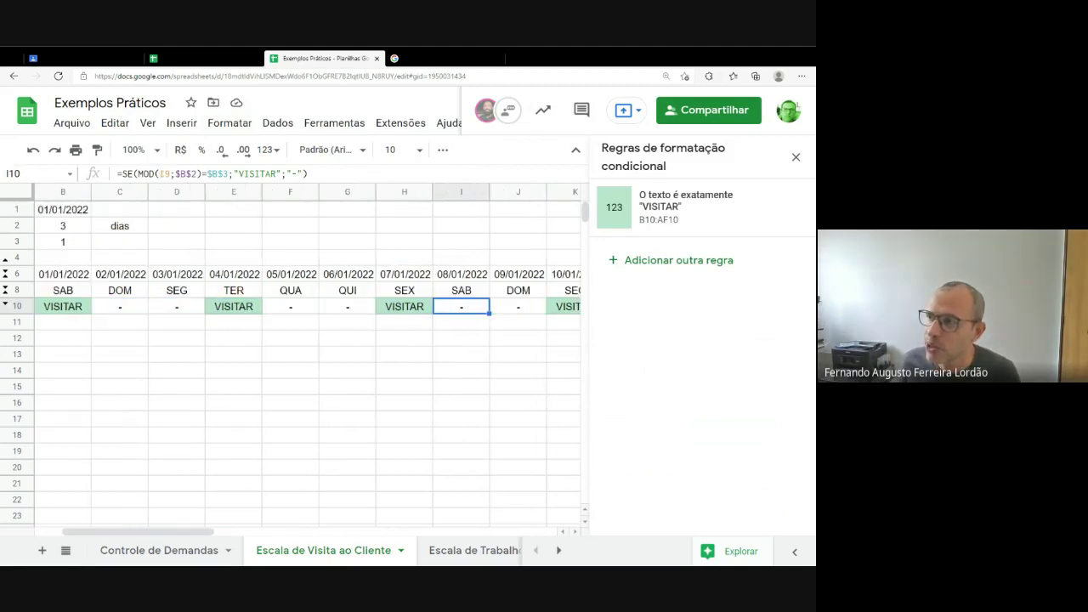
key(Left)
key(Left)
key(Left)
key(Left)
key(Left)
key(Left)
key(Left)
key(Left)
key(Left)
key(Left)
key(Left)
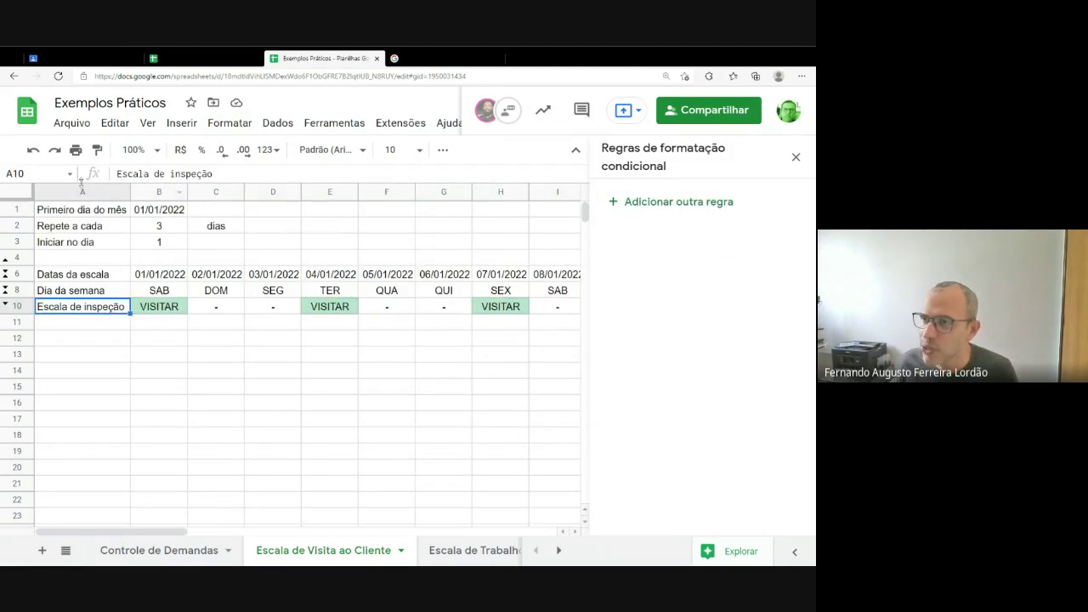
Step: Set Iniciar no dia in B3 to 2 and Repete a cada in B2 to 4 days
click(162, 243)
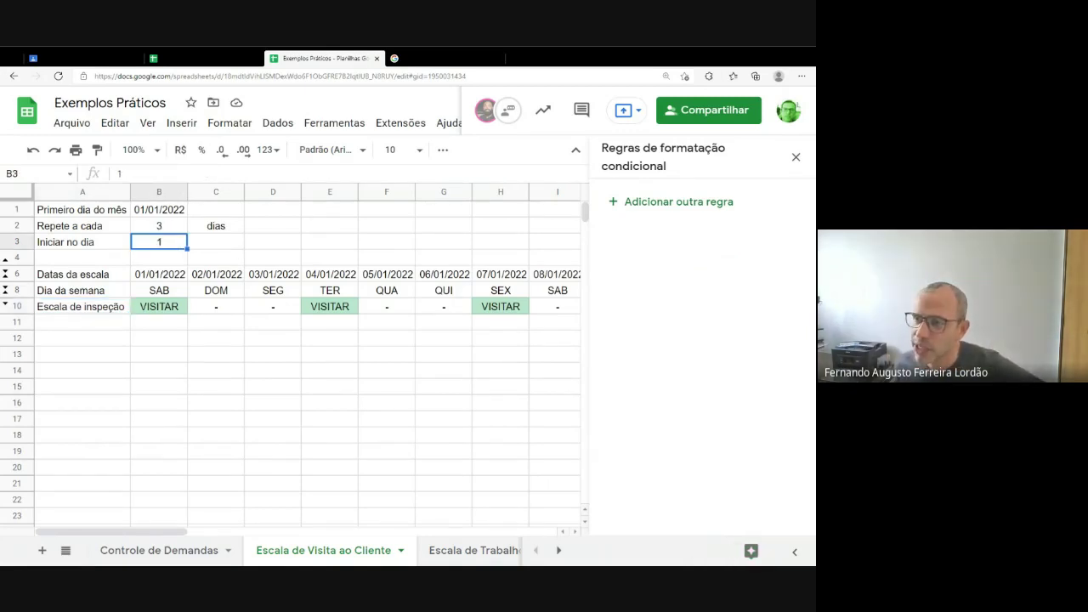
text(2)
key(Return)
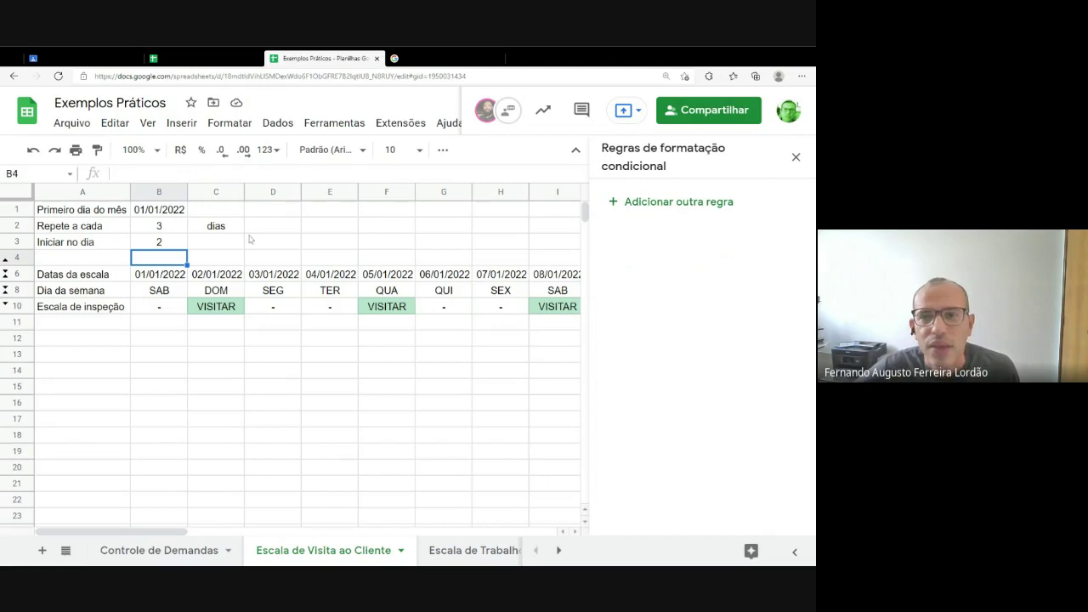
click(267, 295)
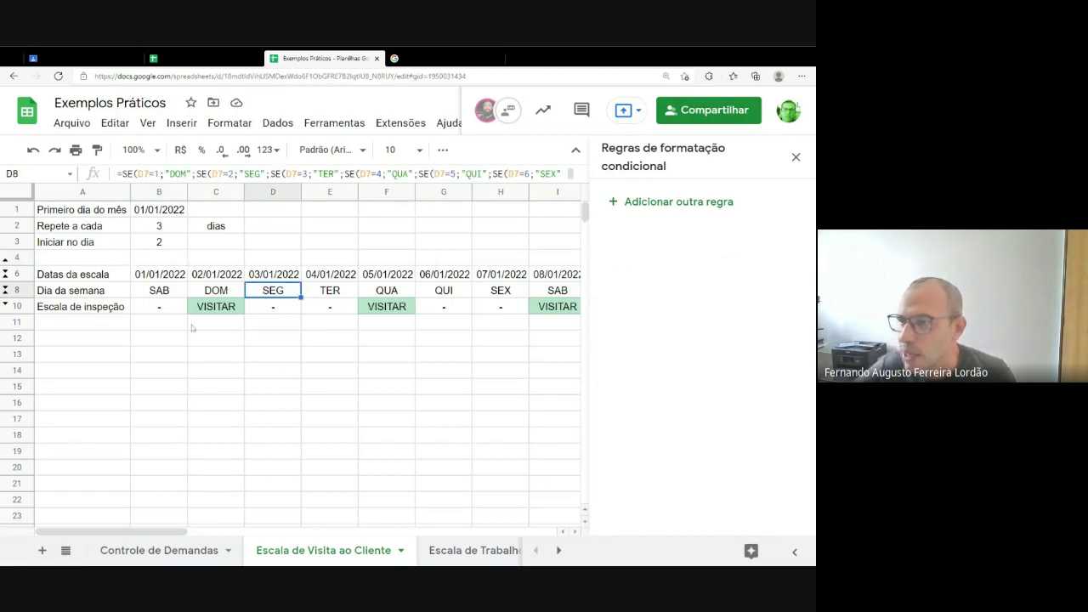
click(172, 230)
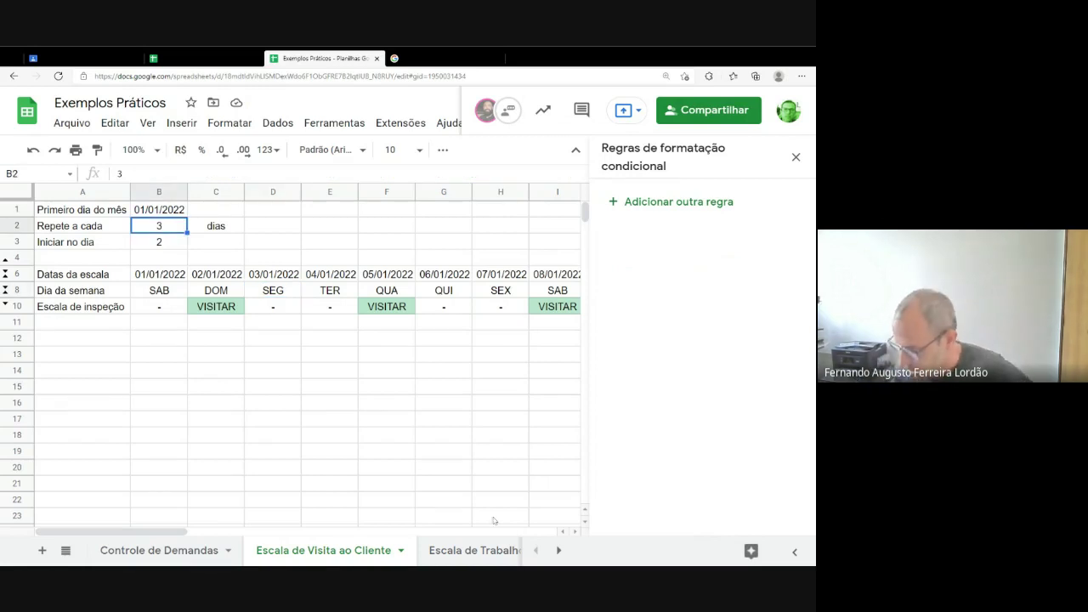
text(4)
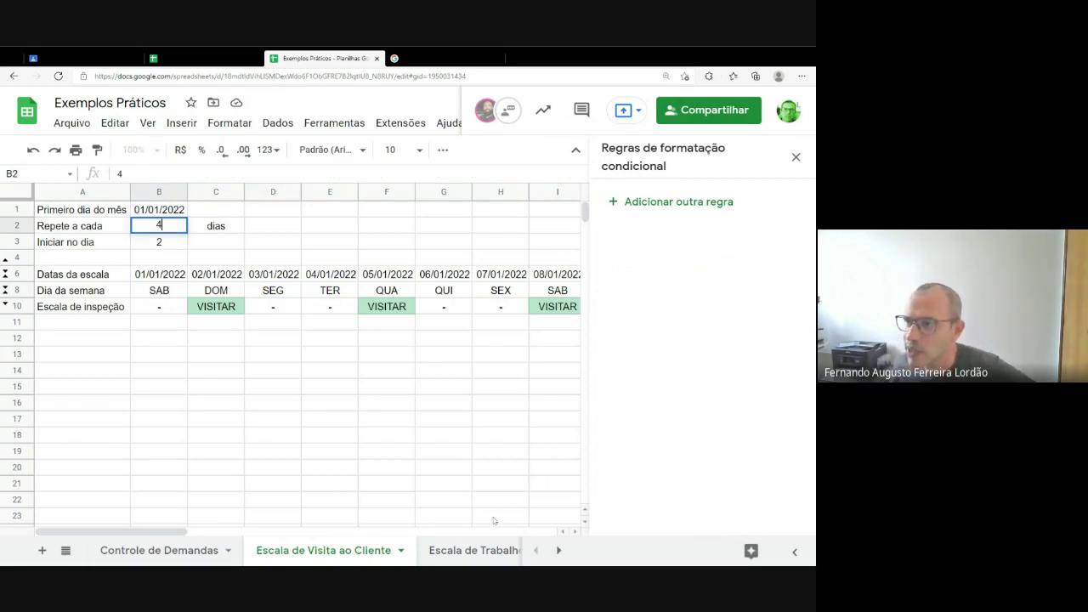
key(Return)
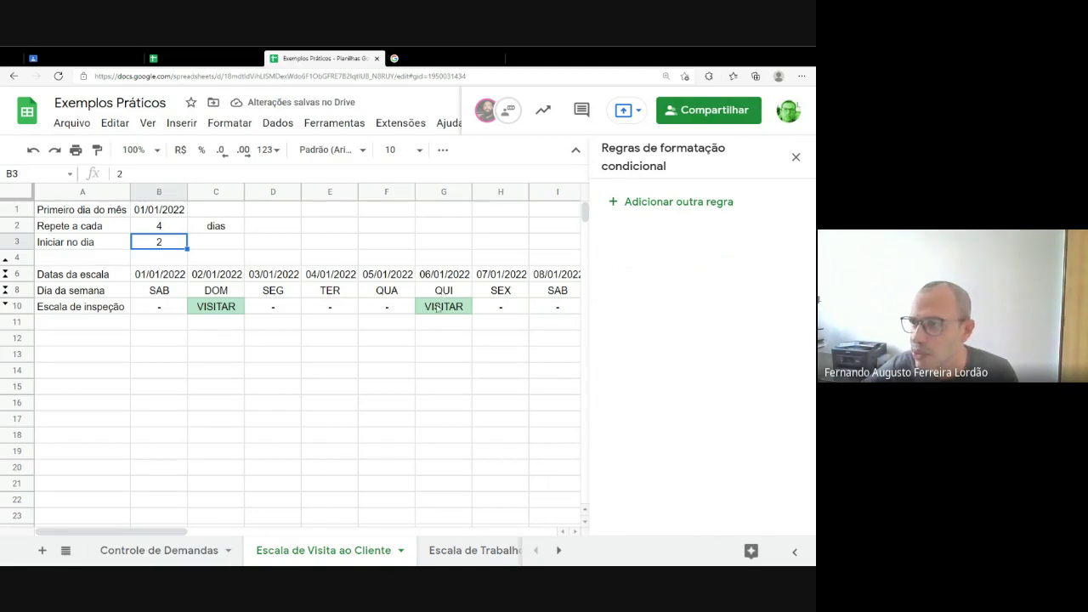
Step: Review the formula in B10, consult the online list of Google Sheets functions, and return to the Exemplos Práticos spreadsheet
click(155, 308)
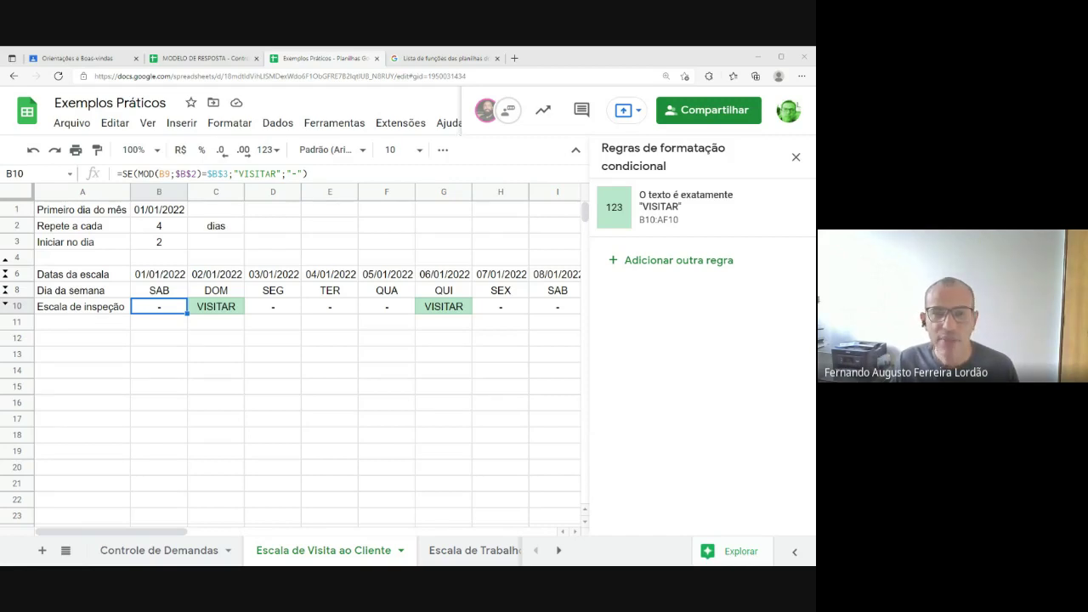
click(449, 122)
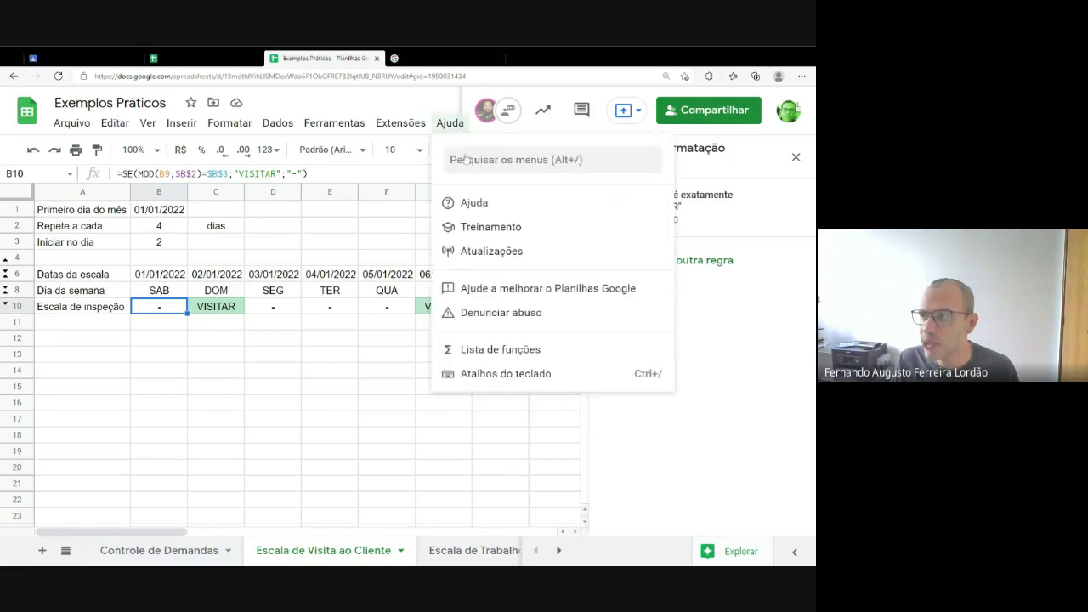
click(501, 351)
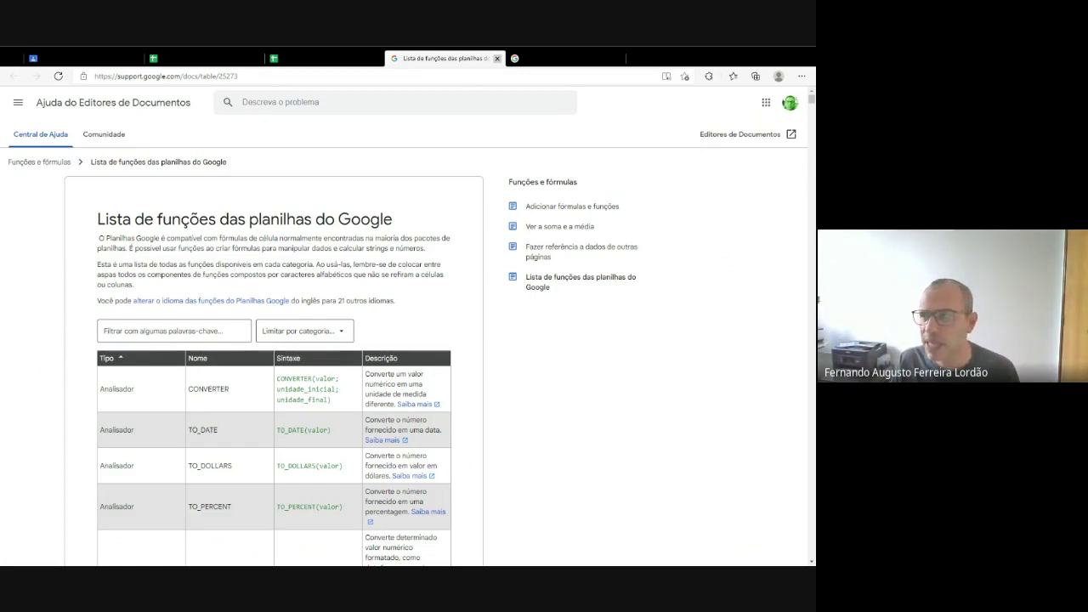
click(325, 57)
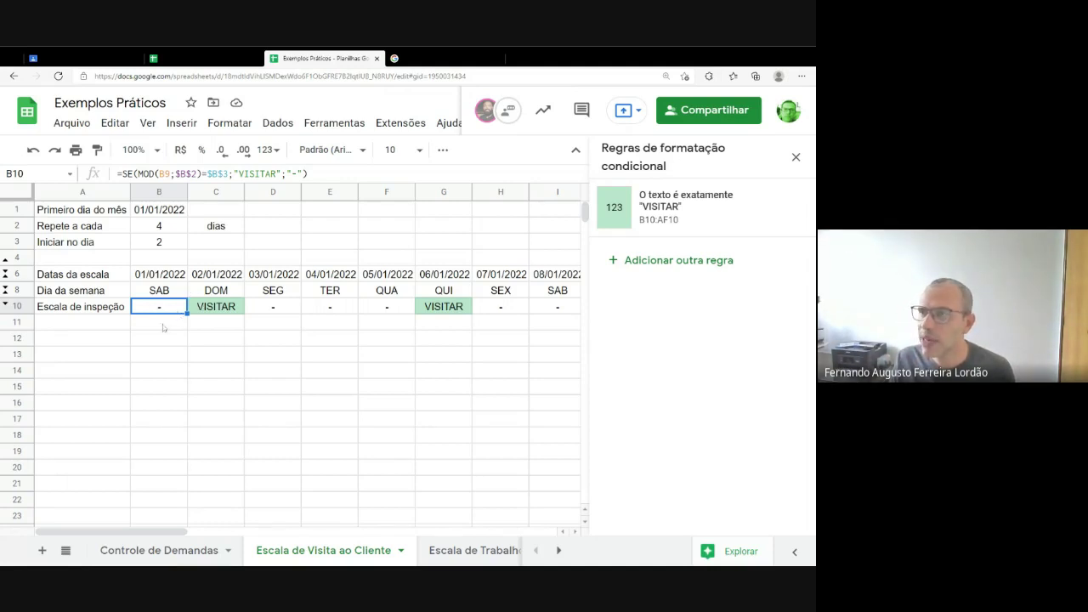
Step: Review the Controle de Demandas, Escala de Visita ao Cliente and Escala de Trabalho sheets, ending on Controle de Demandas
click(157, 550)
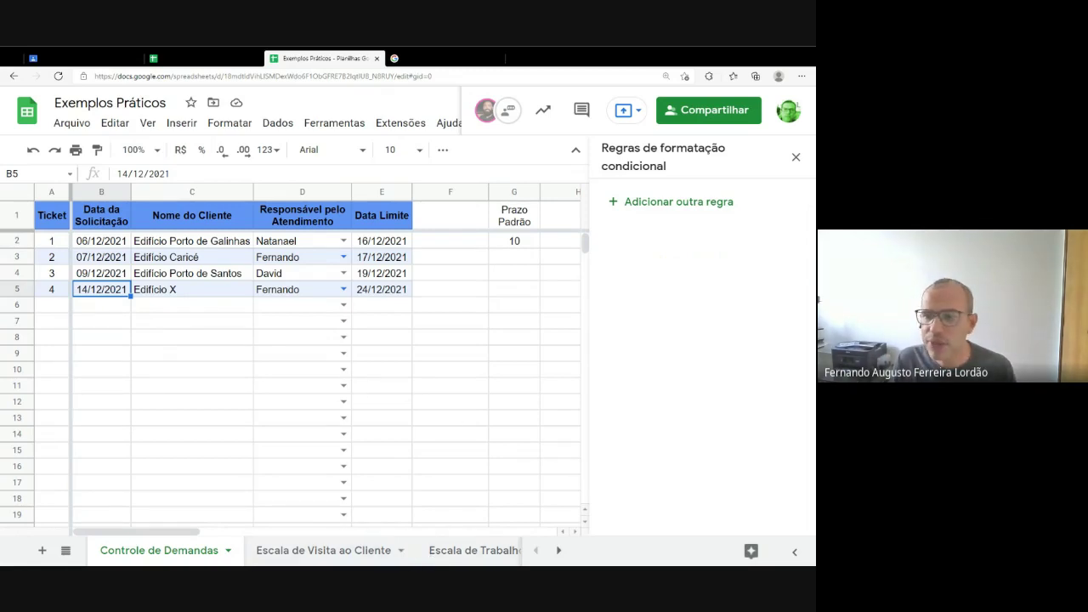
click(334, 551)
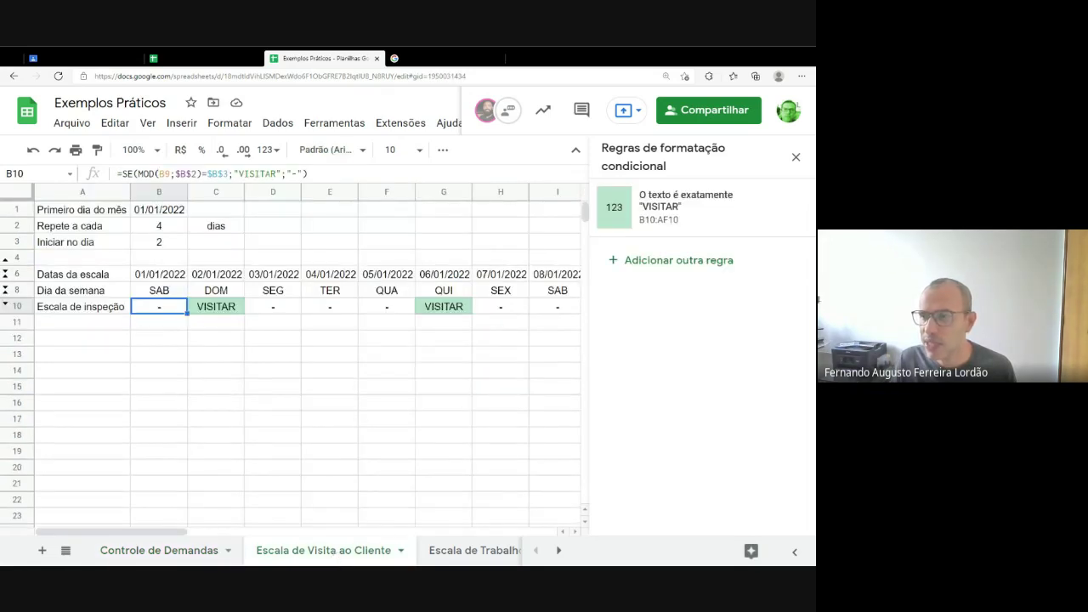
click(475, 550)
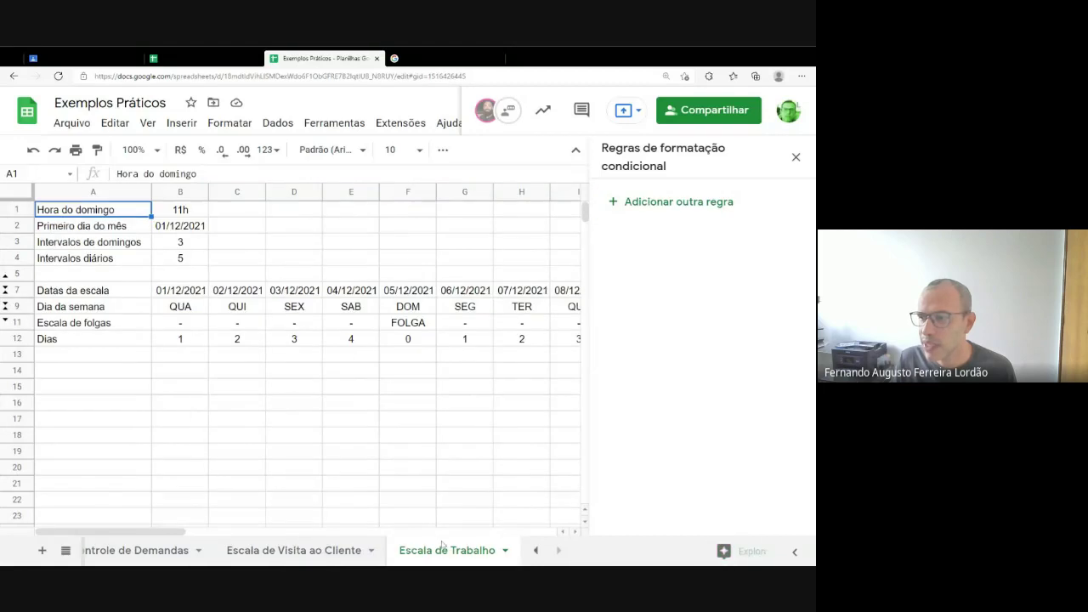
click(315, 550)
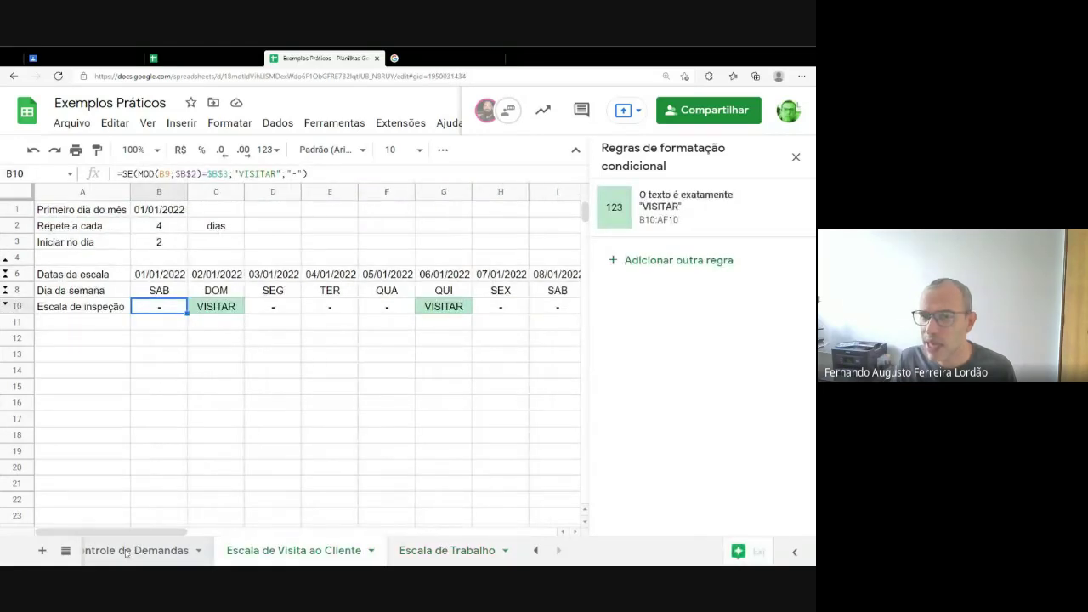
click(136, 550)
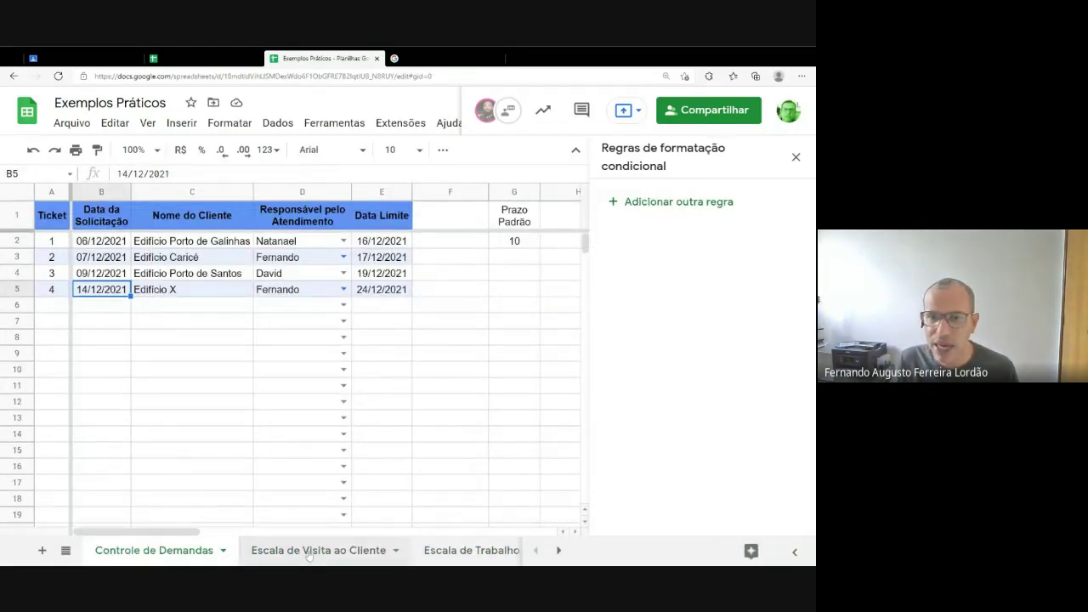